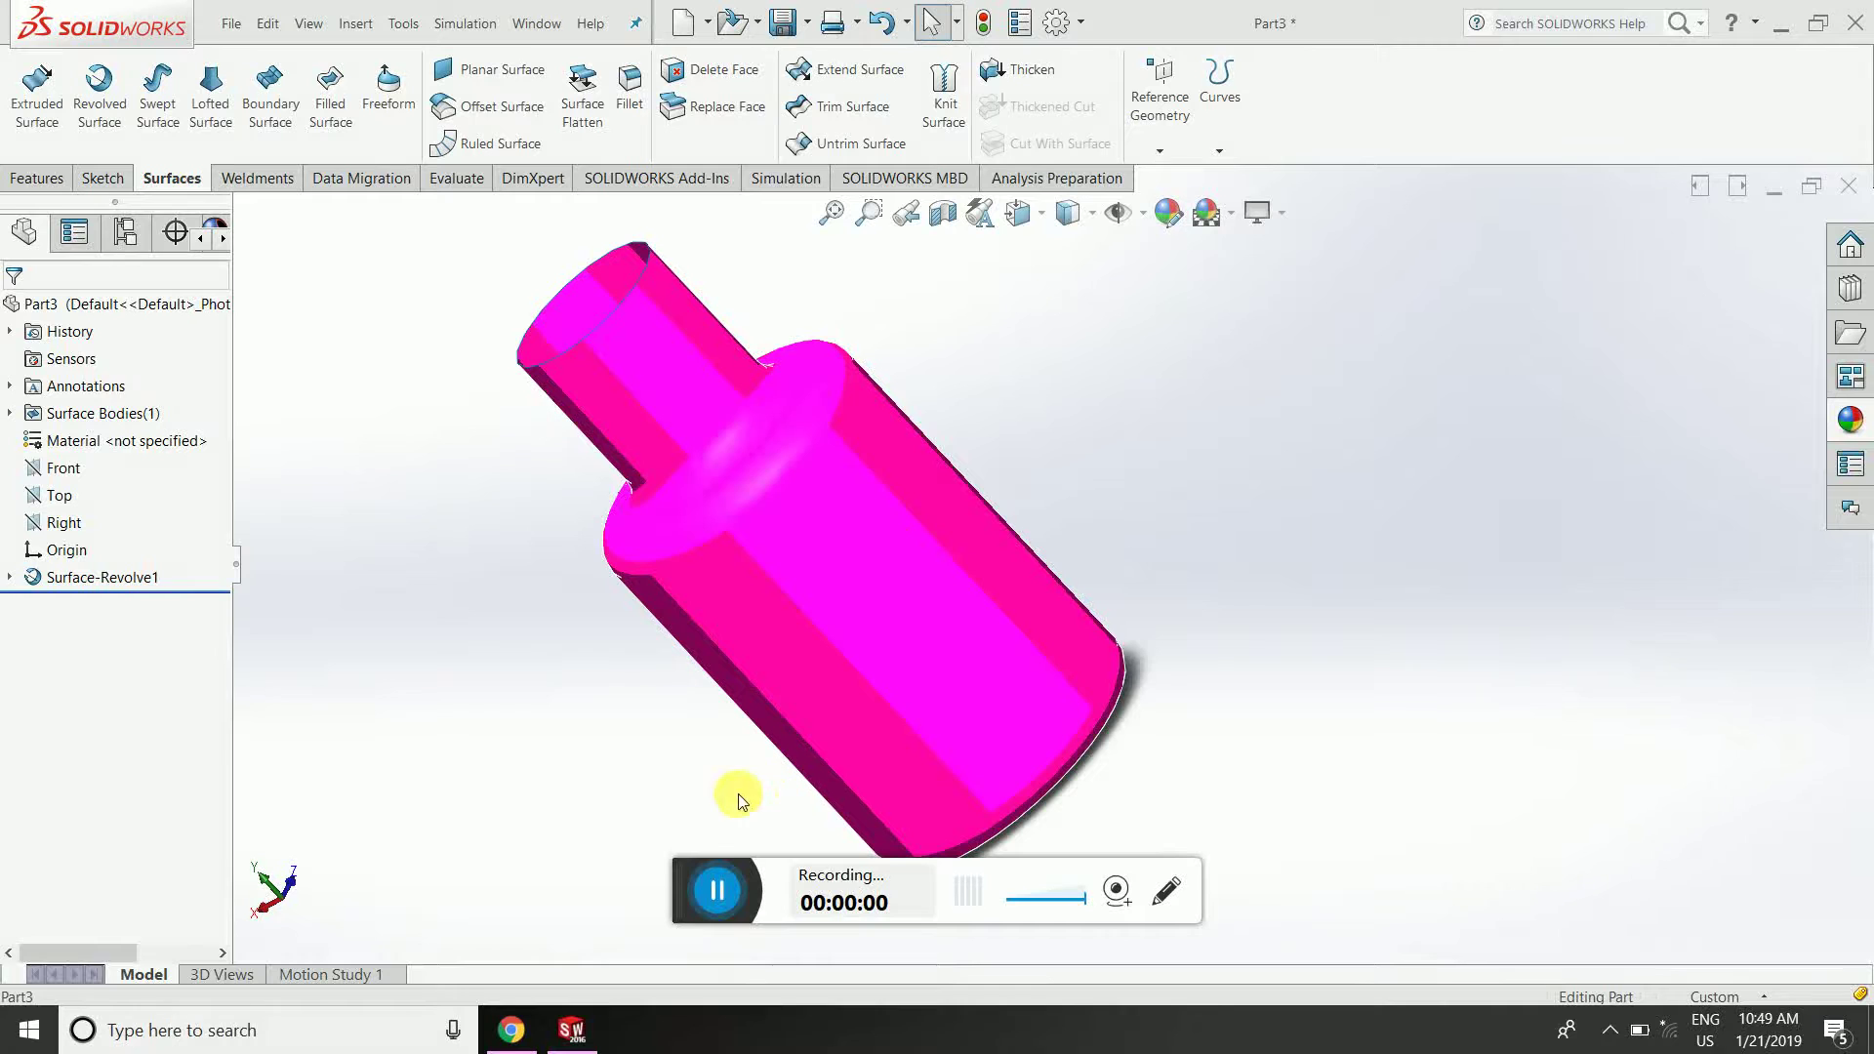
Check the speaker volume from the taskbar notification area, then return to SOLIDWORKS.
{"action": "left_click_drag", "start_coordinate": [680, 881], "coordinate": [695, 1040]}
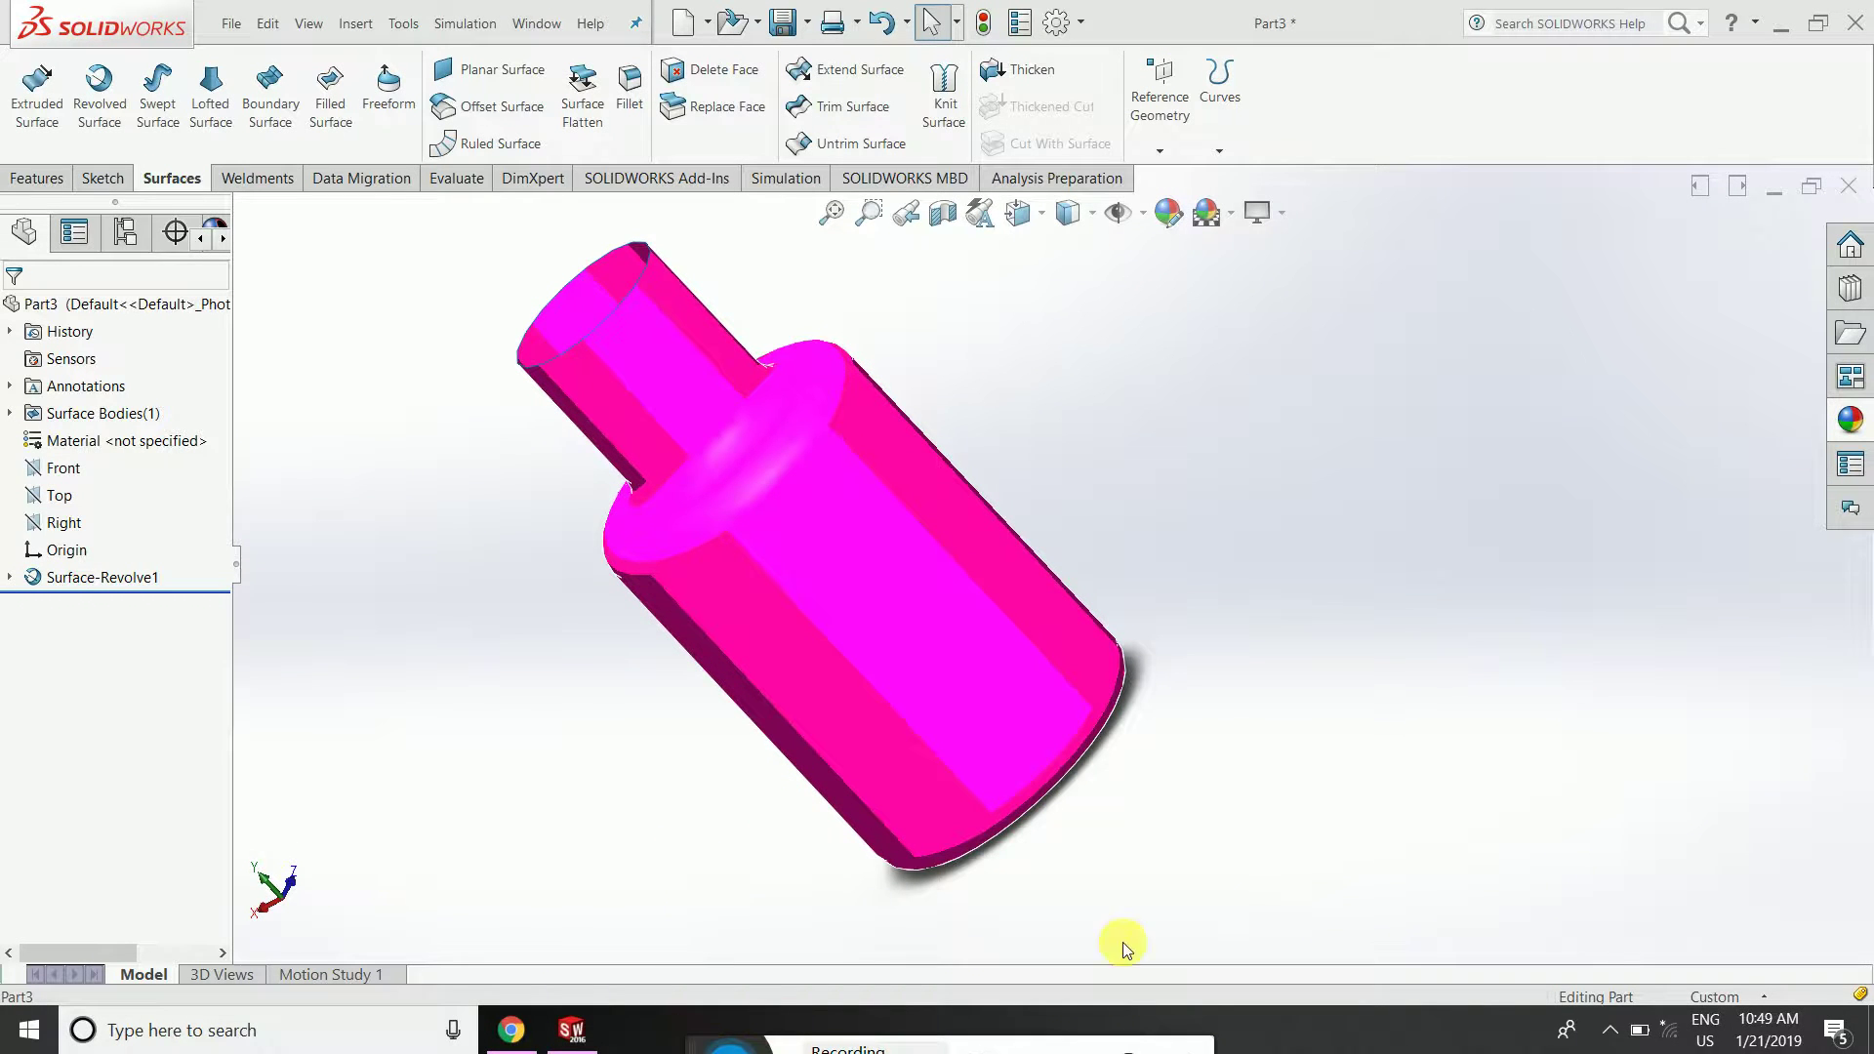
{"action": "left_click", "coordinate": [1610, 1032]}
{"action": "left_click", "coordinate": [1628, 985]}
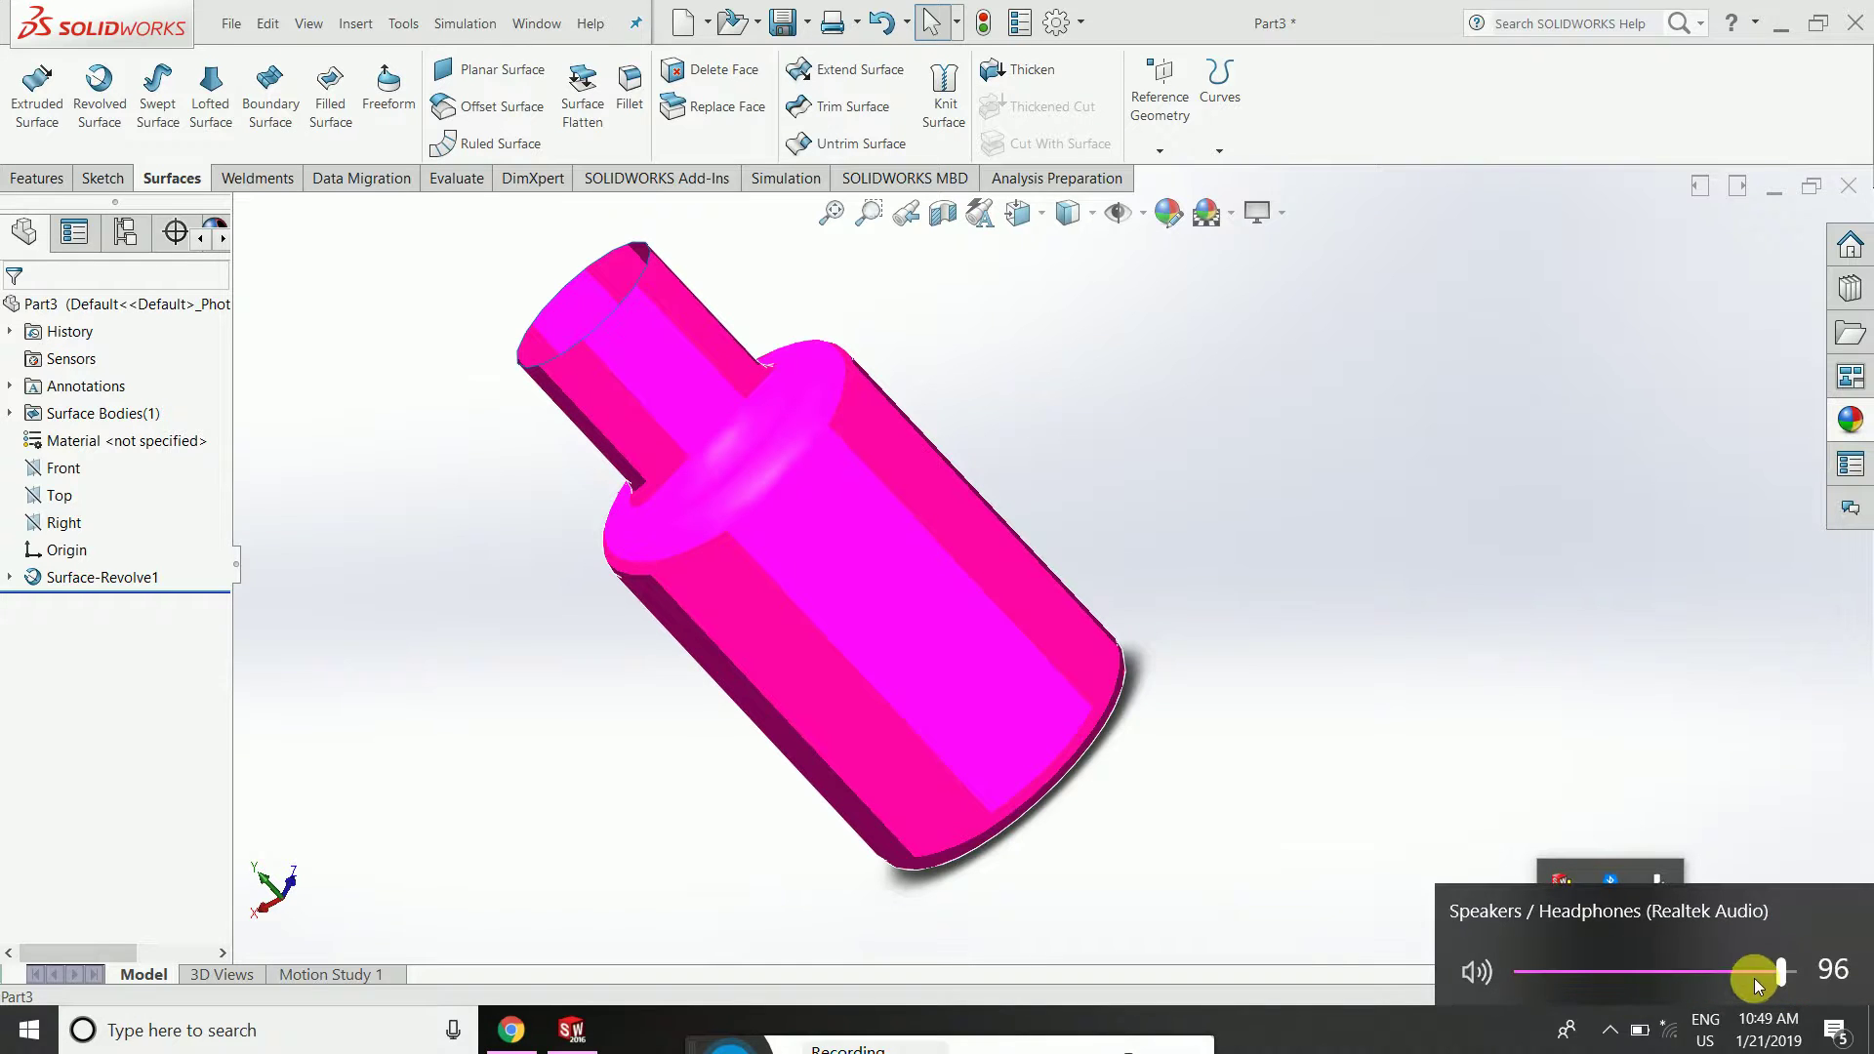
{"action": "left_click", "coordinate": [1599, 706]}
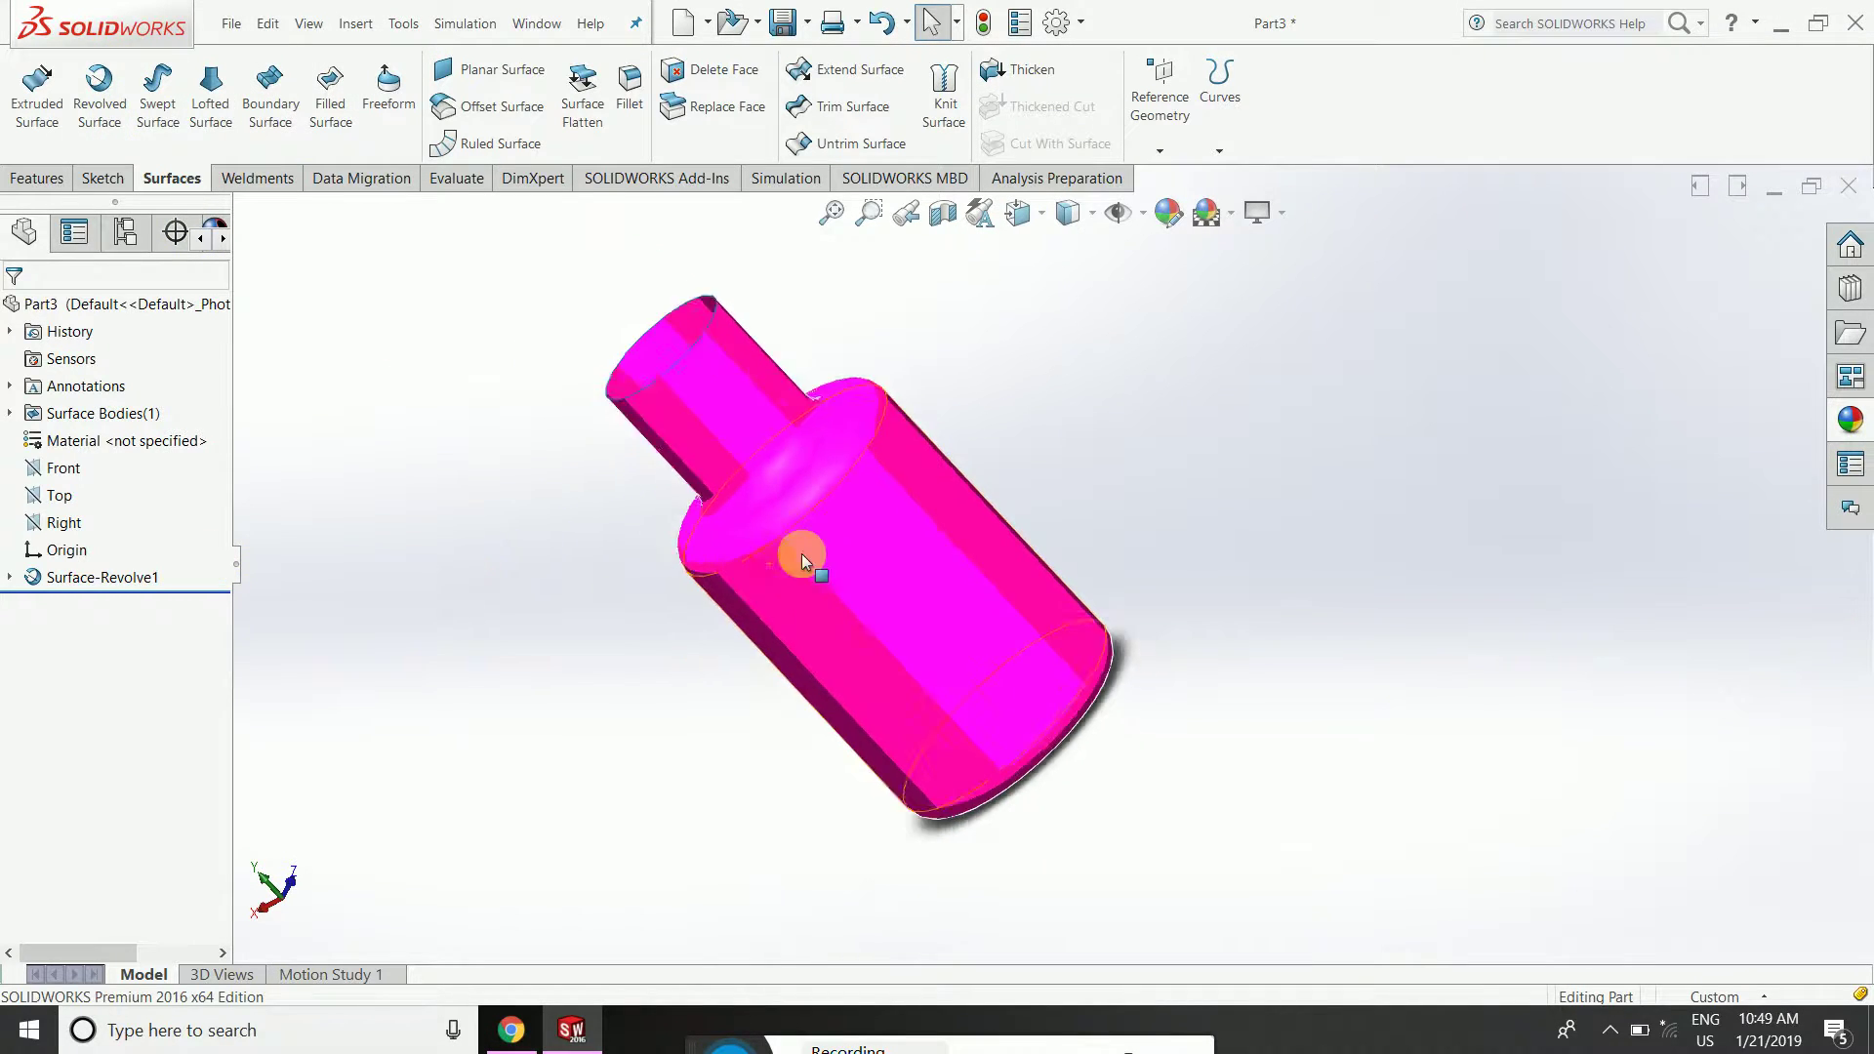
Orbit and zoom the existing bottle to inspect its neck opening from above.
{"action": "scroll", "coordinate": [800, 547], "scroll_direction": "down", "scroll_amount": 3}
{"action": "mouse_move", "coordinate": [865, 472]}
{"action": "middle_mouse_down"}
{"action": "mouse_move", "coordinate": [1016, 452]}
{"action": "mouse_move", "coordinate": [822, 647]}
{"action": "mouse_move", "coordinate": [849, 684]}
{"action": "mouse_move", "coordinate": [957, 573]}
{"action": "mouse_move", "coordinate": [916, 770]}
{"action": "mouse_move", "coordinate": [766, 674]}
{"action": "mouse_move", "coordinate": [782, 711]}
{"action": "mouse_move", "coordinate": [992, 488]}
{"action": "mouse_move", "coordinate": [962, 590]}
{"action": "mouse_move", "coordinate": [1084, 679]}
{"action": "middle_mouse_up"}
{"action": "scroll", "coordinate": [981, 484], "scroll_direction": "down", "scroll_amount": 2}
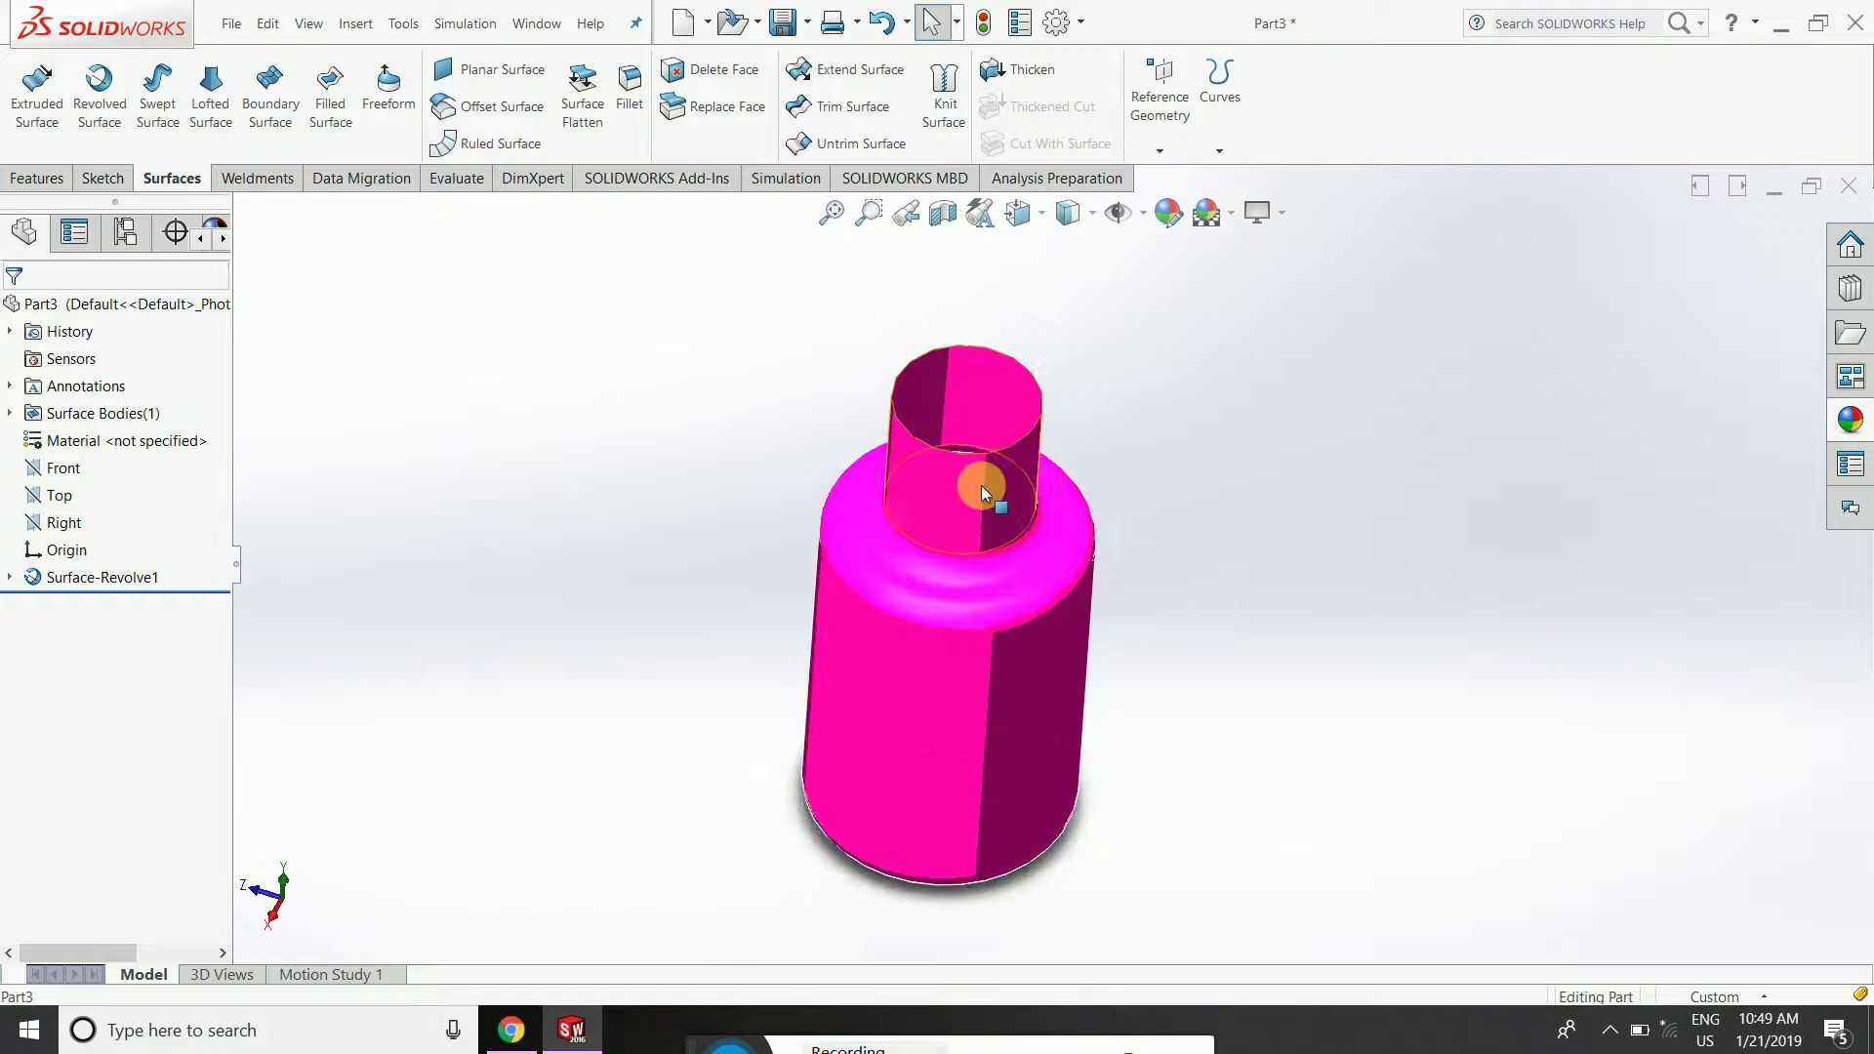
{"action": "scroll", "coordinate": [1003, 525], "scroll_direction": "down", "scroll_amount": 3}
{"action": "mouse_move", "coordinate": [1003, 525]}
{"action": "middle_mouse_down"}
{"action": "mouse_move", "coordinate": [962, 690]}
{"action": "mouse_move", "coordinate": [1169, 498]}
{"action": "middle_mouse_up"}
{"action": "scroll", "coordinate": [1169, 497], "scroll_direction": "up", "scroll_amount": 3}
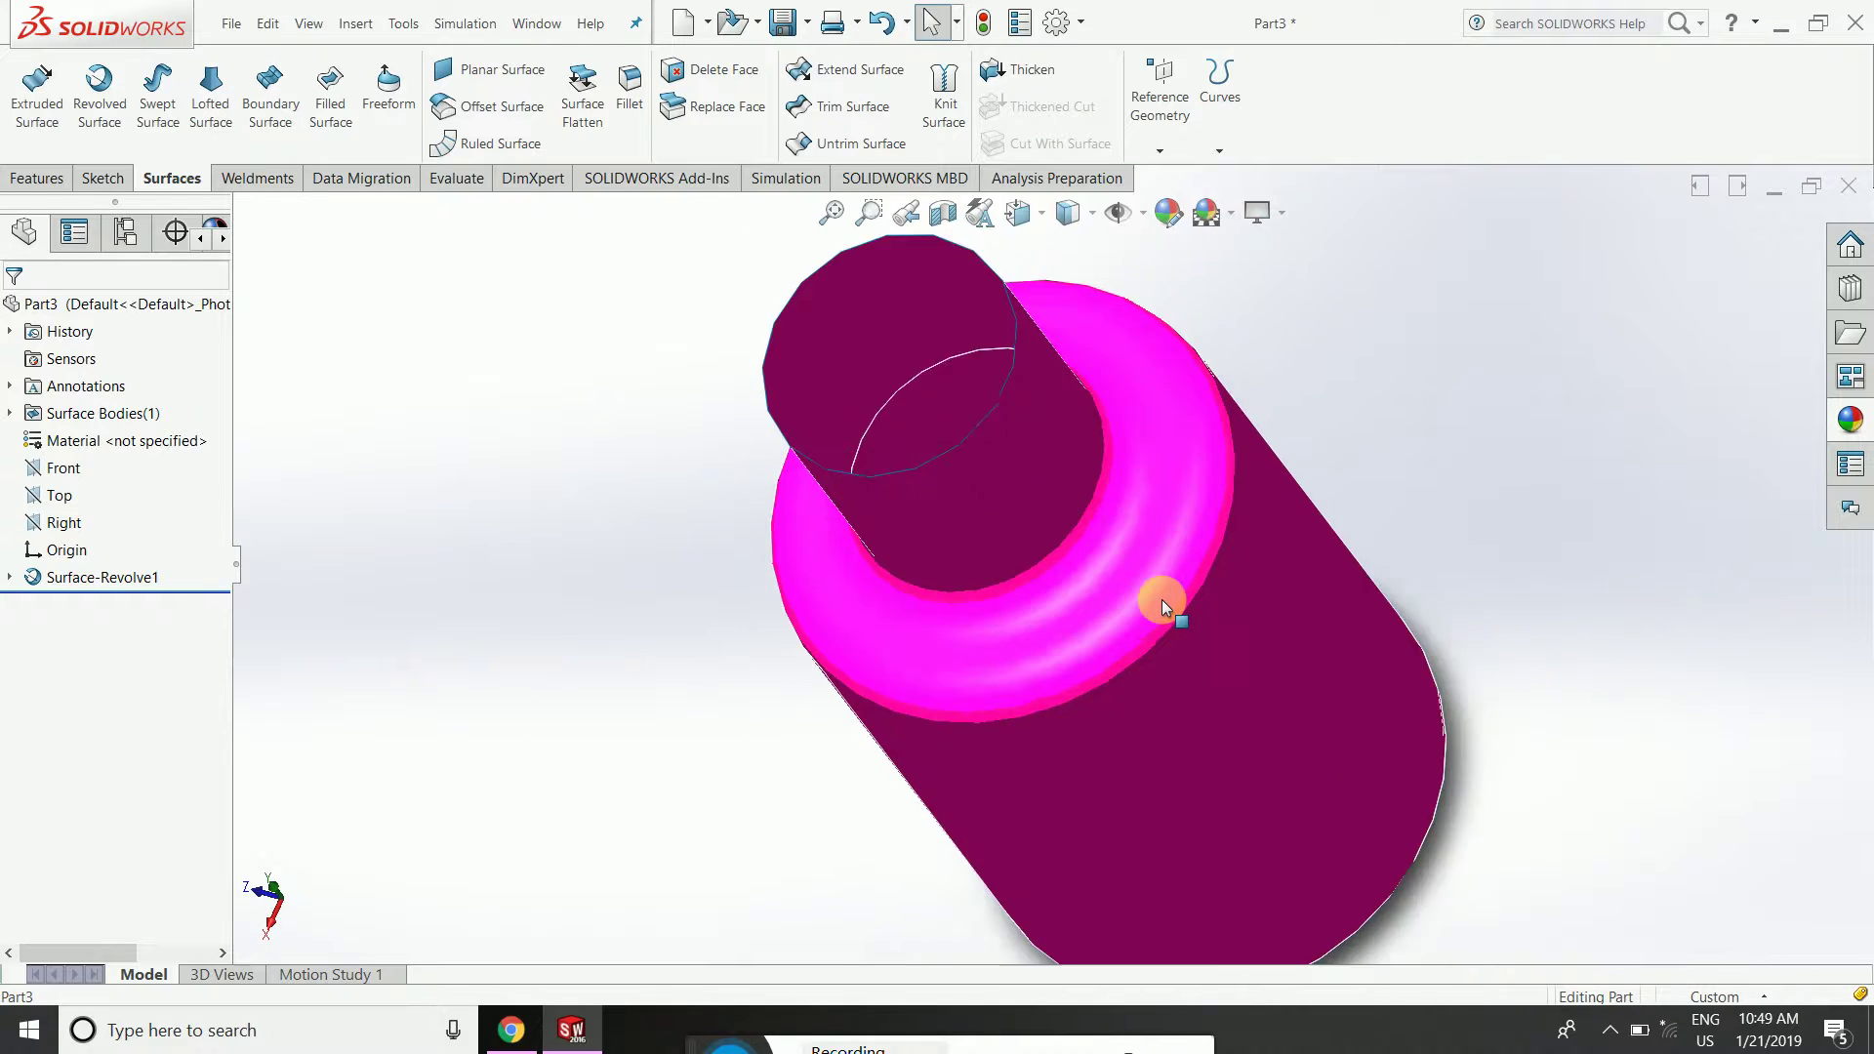
{"action": "mouse_move", "coordinate": [1163, 602]}
{"action": "middle_mouse_down"}
{"action": "mouse_move", "coordinate": [1221, 431]}
{"action": "mouse_move", "coordinate": [1191, 557]}
{"action": "mouse_move", "coordinate": [1122, 566]}
{"action": "middle_mouse_up"}
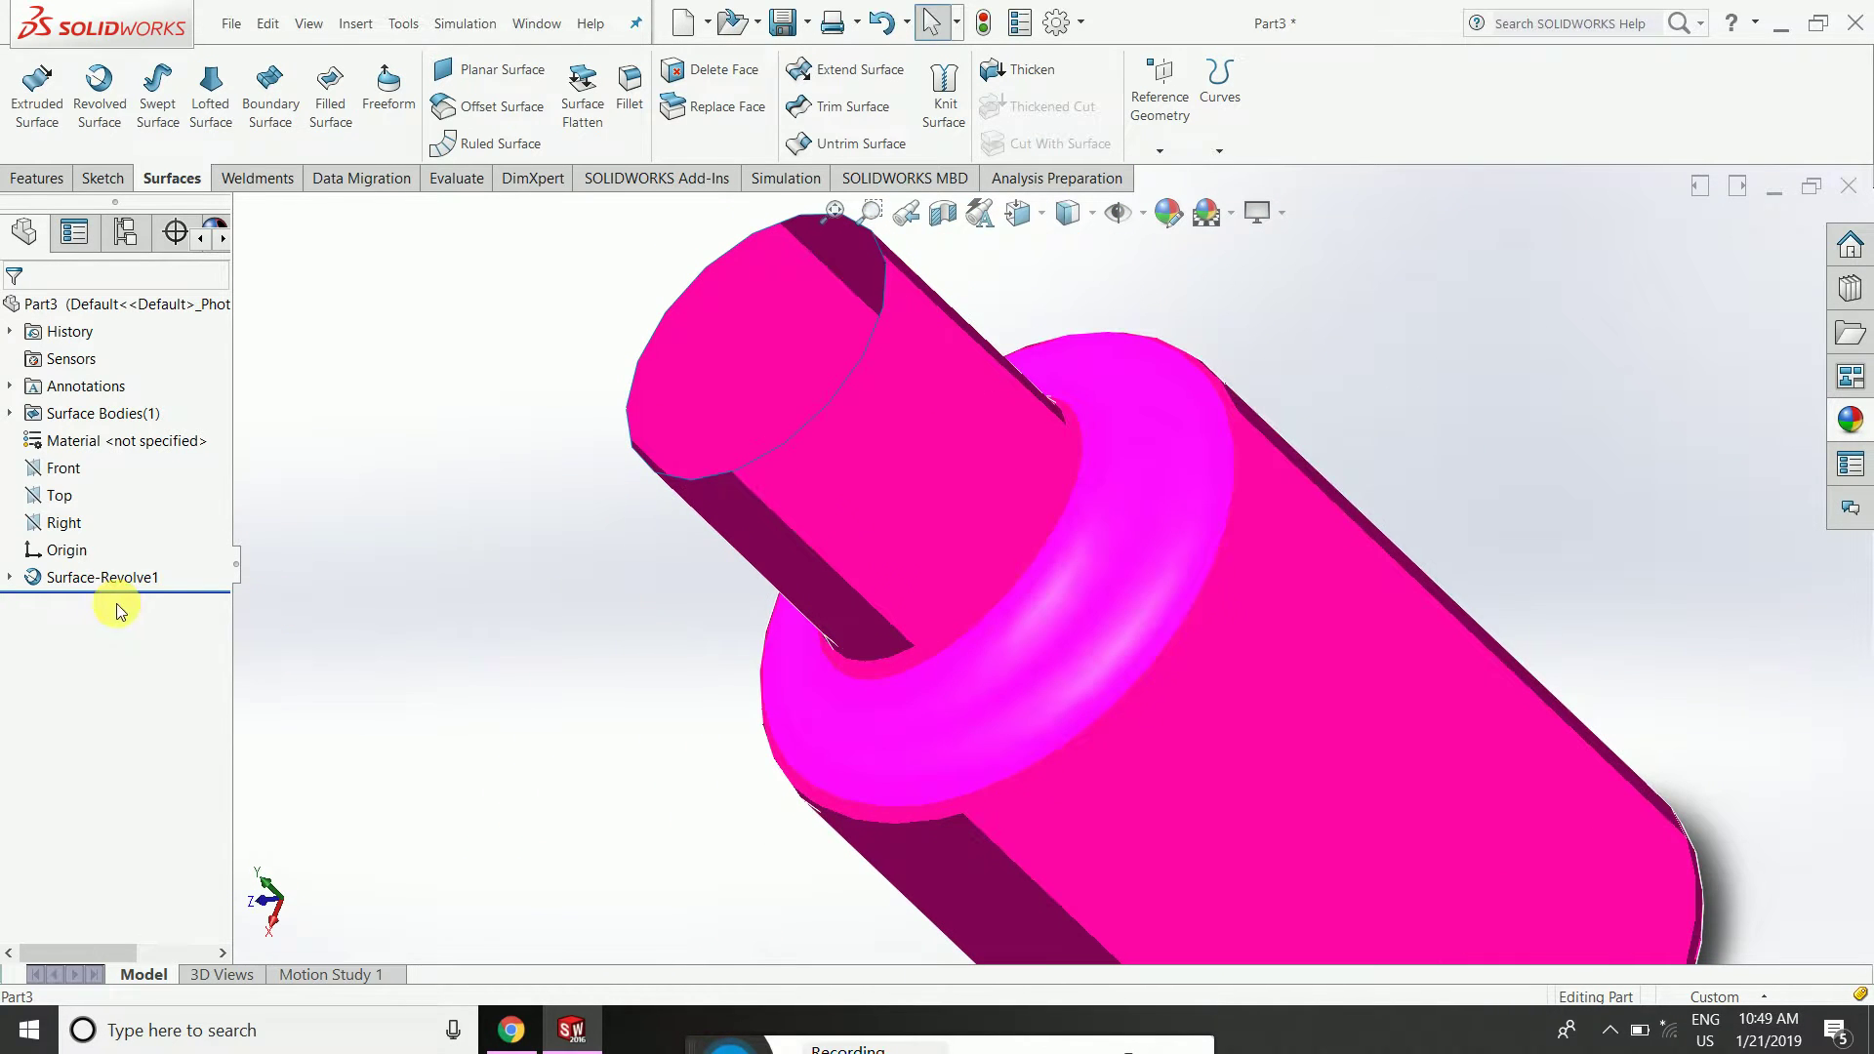
Open the revolve's profile sketch for editing, then exit it to rebuild the bottle surface.
{"action": "left_click", "coordinate": [11, 578]}
{"action": "left_click", "coordinate": [60, 603]}
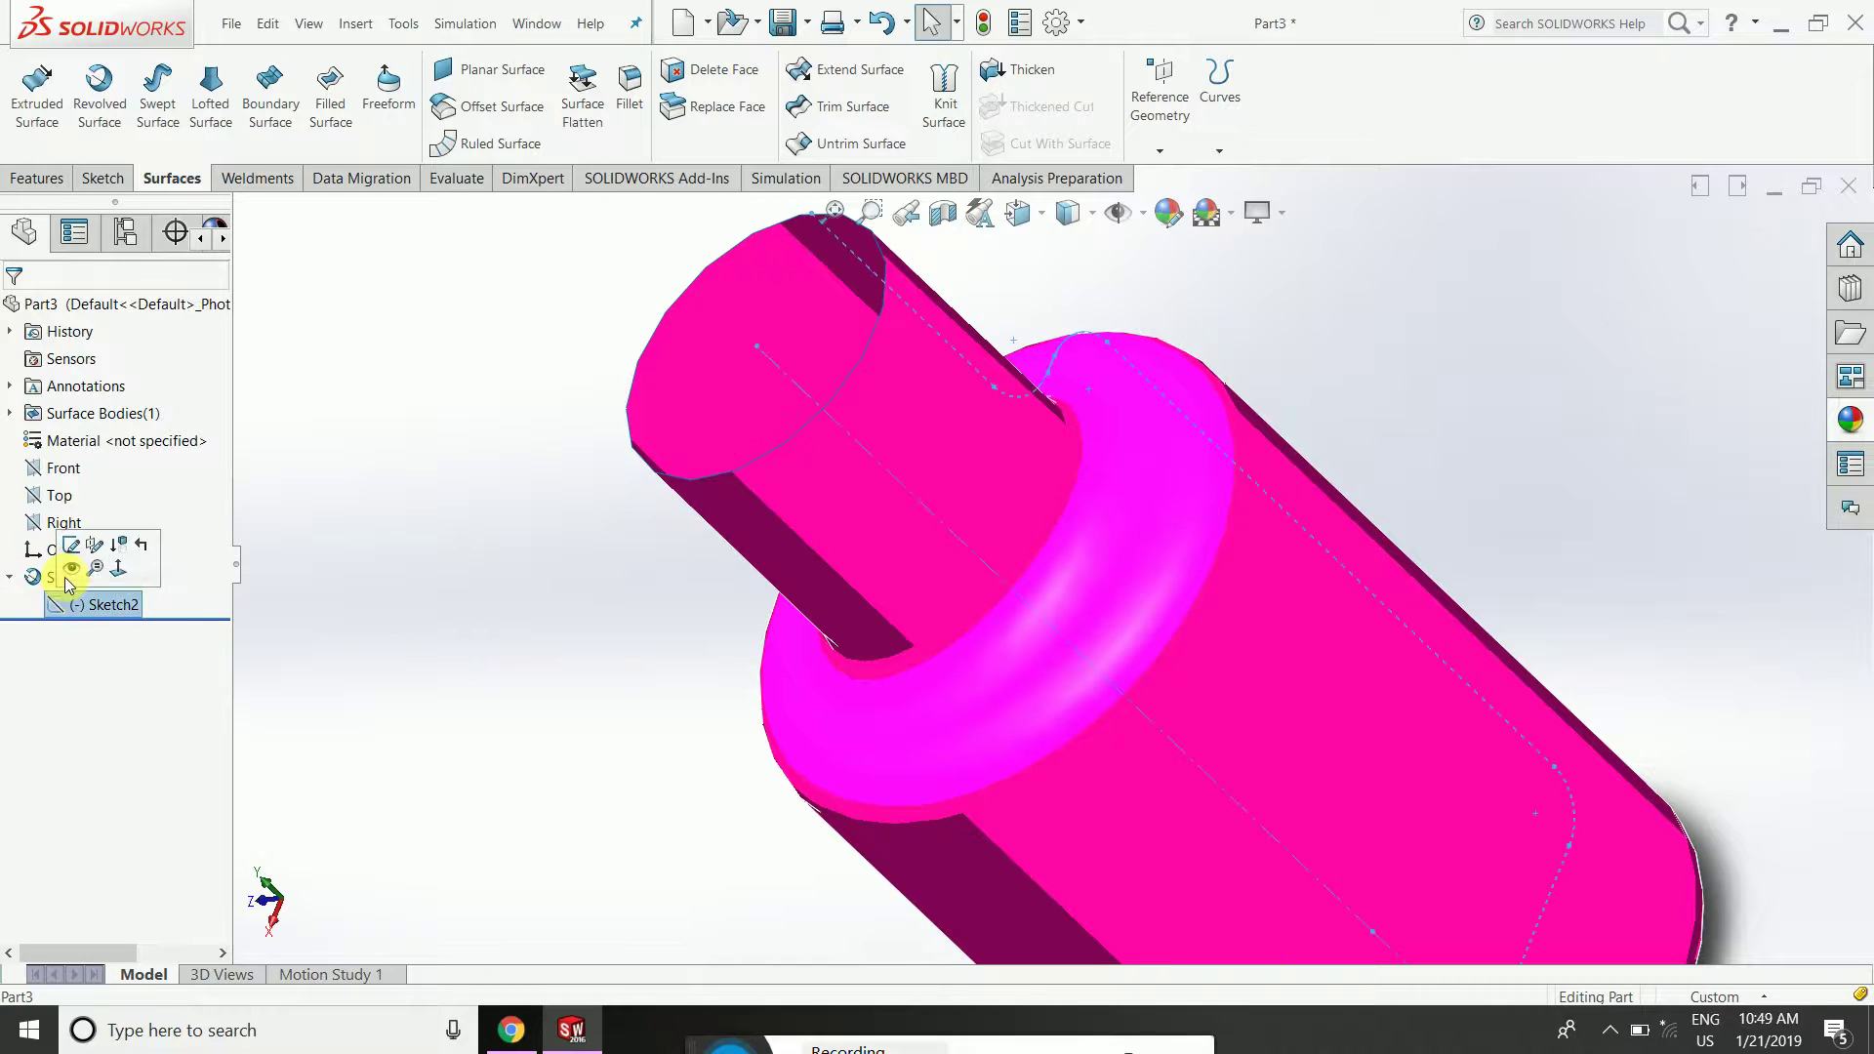
{"action": "left_click", "coordinate": [67, 553]}
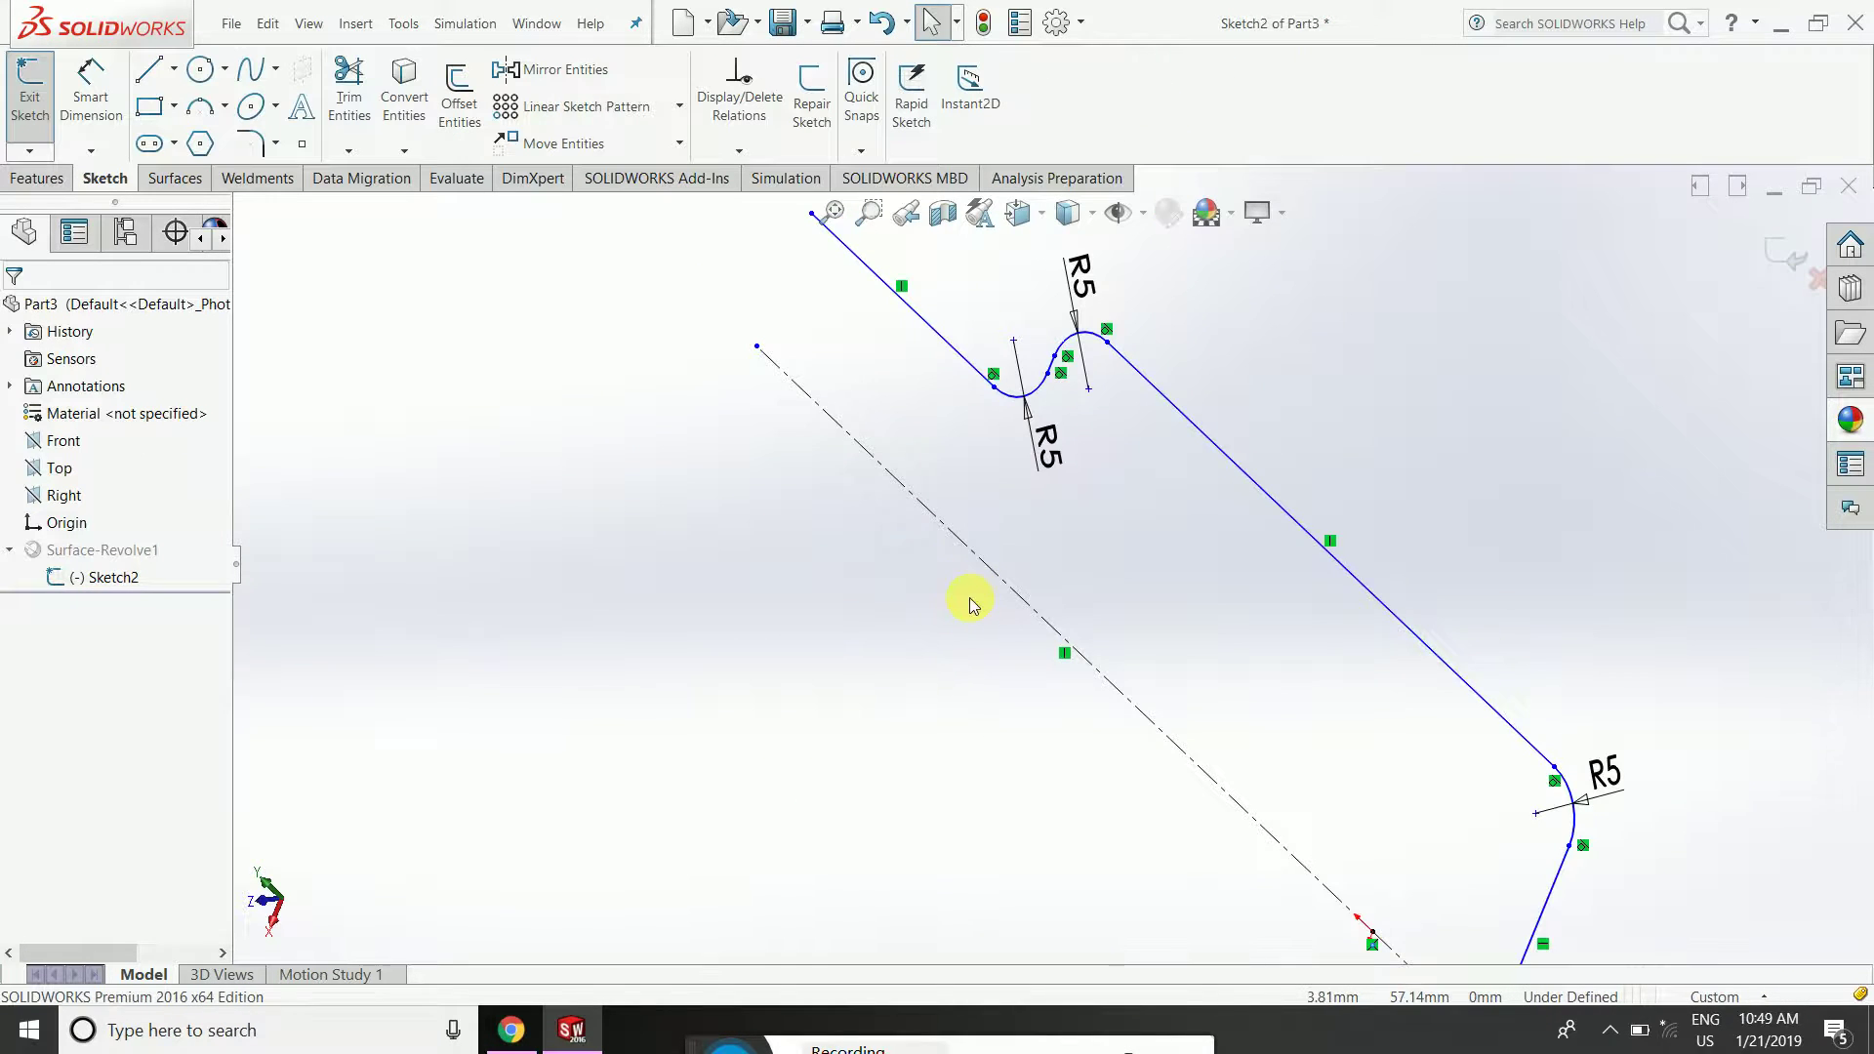
{"action": "scroll", "coordinate": [1072, 542], "scroll_direction": "up", "scroll_amount": 1}
{"action": "scroll", "coordinate": [1072, 542], "scroll_direction": "up", "scroll_amount": 2}
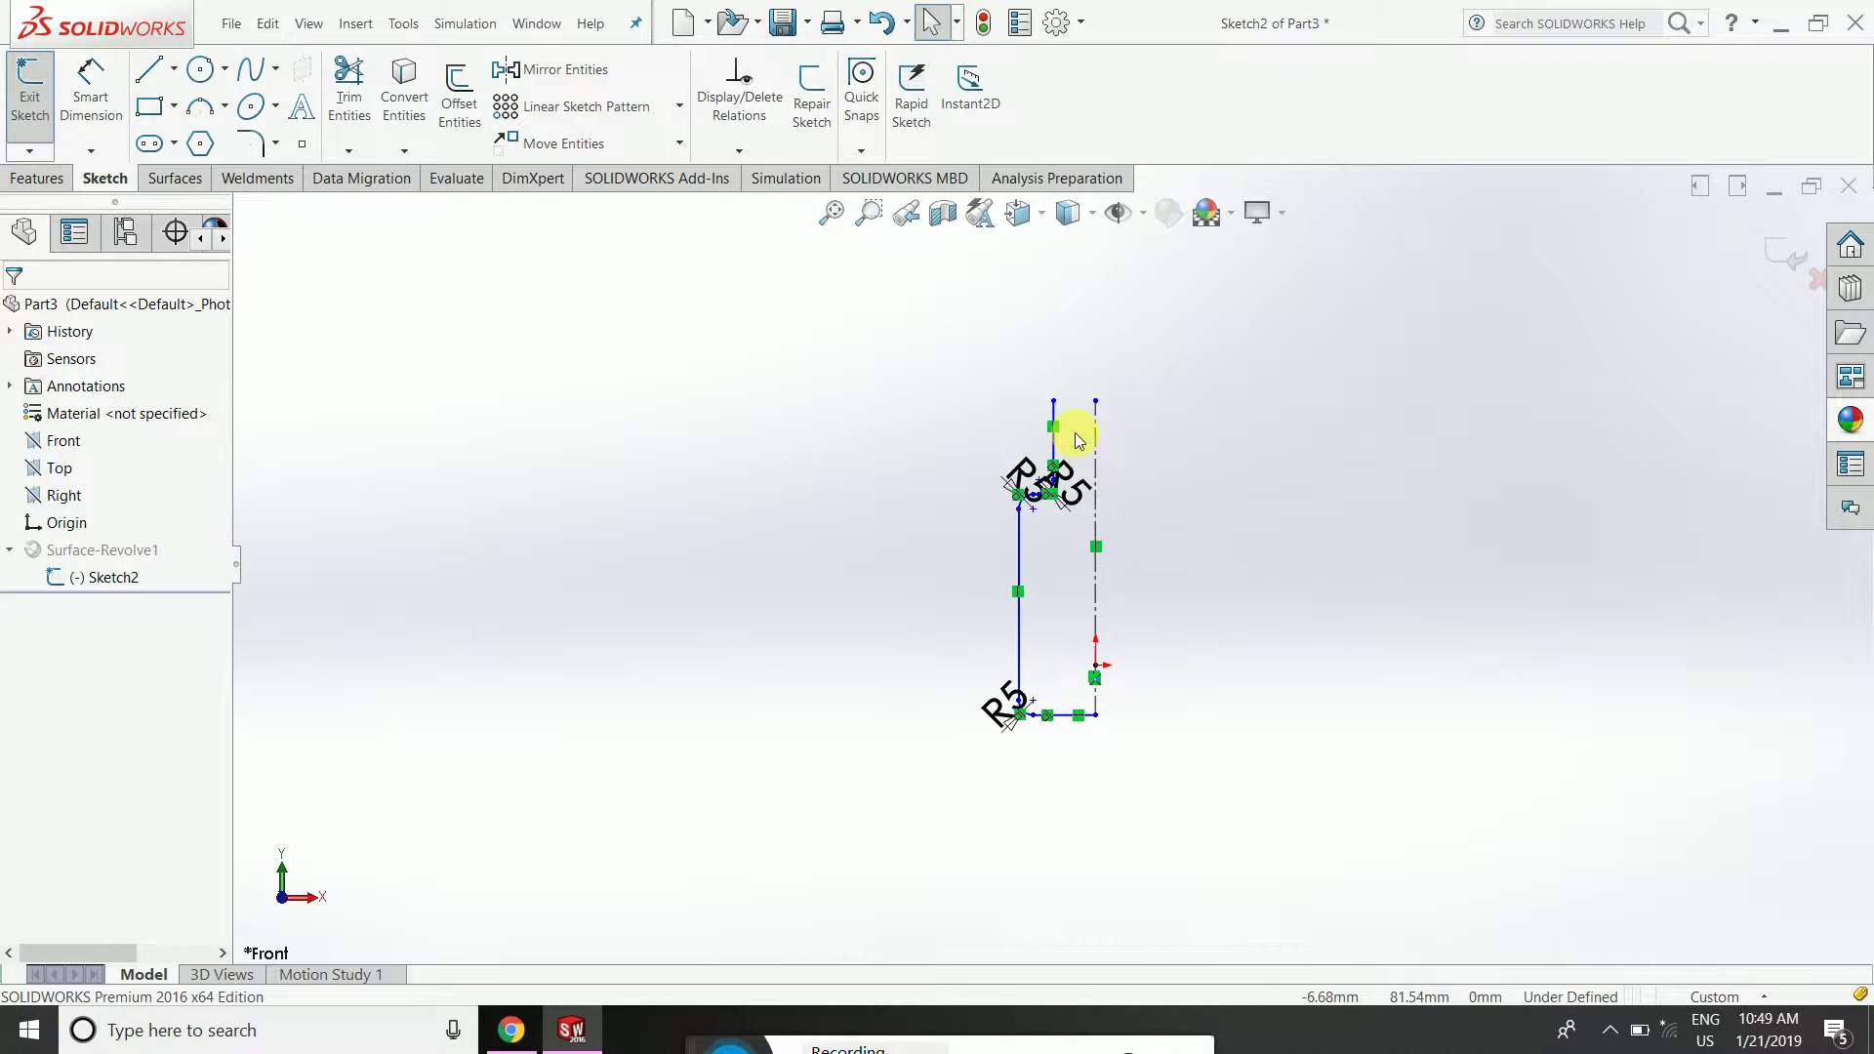
{"action": "scroll", "coordinate": [1038, 665], "scroll_direction": "down", "scroll_amount": 2}
{"action": "scroll", "coordinate": [1039, 665], "scroll_direction": "up", "scroll_amount": 1}
{"action": "scroll", "coordinate": [1013, 503], "scroll_direction": "down", "scroll_amount": 1}
{"action": "scroll", "coordinate": [1064, 690], "scroll_direction": "down", "scroll_amount": 1}
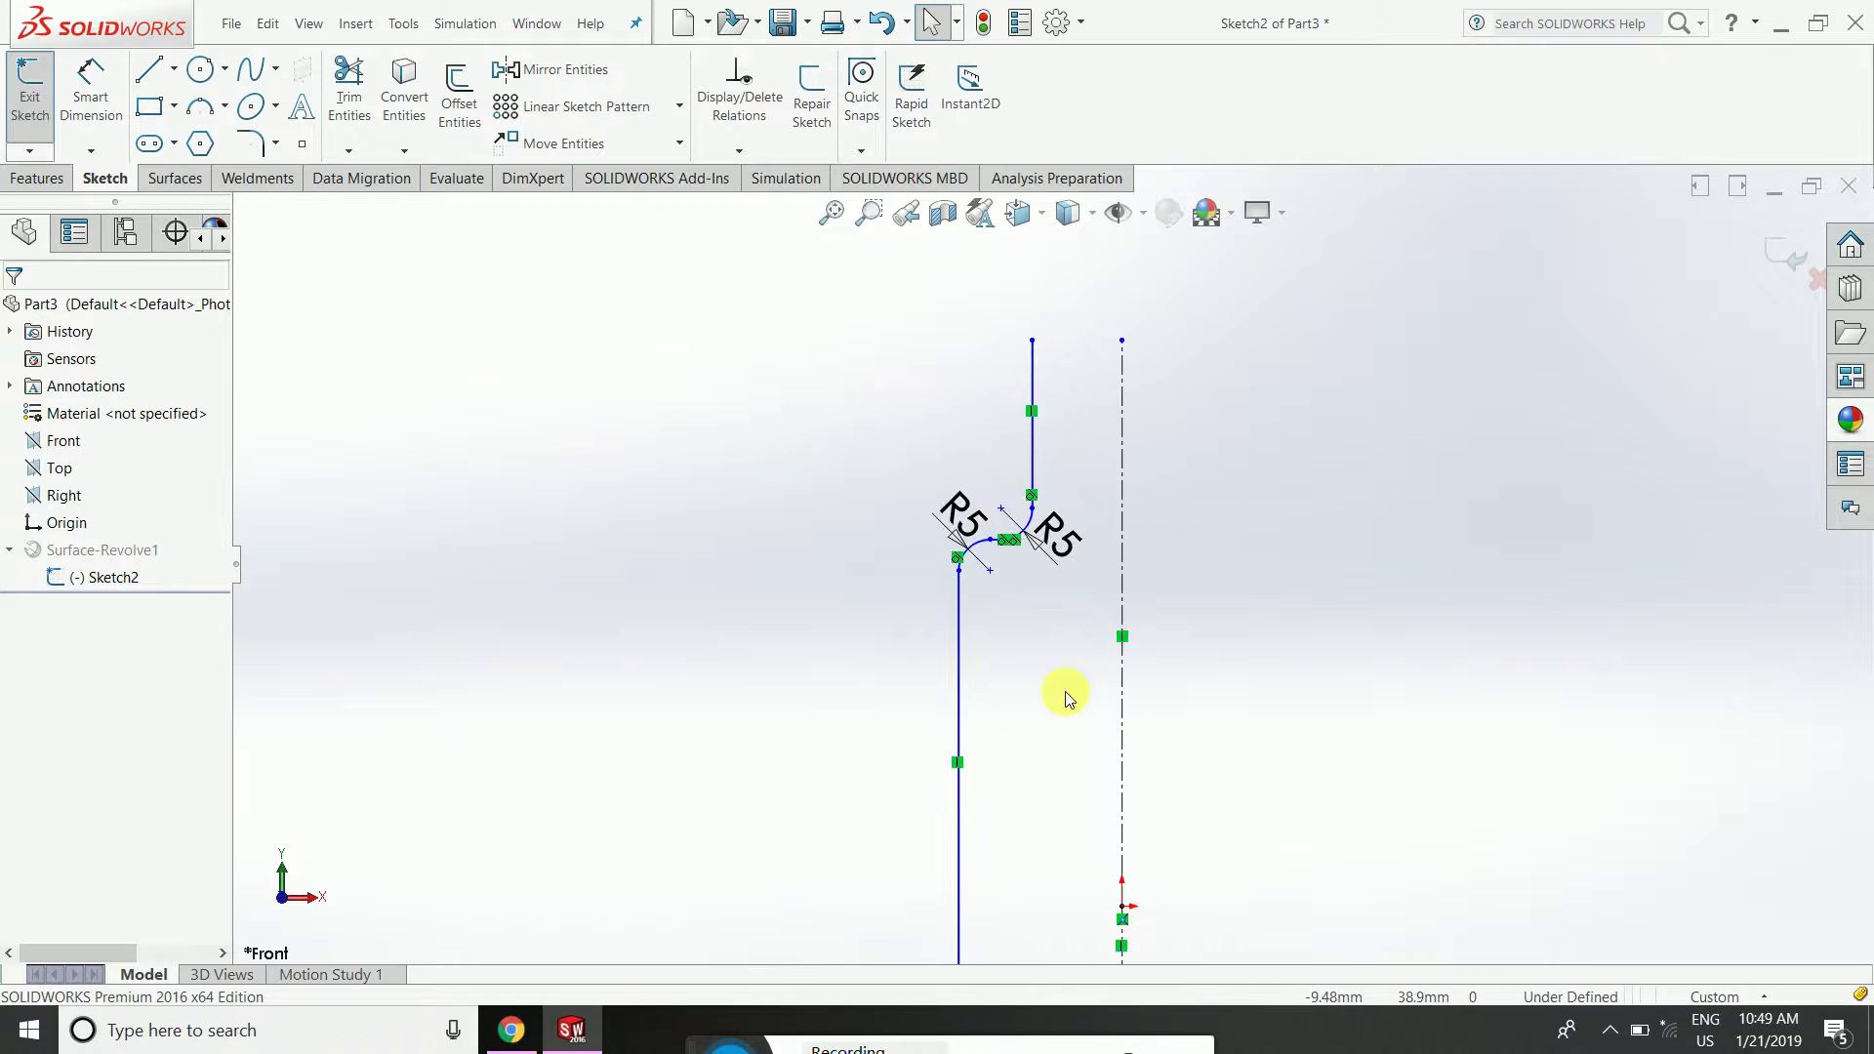
{"action": "scroll", "coordinate": [1057, 812], "scroll_direction": "up", "scroll_amount": 1}
{"action": "scroll", "coordinate": [1057, 813], "scroll_direction": "down", "scroll_amount": 2}
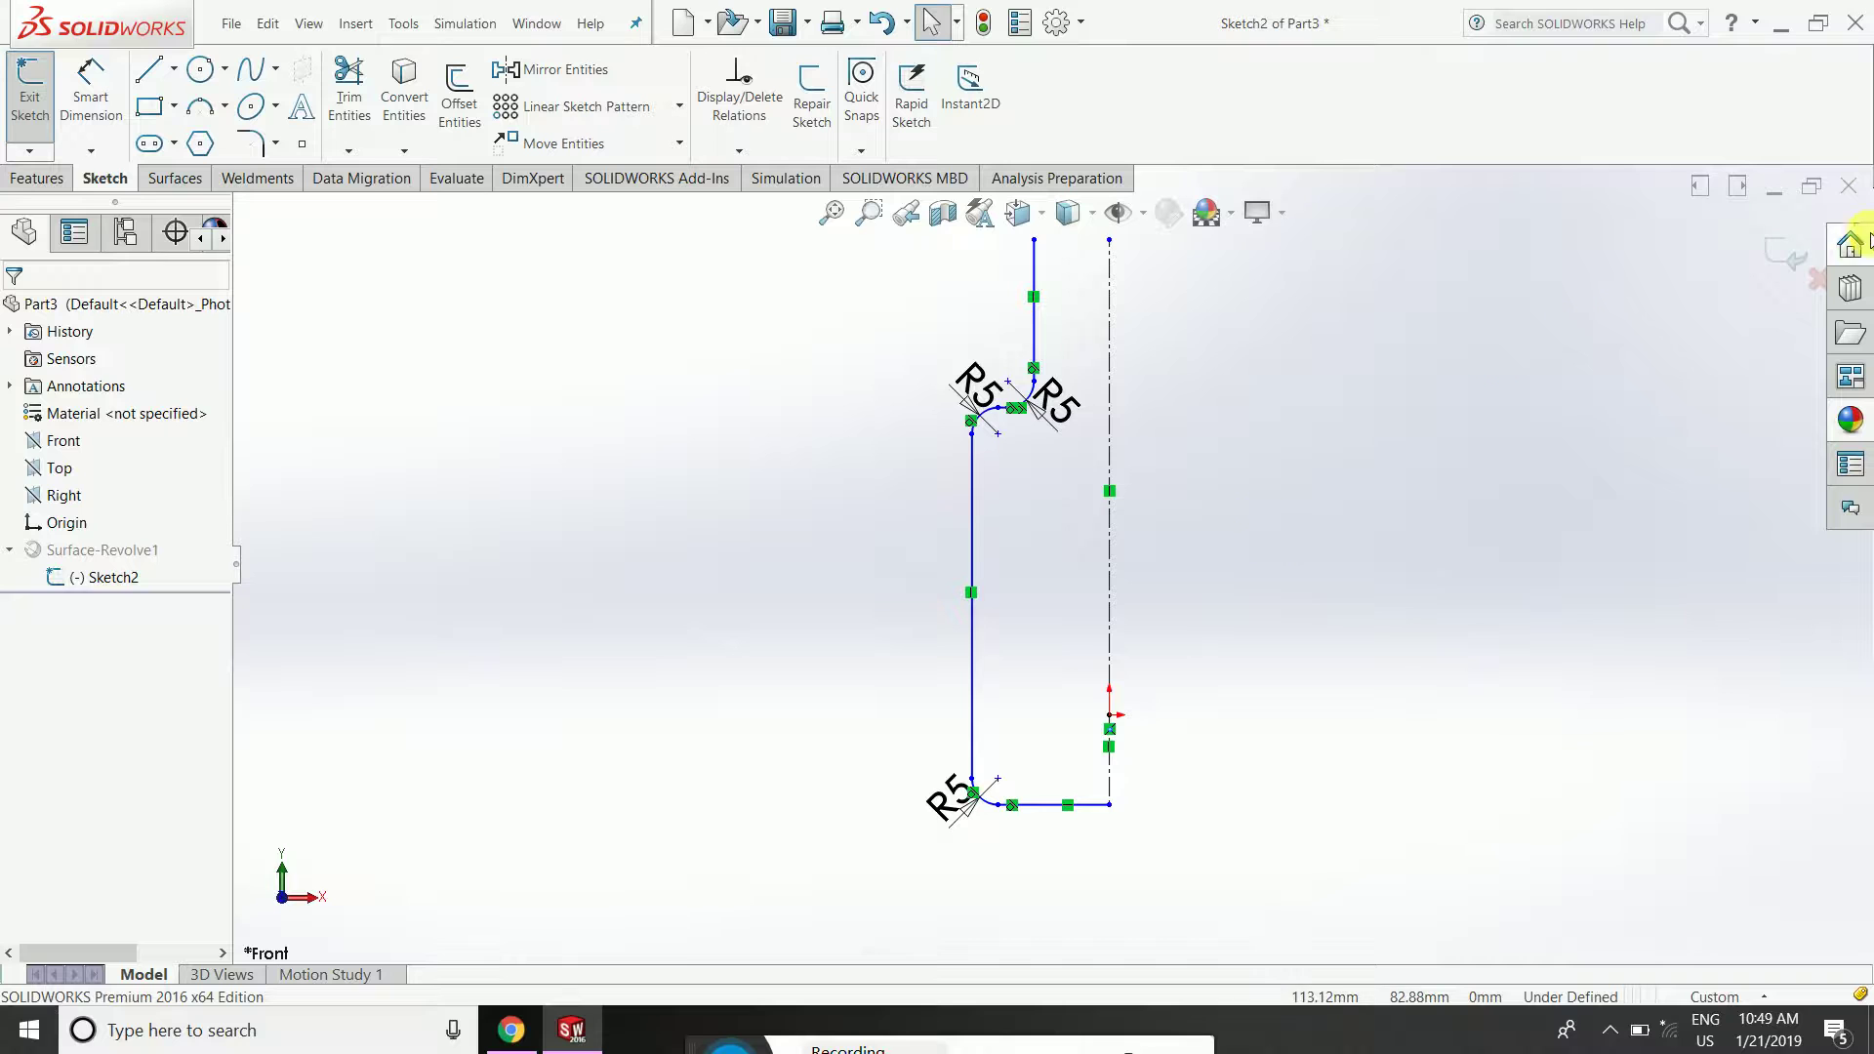
{"action": "left_click", "coordinate": [1784, 256]}
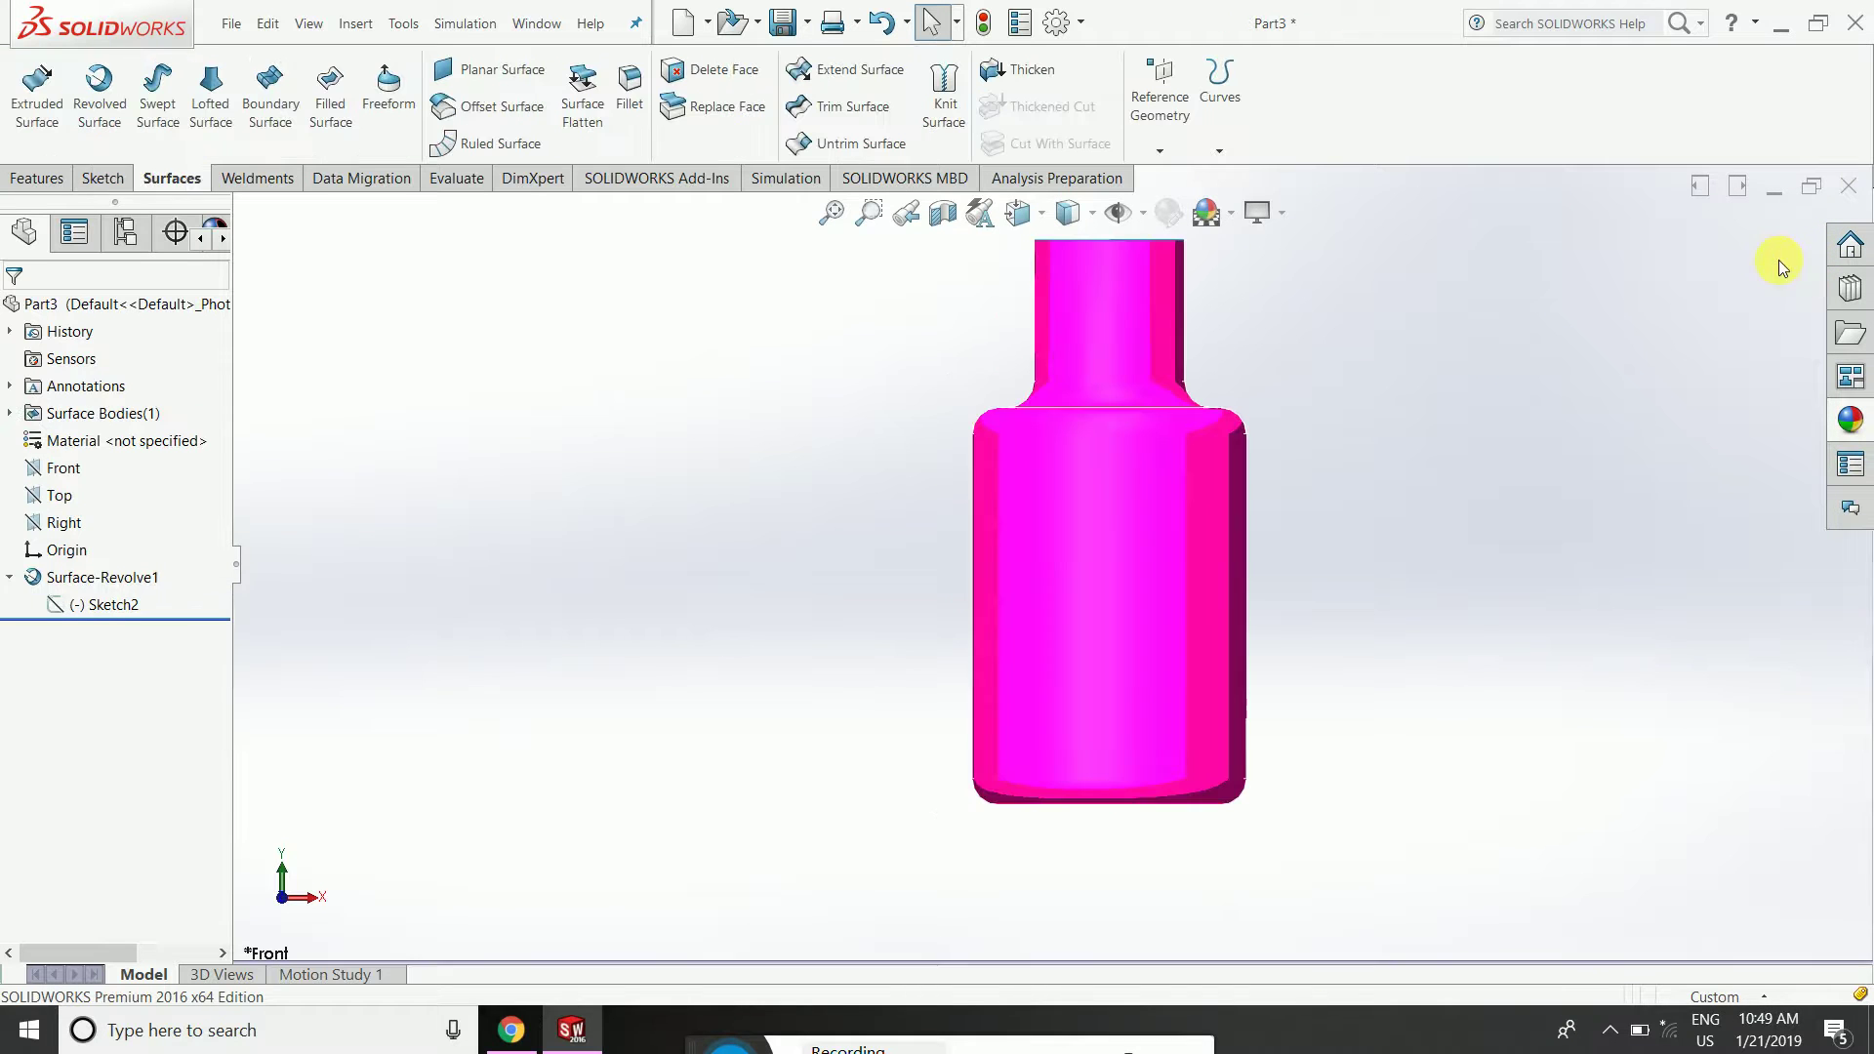
Create a new part and apply the plain white 3 Point Faded scene.
{"action": "left_click", "coordinate": [227, 25]}
{"action": "left_click", "coordinate": [262, 64]}
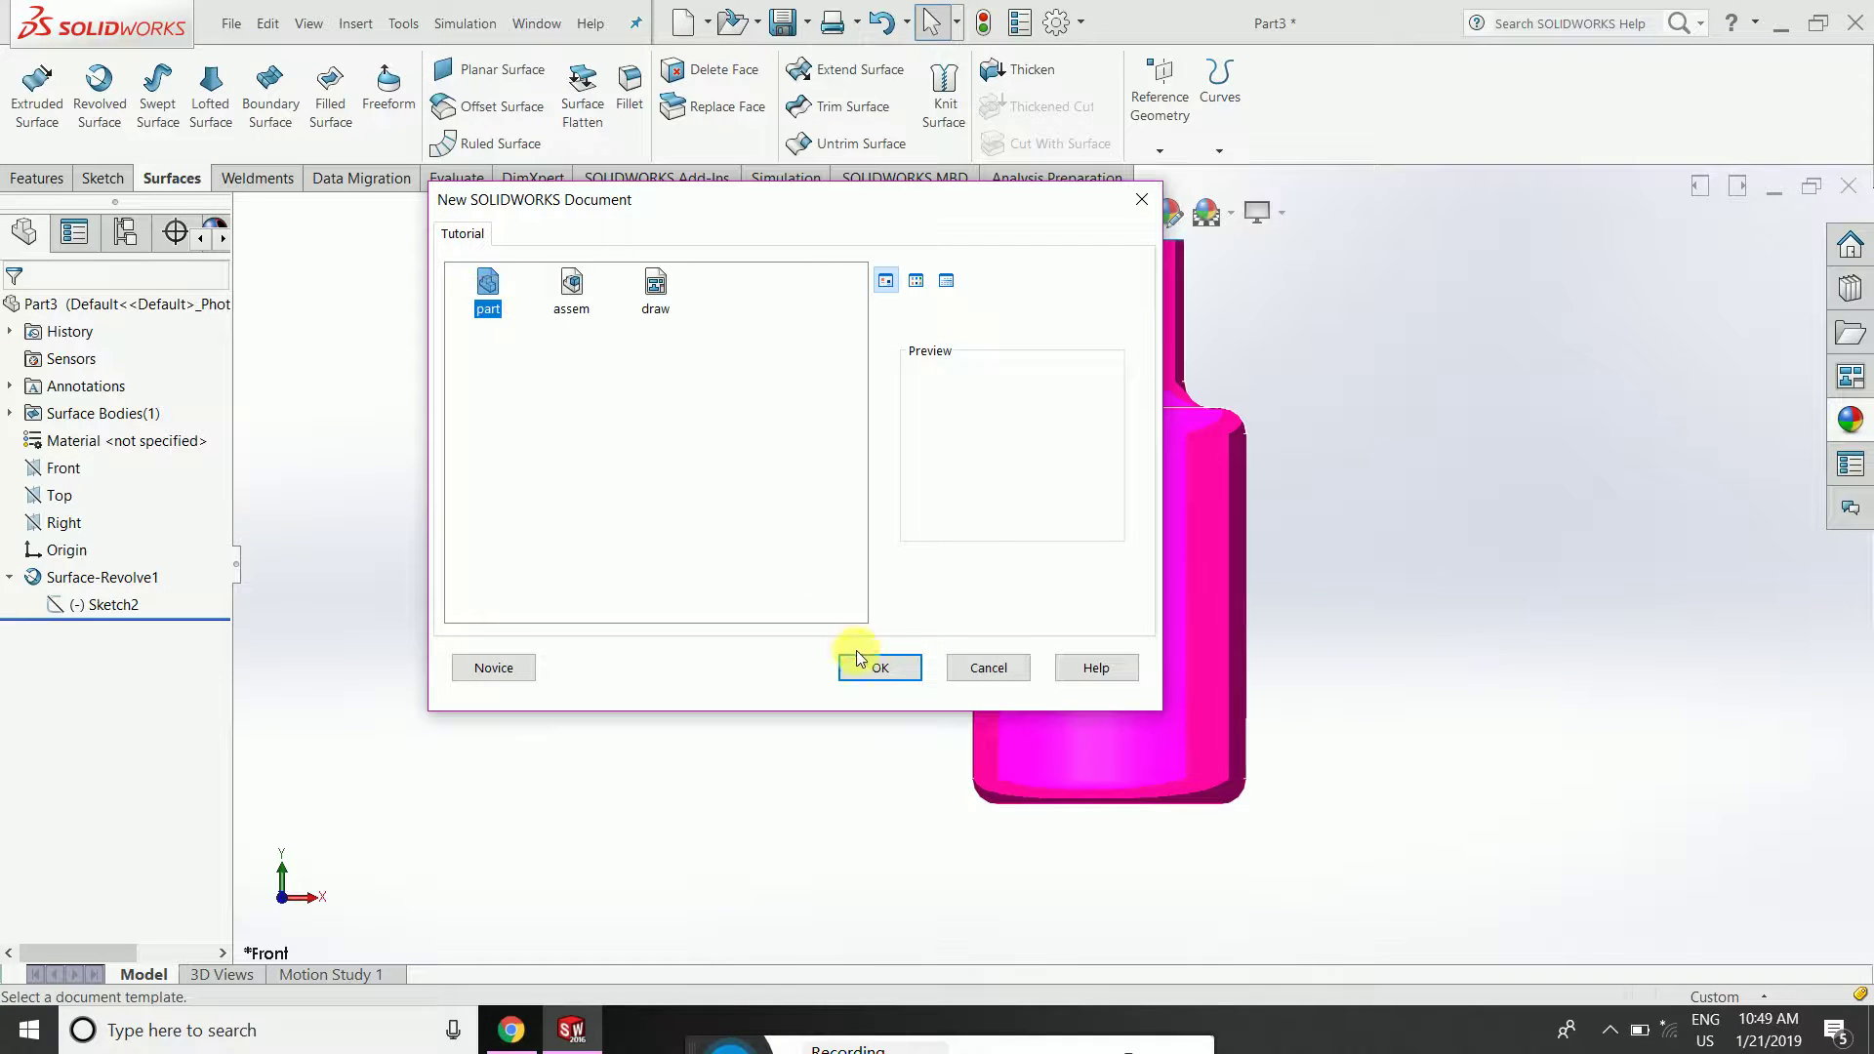
{"action": "left_click", "coordinate": [882, 668]}
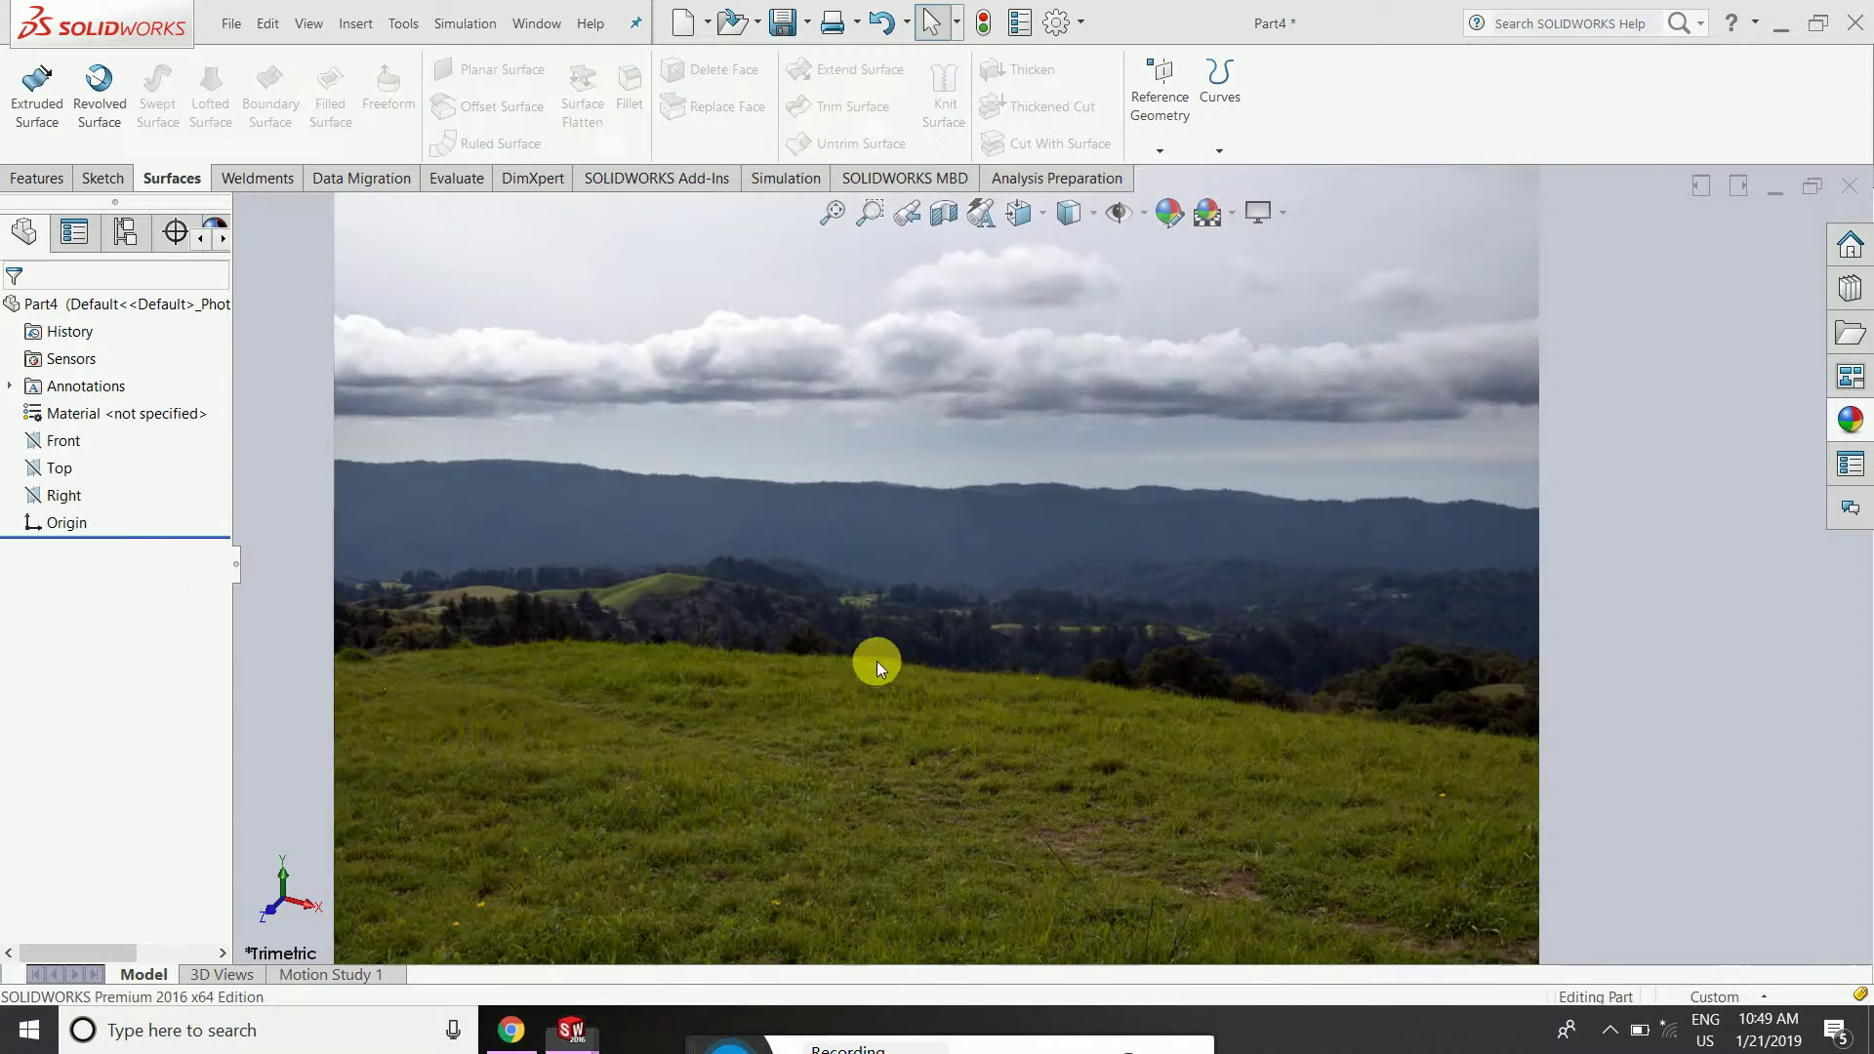
{"action": "left_click", "coordinate": [1235, 220]}
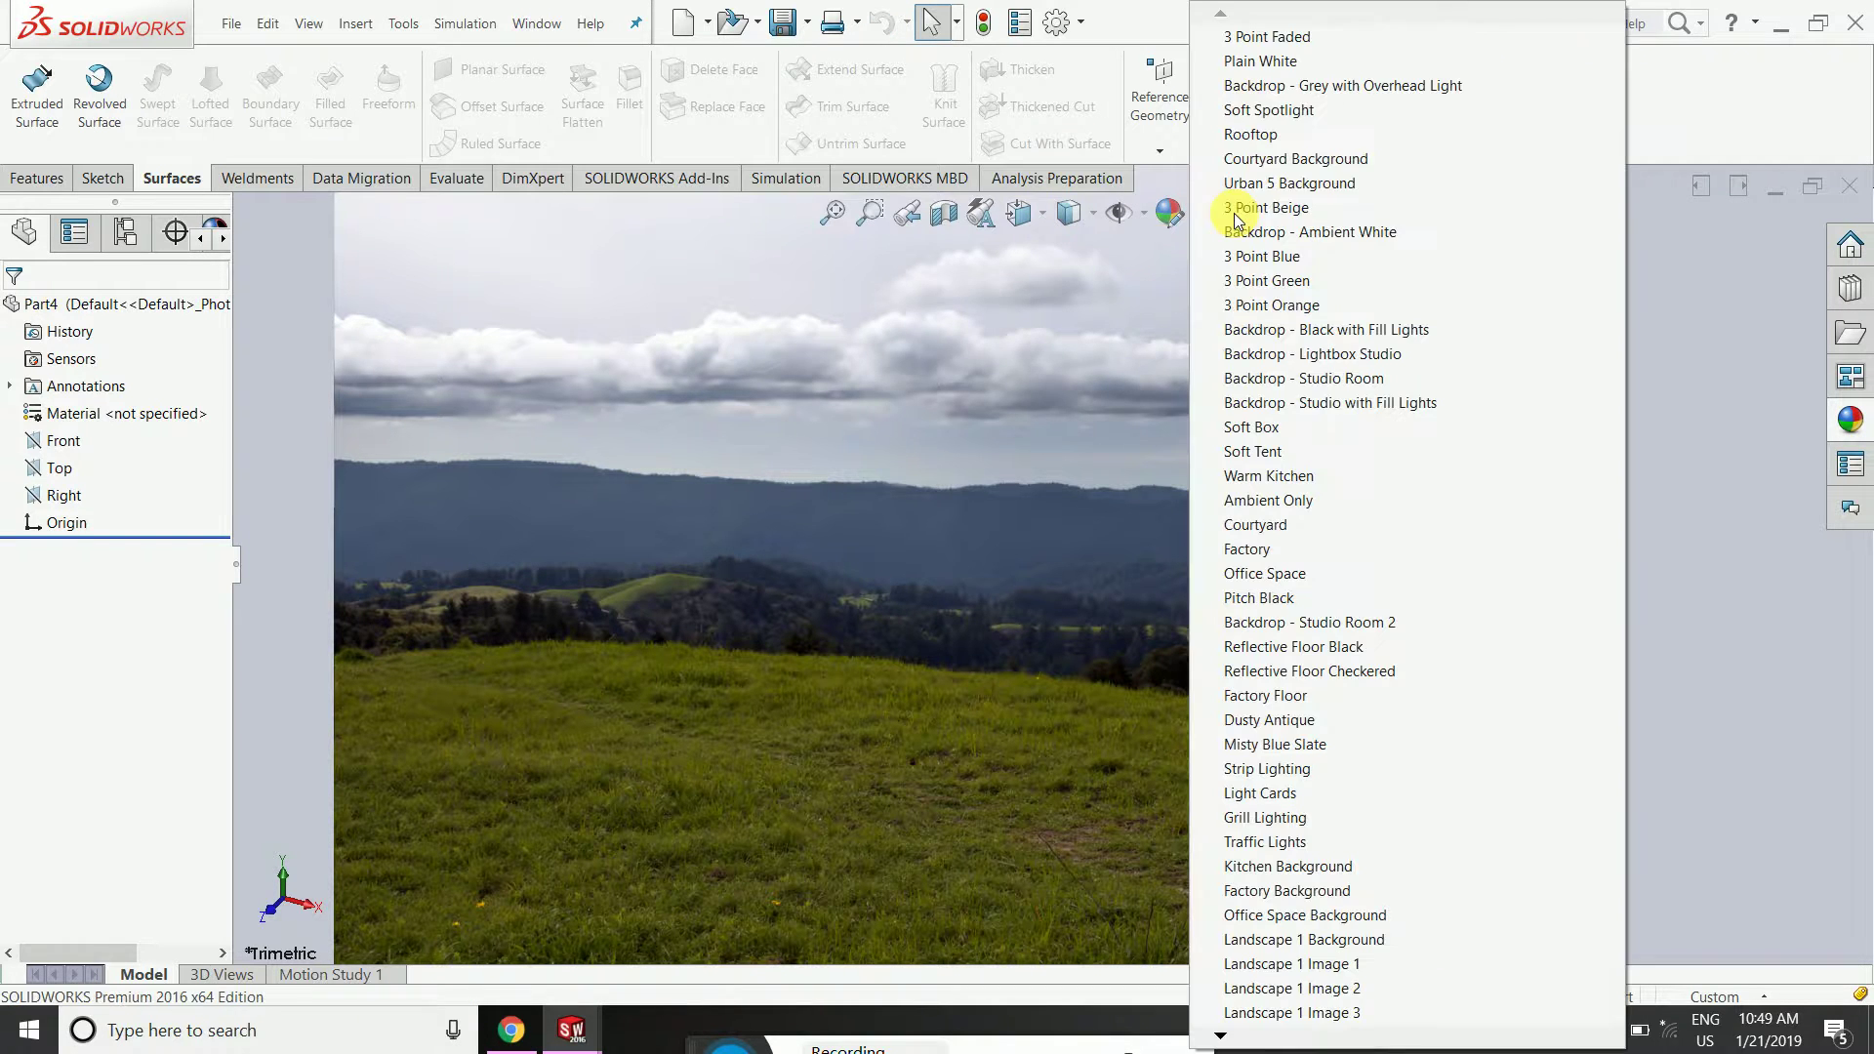
{"action": "left_click", "coordinate": [1272, 37]}
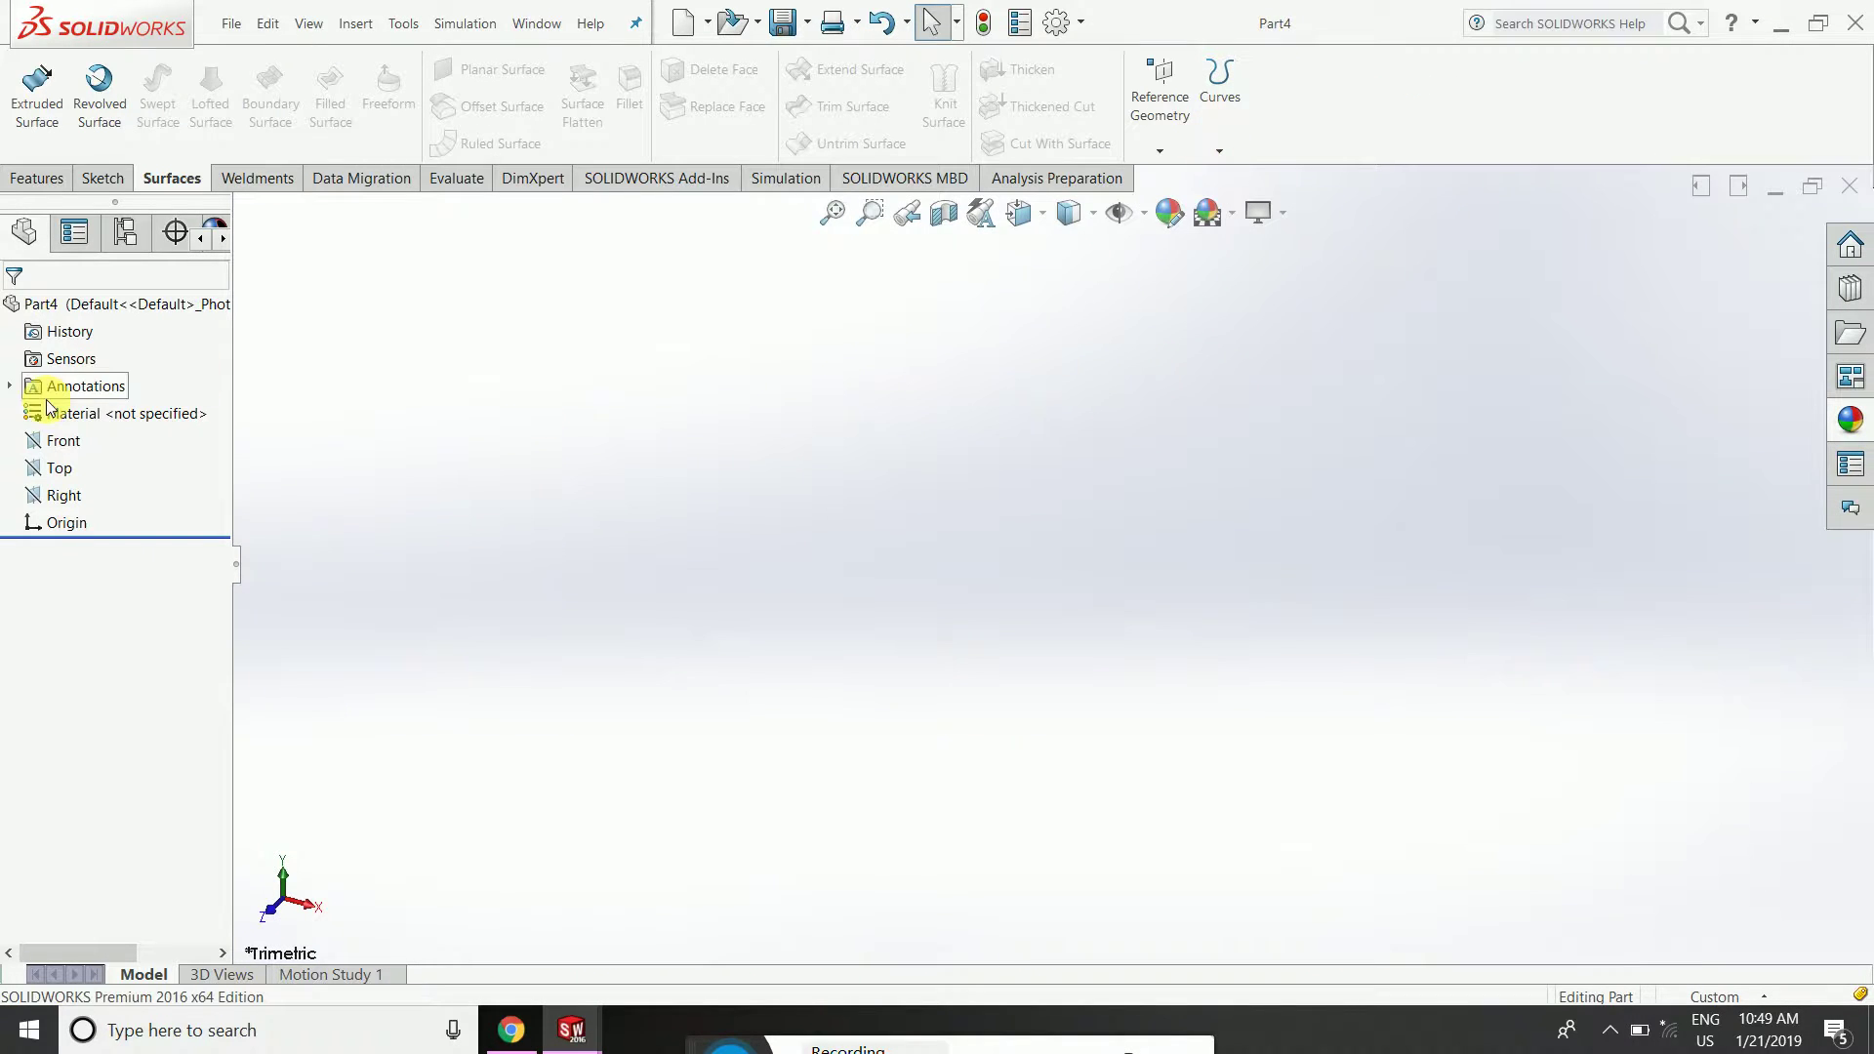
Sketch four connected lines on the Front plane: neck, shoulder, body and base ending below origin.
{"action": "left_click", "coordinate": [65, 442]}
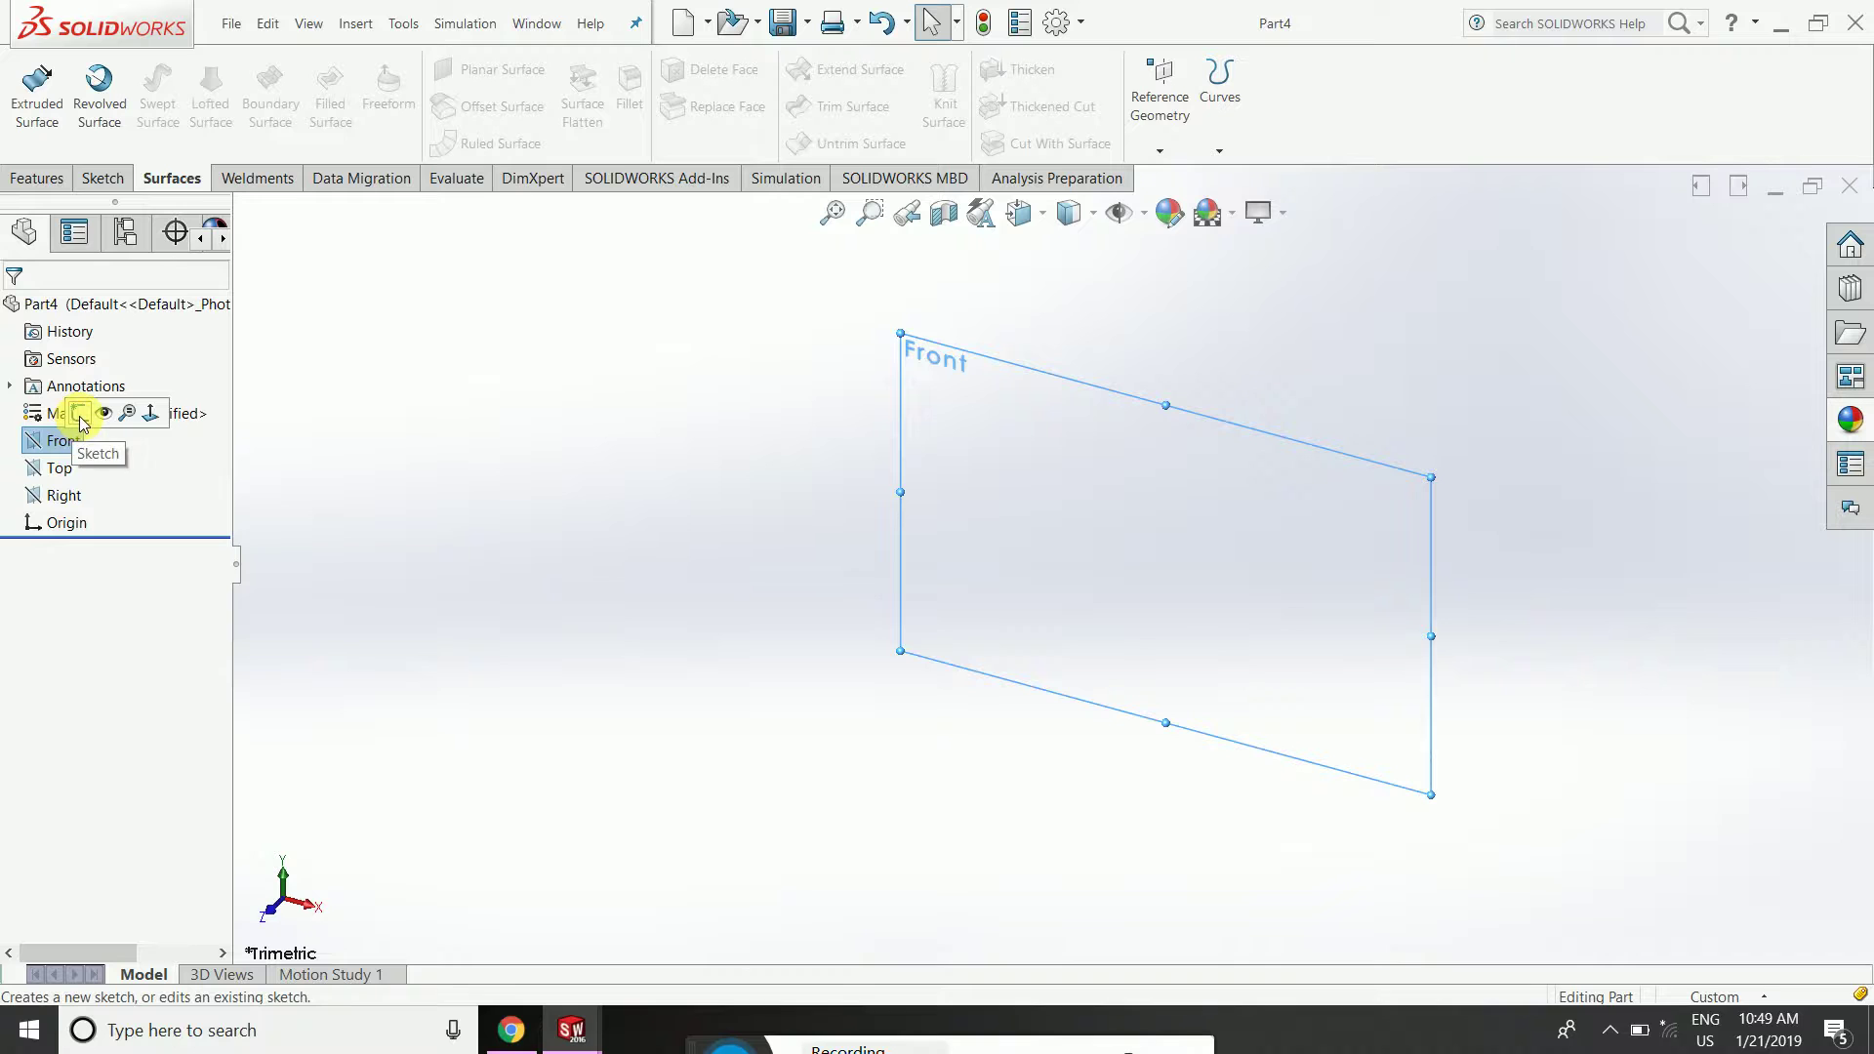
{"action": "left_click", "coordinate": [80, 416]}
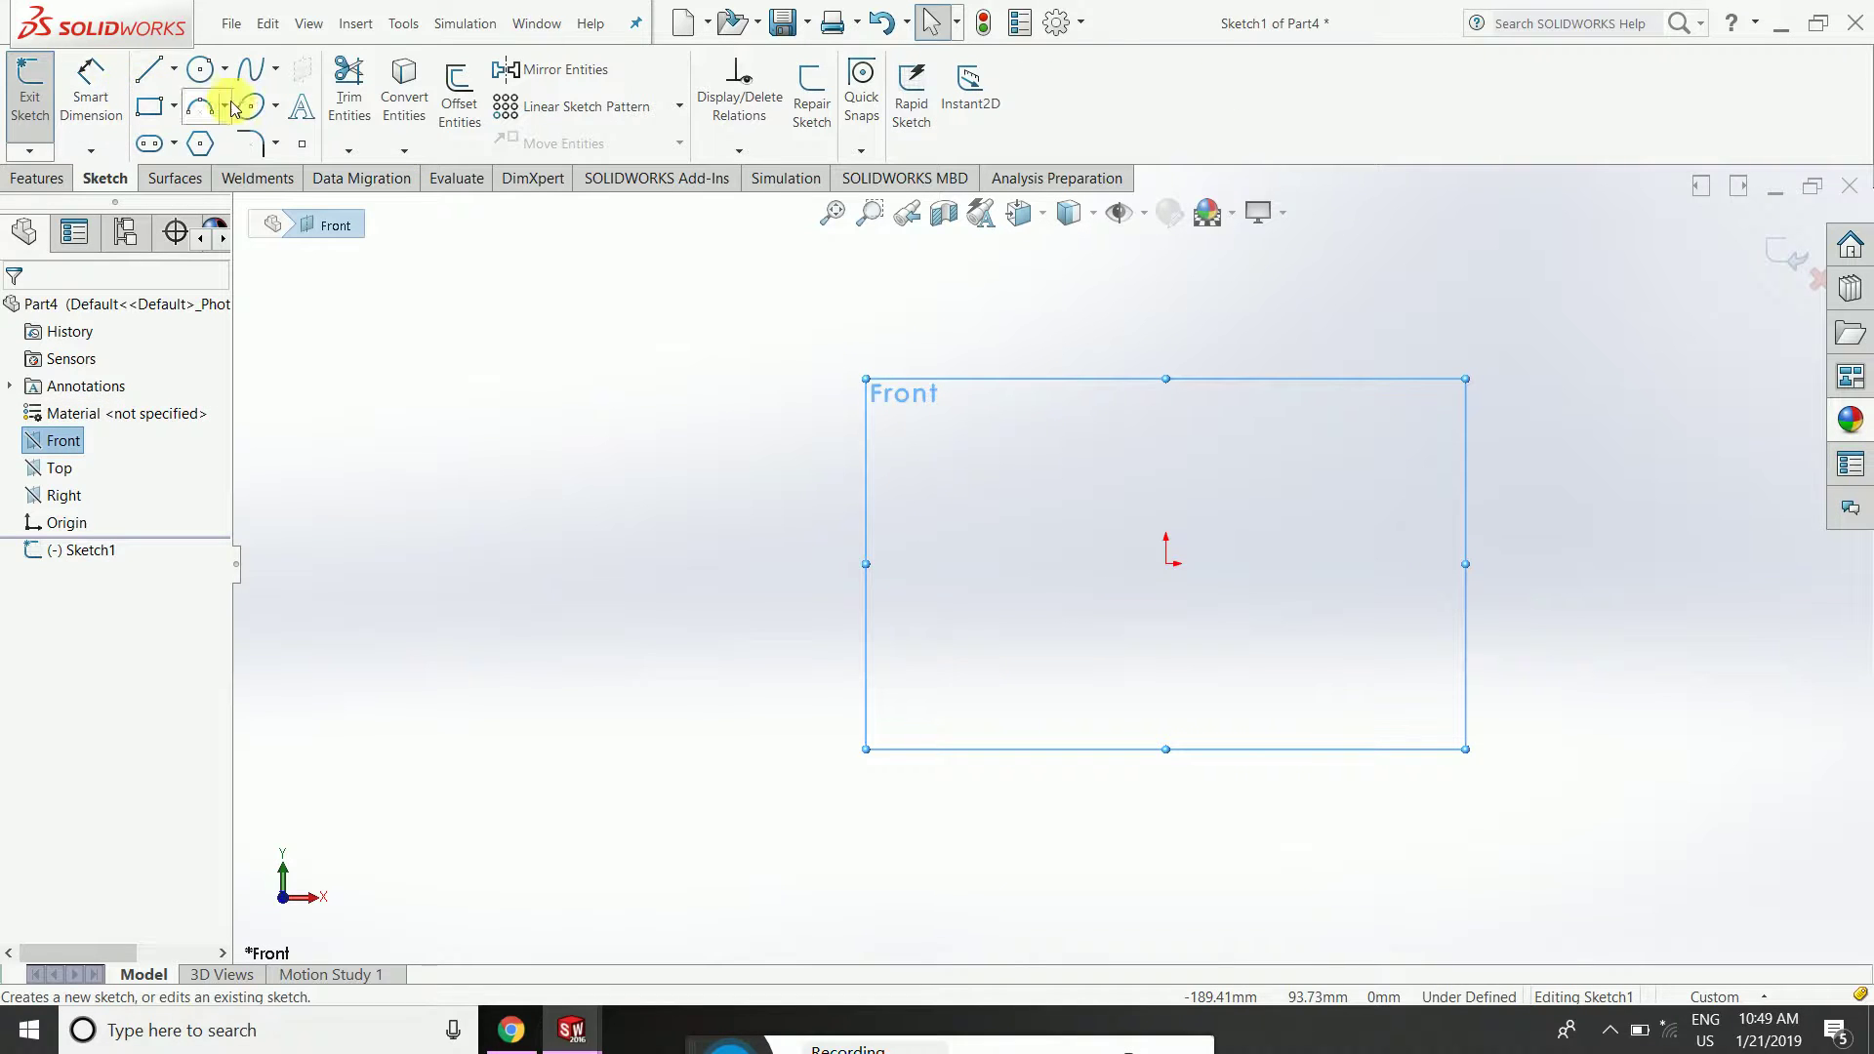
{"action": "left_click", "coordinate": [148, 75]}
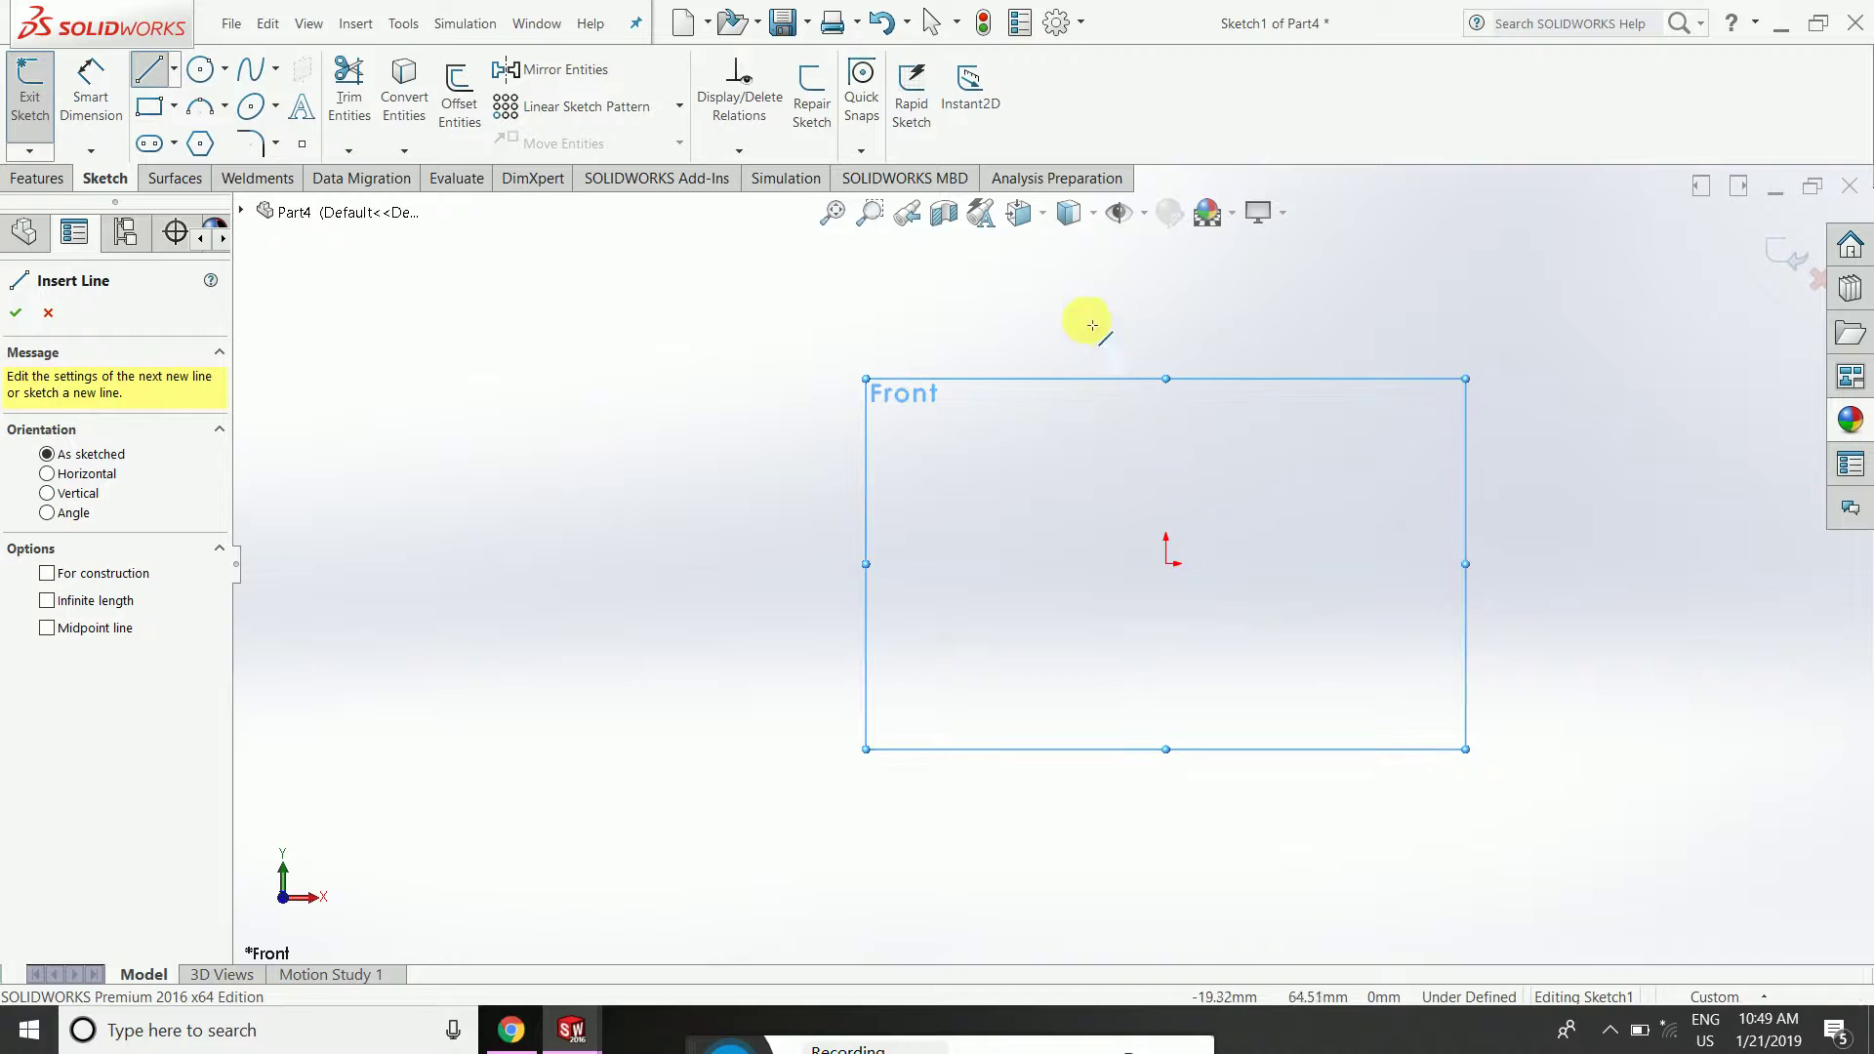
{"action": "left_click", "coordinate": [1070, 303]}
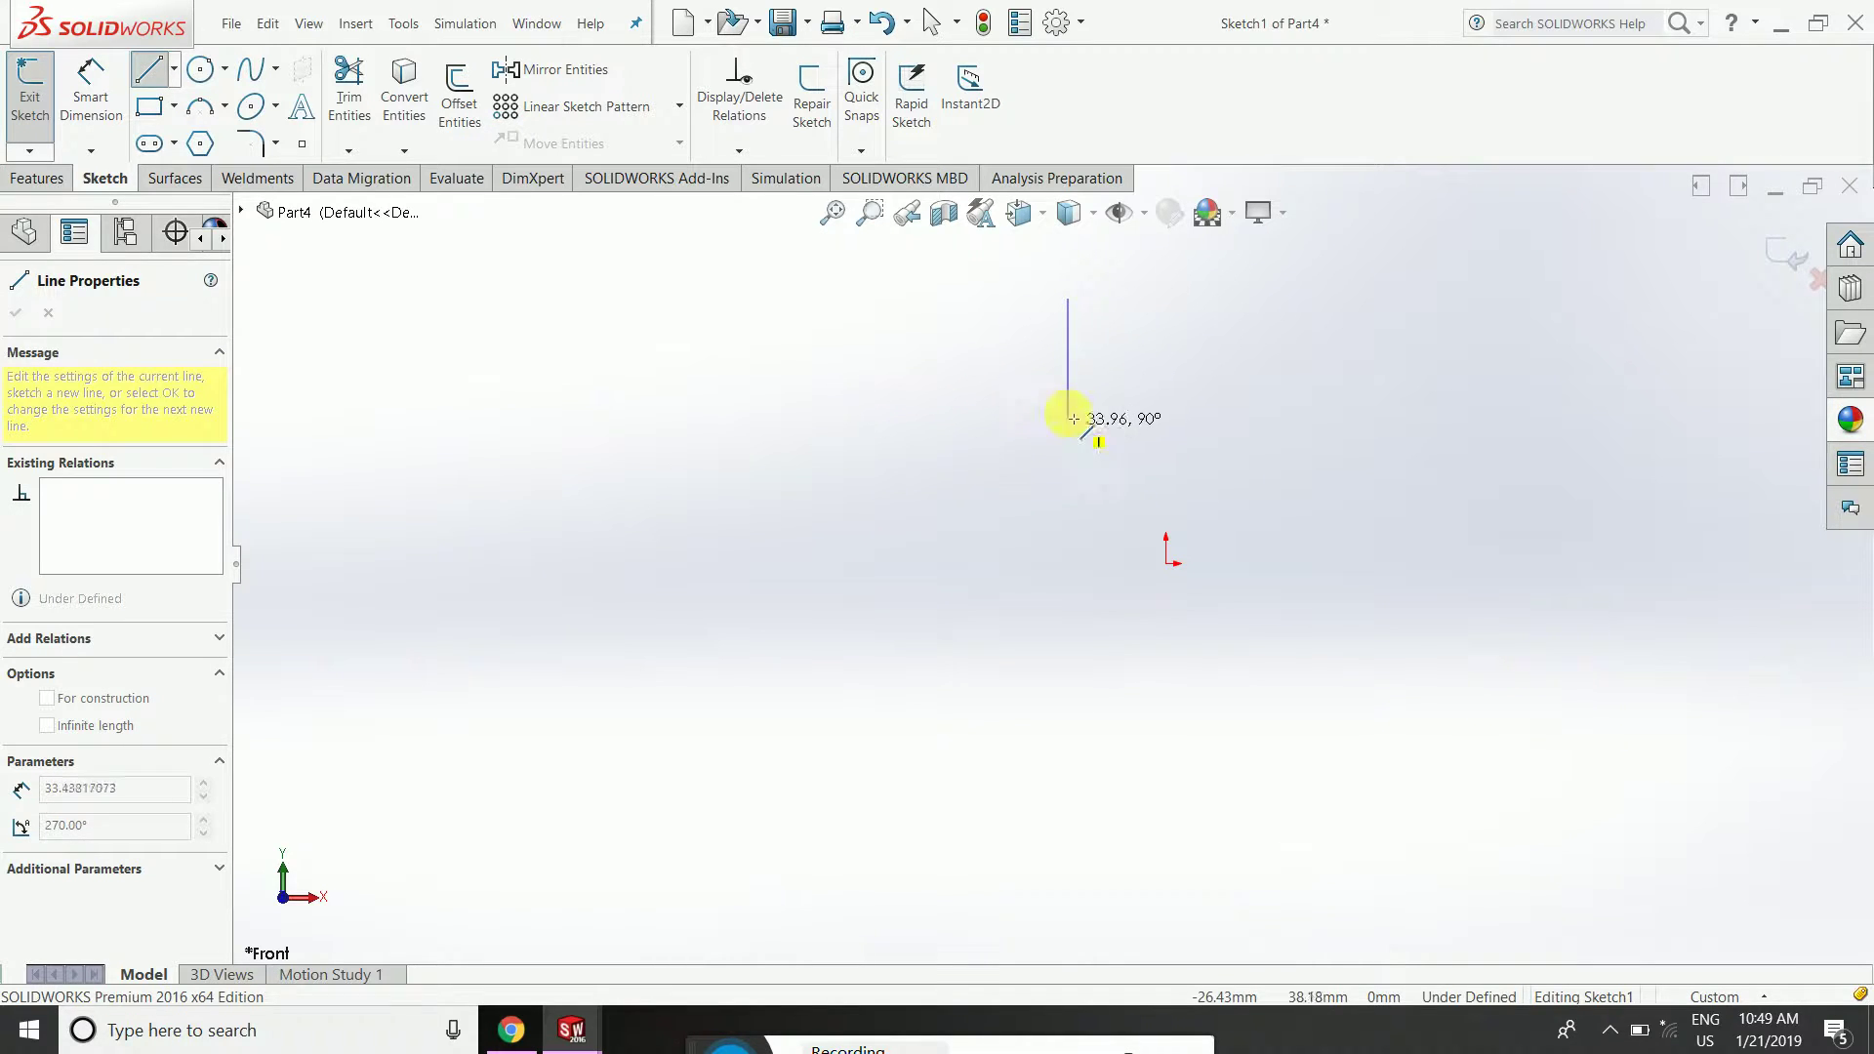
{"action": "left_click", "coordinate": [1070, 388]}
{"action": "left_click", "coordinate": [984, 389]}
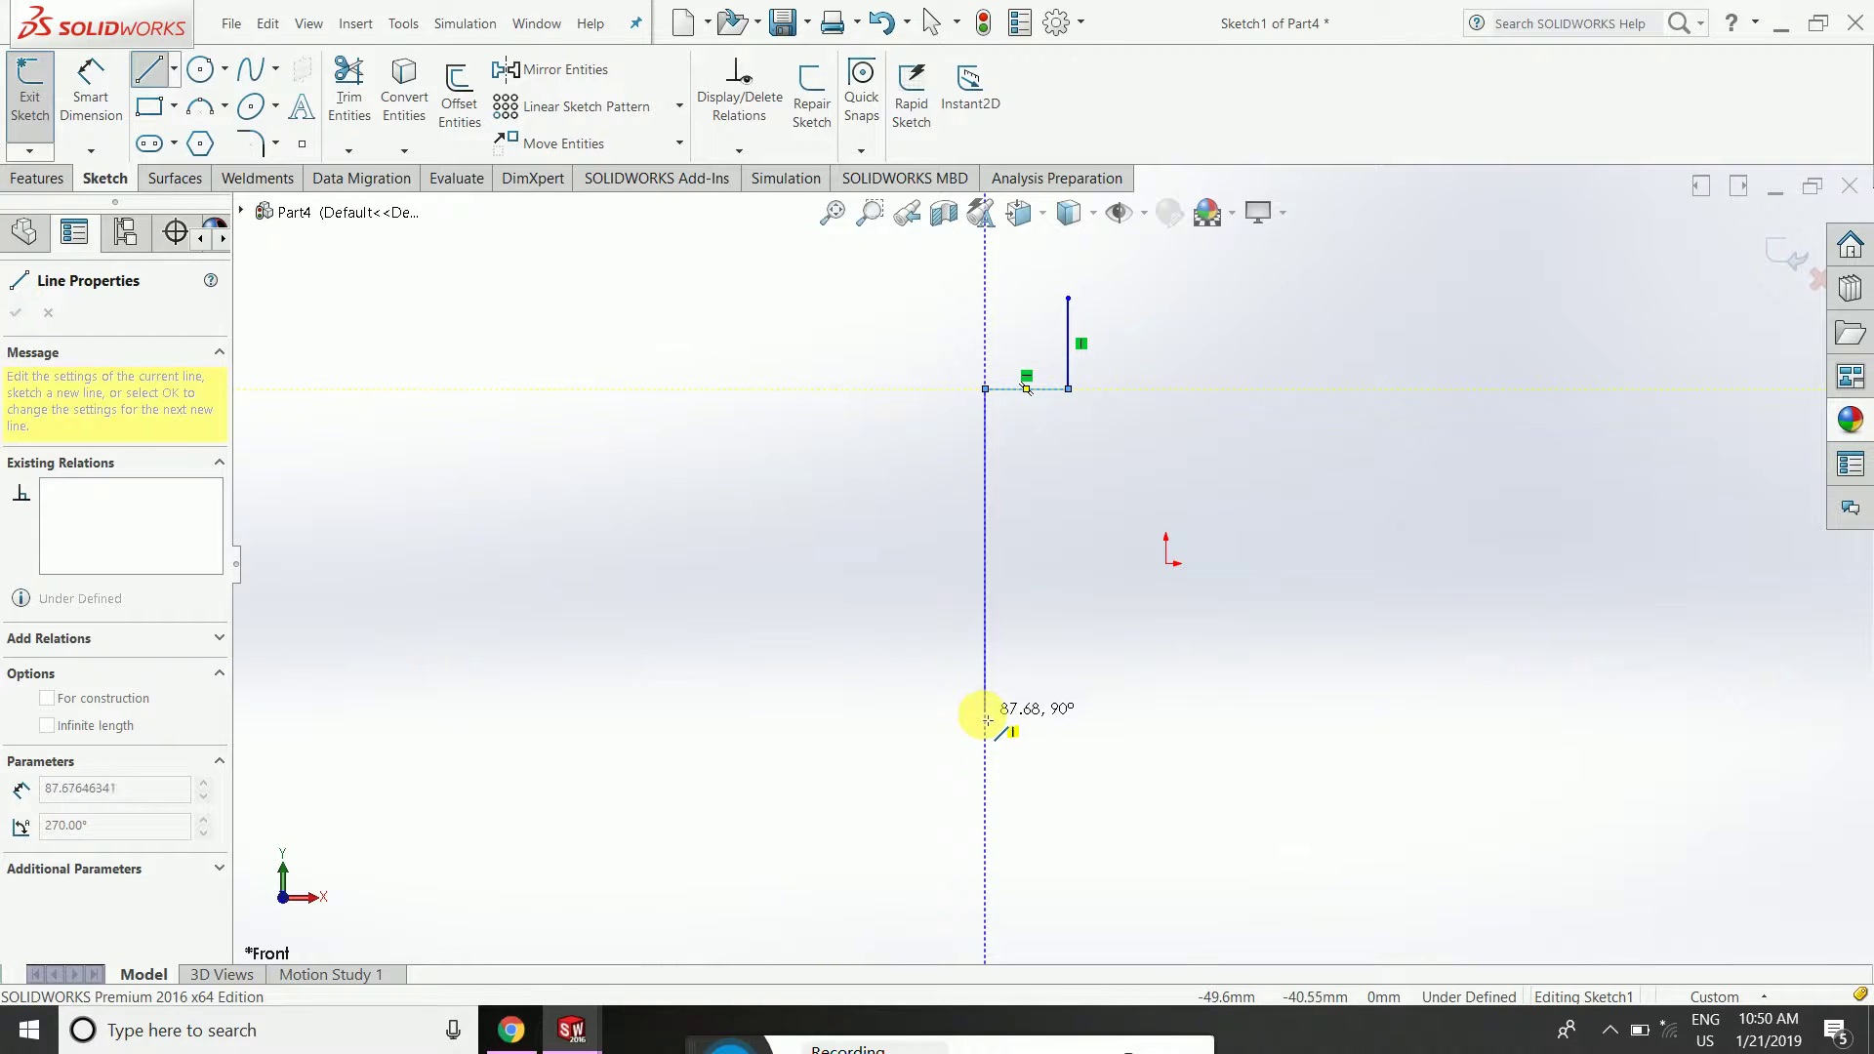
{"action": "left_click", "coordinate": [985, 716]}
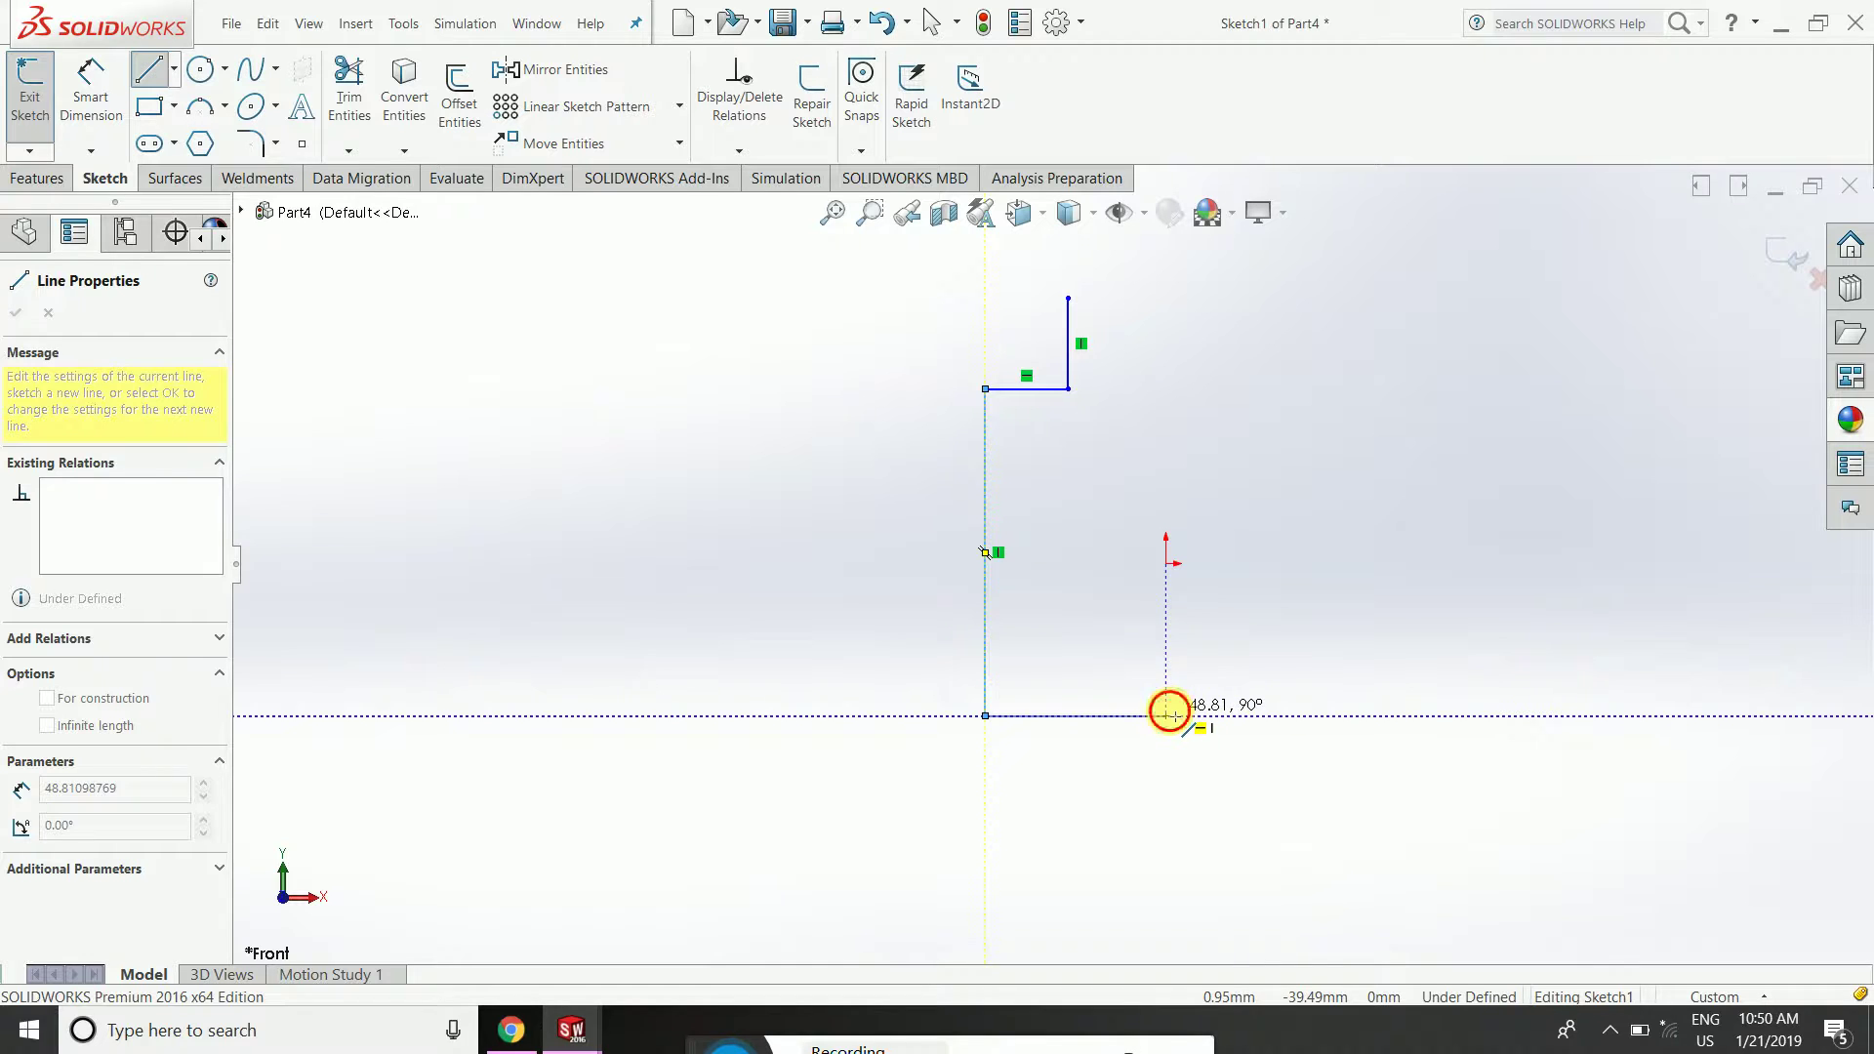
{"action": "left_click", "coordinate": [1167, 716]}
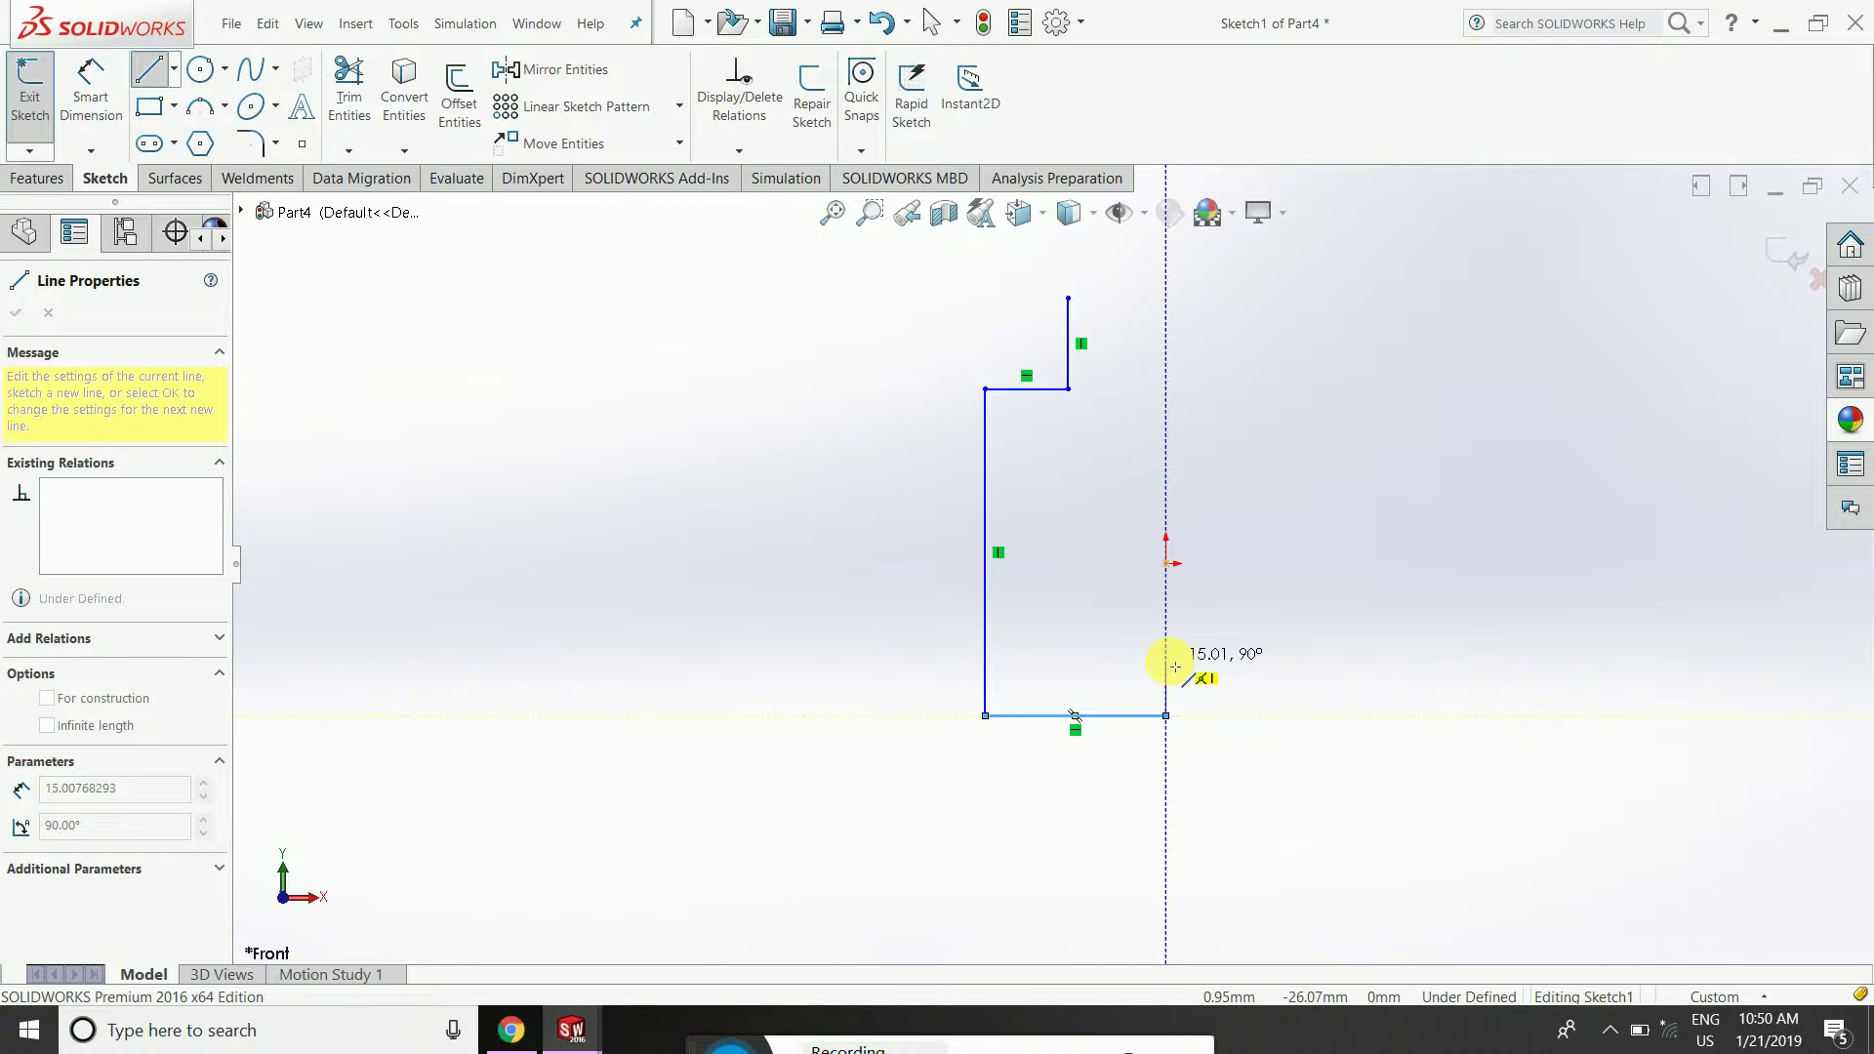
{"action": "right_click", "coordinate": [1155, 579]}
{"action": "left_click", "coordinate": [1196, 653]}
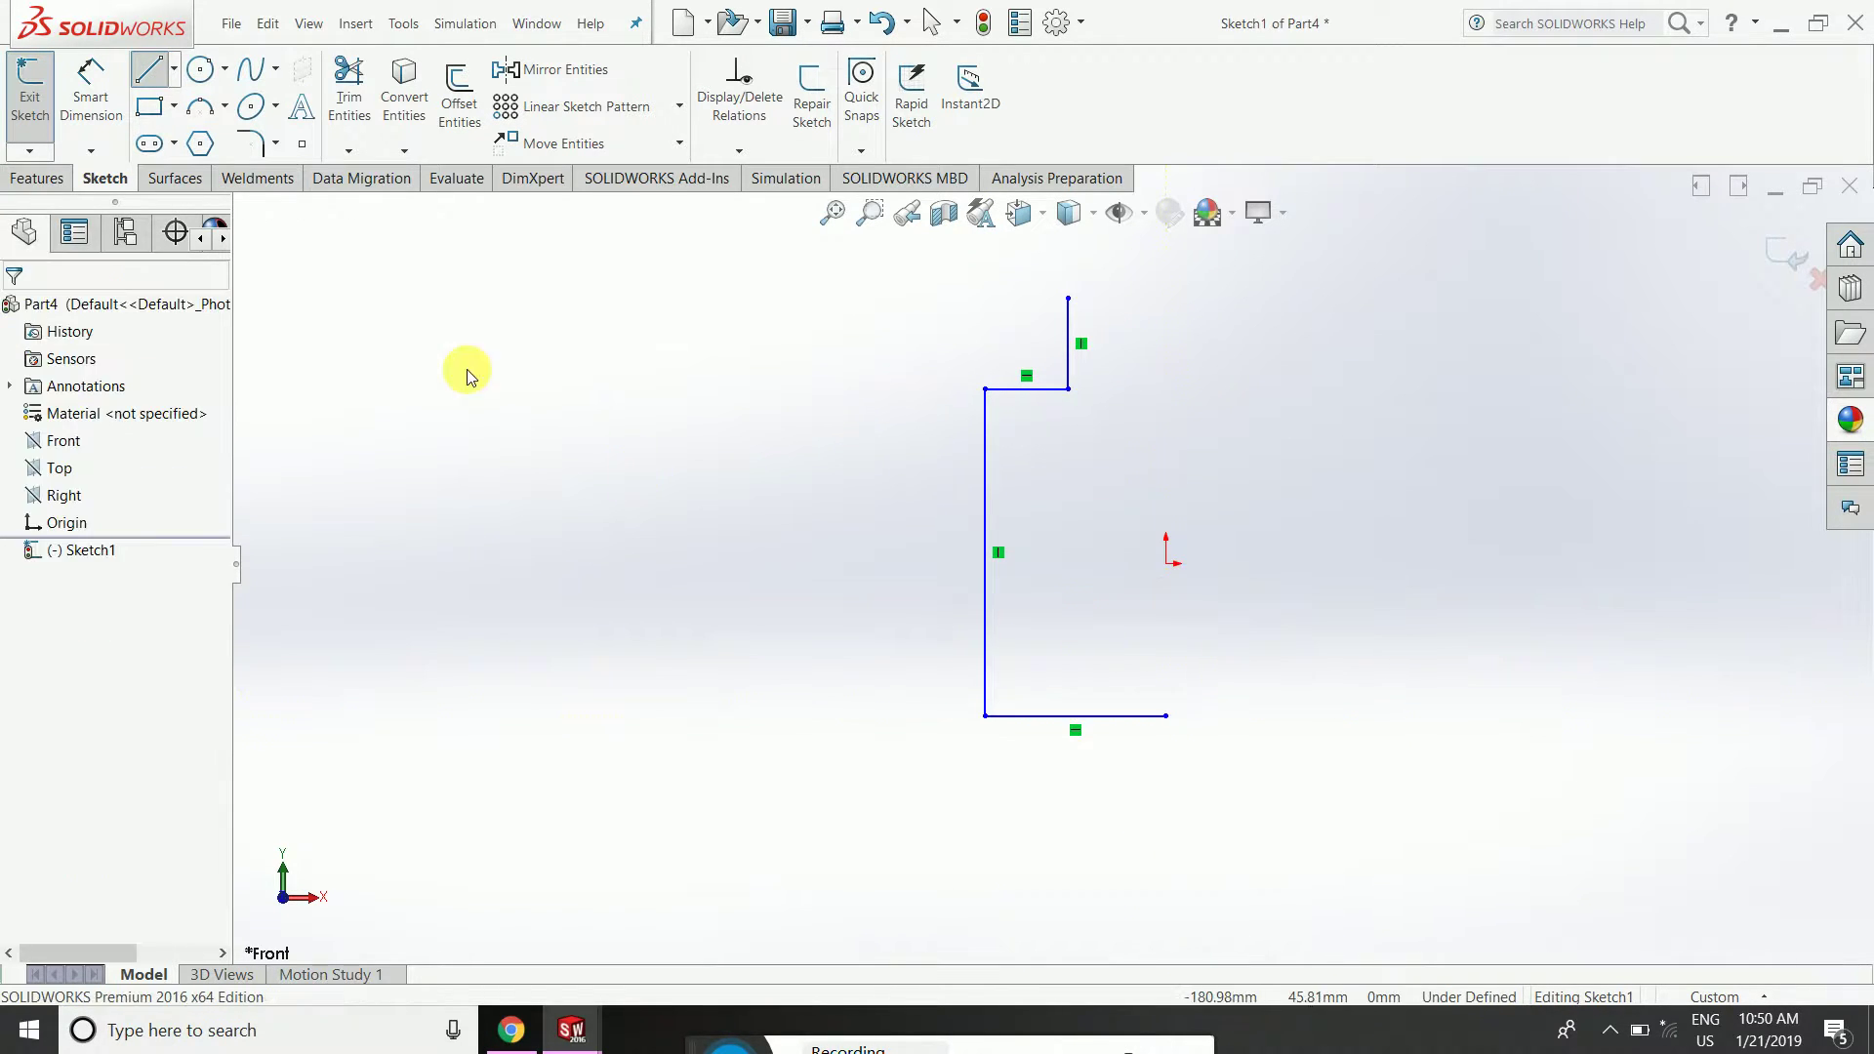
{"action": "left_click", "coordinate": [175, 71]}
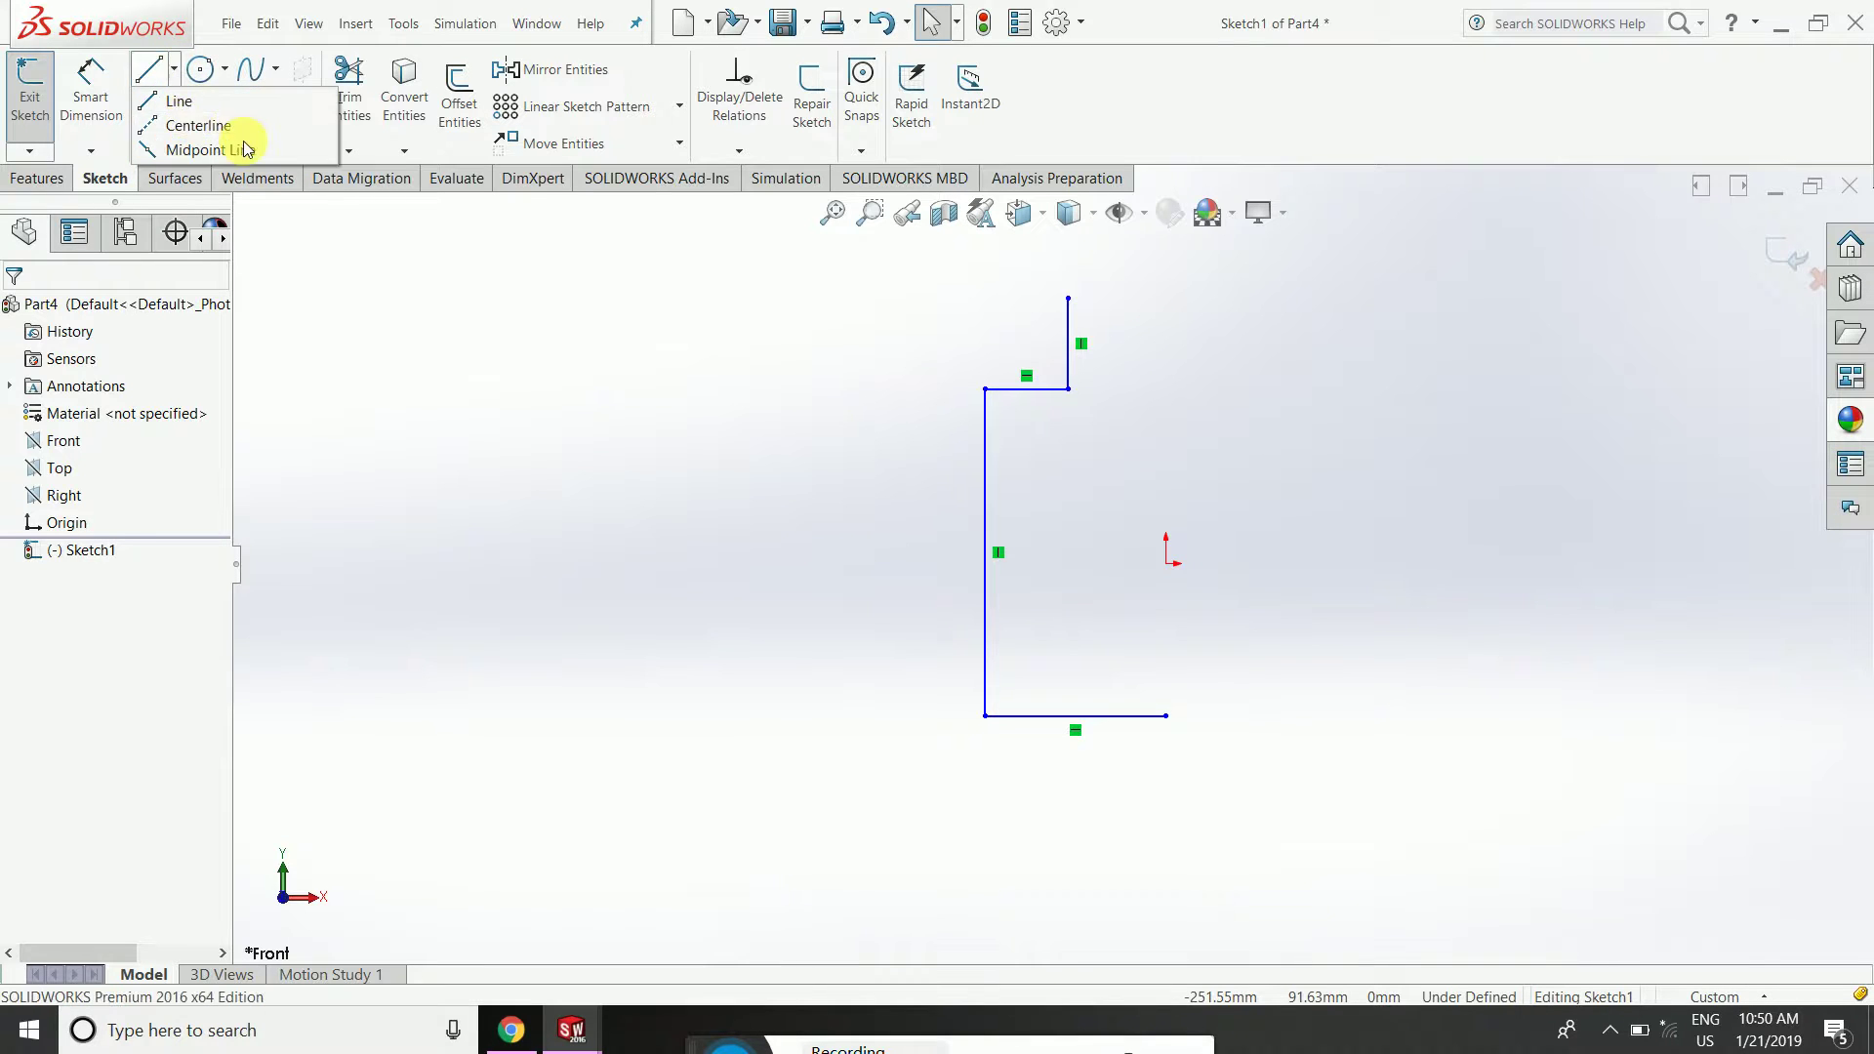
Draw a vertical centerline from above the origin down to the bottom corner.
{"action": "left_click", "coordinate": [220, 121]}
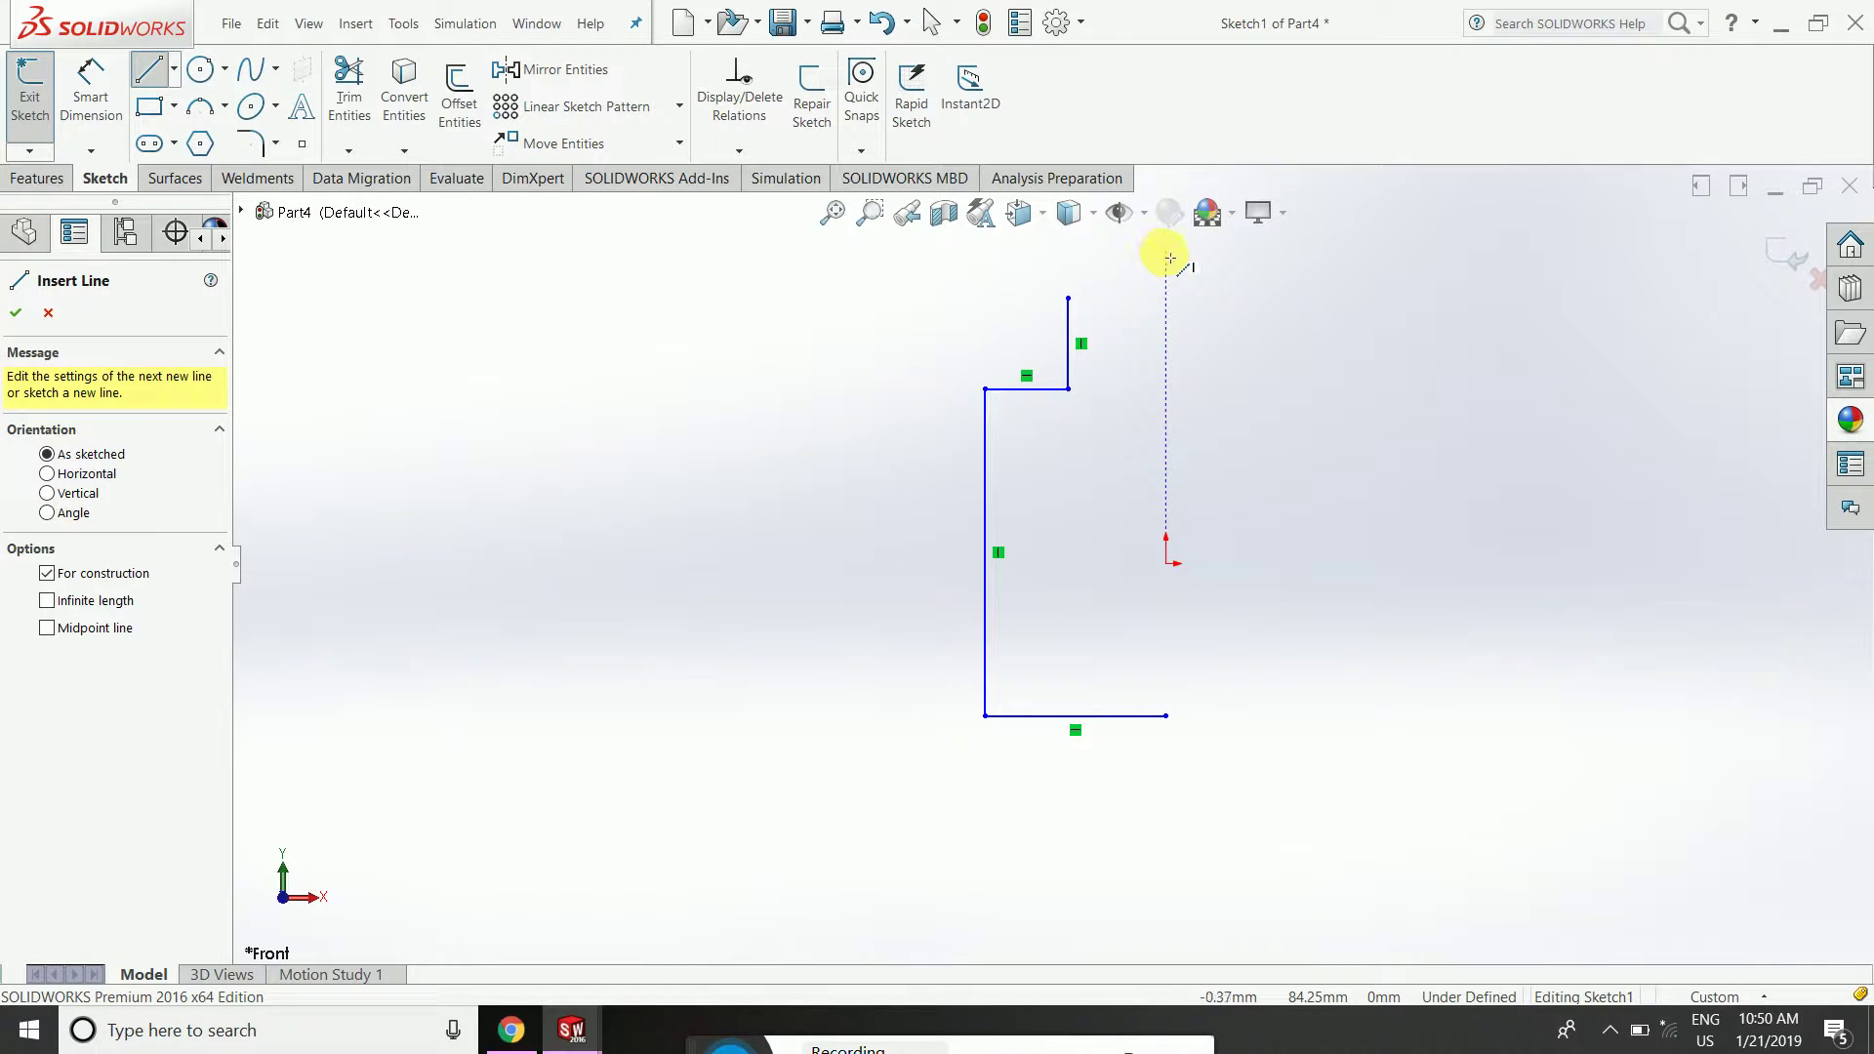
{"action": "left_click", "coordinate": [1169, 258]}
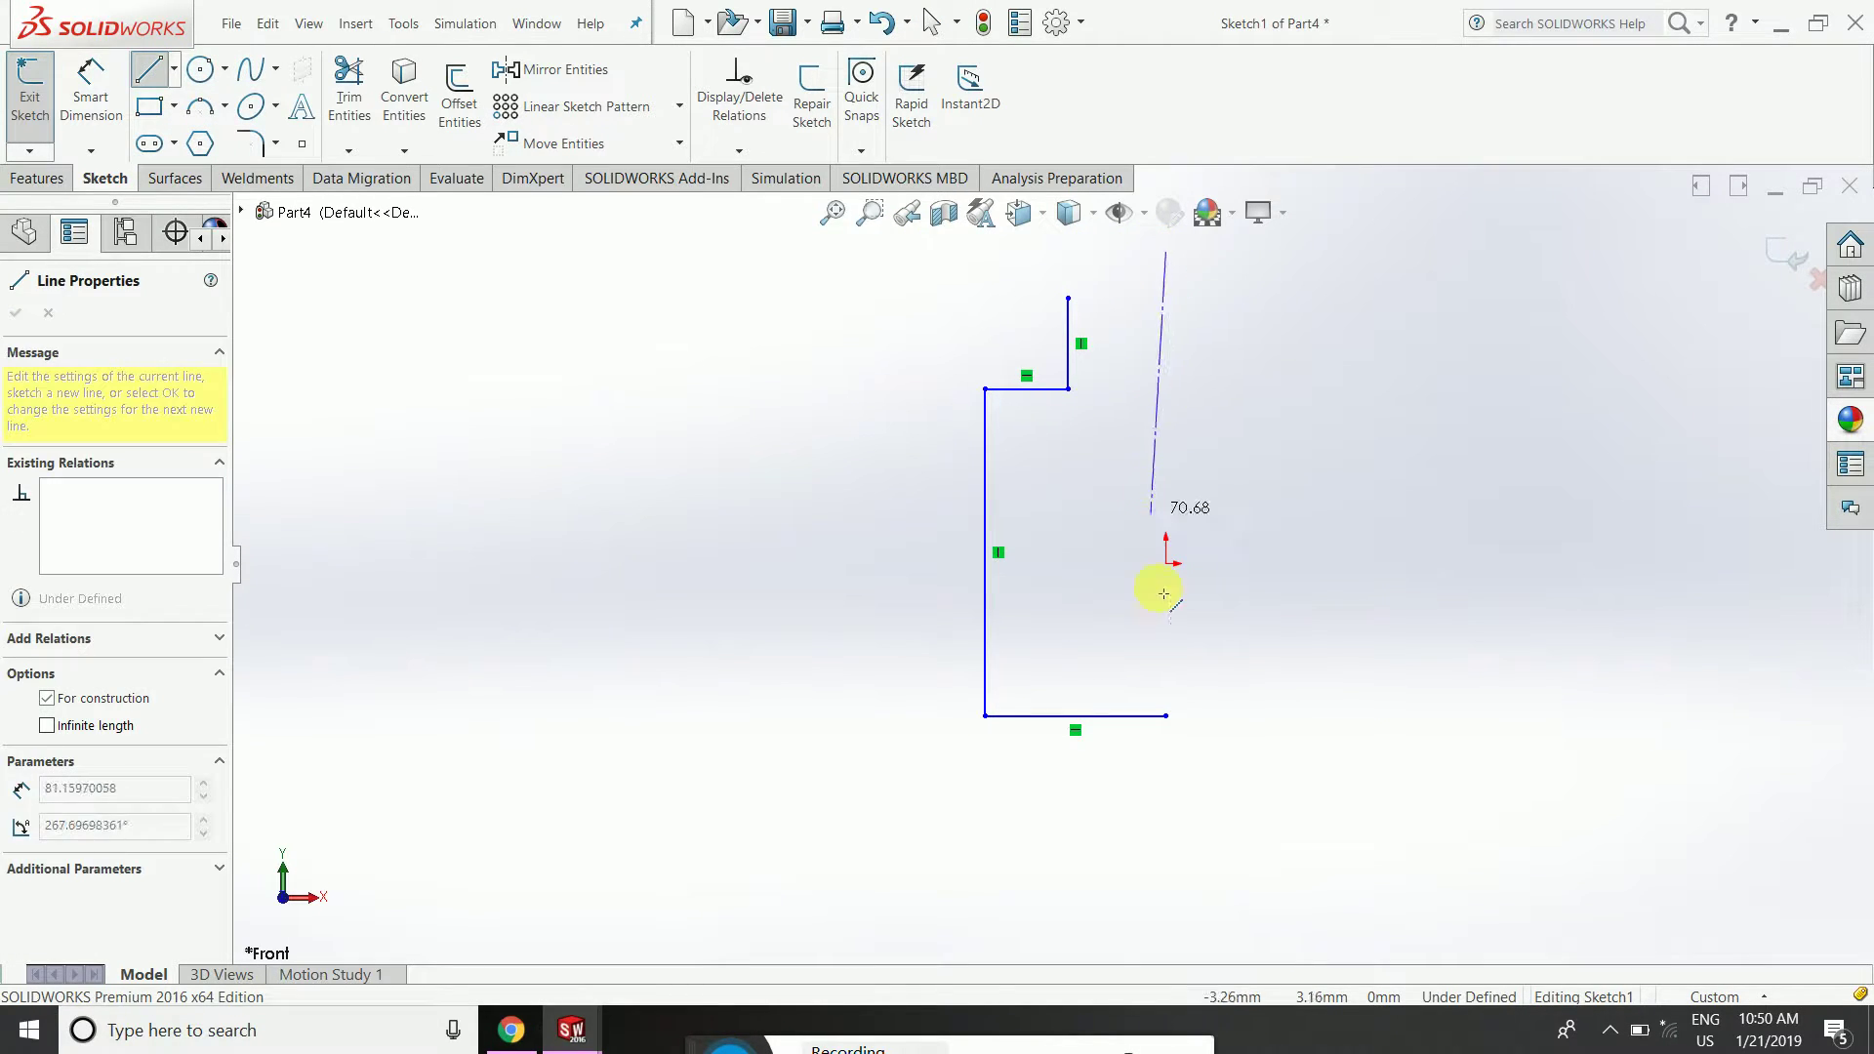
{"action": "left_click", "coordinate": [1165, 718]}
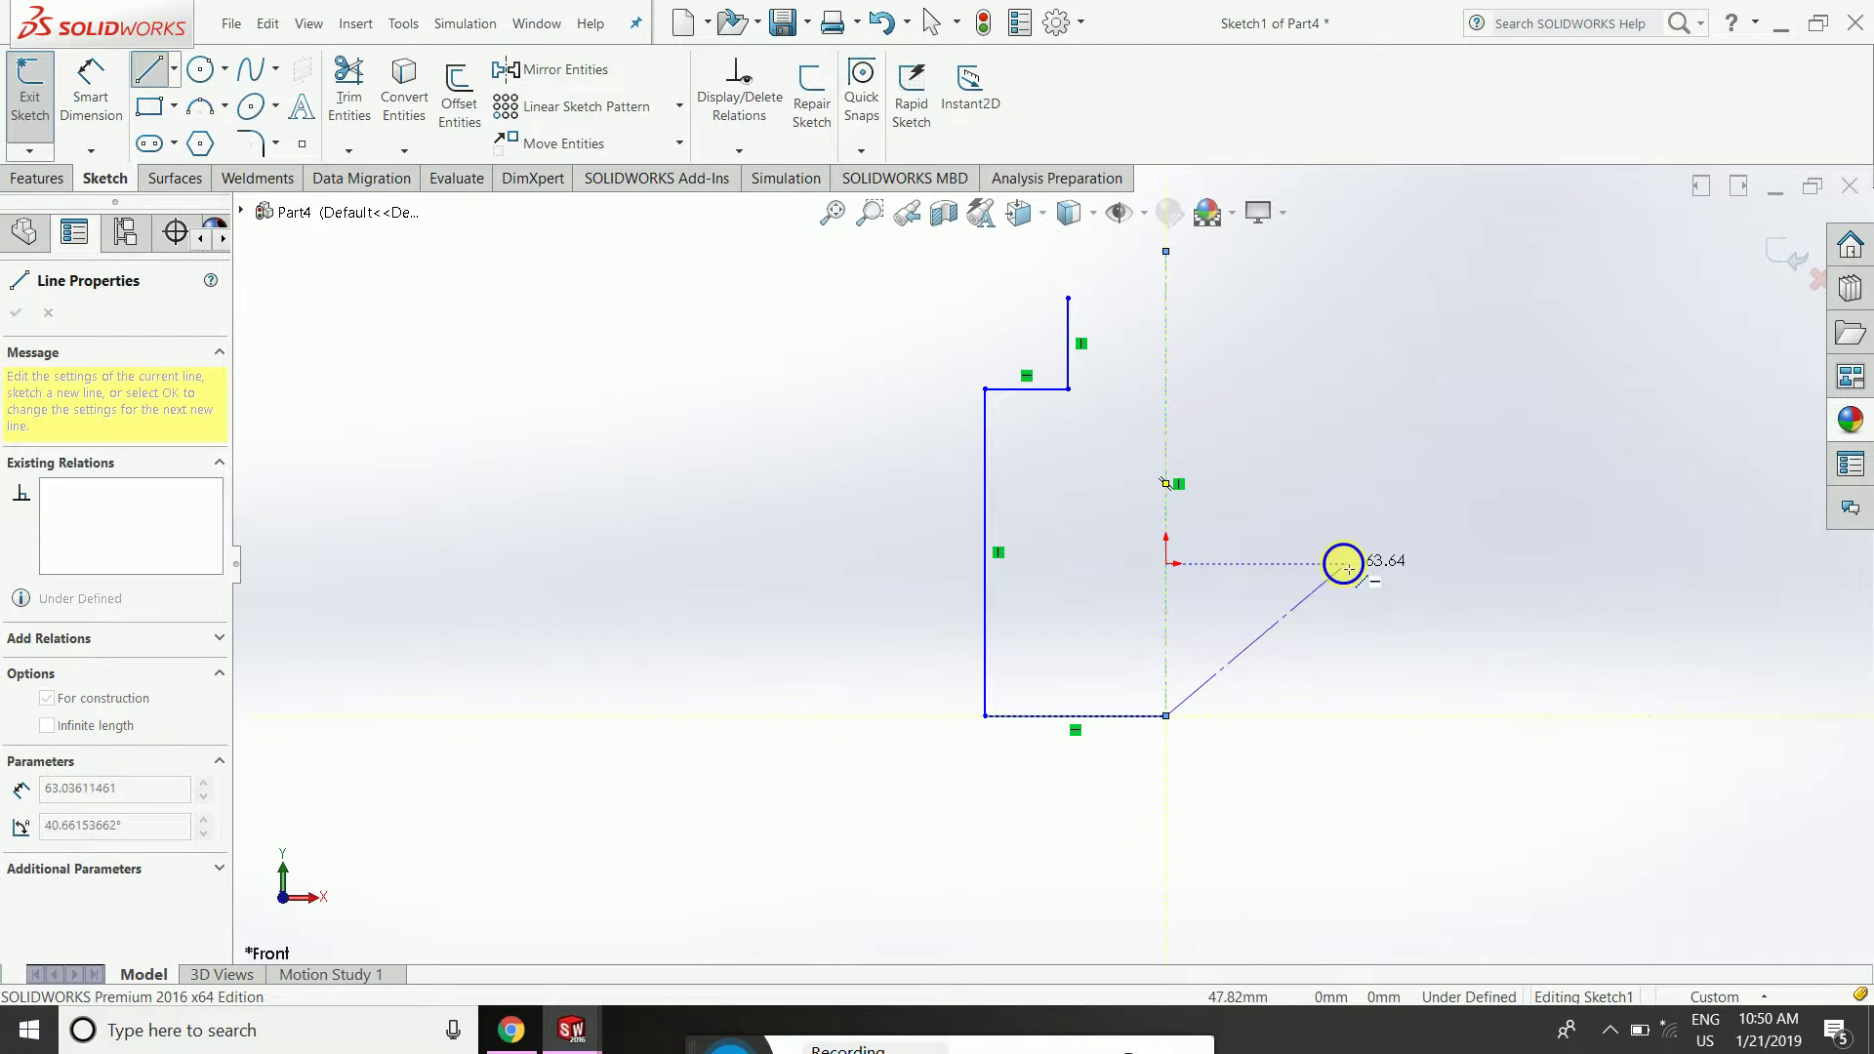
{"action": "right_click", "coordinate": [1349, 564]}
{"action": "left_click", "coordinate": [1406, 580]}
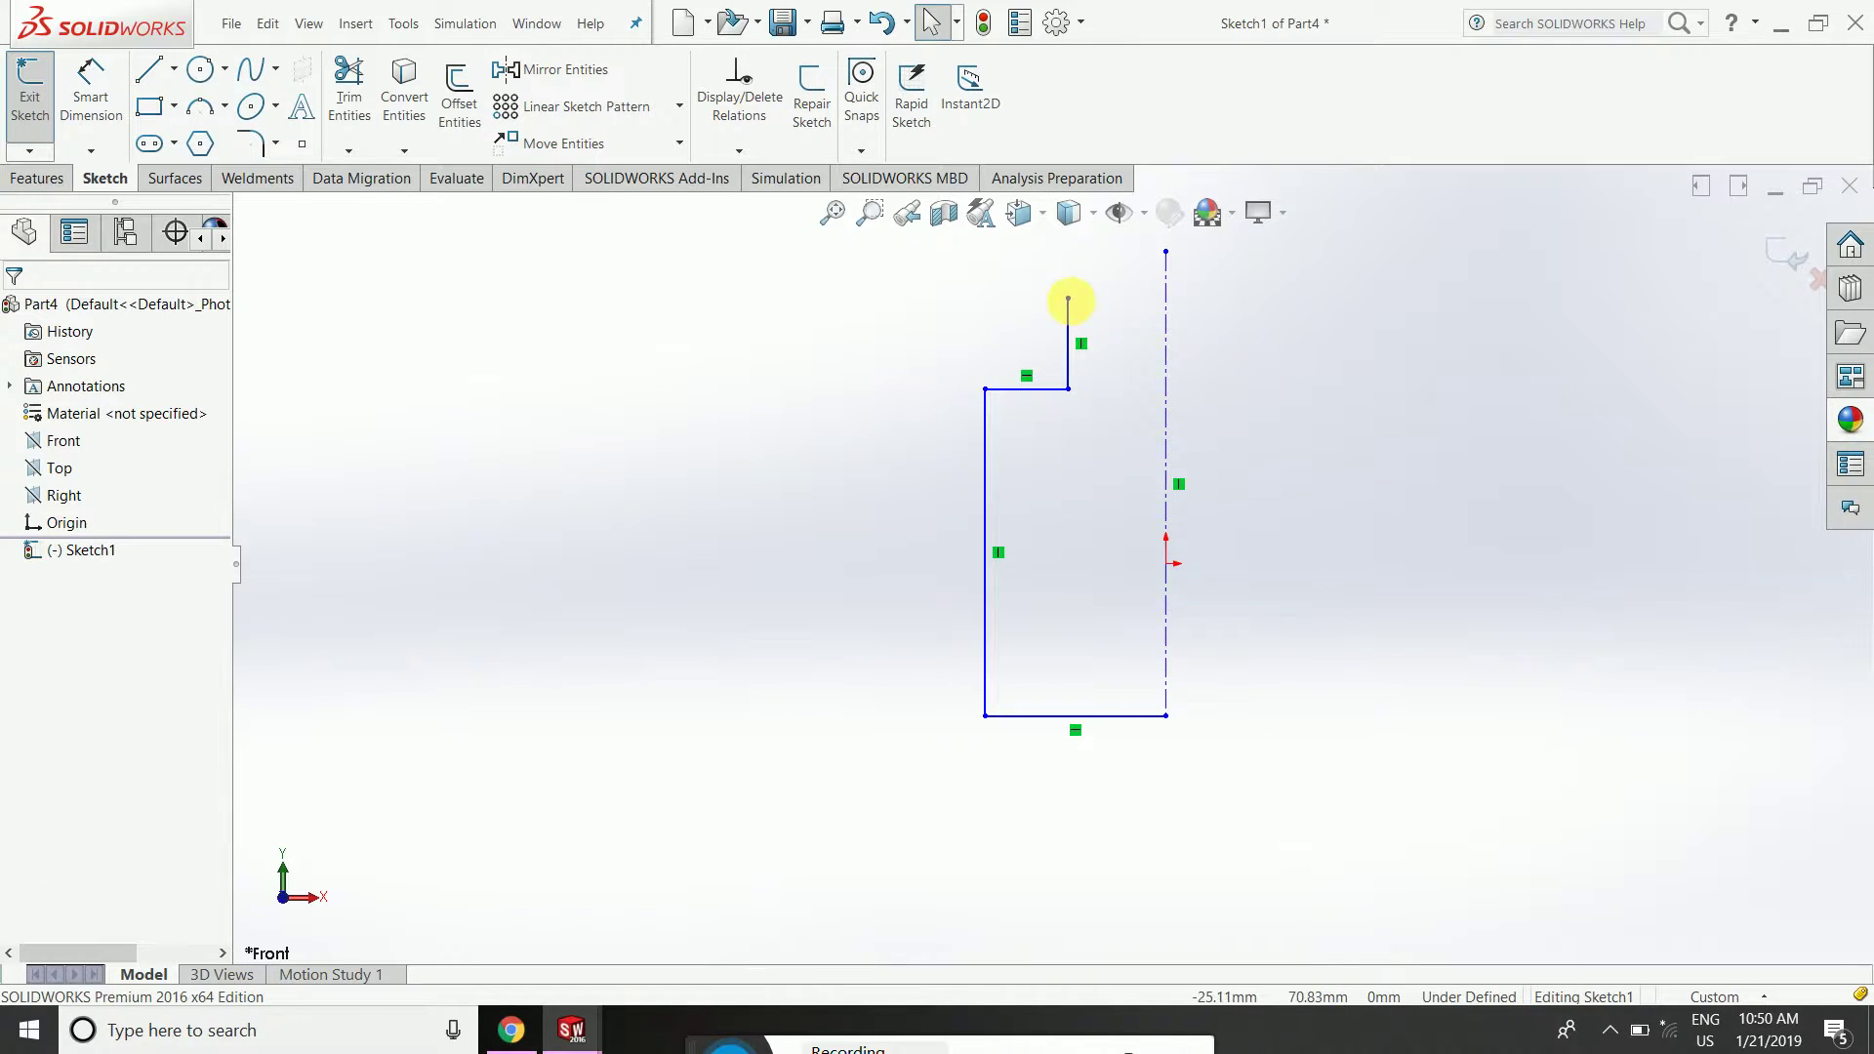
Drag the neck line's top endpoint up toward the centerline's top height.
{"action": "left_click_drag", "start_coordinate": [1067, 298], "coordinate": [1098, 241]}
{"action": "left_click", "coordinate": [1314, 390]}
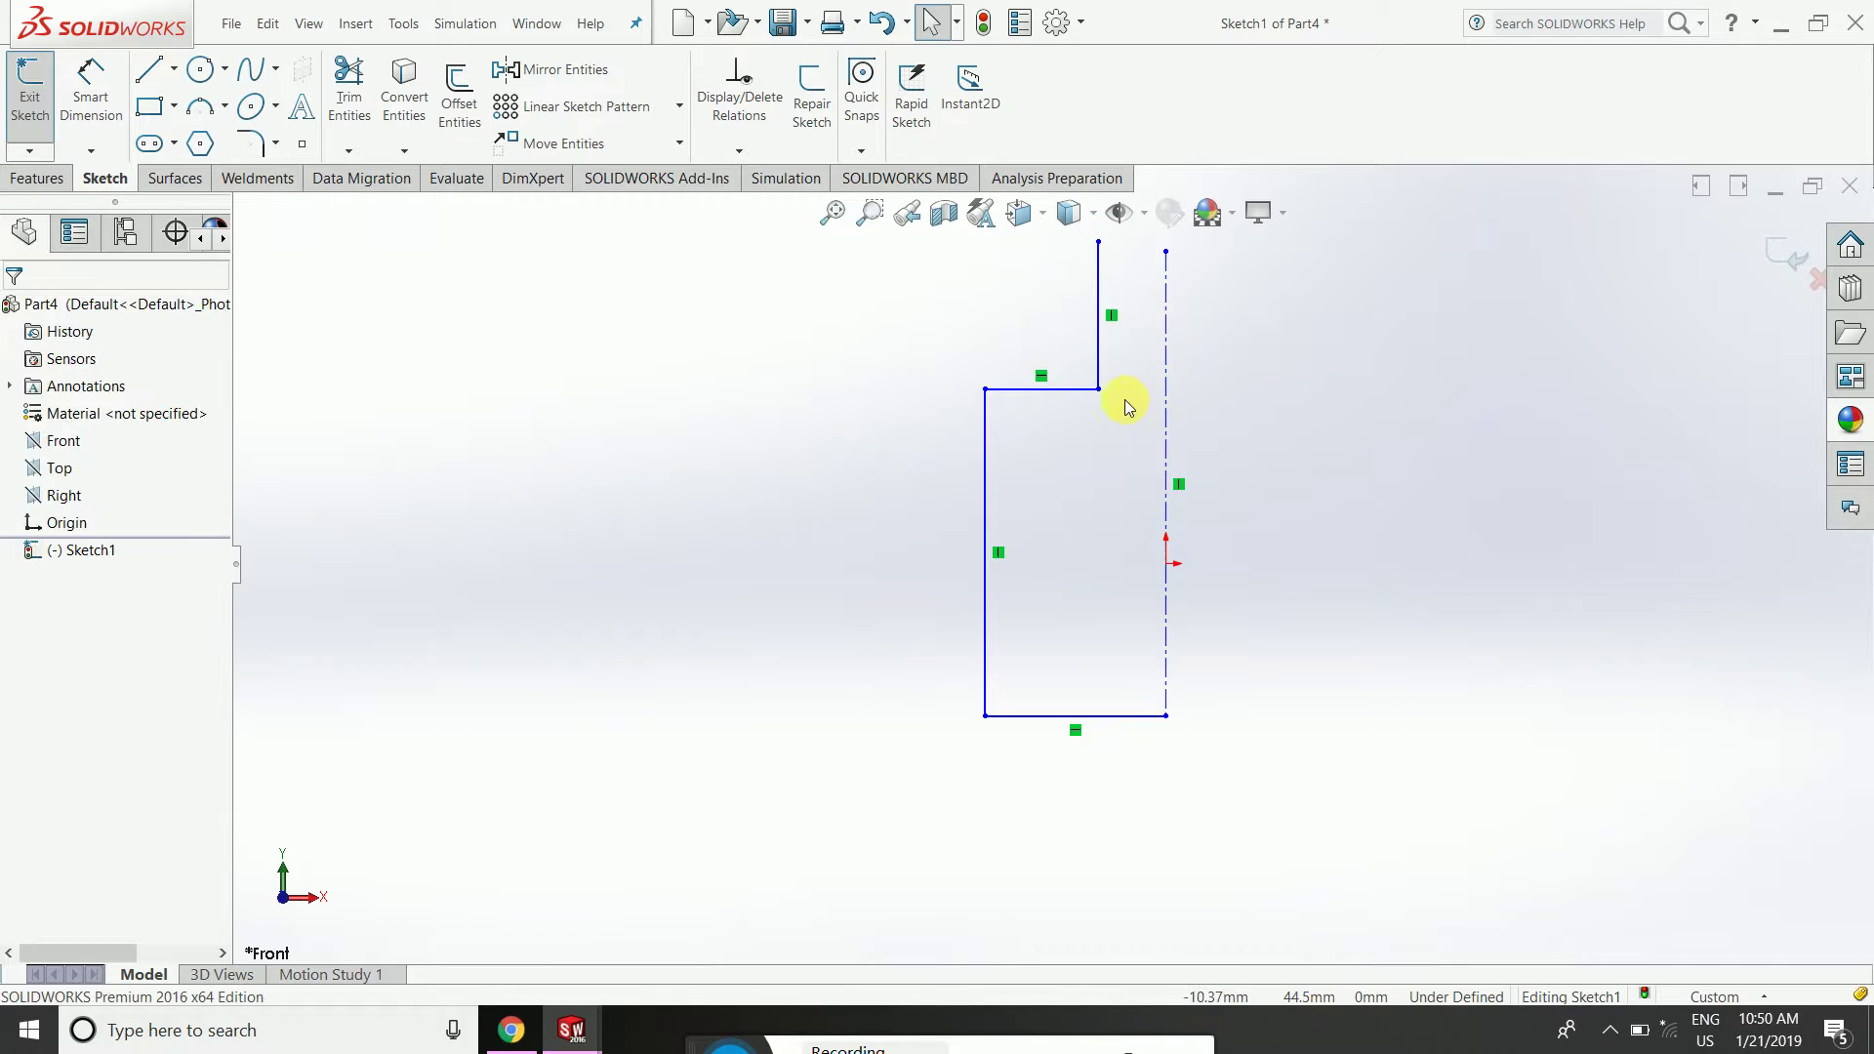
{"action": "left_click", "coordinate": [1098, 390]}
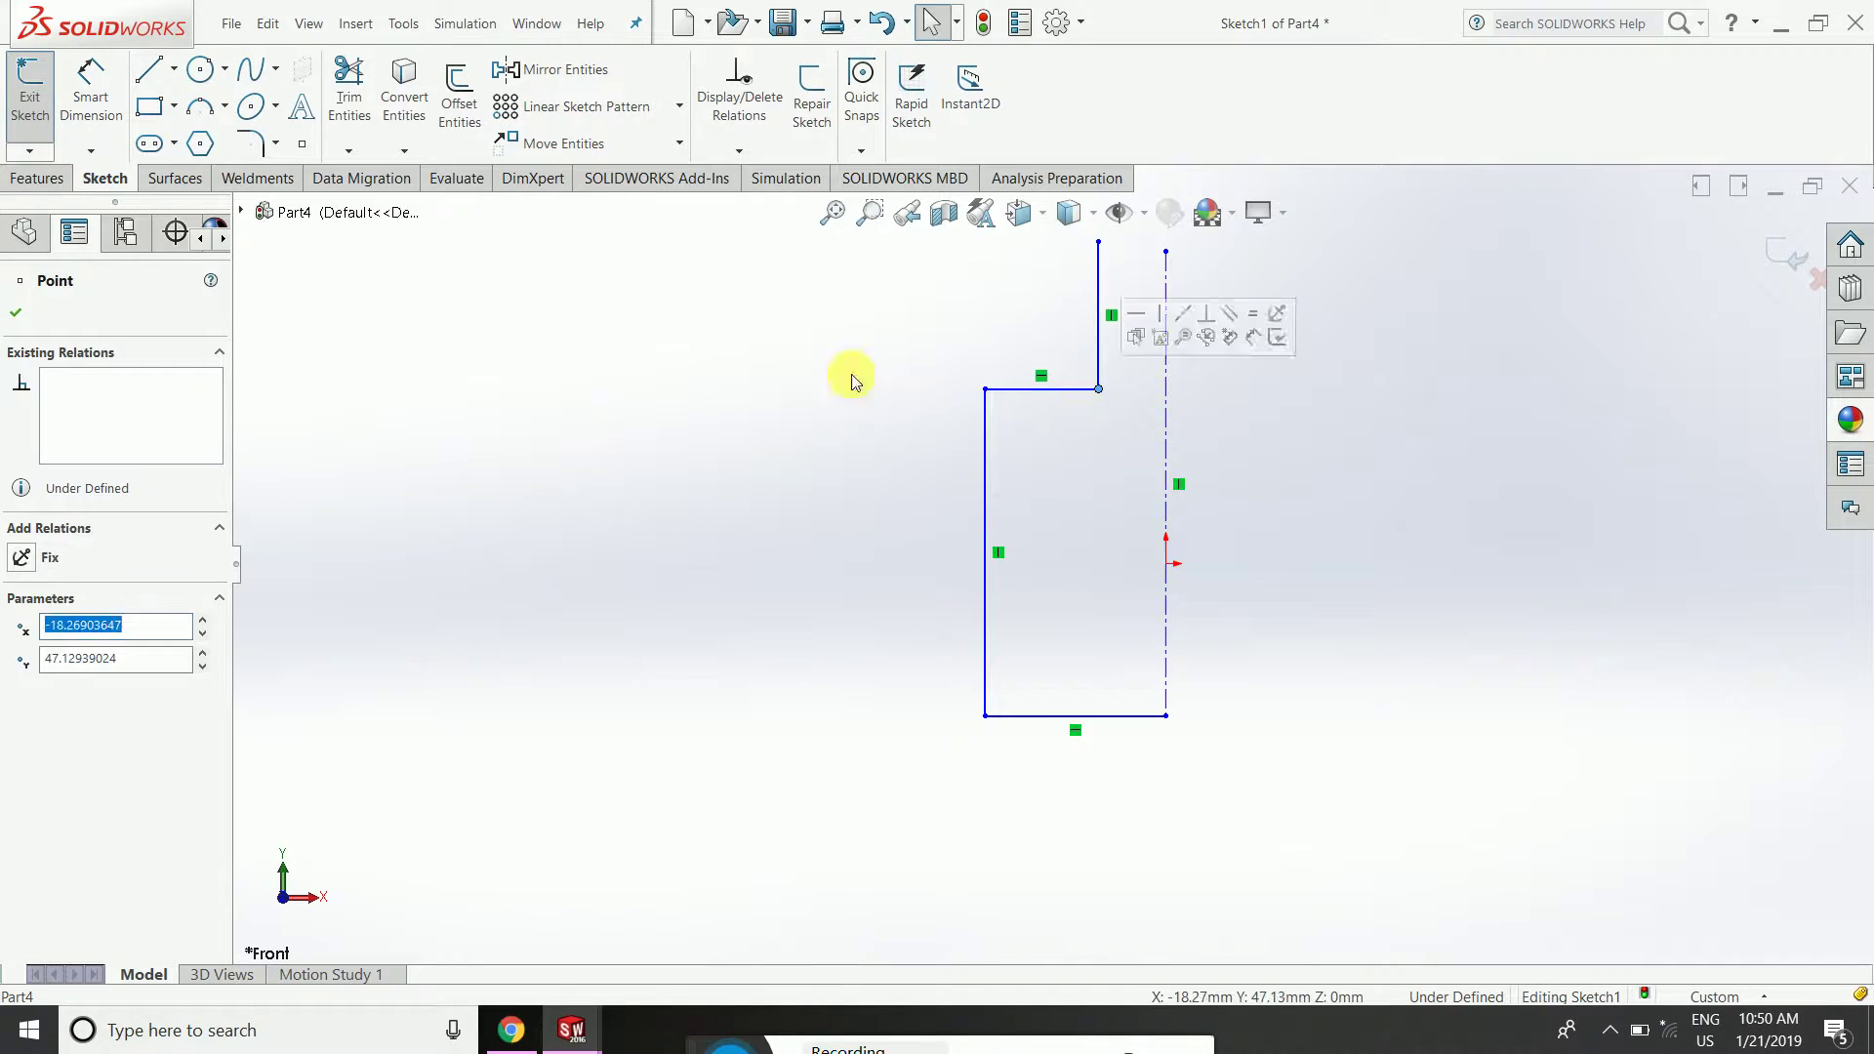
{"action": "left_click", "coordinate": [361, 368]}
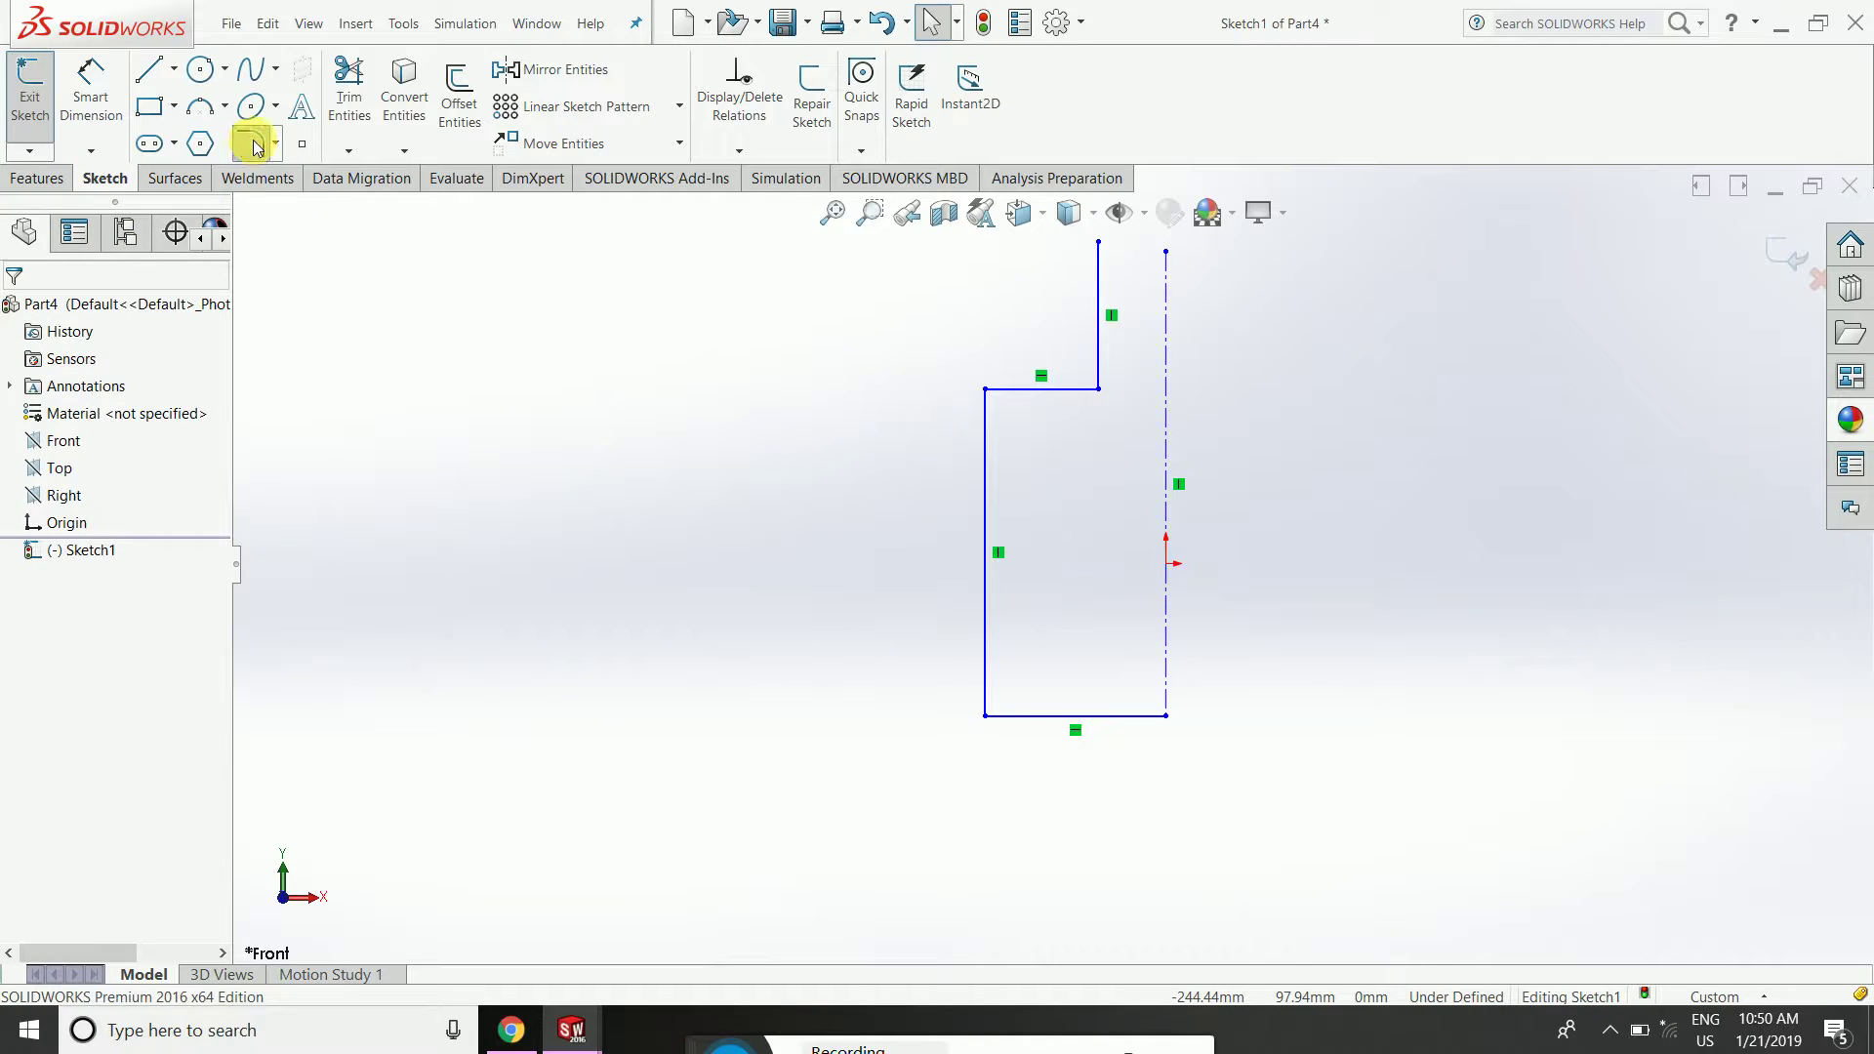
Add 5 mm sketch fillets at both shoulder corners and the bottom outer corner.
{"action": "left_click", "coordinate": [253, 144]}
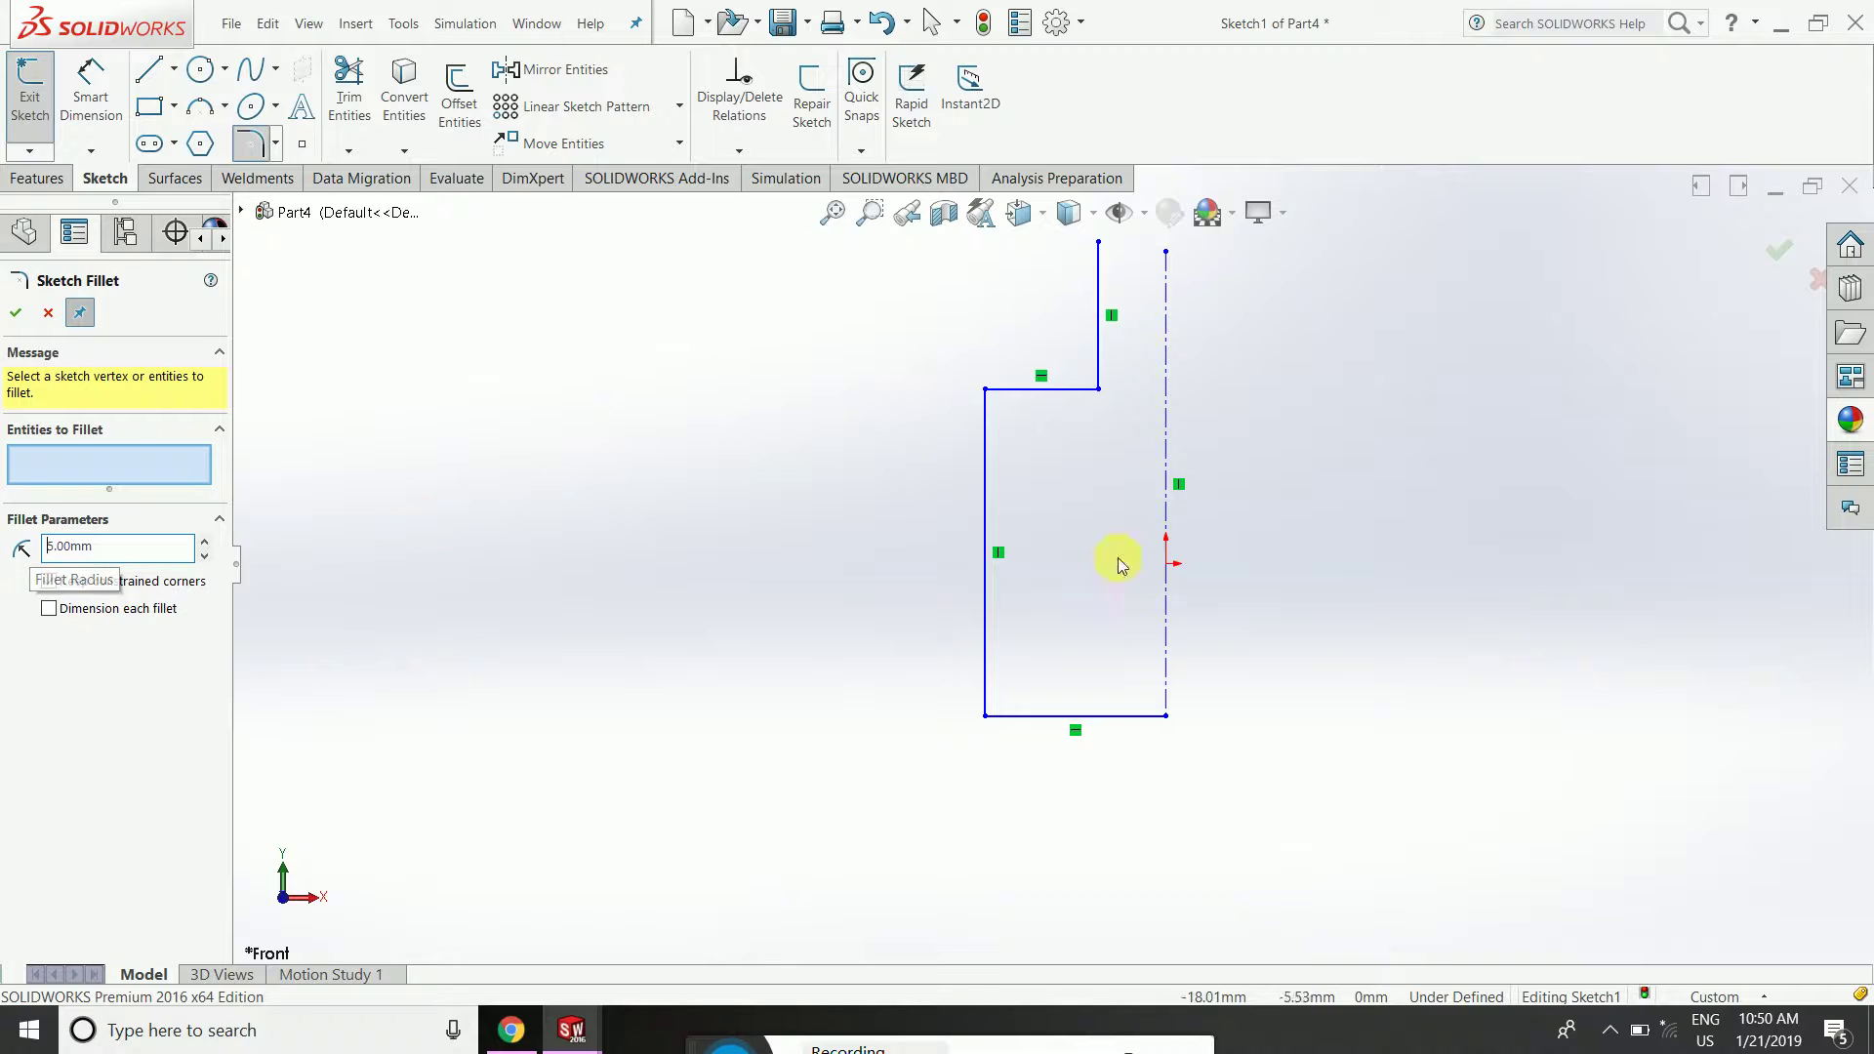
{"action": "left_click", "coordinate": [1074, 388]}
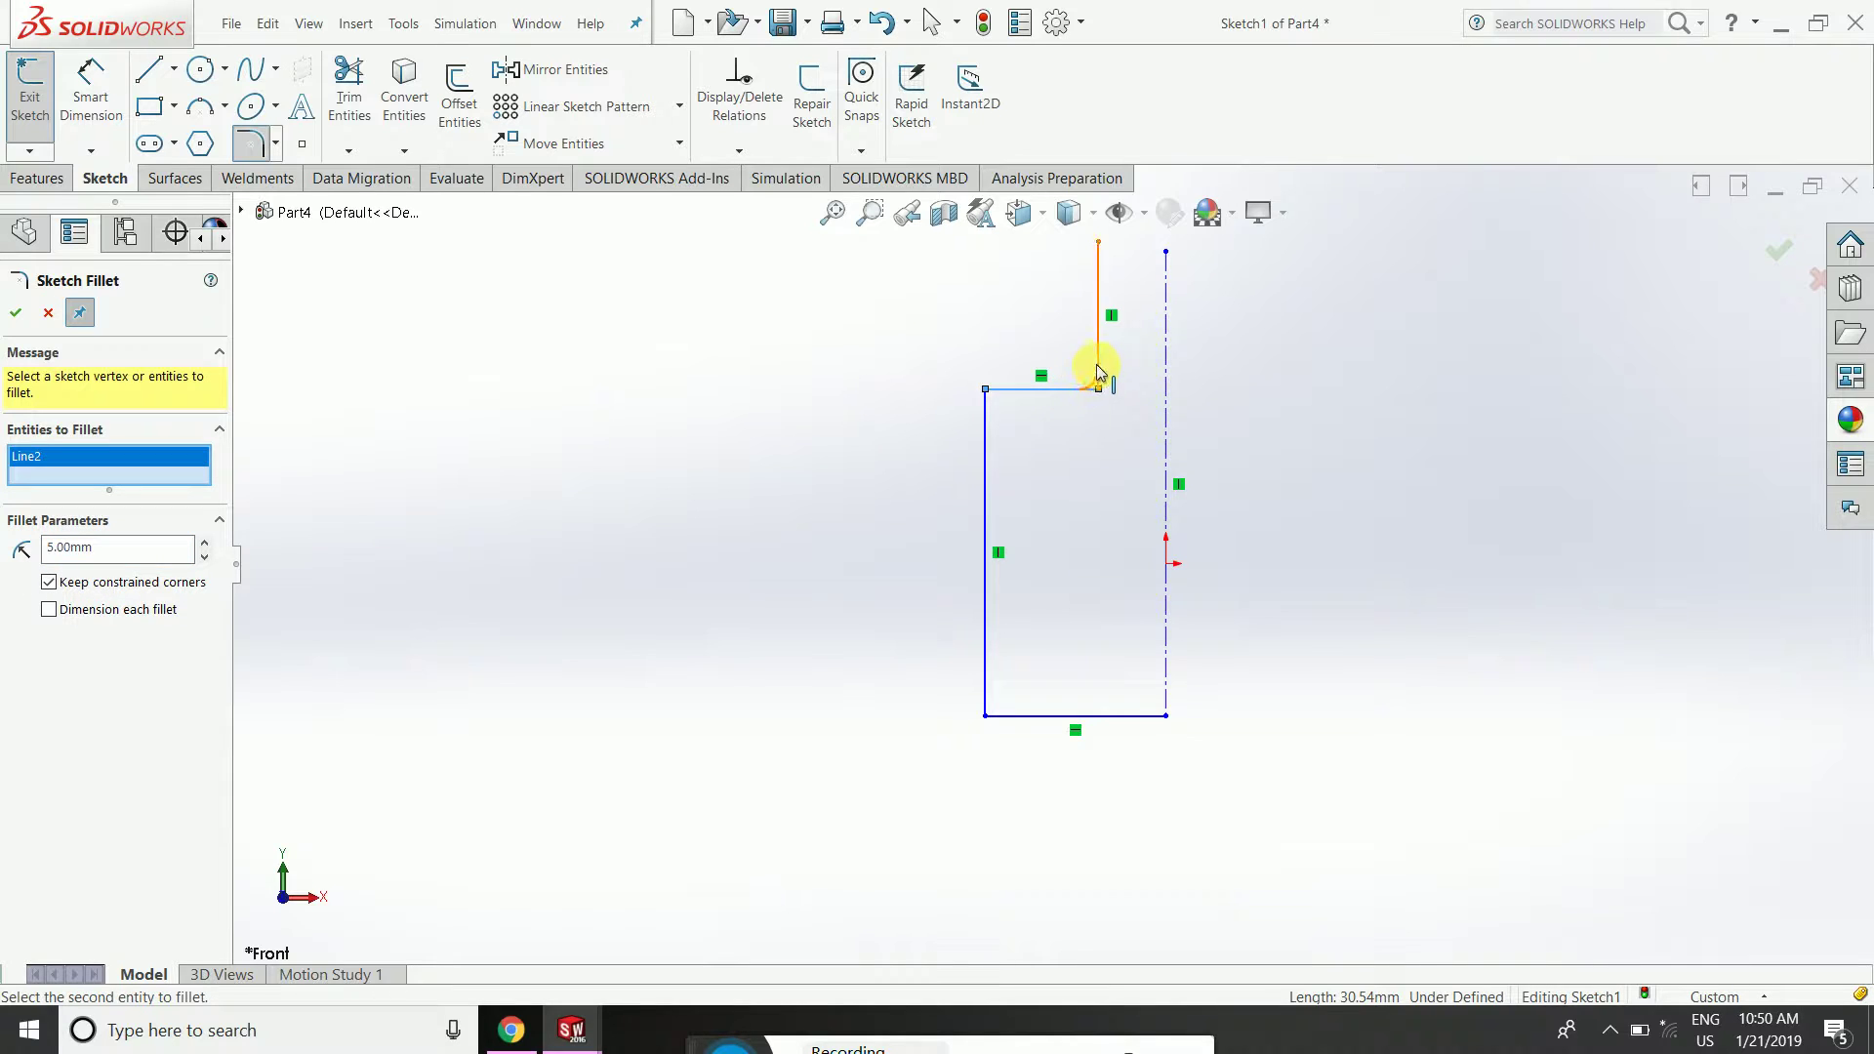
{"action": "left_click", "coordinate": [1097, 369]}
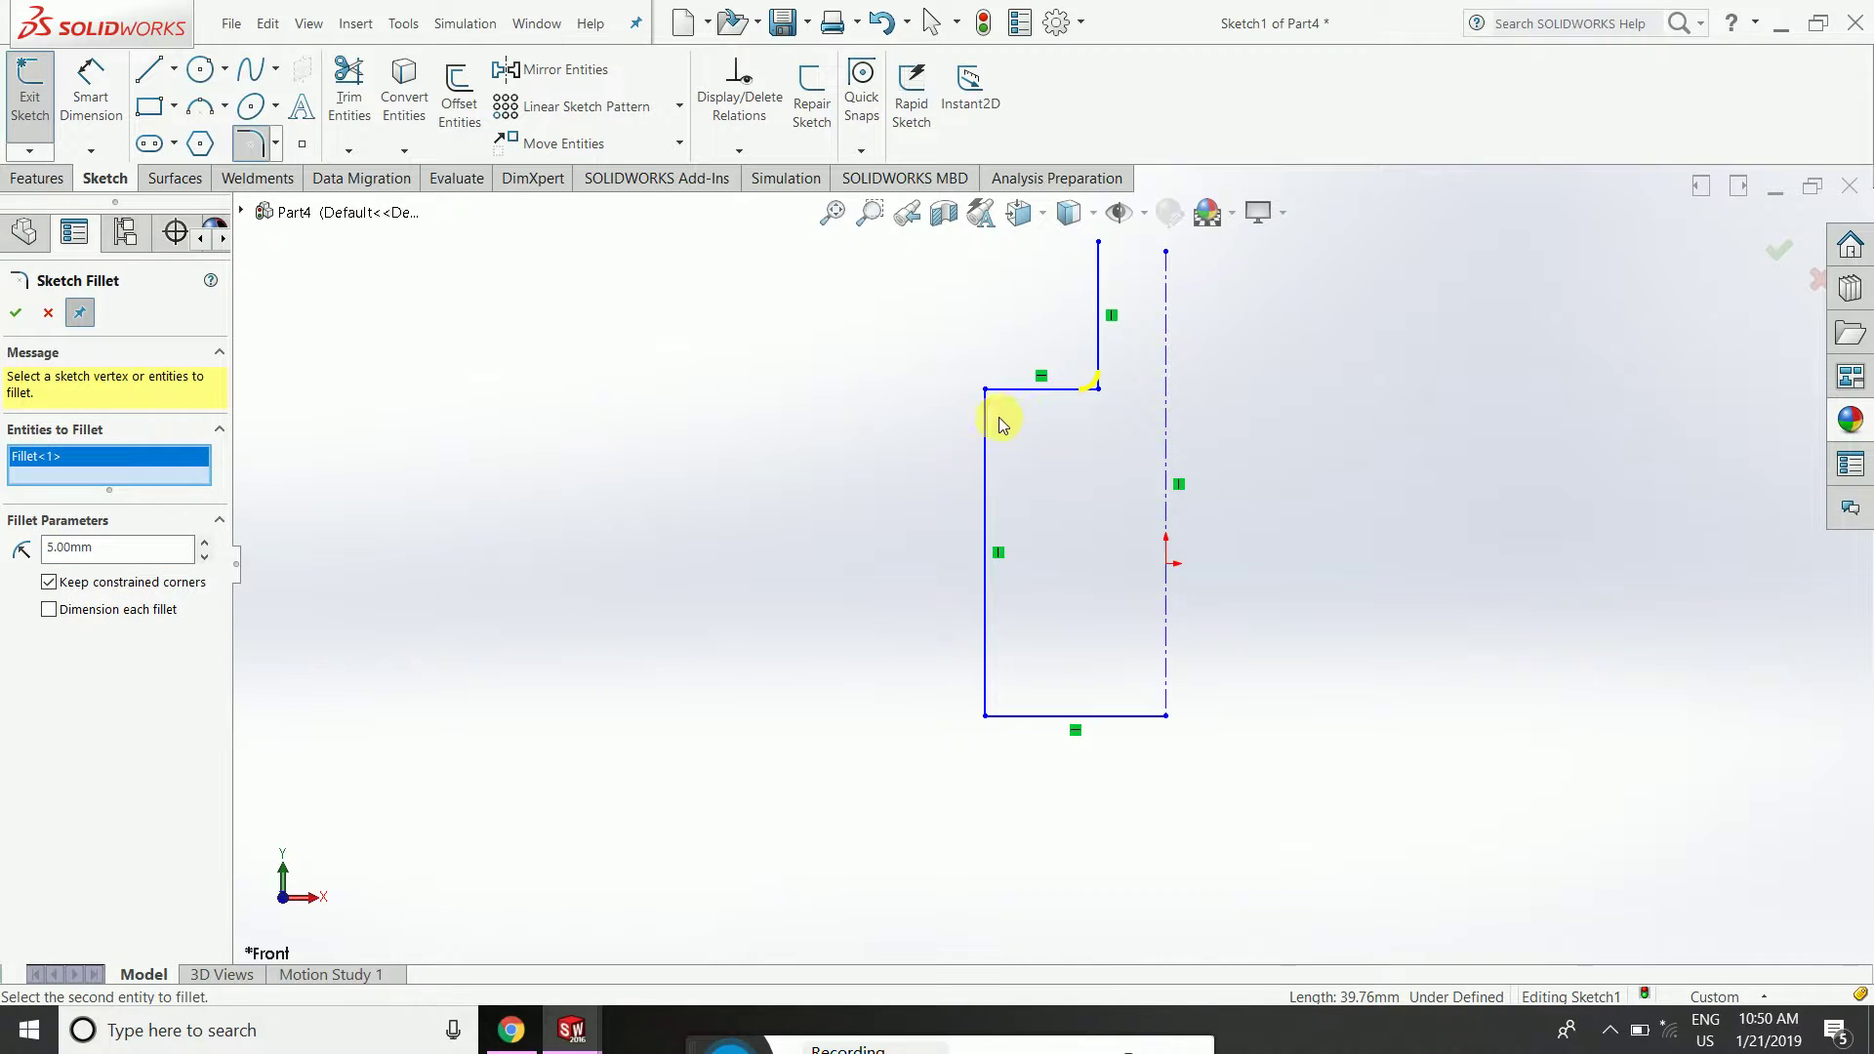
{"action": "left_click", "coordinate": [984, 416]}
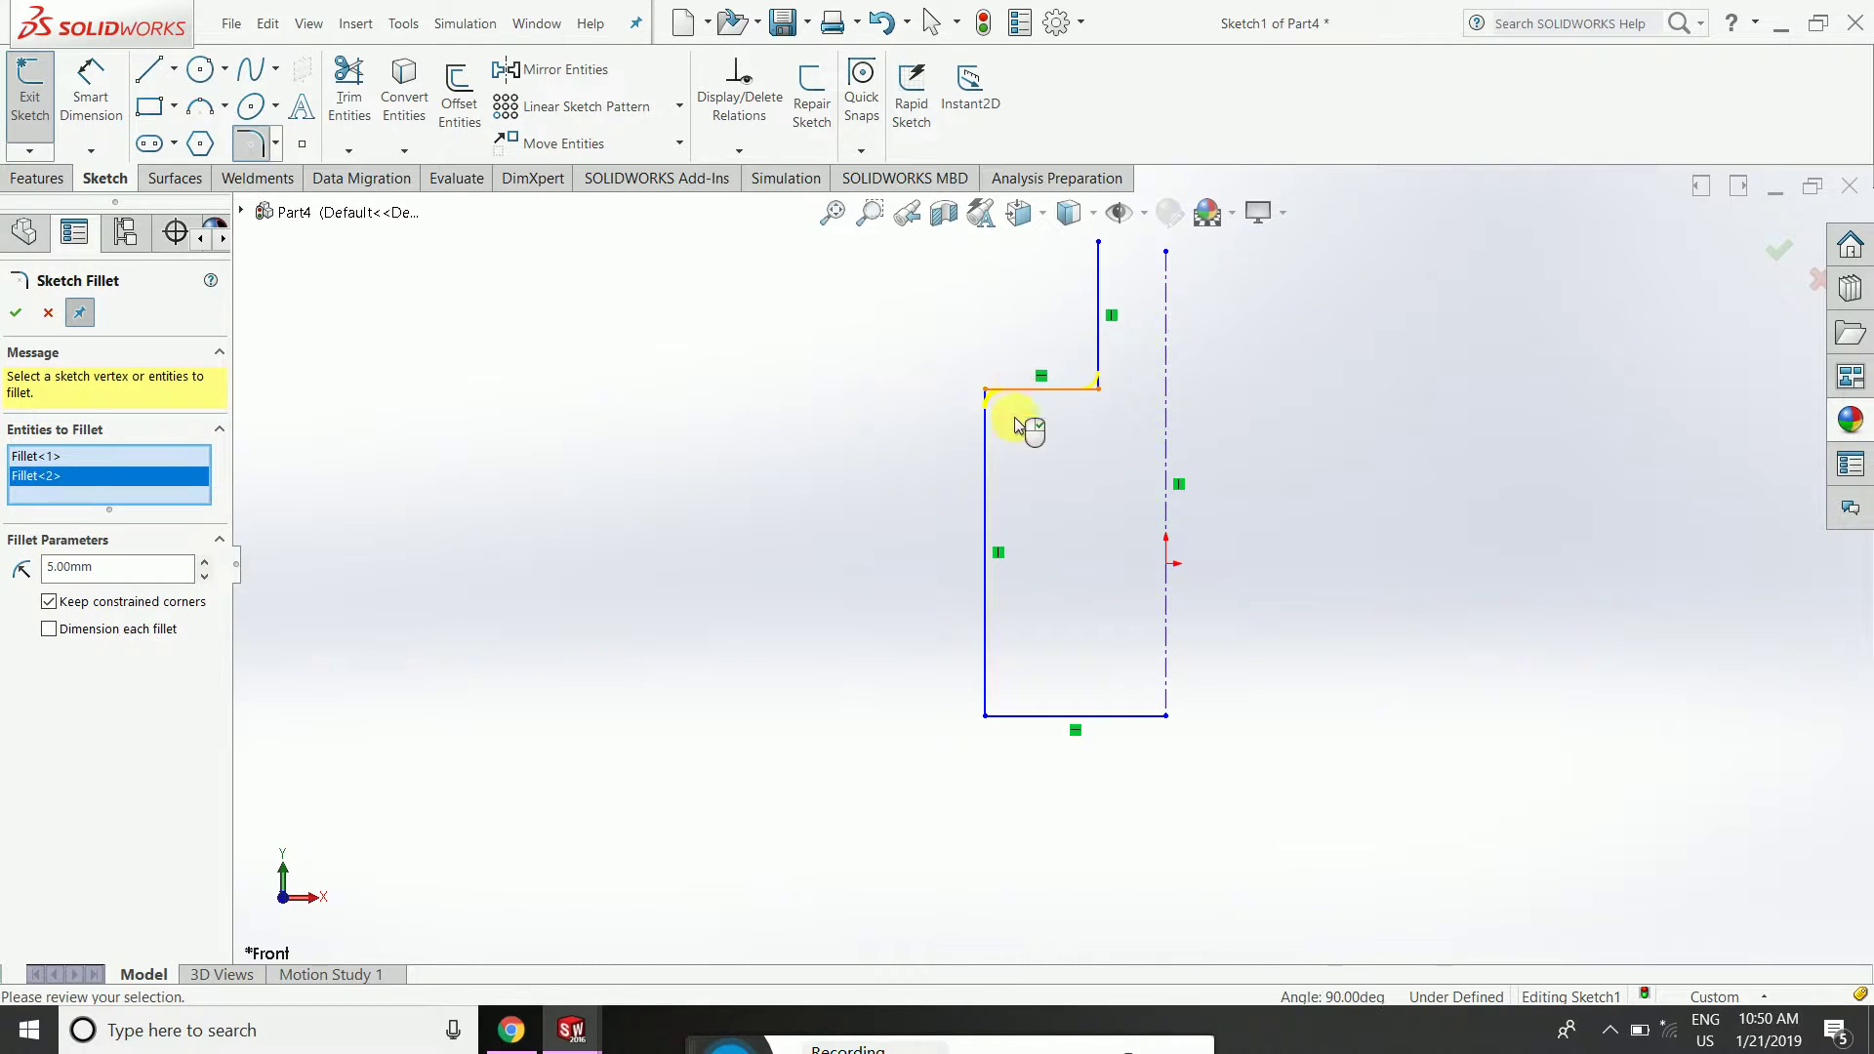
{"action": "left_click", "coordinate": [981, 695]}
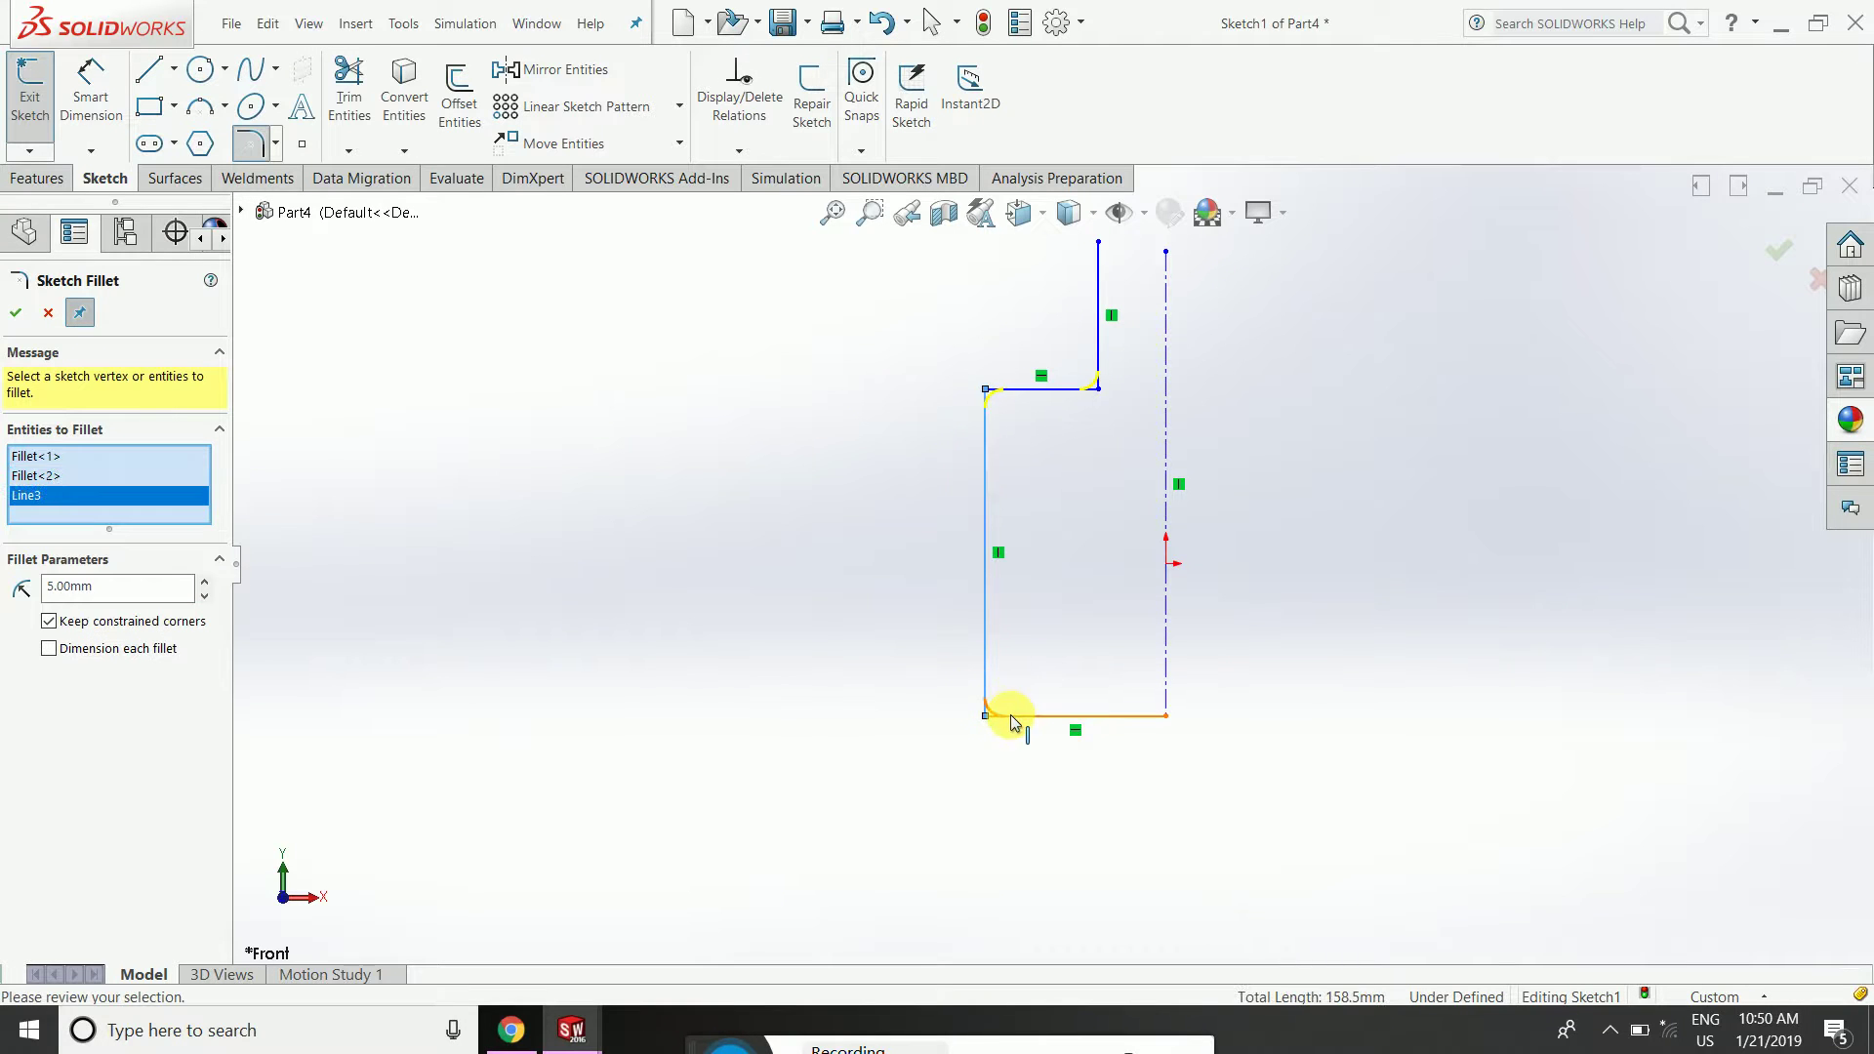
{"action": "left_click", "coordinate": [14, 313]}
{"action": "scroll", "coordinate": [1115, 537], "scroll_direction": "down", "scroll_amount": 3}
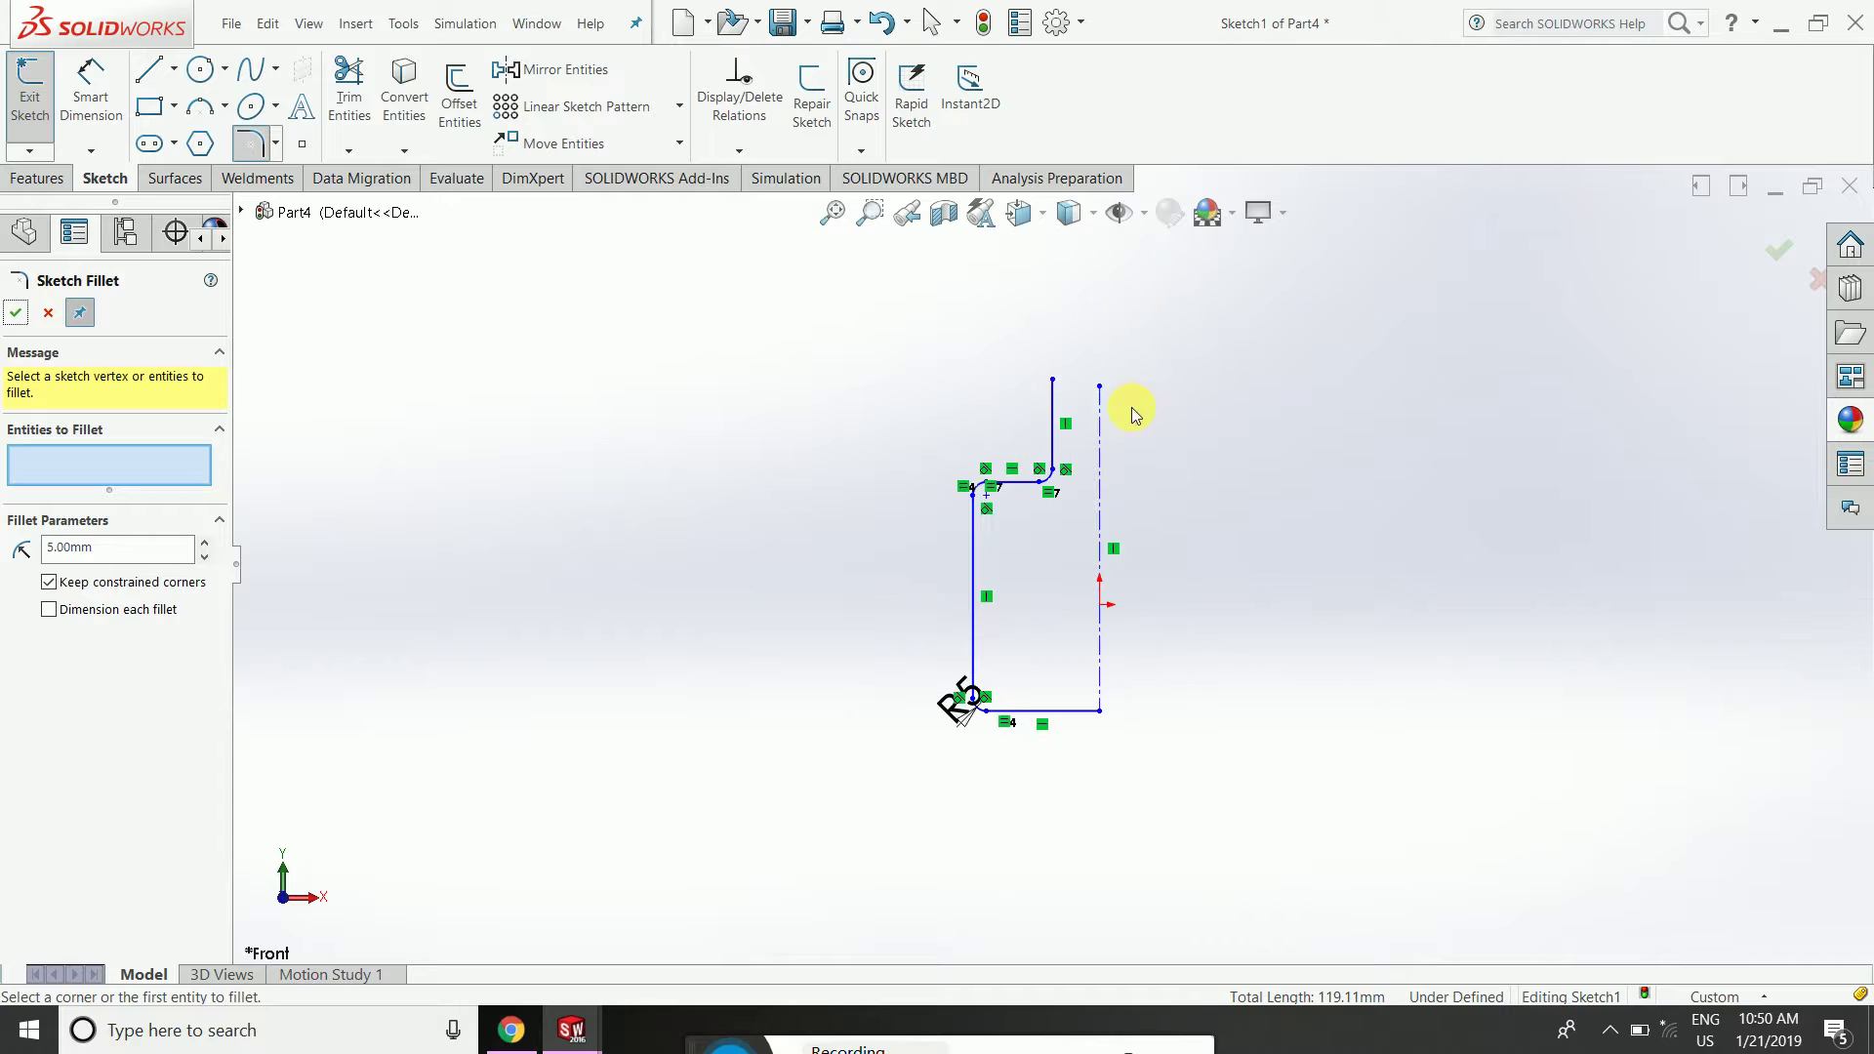
{"action": "left_click", "coordinate": [14, 316]}
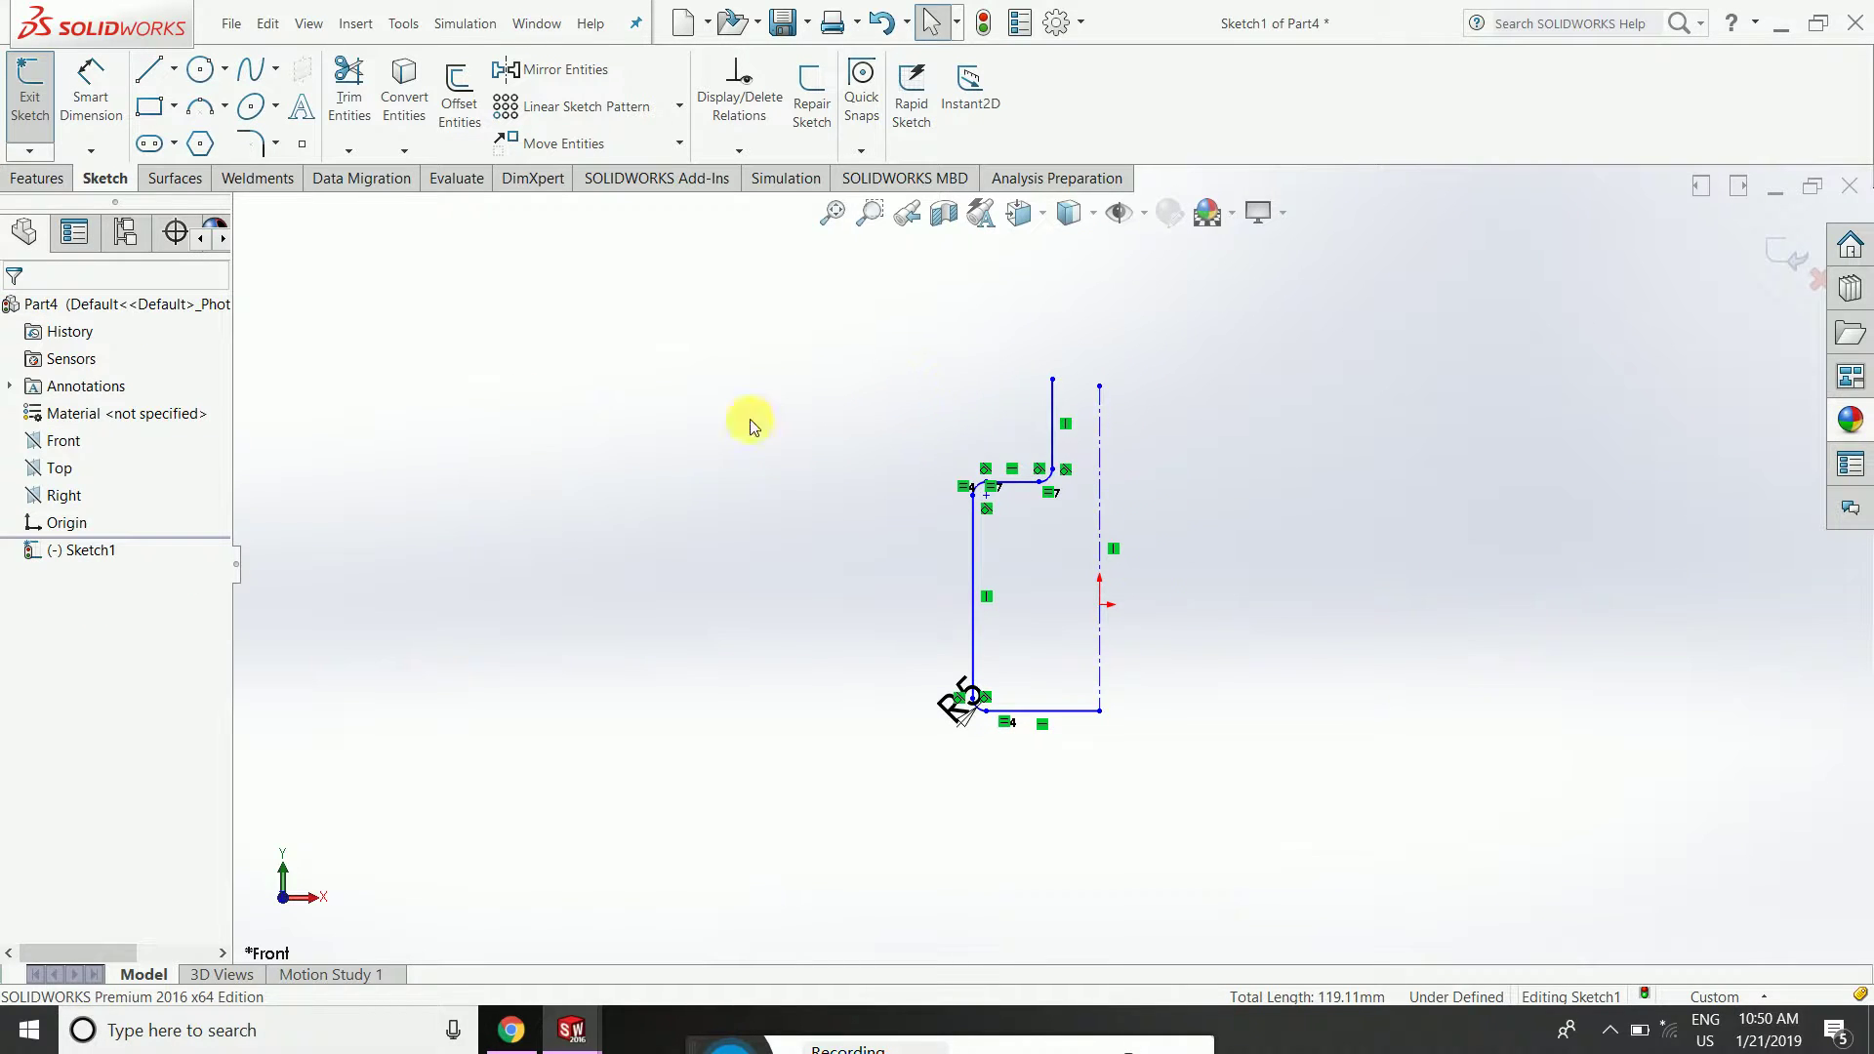
Try a revolved surface of Sketch1 about another line, cancel after the rebuild error, exit sketch.
{"action": "left_click", "coordinate": [177, 184]}
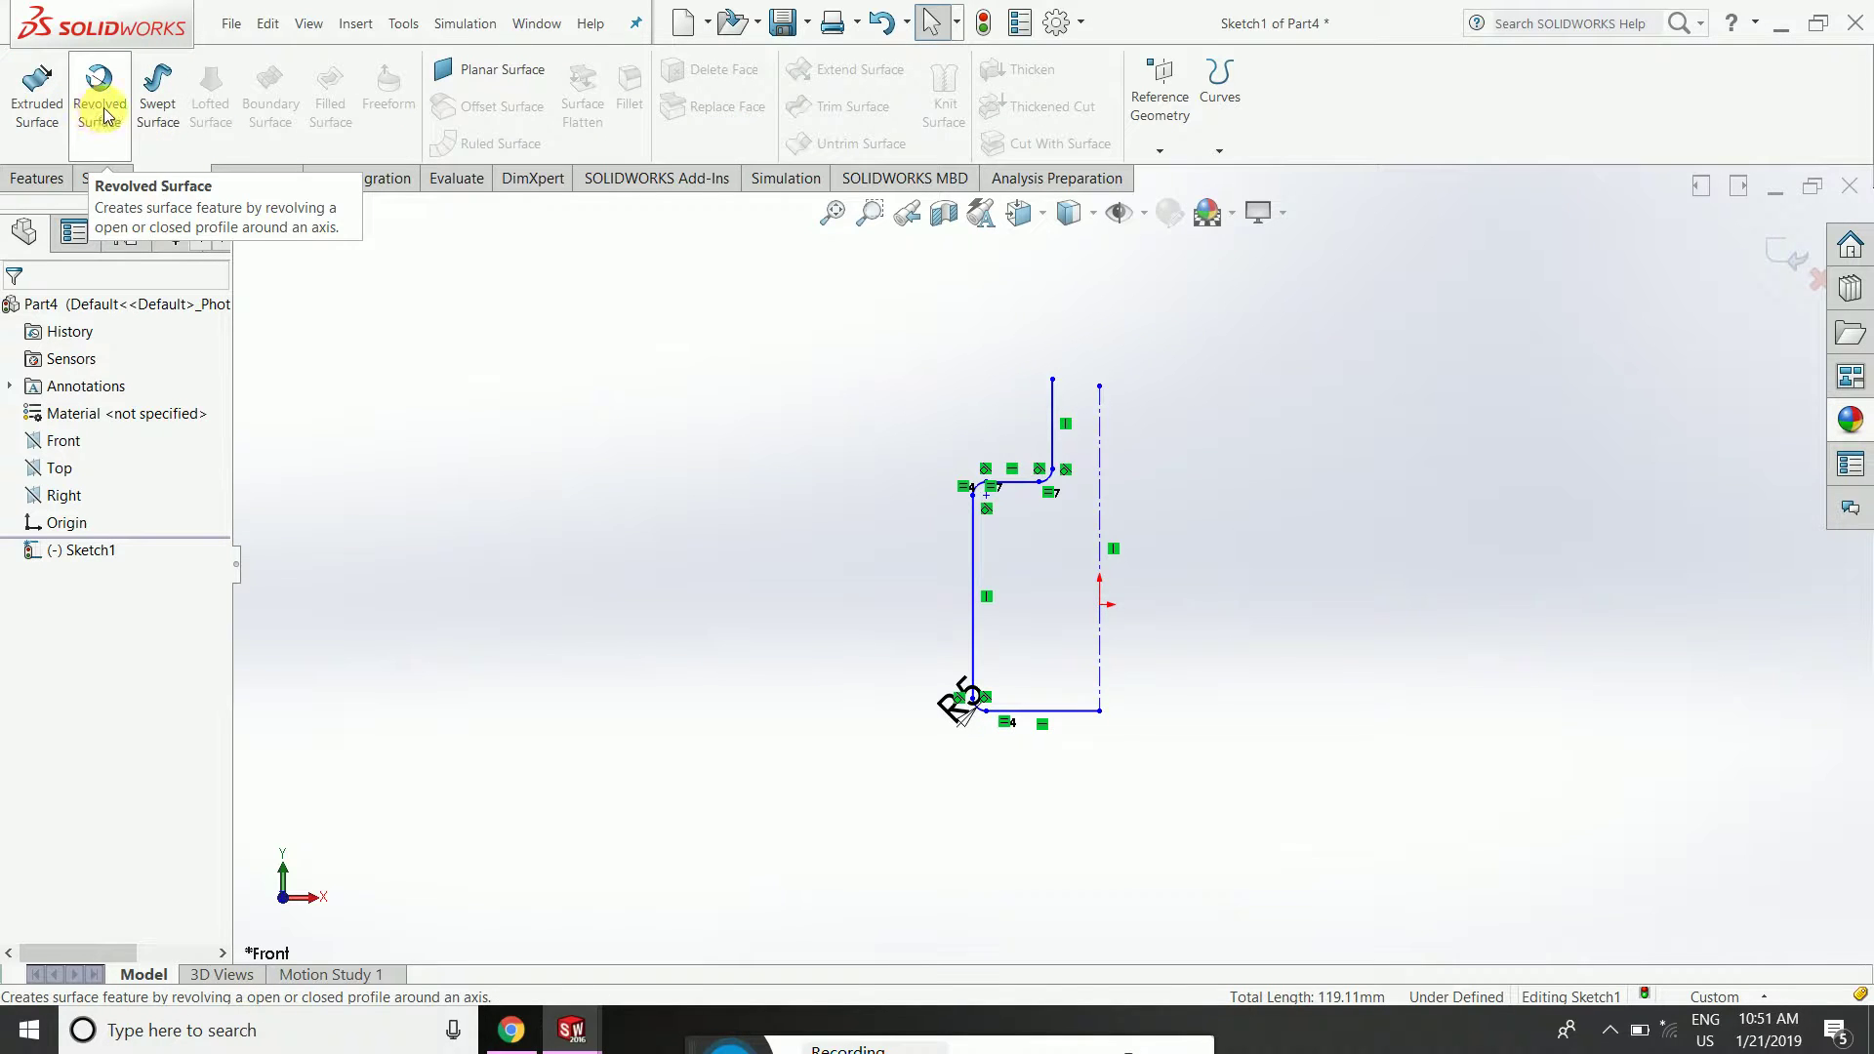
{"action": "left_click", "coordinate": [101, 98]}
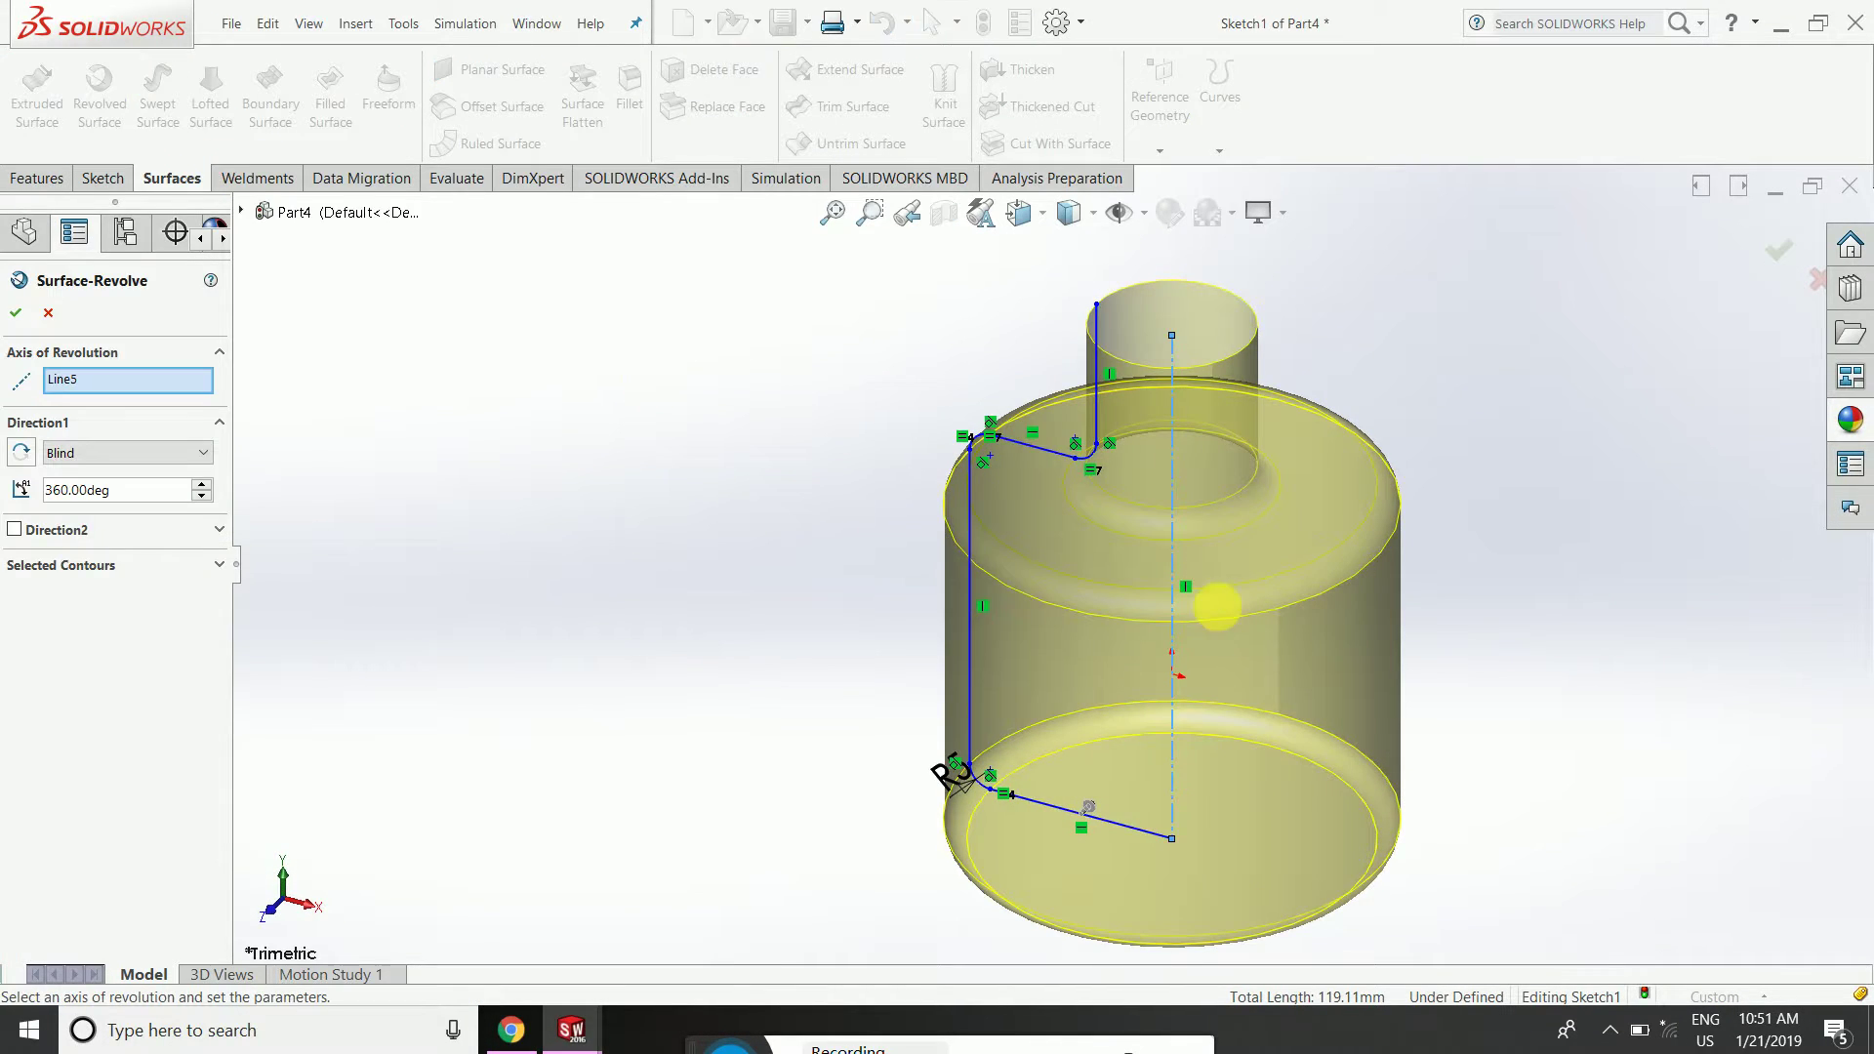
{"action": "mouse_move", "coordinate": [1217, 606]}
{"action": "middle_mouse_down"}
{"action": "mouse_move", "coordinate": [1304, 435]}
{"action": "mouse_move", "coordinate": [1434, 510]}
{"action": "mouse_move", "coordinate": [1505, 397]}
{"action": "mouse_move", "coordinate": [1256, 508]}
{"action": "mouse_move", "coordinate": [1263, 613]}
{"action": "mouse_move", "coordinate": [1085, 474]}
{"action": "mouse_move", "coordinate": [1102, 500]}
{"action": "mouse_move", "coordinate": [1337, 480]}
{"action": "mouse_move", "coordinate": [1330, 426]}
{"action": "mouse_move", "coordinate": [1250, 565]}
{"action": "mouse_move", "coordinate": [1015, 387]}
{"action": "middle_mouse_up"}
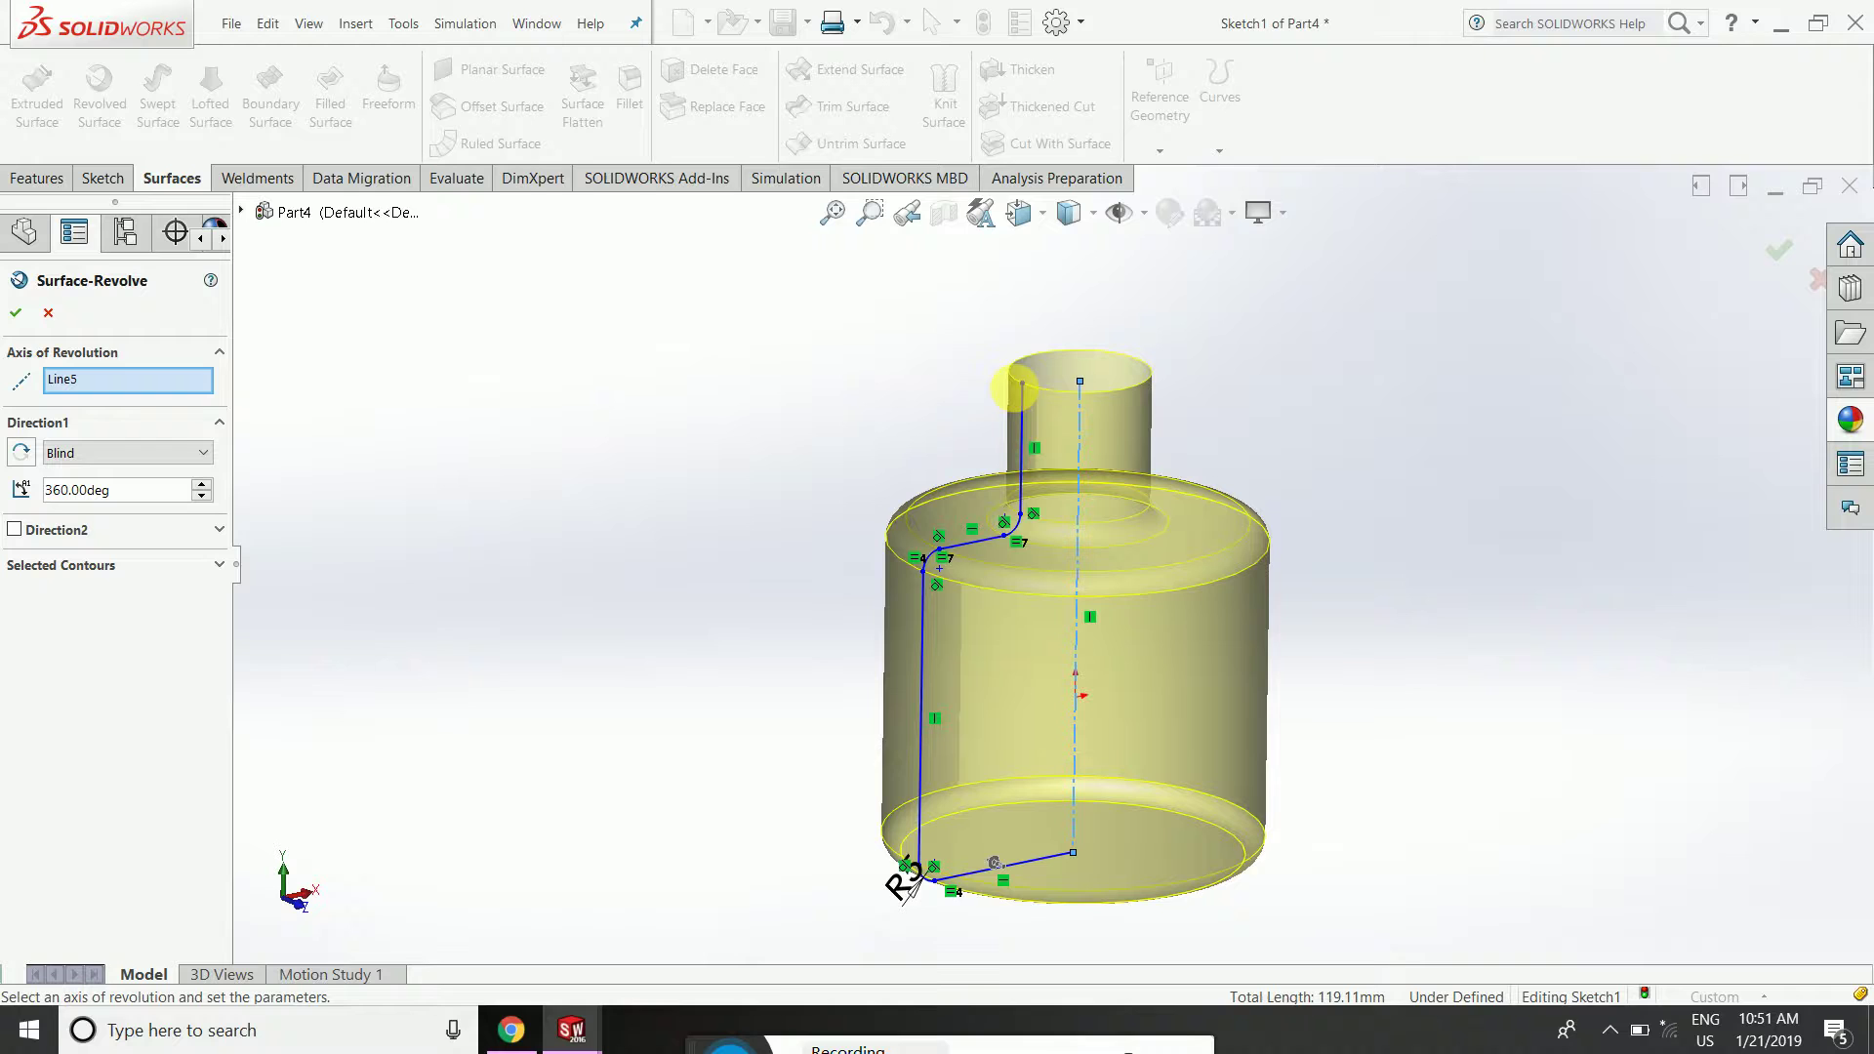
{"action": "left_click", "coordinate": [1042, 382]}
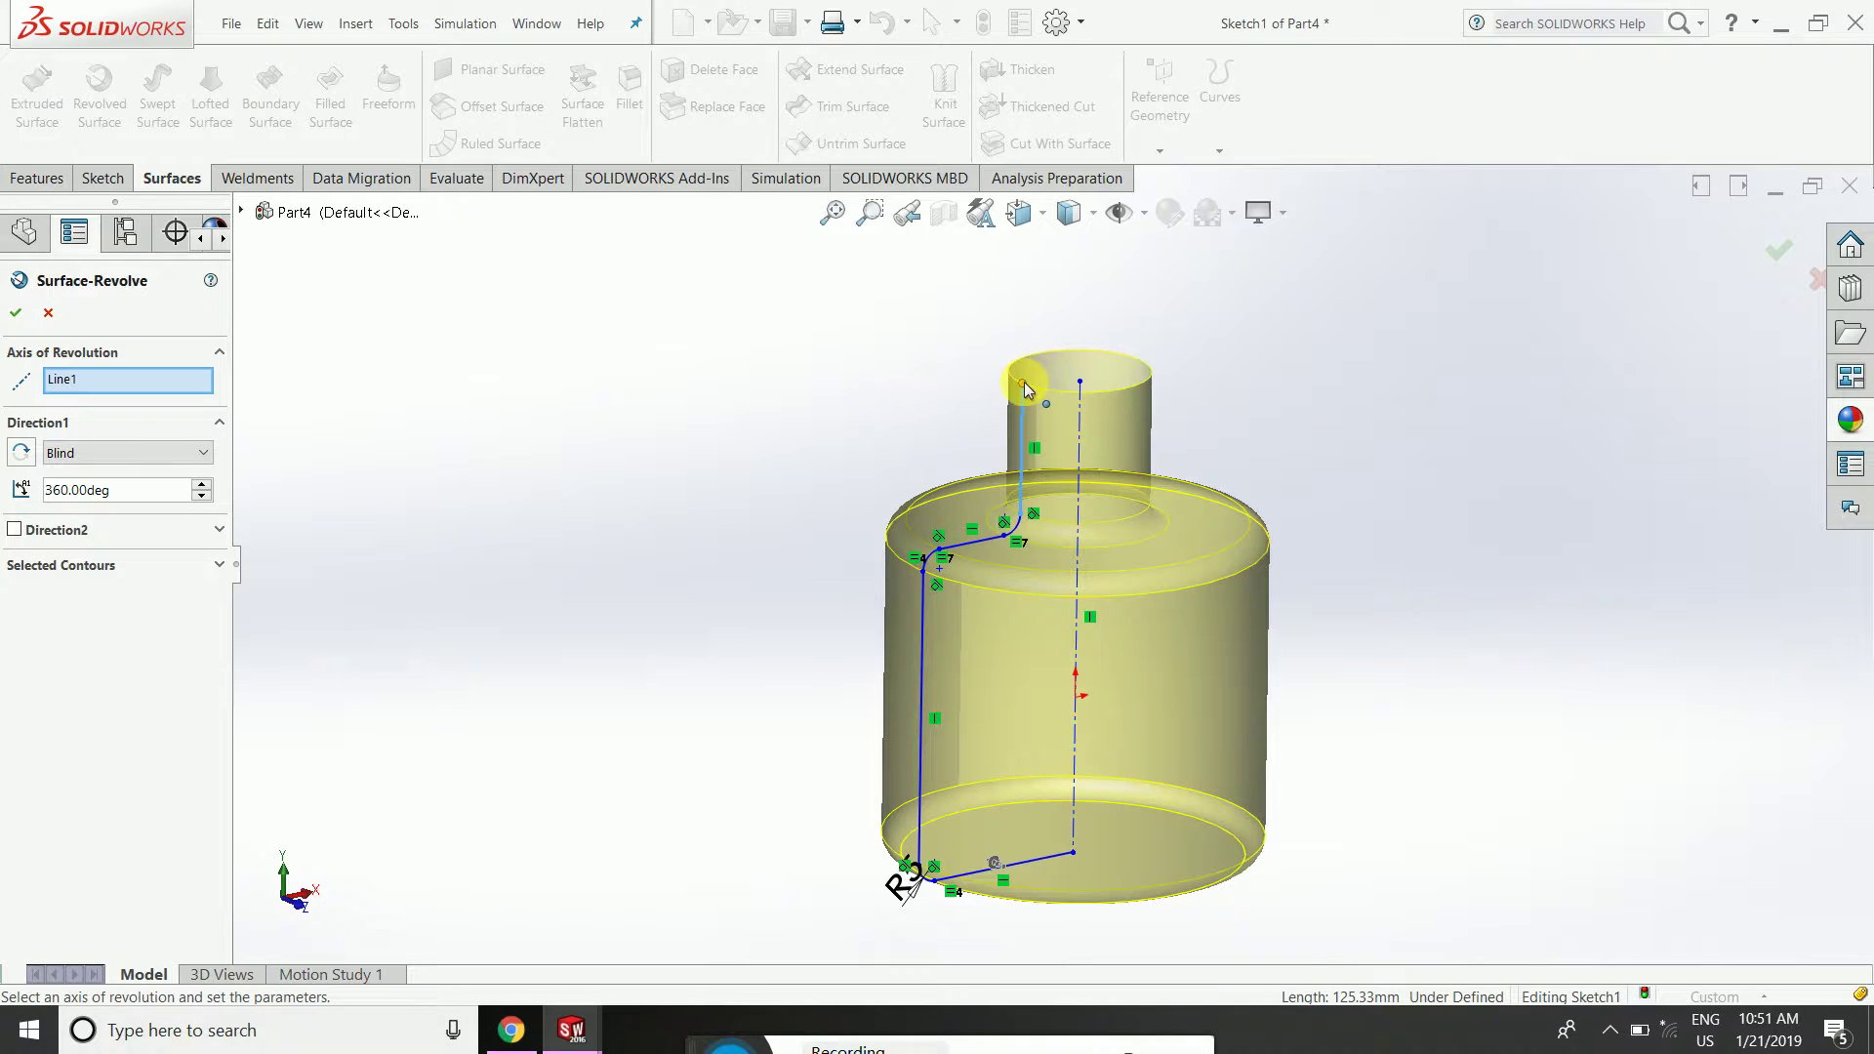
{"action": "left_click", "coordinate": [16, 312]}
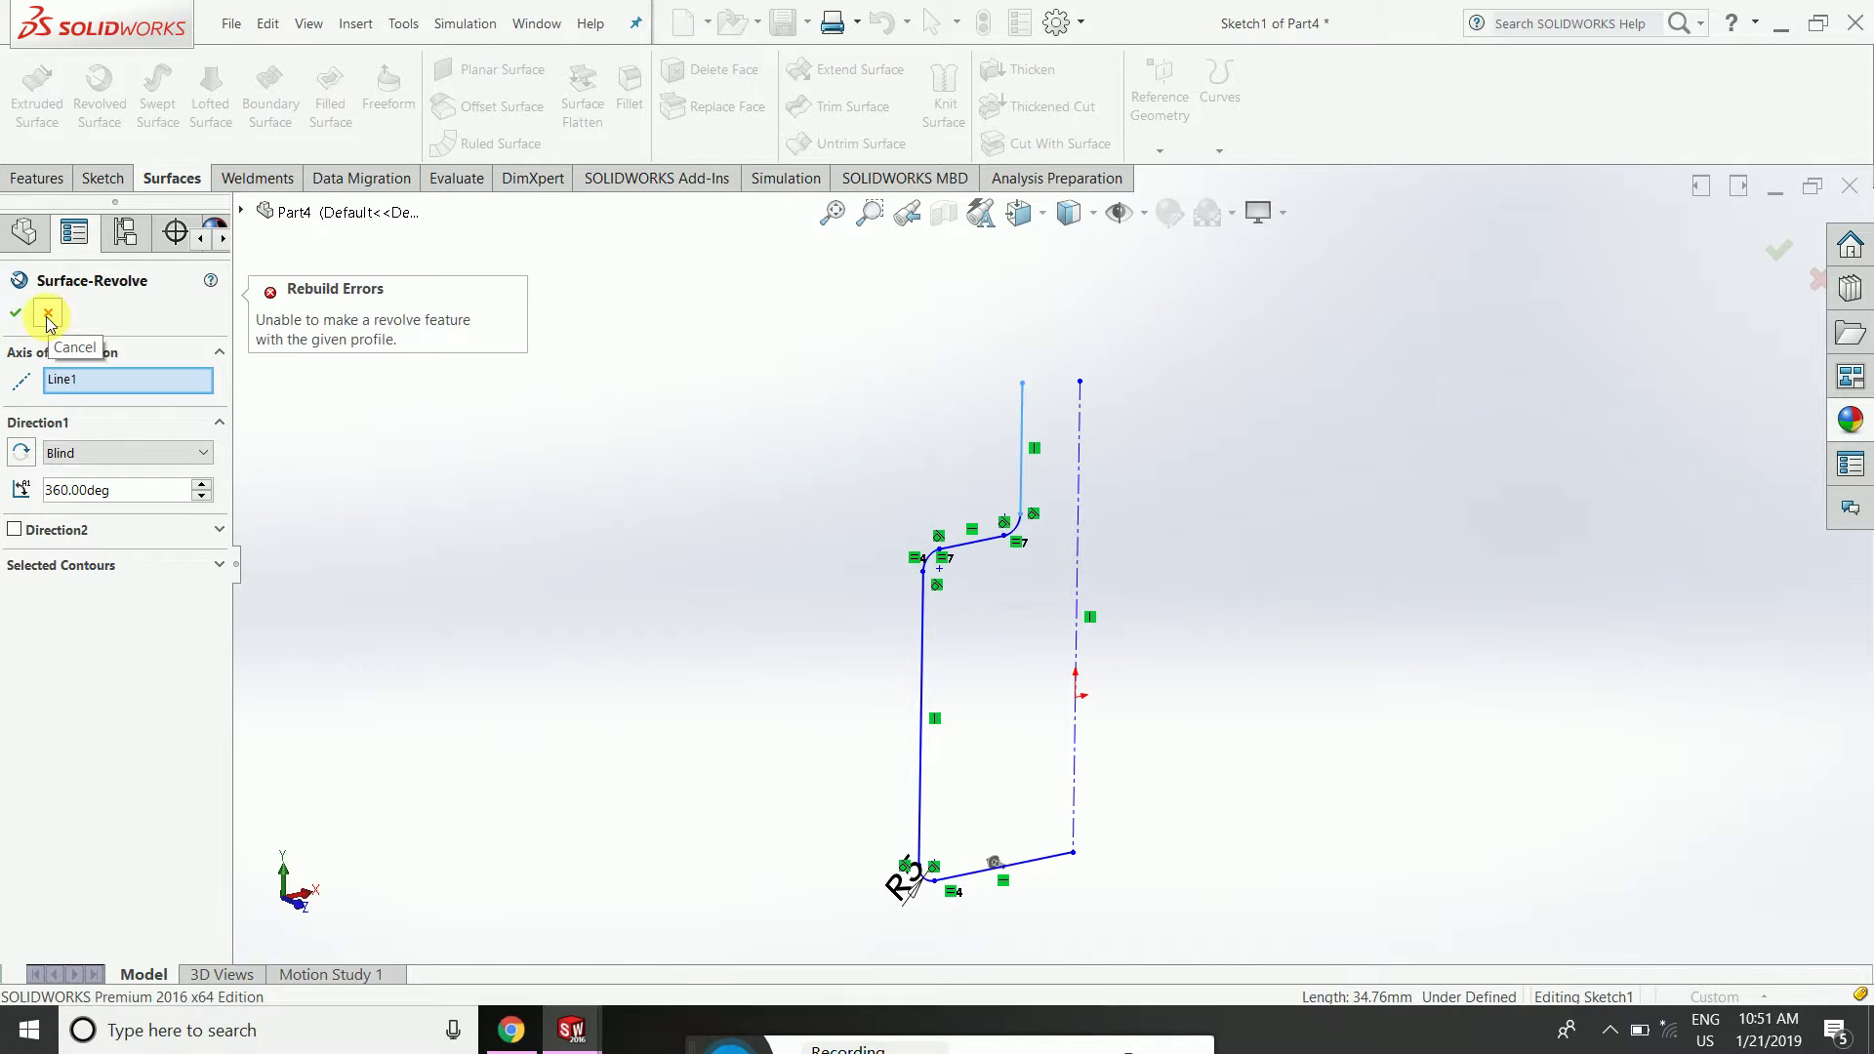
{"action": "left_click", "coordinate": [48, 314]}
{"action": "left_click", "coordinate": [1783, 269]}
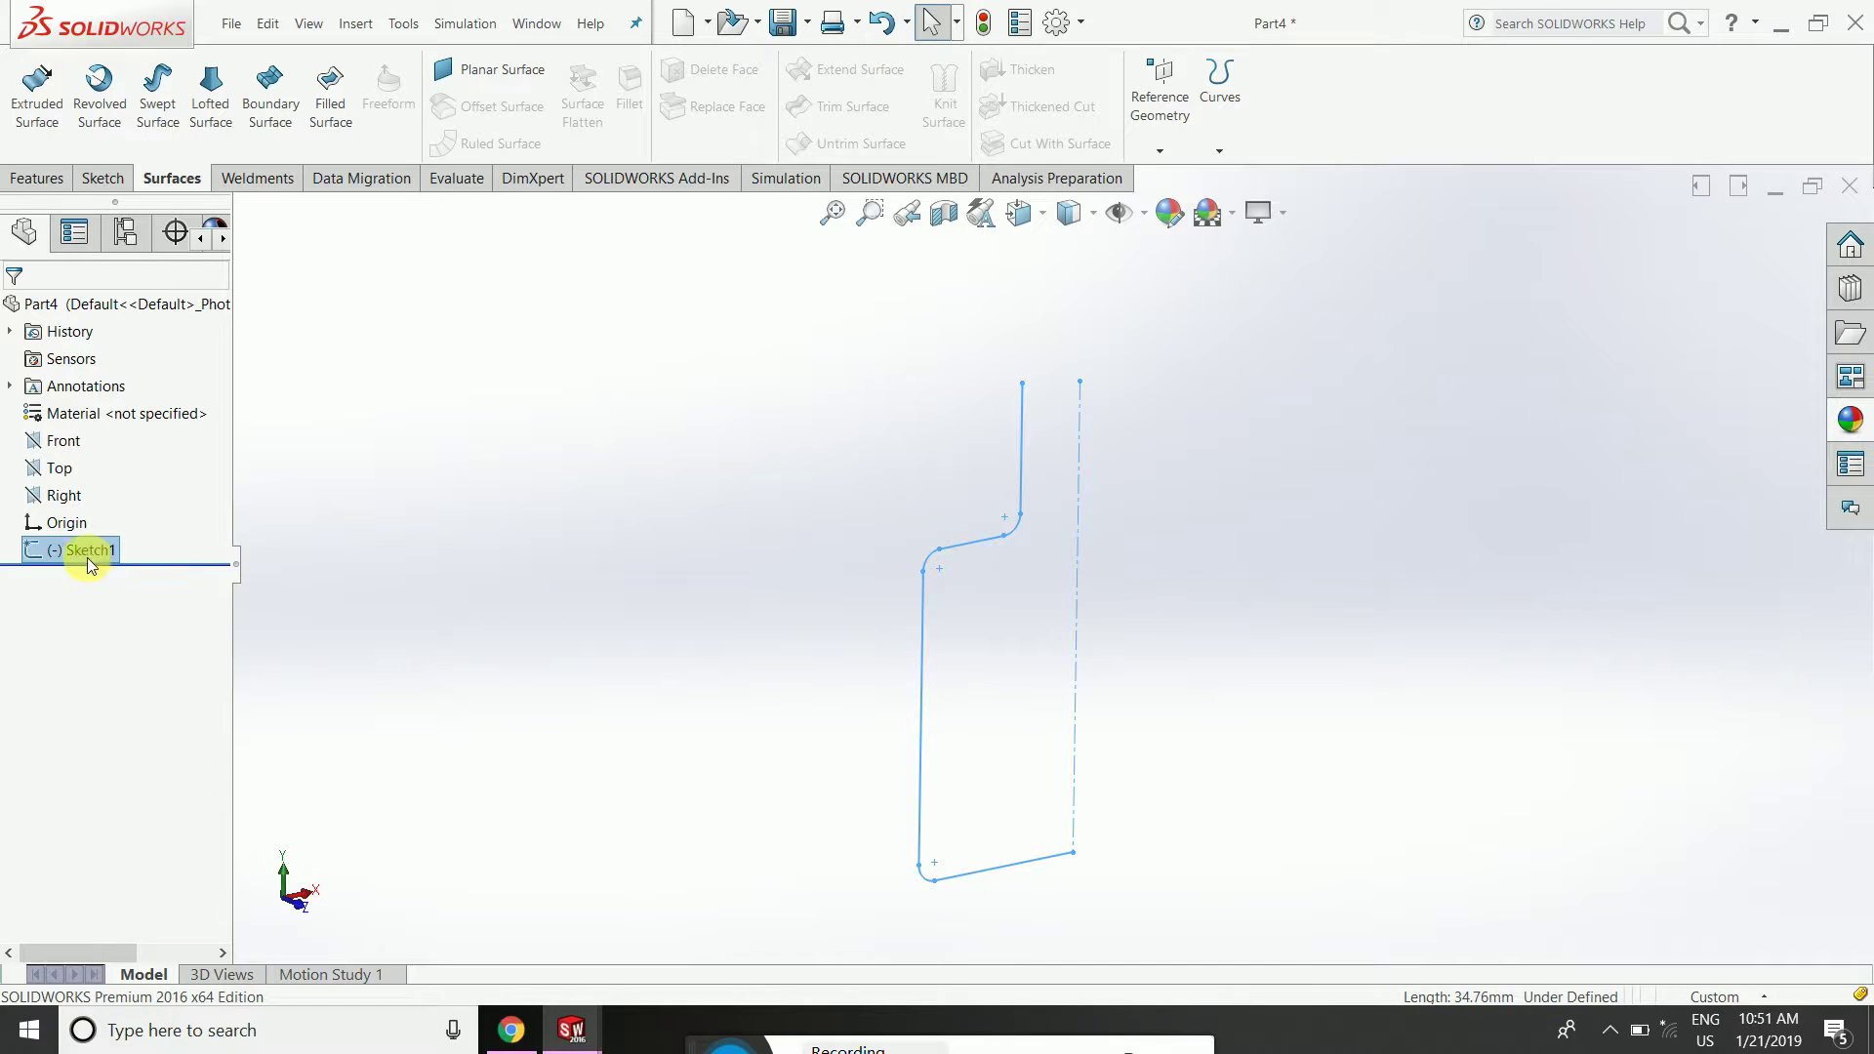
Edit Sketch1, drag the neck line's top endpoint above the centerline, and exit the sketch.
{"action": "right_click", "coordinate": [86, 554]}
{"action": "left_click", "coordinate": [100, 507]}
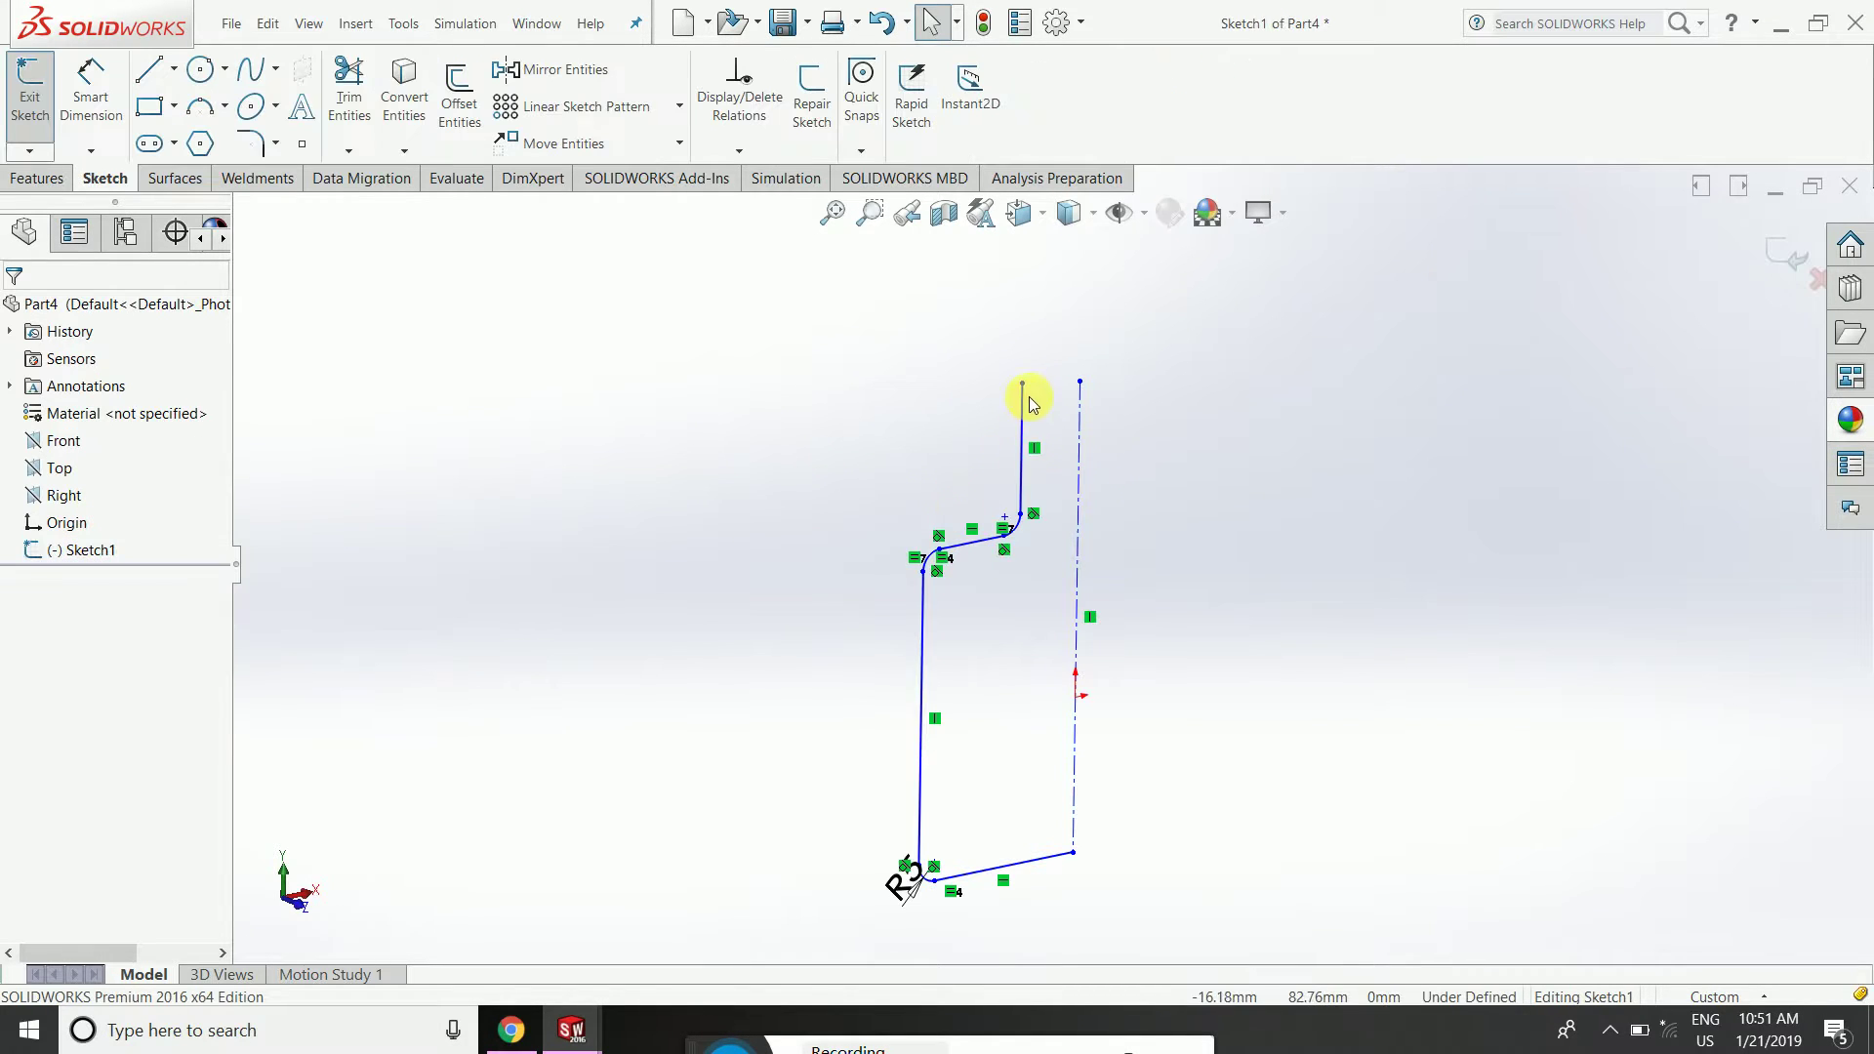
{"action": "left_click_drag", "start_coordinate": [1022, 386], "coordinate": [1011, 244]}
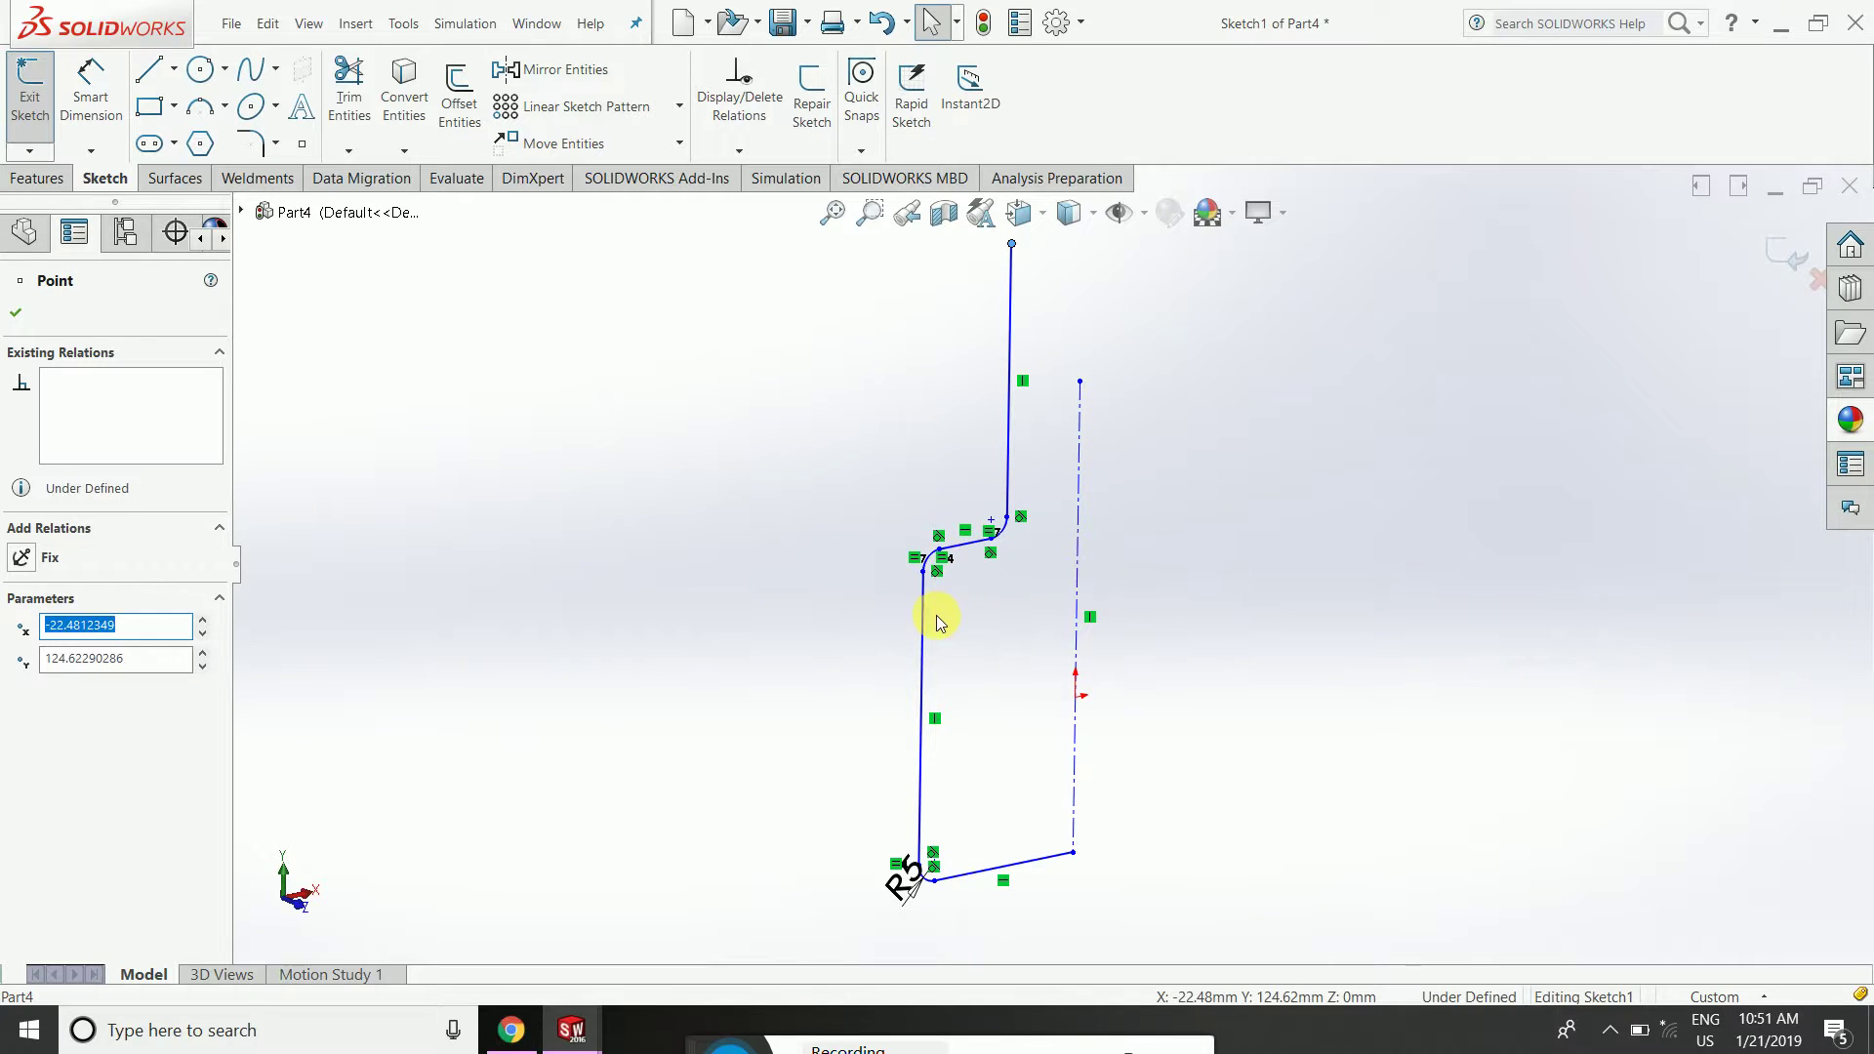
{"action": "left_click", "coordinate": [1789, 251]}
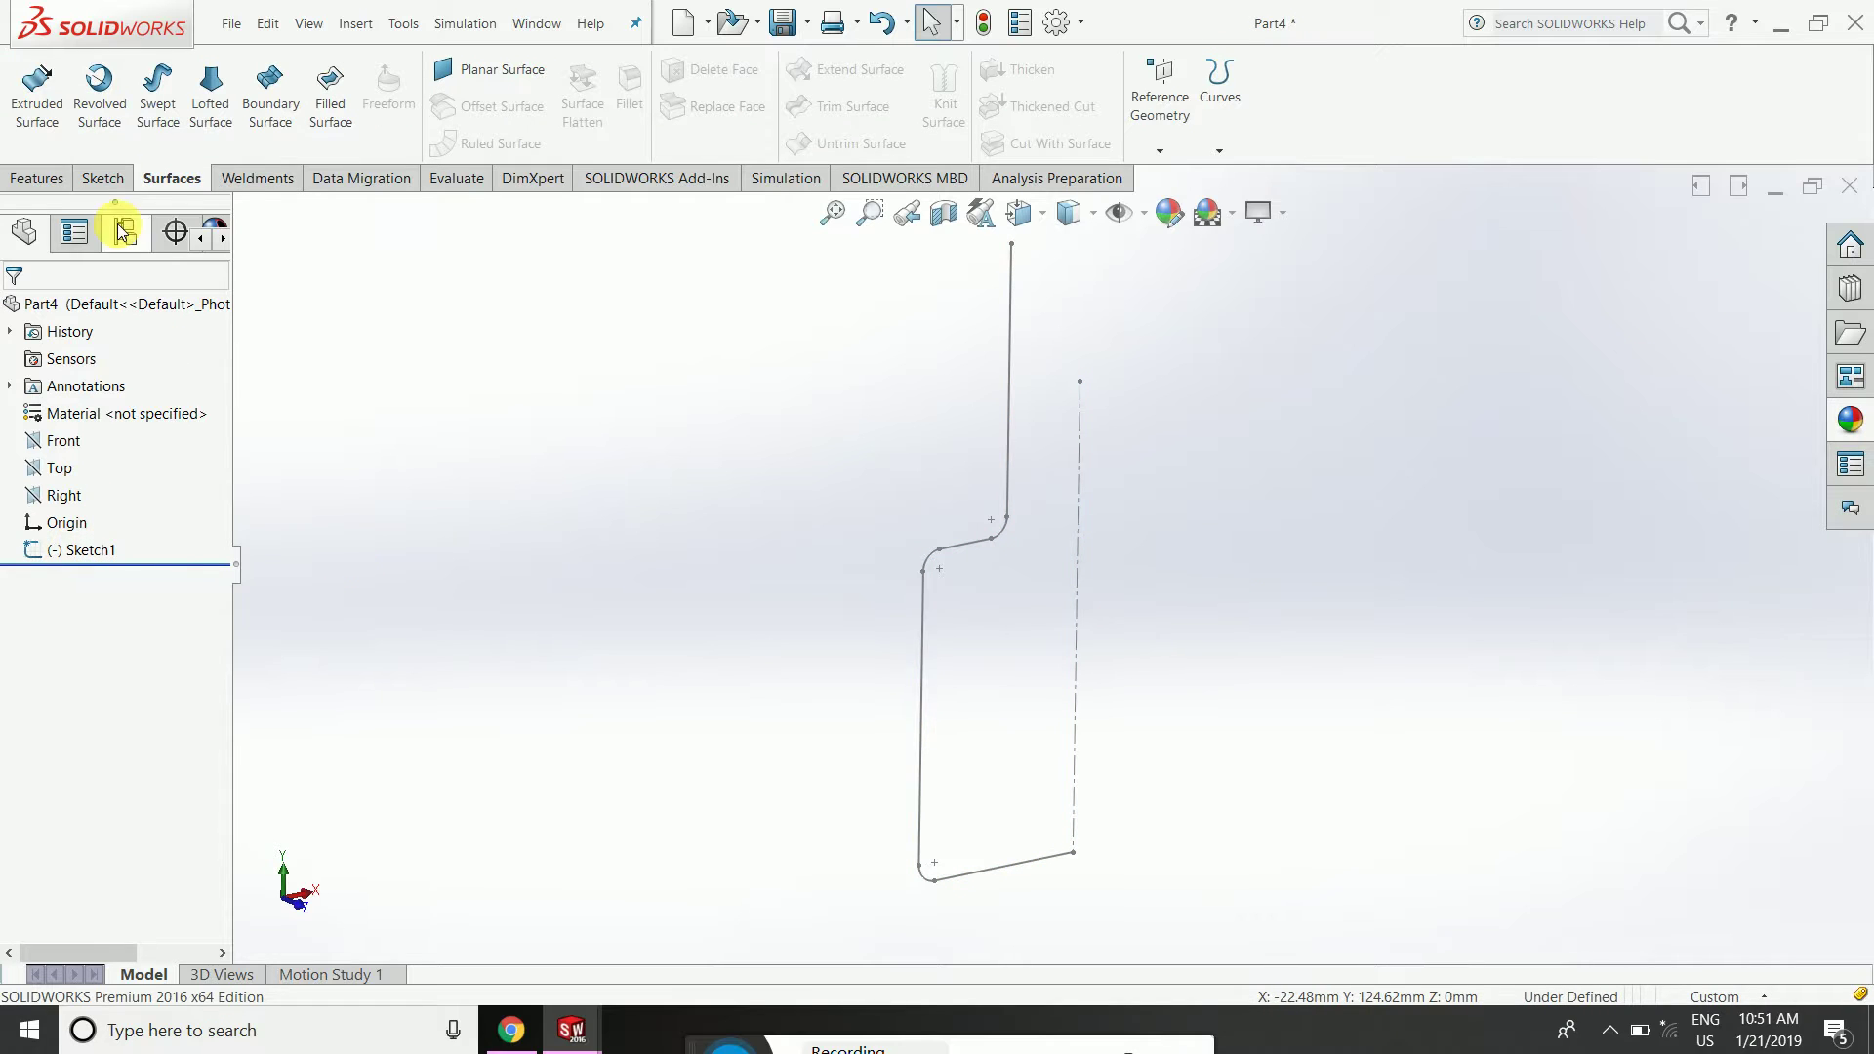
Revolve Sketch1 into Surface-Revolve3, a stepped bottle surface with a tall neck.
{"action": "left_click", "coordinate": [89, 118]}
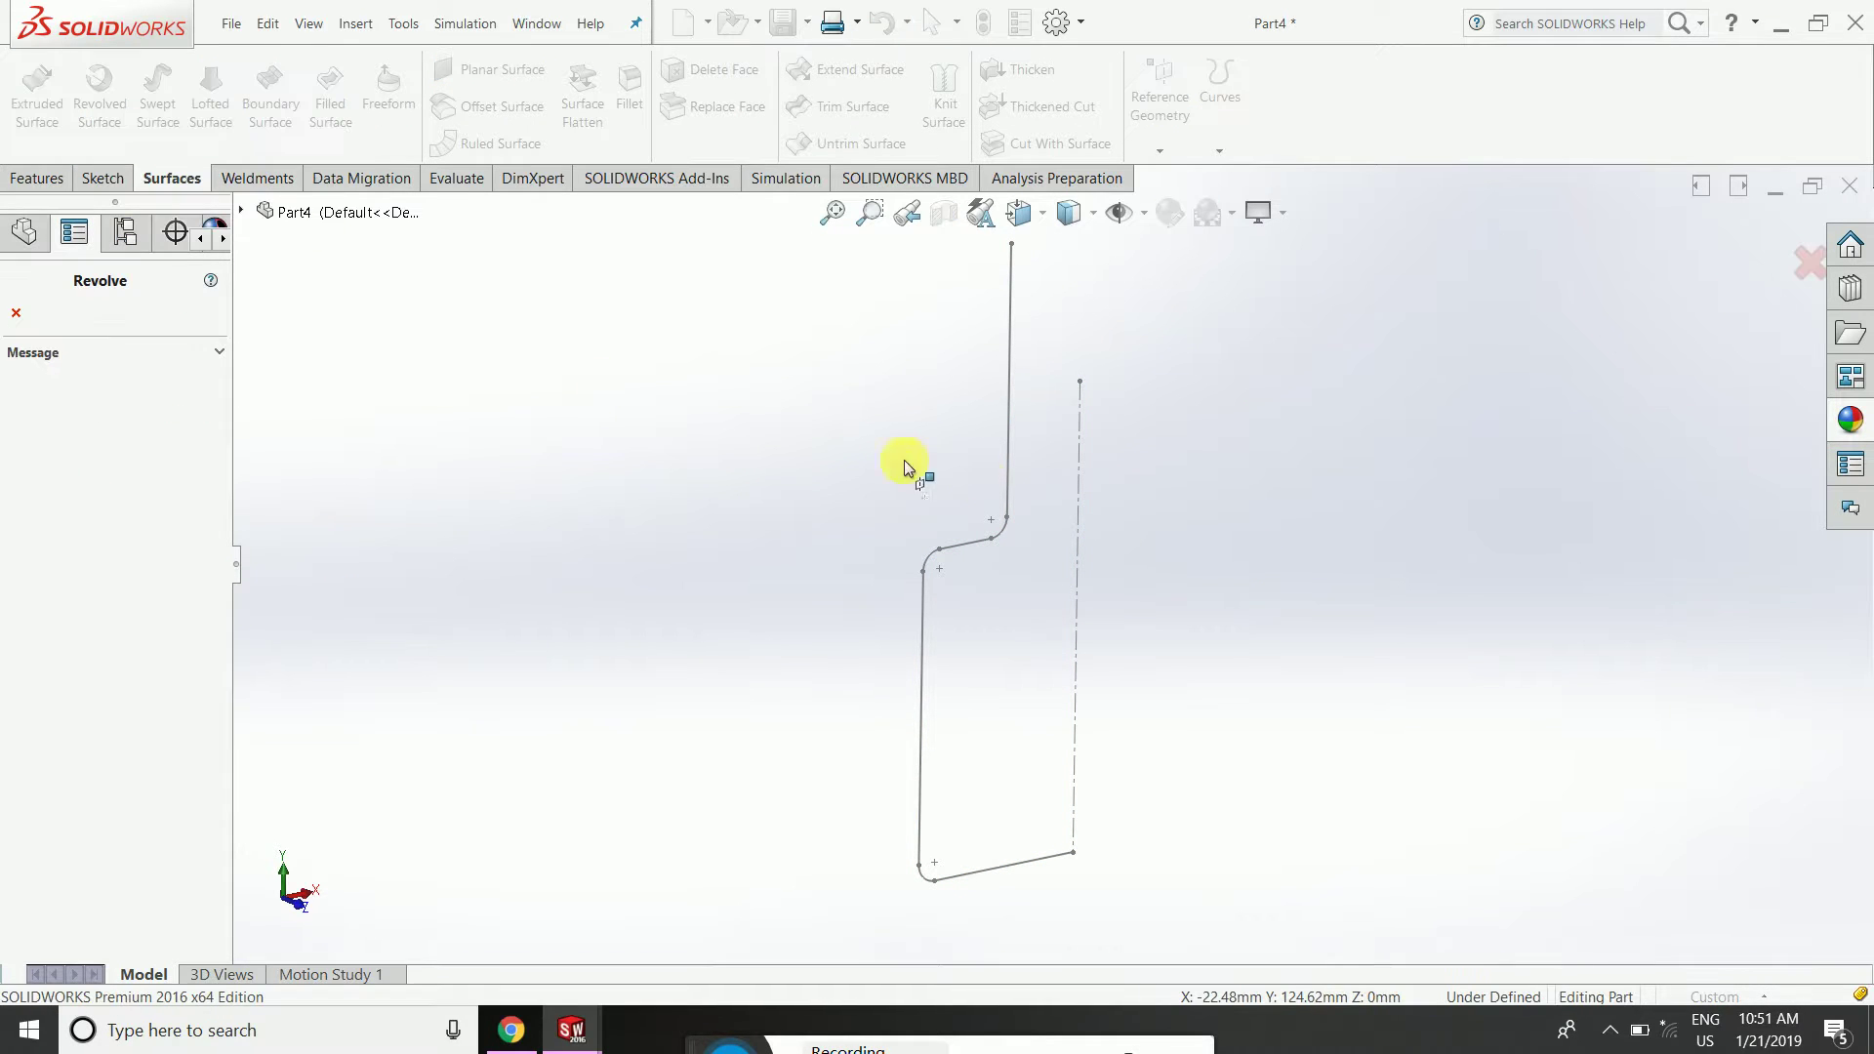
{"action": "left_click", "coordinate": [16, 312]}
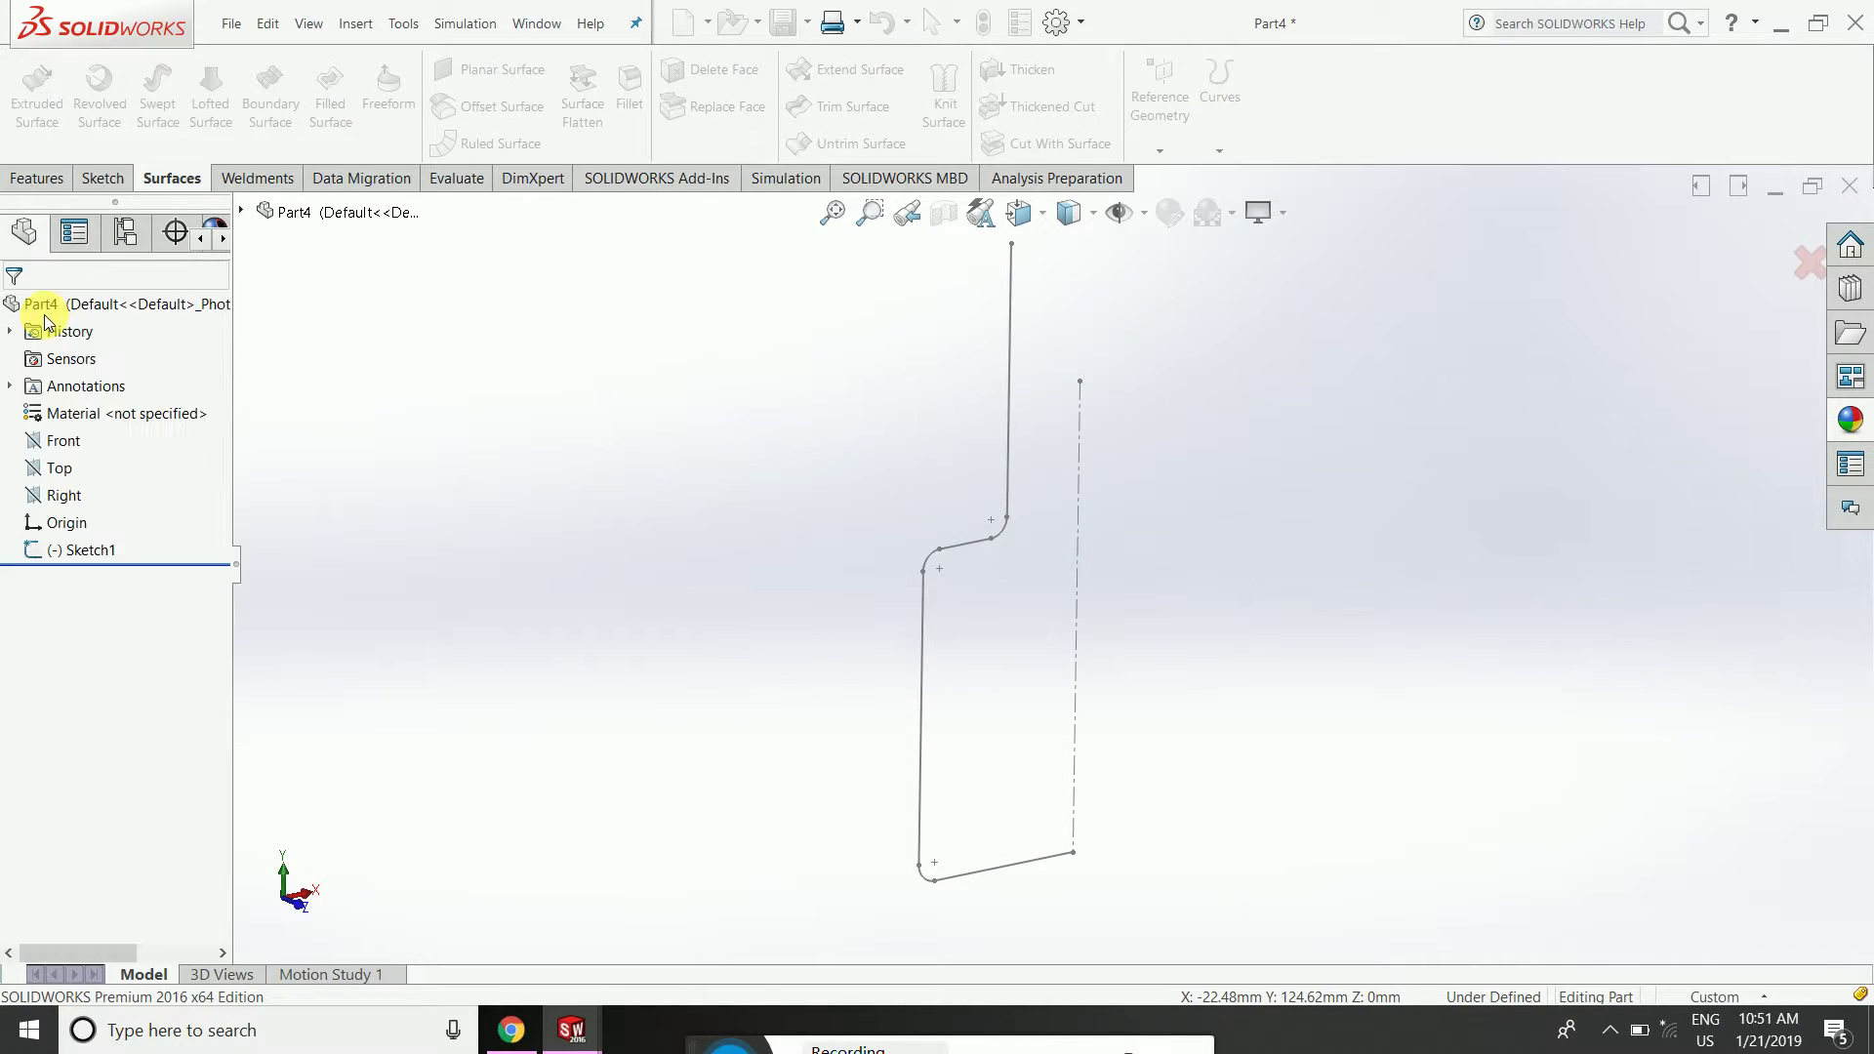
{"action": "left_click", "coordinate": [83, 550]}
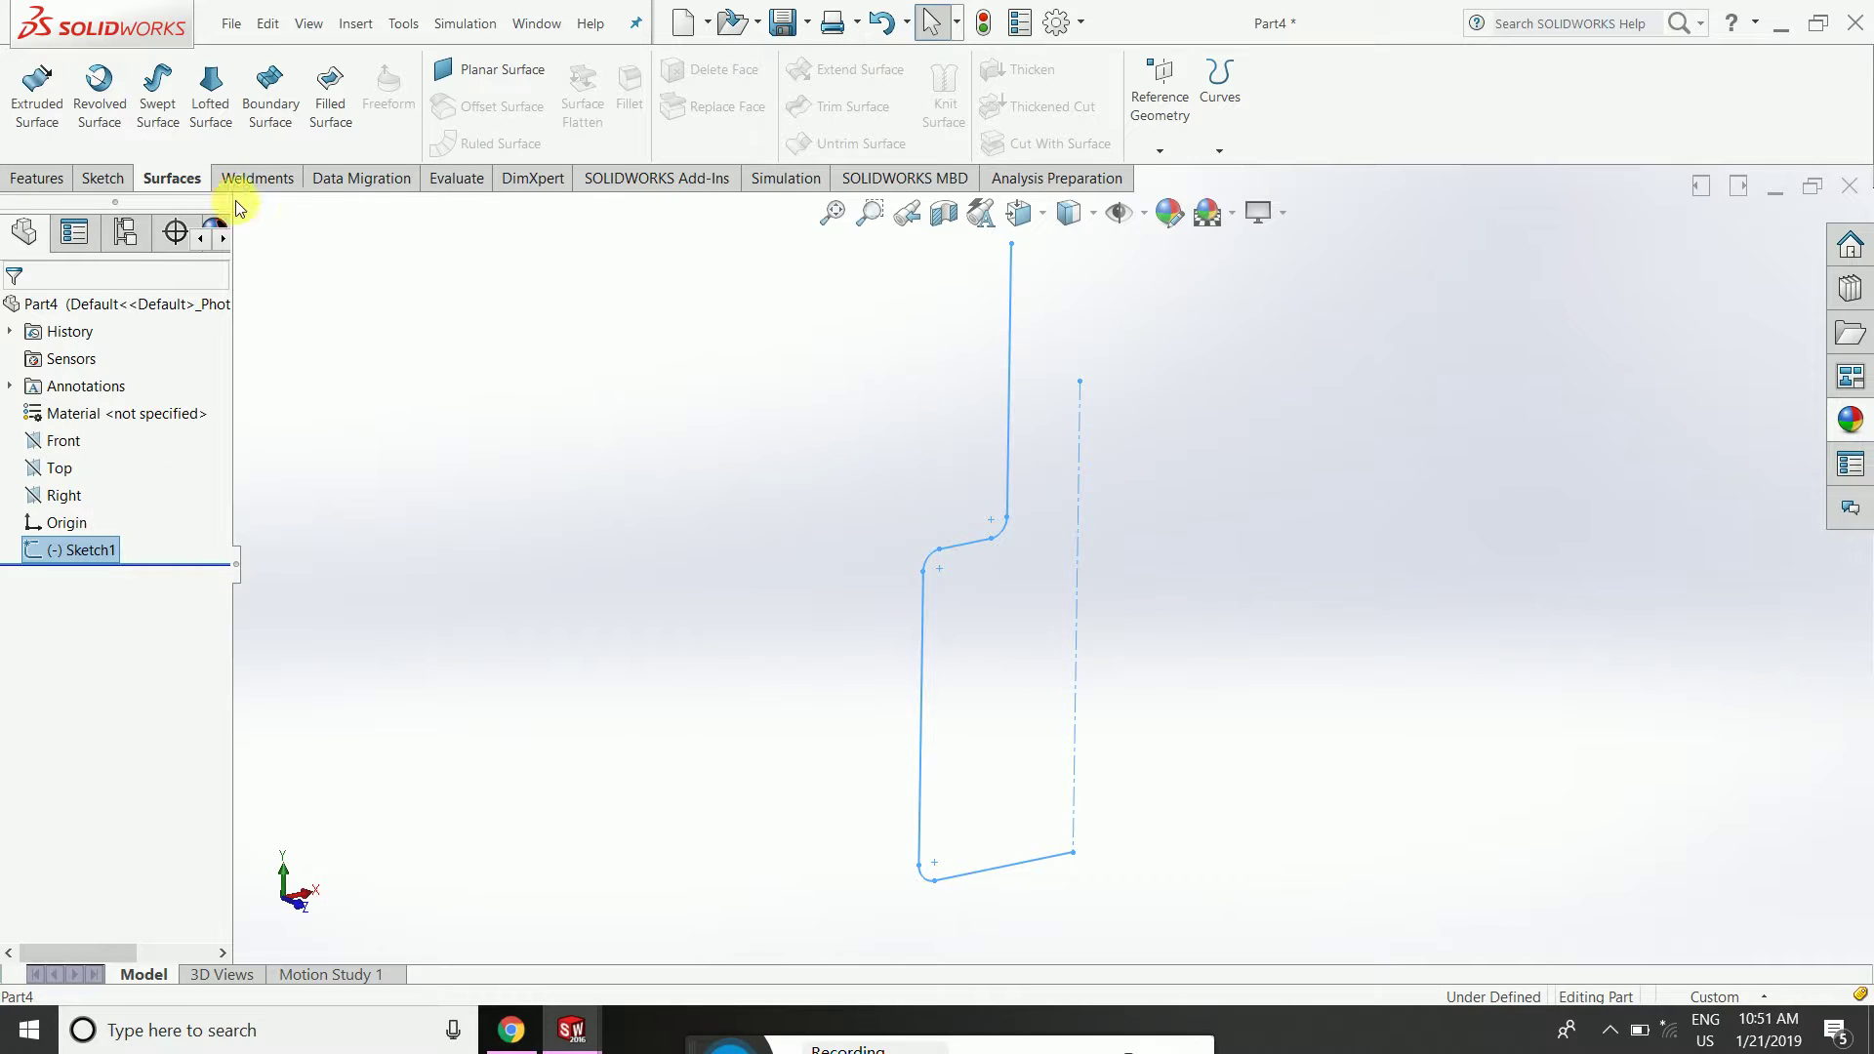
{"action": "left_click", "coordinate": [113, 122]}
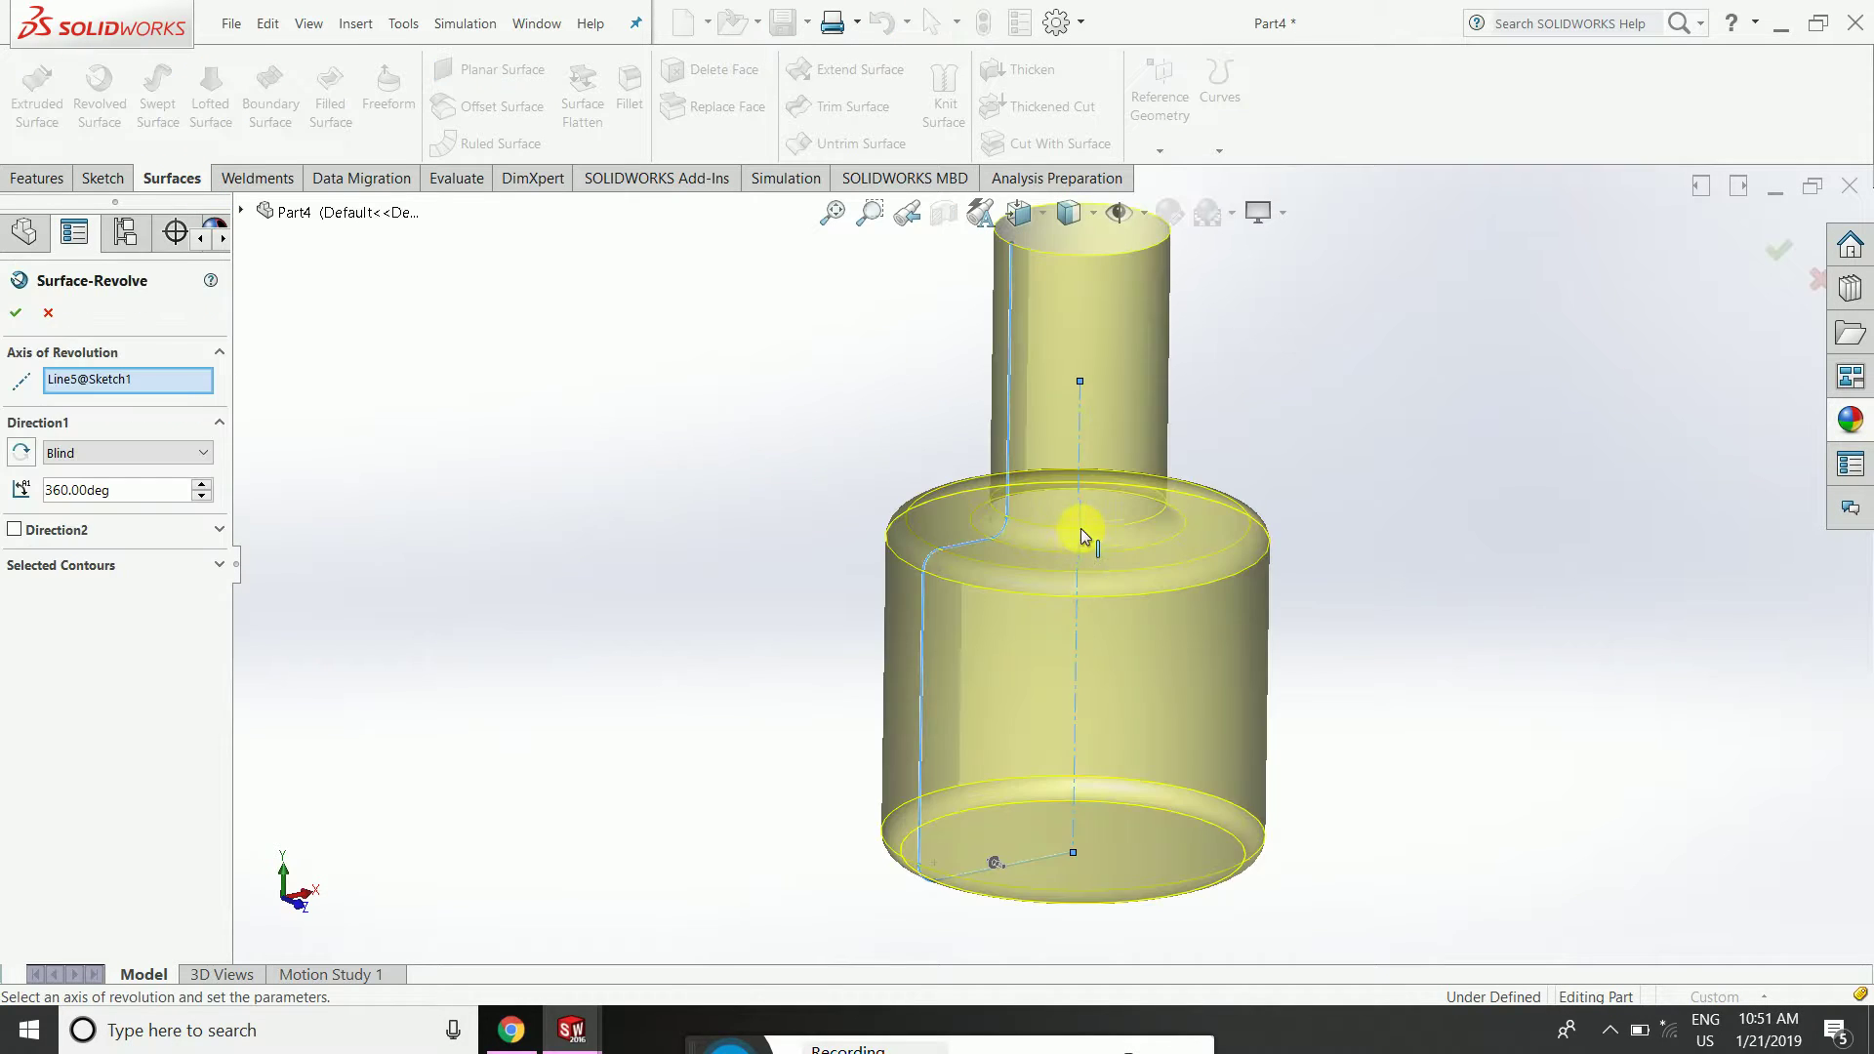
{"action": "mouse_move", "coordinate": [1184, 523]}
{"action": "middle_mouse_down"}
{"action": "mouse_move", "coordinate": [1250, 500]}
{"action": "mouse_move", "coordinate": [1539, 535]}
{"action": "middle_mouse_up"}
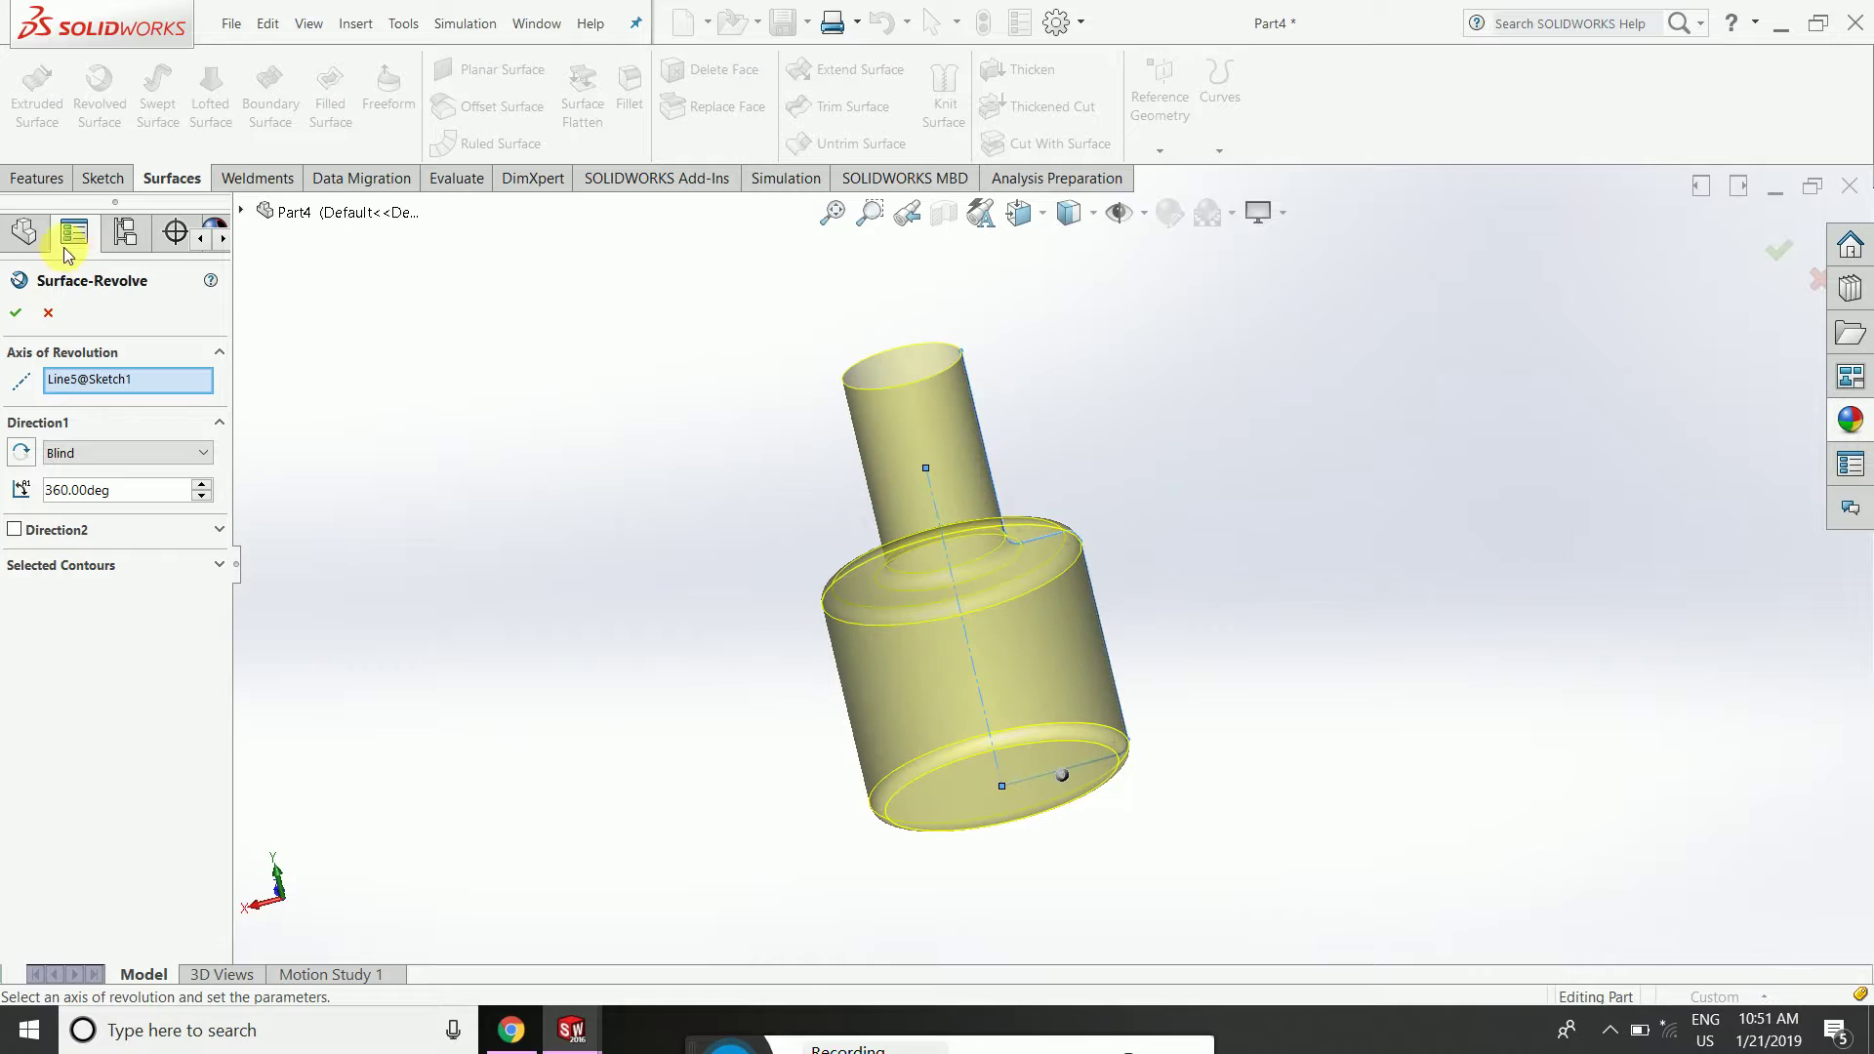
{"action": "left_click", "coordinate": [14, 313]}
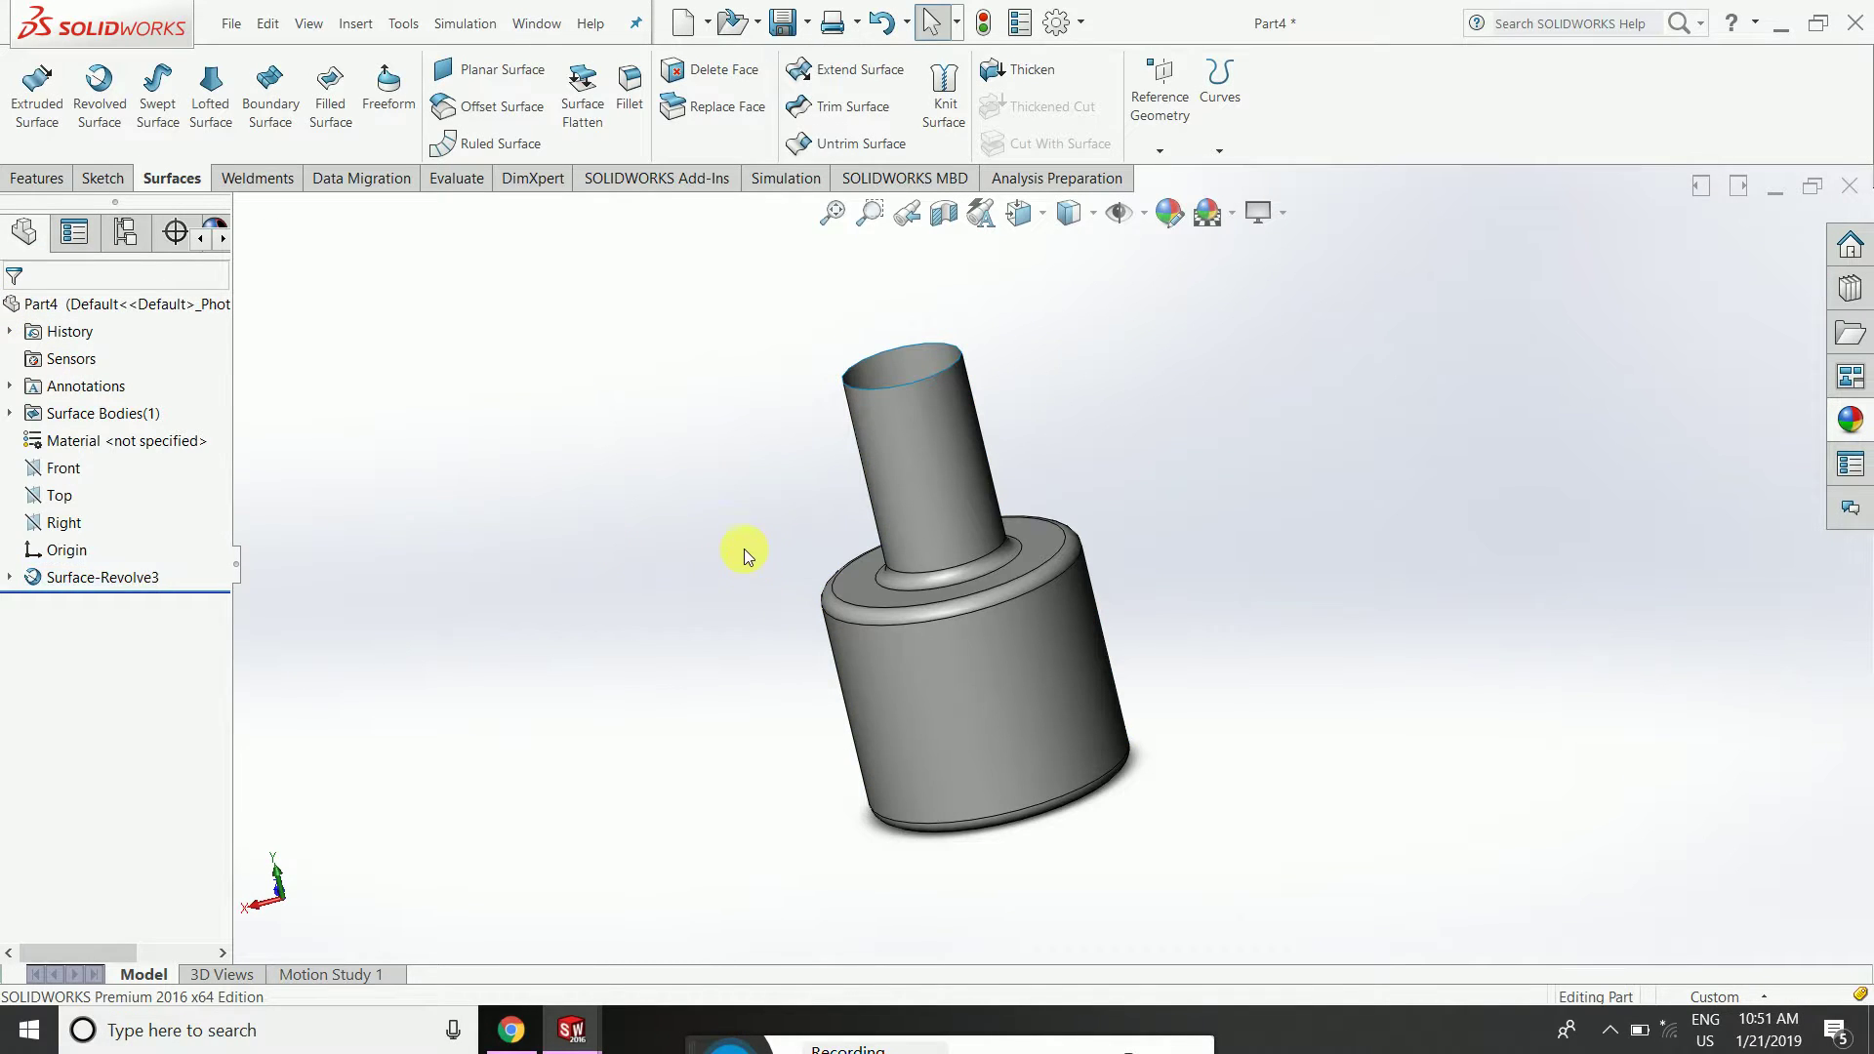
{"action": "mouse_move", "coordinate": [744, 548]}
{"action": "middle_mouse_down"}
{"action": "mouse_move", "coordinate": [989, 473]}
{"action": "mouse_move", "coordinate": [1004, 577]}
{"action": "middle_mouse_up"}
Edit Sketch1 and drag the neck line's top endpoint down, rebuilding a short-necked bottle.
{"action": "left_click", "coordinate": [989, 455]}
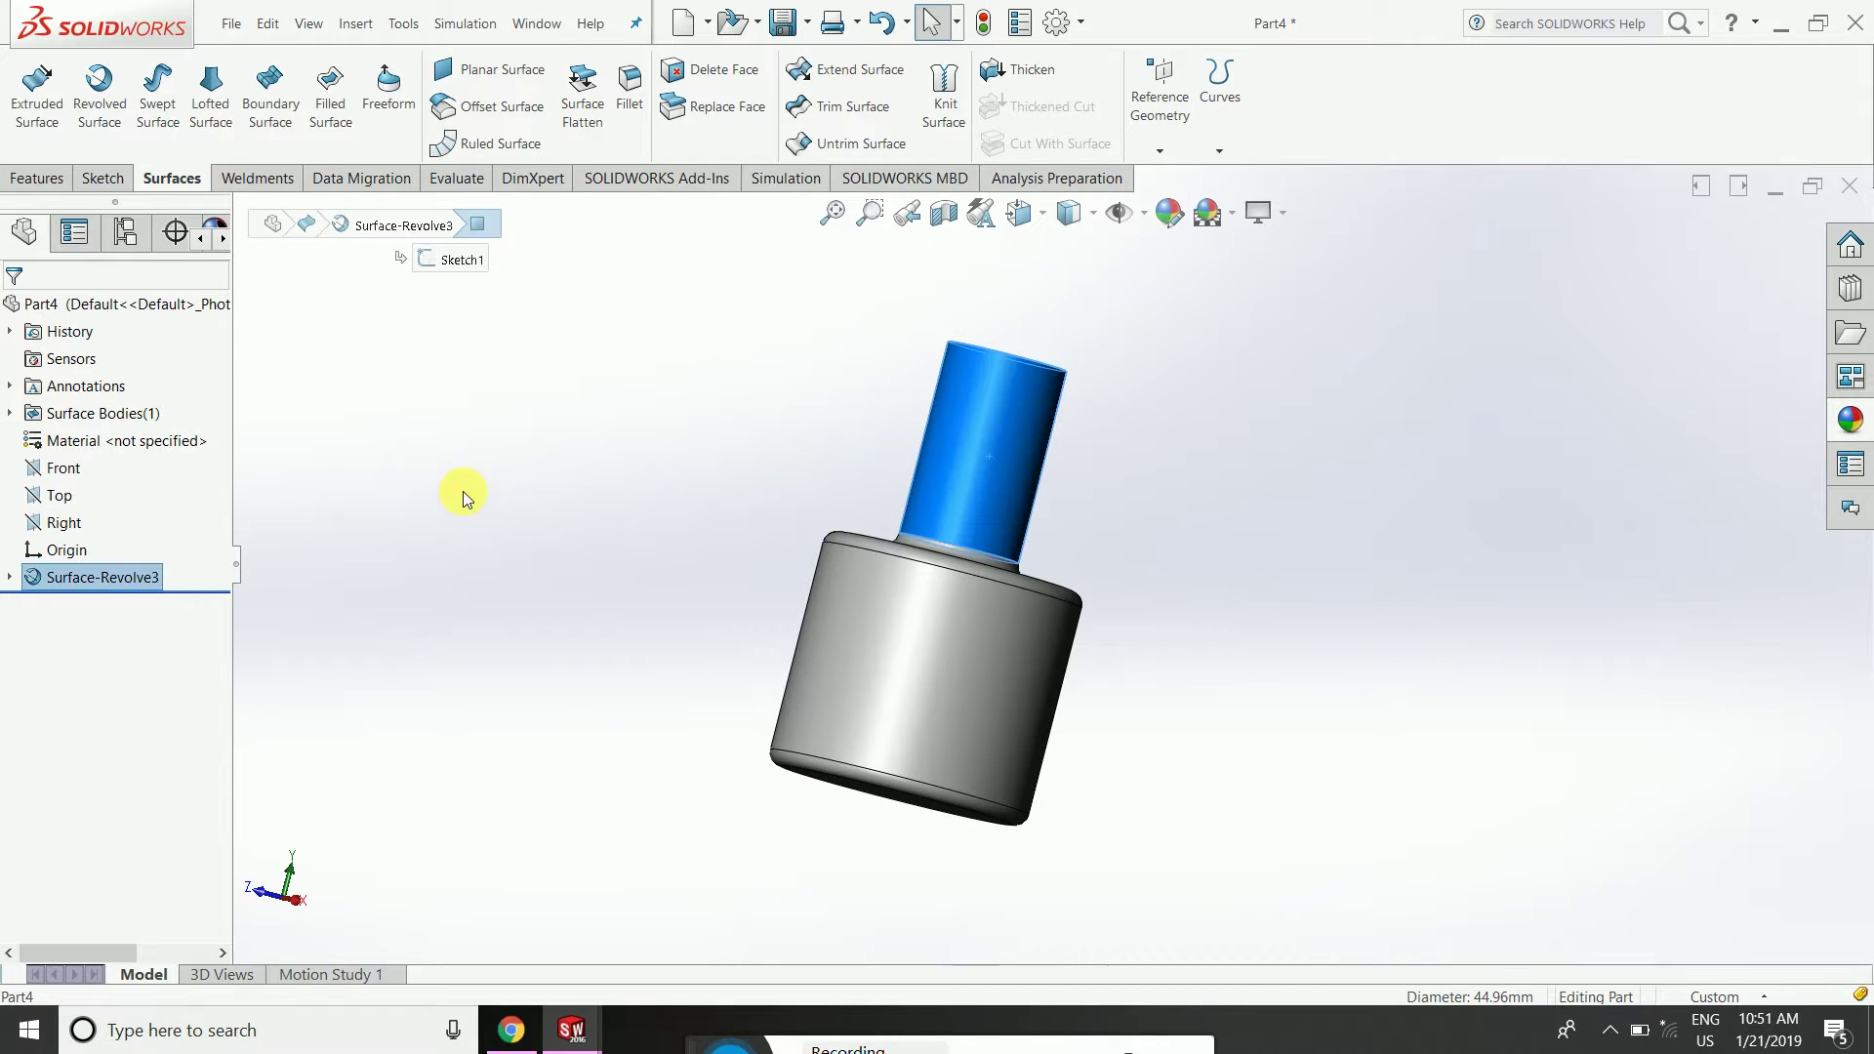
{"action": "left_click", "coordinate": [10, 580]}
{"action": "left_click", "coordinate": [62, 606]}
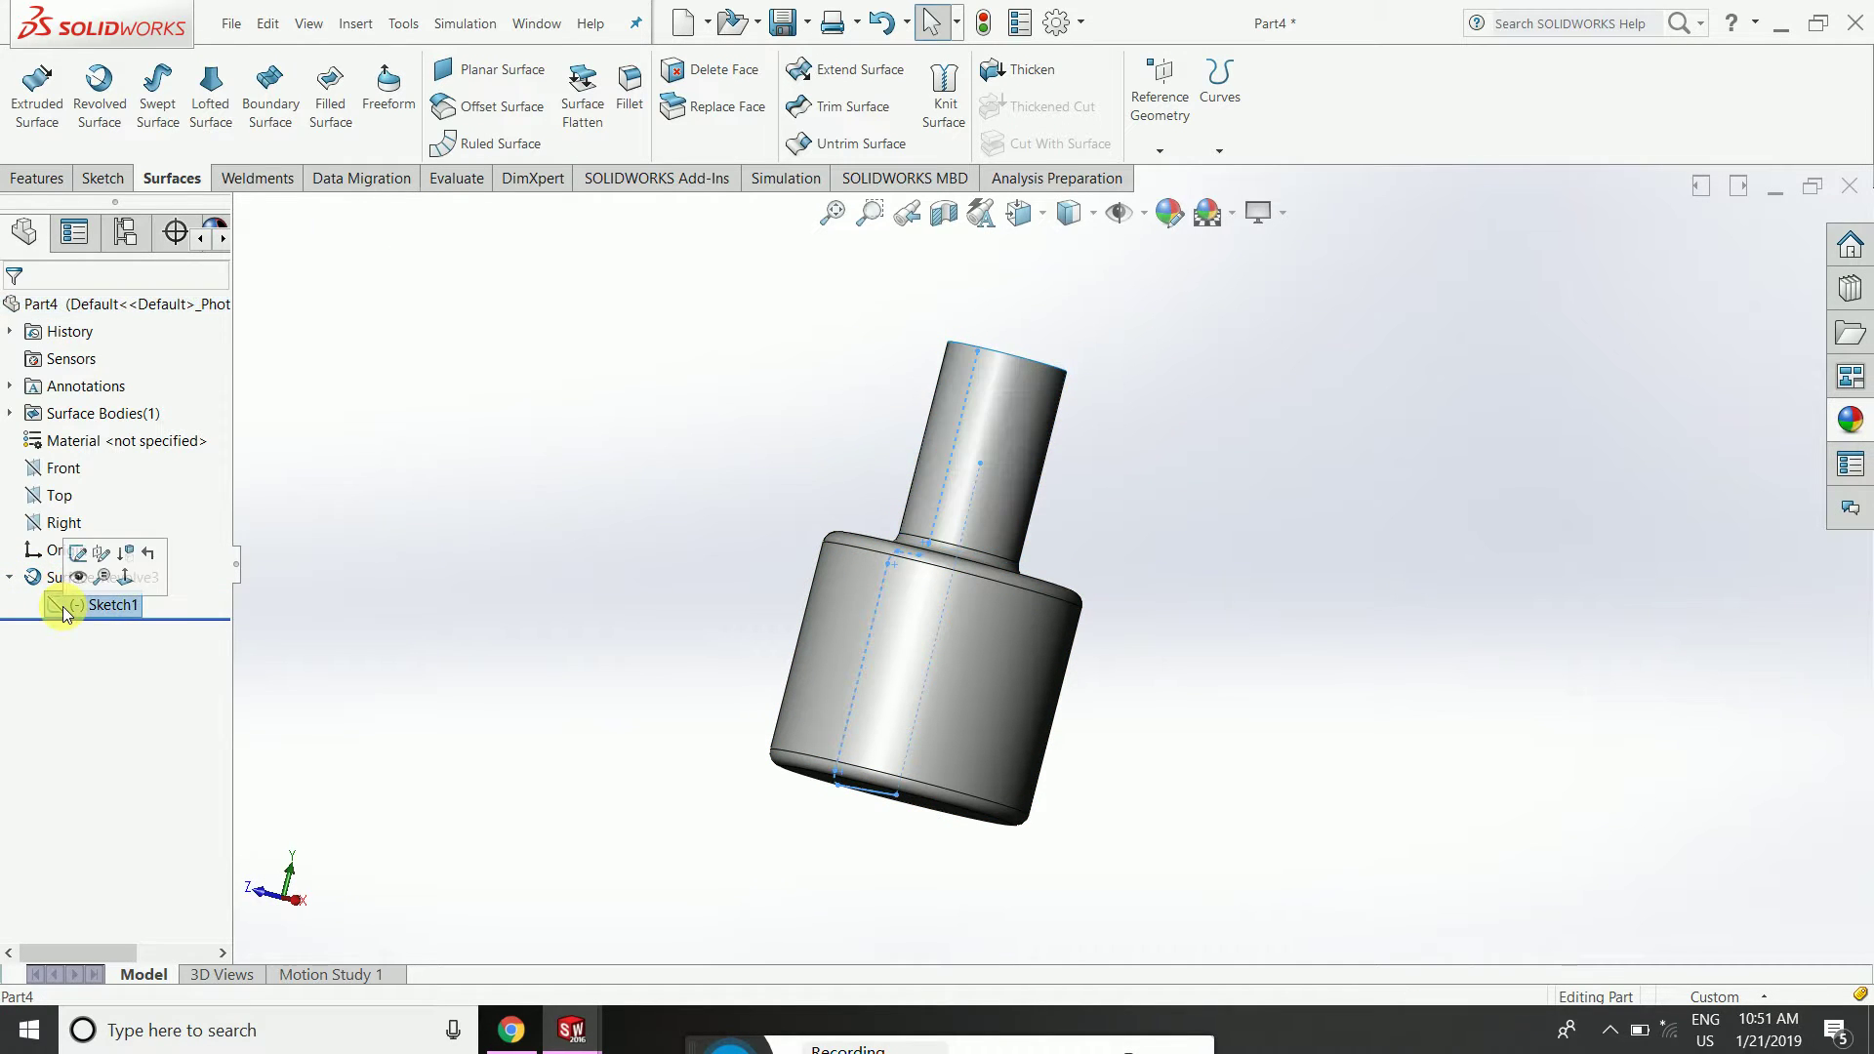
{"action": "left_click", "coordinate": [77, 556]}
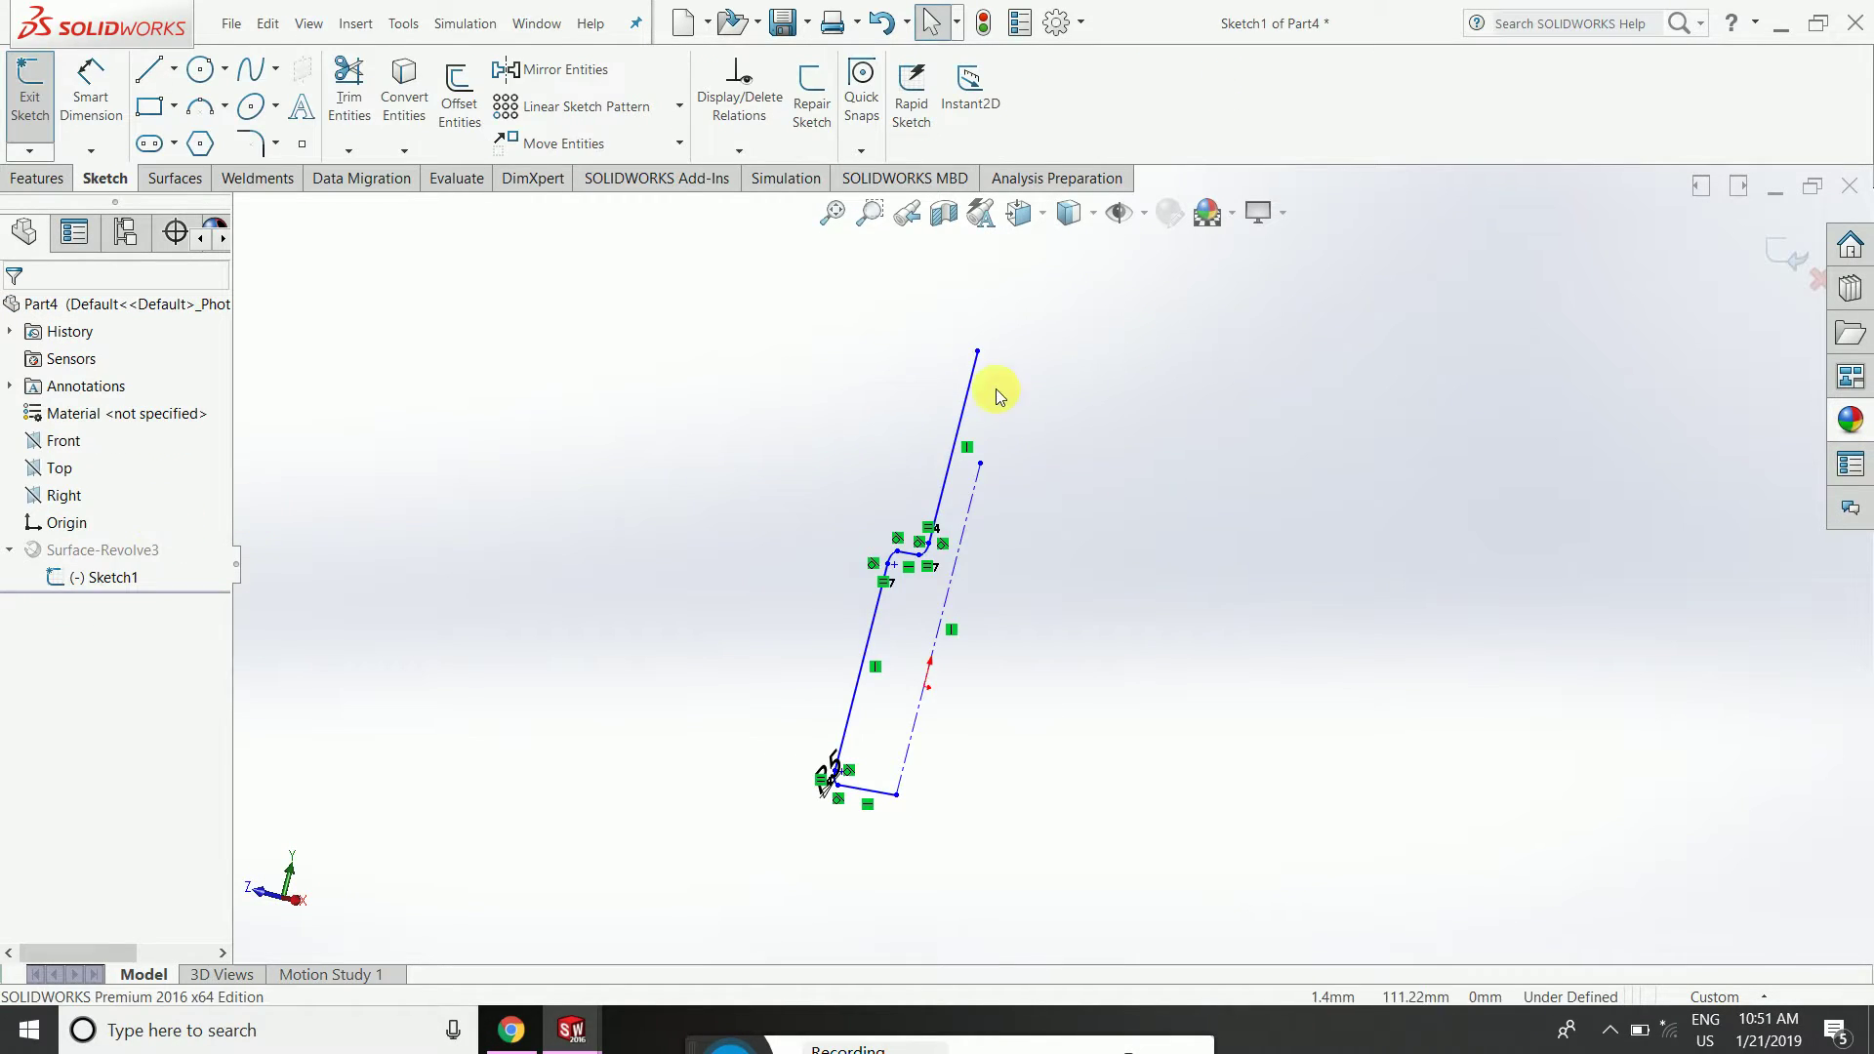
{"action": "left_click_drag", "start_coordinate": [977, 351], "coordinate": [942, 467]}
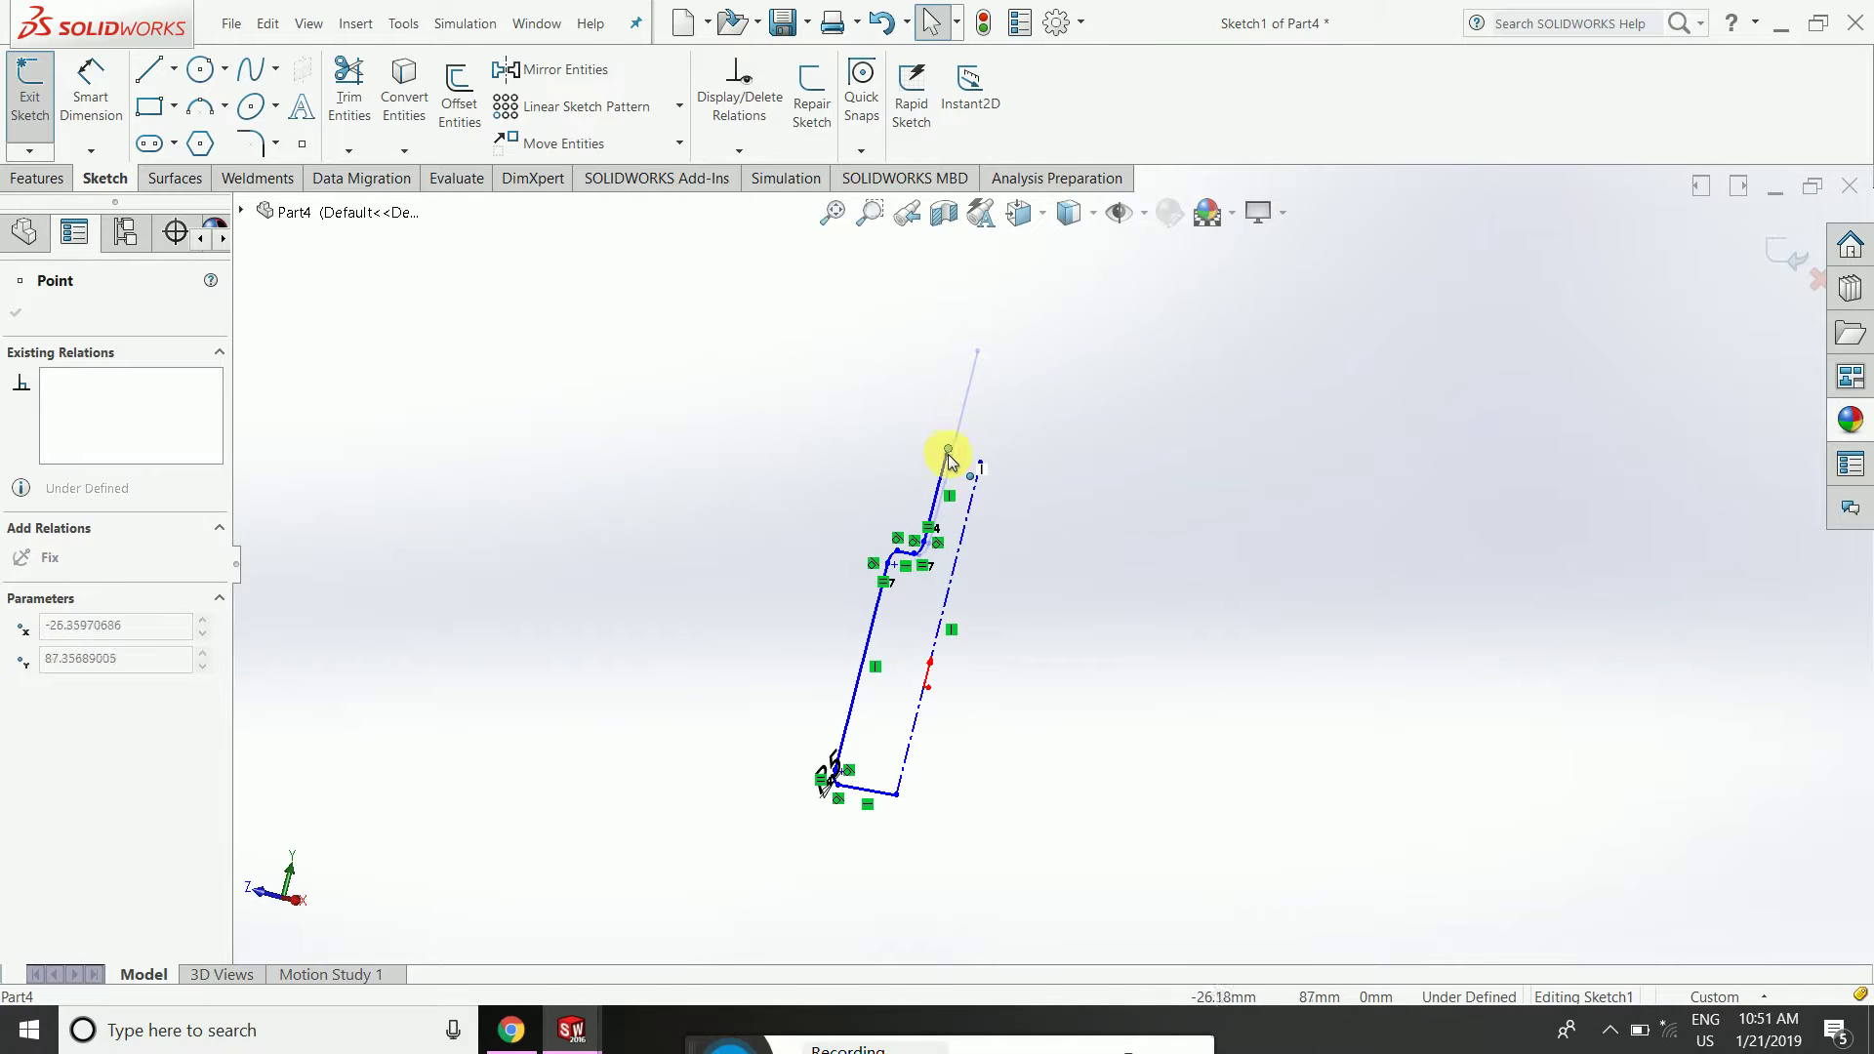
{"action": "left_click_drag", "start_coordinate": [942, 469], "coordinate": [944, 479]}
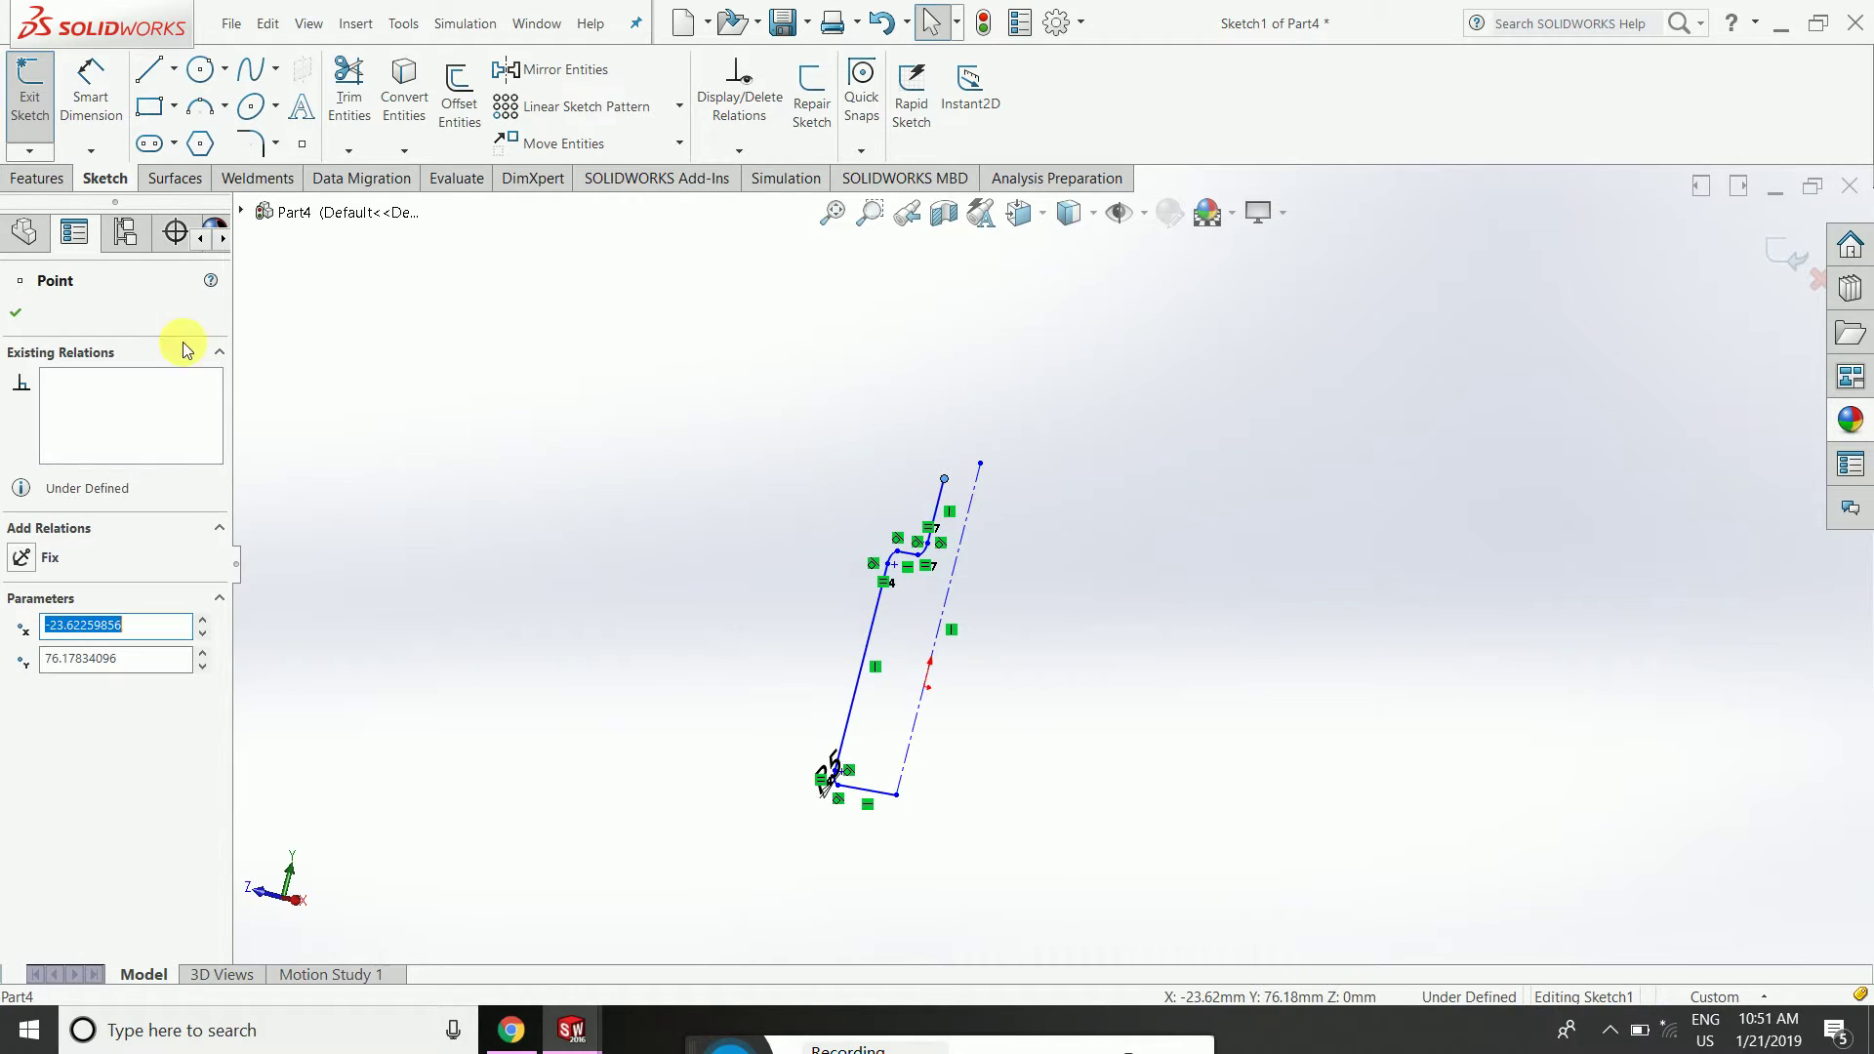
{"action": "left_click", "coordinate": [17, 314]}
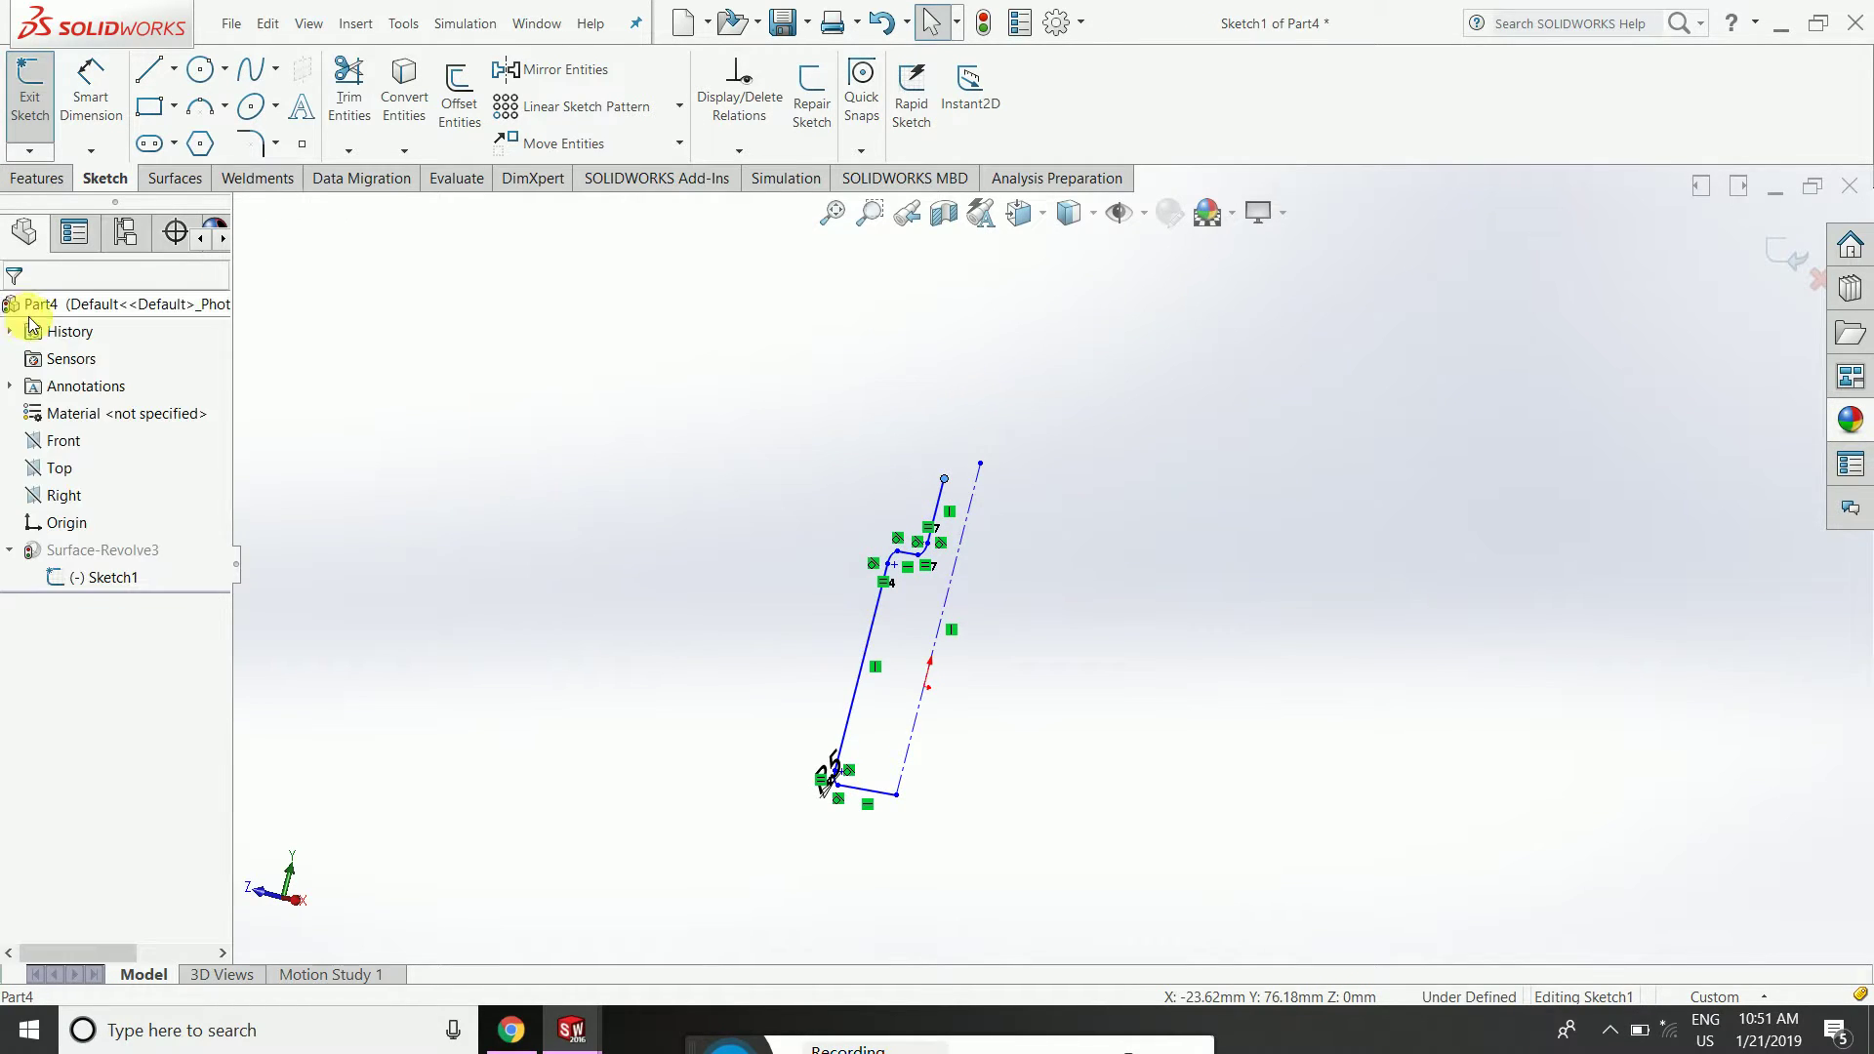
{"action": "left_click", "coordinate": [1782, 262]}
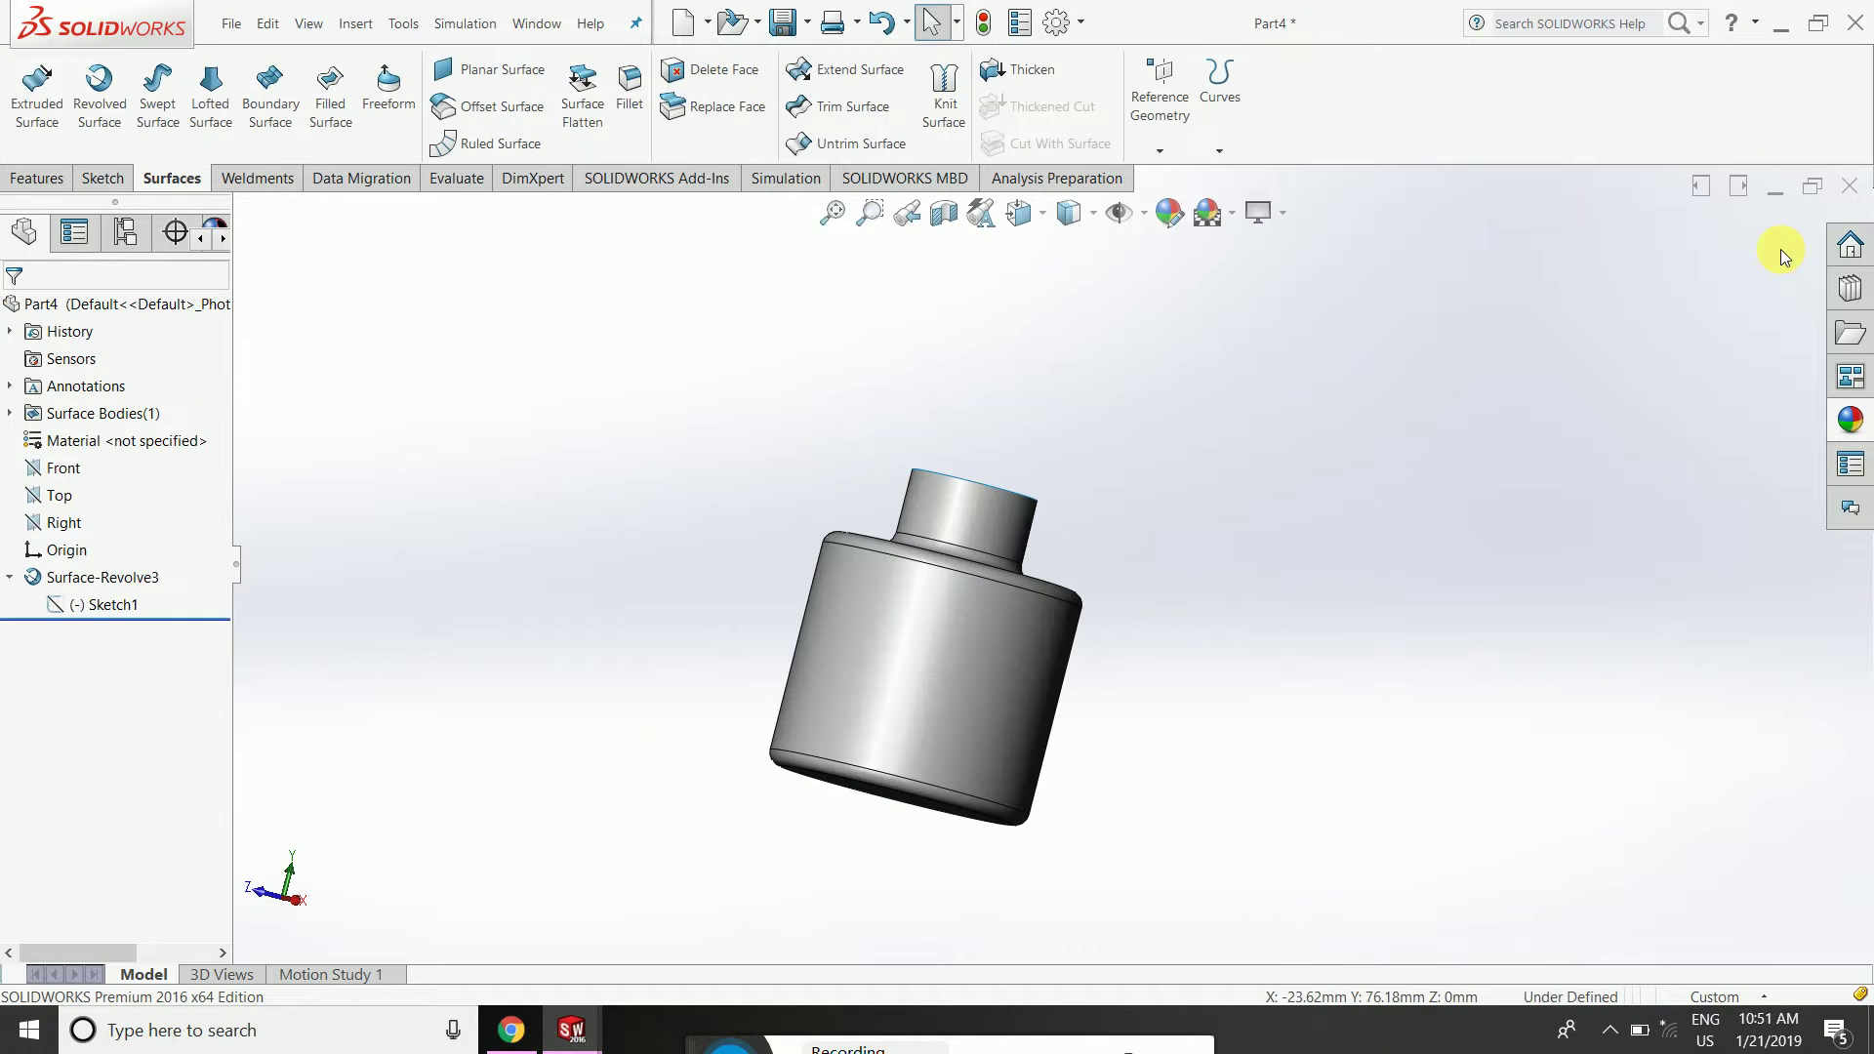
Orbit the short-necked bottle to view it from above, then toward upright.
{"action": "scroll", "coordinate": [1066, 631], "scroll_direction": "down", "scroll_amount": 3}
{"action": "mouse_move", "coordinate": [1100, 585]}
{"action": "middle_mouse_down"}
{"action": "mouse_move", "coordinate": [1023, 799]}
{"action": "mouse_move", "coordinate": [1004, 719]}
{"action": "middle_mouse_up"}
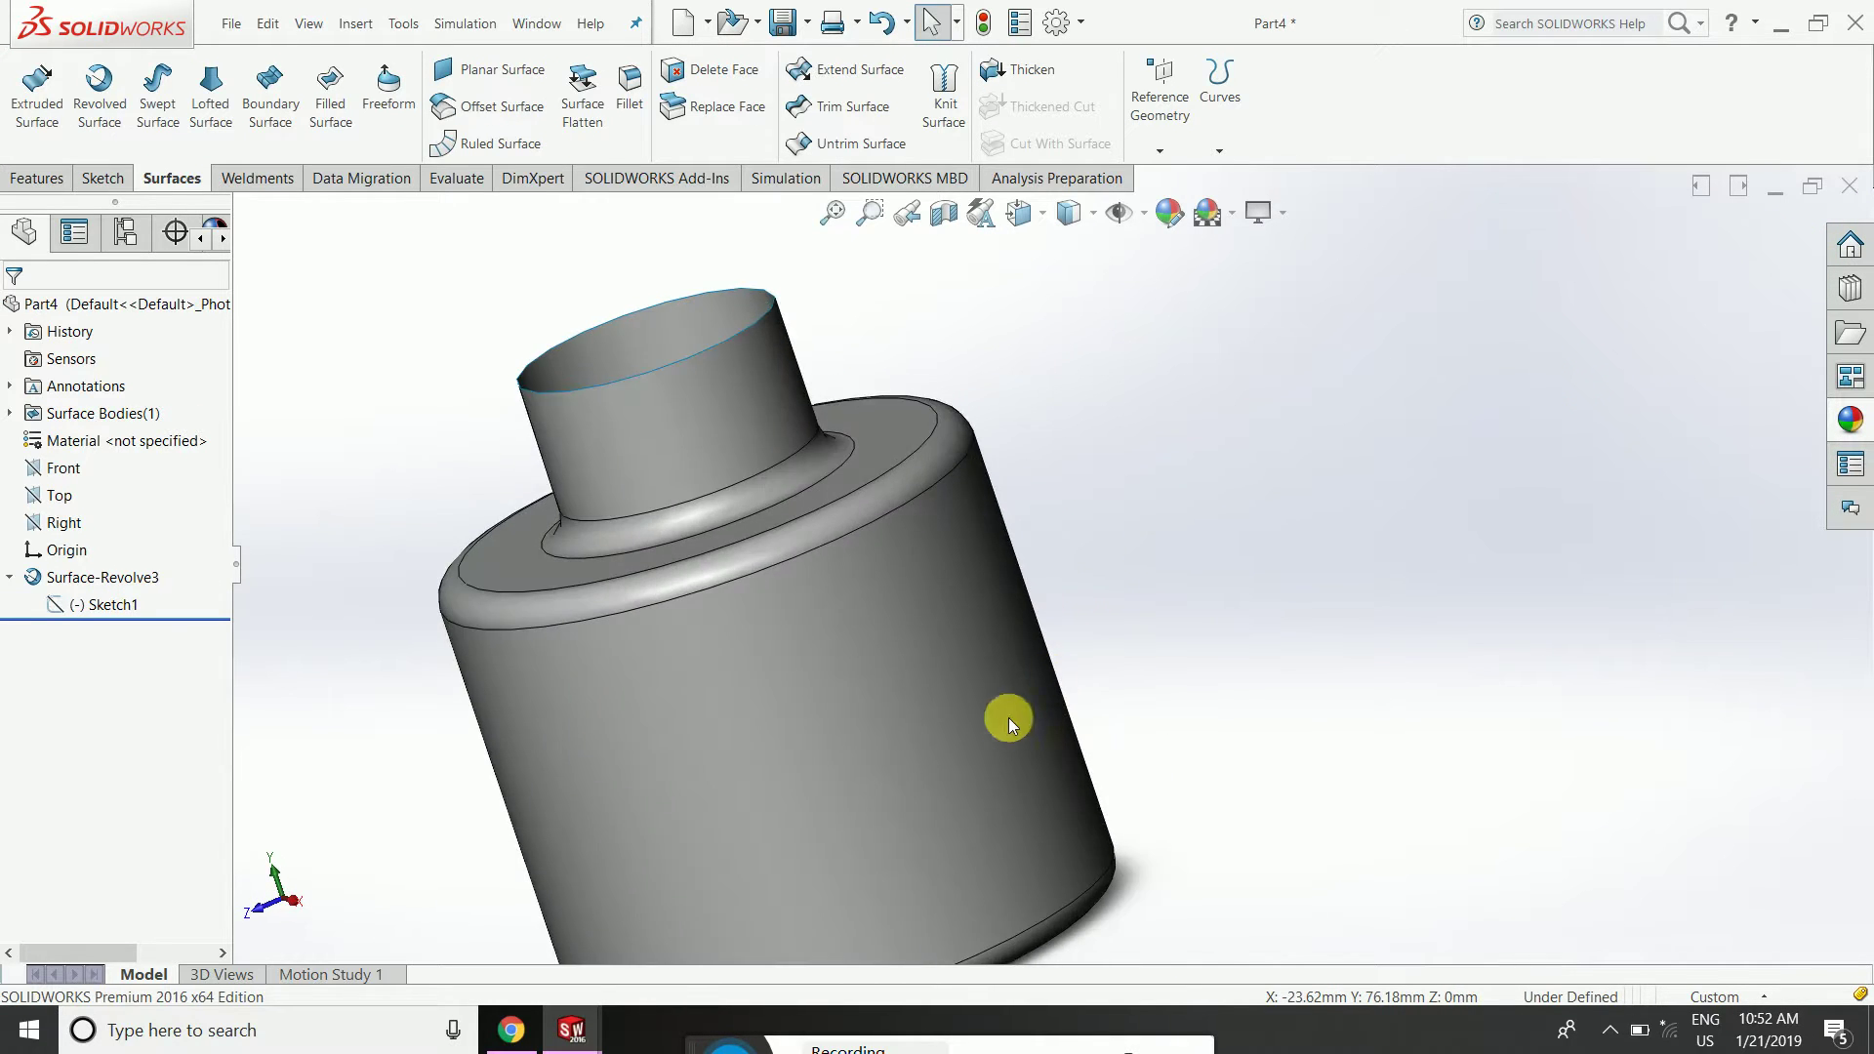
{"action": "scroll", "coordinate": [936, 703], "scroll_direction": "up", "scroll_amount": 3}
{"action": "scroll", "coordinate": [1092, 523], "scroll_direction": "down", "scroll_amount": 3}
{"action": "mouse_move", "coordinate": [1092, 523]}
{"action": "middle_mouse_down"}
{"action": "mouse_move", "coordinate": [1249, 615]}
{"action": "mouse_move", "coordinate": [1106, 584]}
{"action": "mouse_move", "coordinate": [1043, 543]}
{"action": "mouse_move", "coordinate": [1344, 504]}
{"action": "mouse_move", "coordinate": [1367, 700]}
{"action": "mouse_move", "coordinate": [1109, 711]}
{"action": "mouse_move", "coordinate": [991, 565]}
{"action": "mouse_move", "coordinate": [1108, 615]}
{"action": "mouse_move", "coordinate": [1380, 593]}
{"action": "mouse_move", "coordinate": [1526, 389]}
{"action": "mouse_move", "coordinate": [1421, 627]}
{"action": "mouse_move", "coordinate": [723, 547]}
{"action": "mouse_move", "coordinate": [1119, 623]}
{"action": "mouse_move", "coordinate": [1142, 536]}
{"action": "middle_mouse_up"}
Zoom in, then bring up the context menu for Material <not specified>.
{"action": "scroll", "coordinate": [1119, 623], "scroll_direction": "down", "scroll_amount": 3}
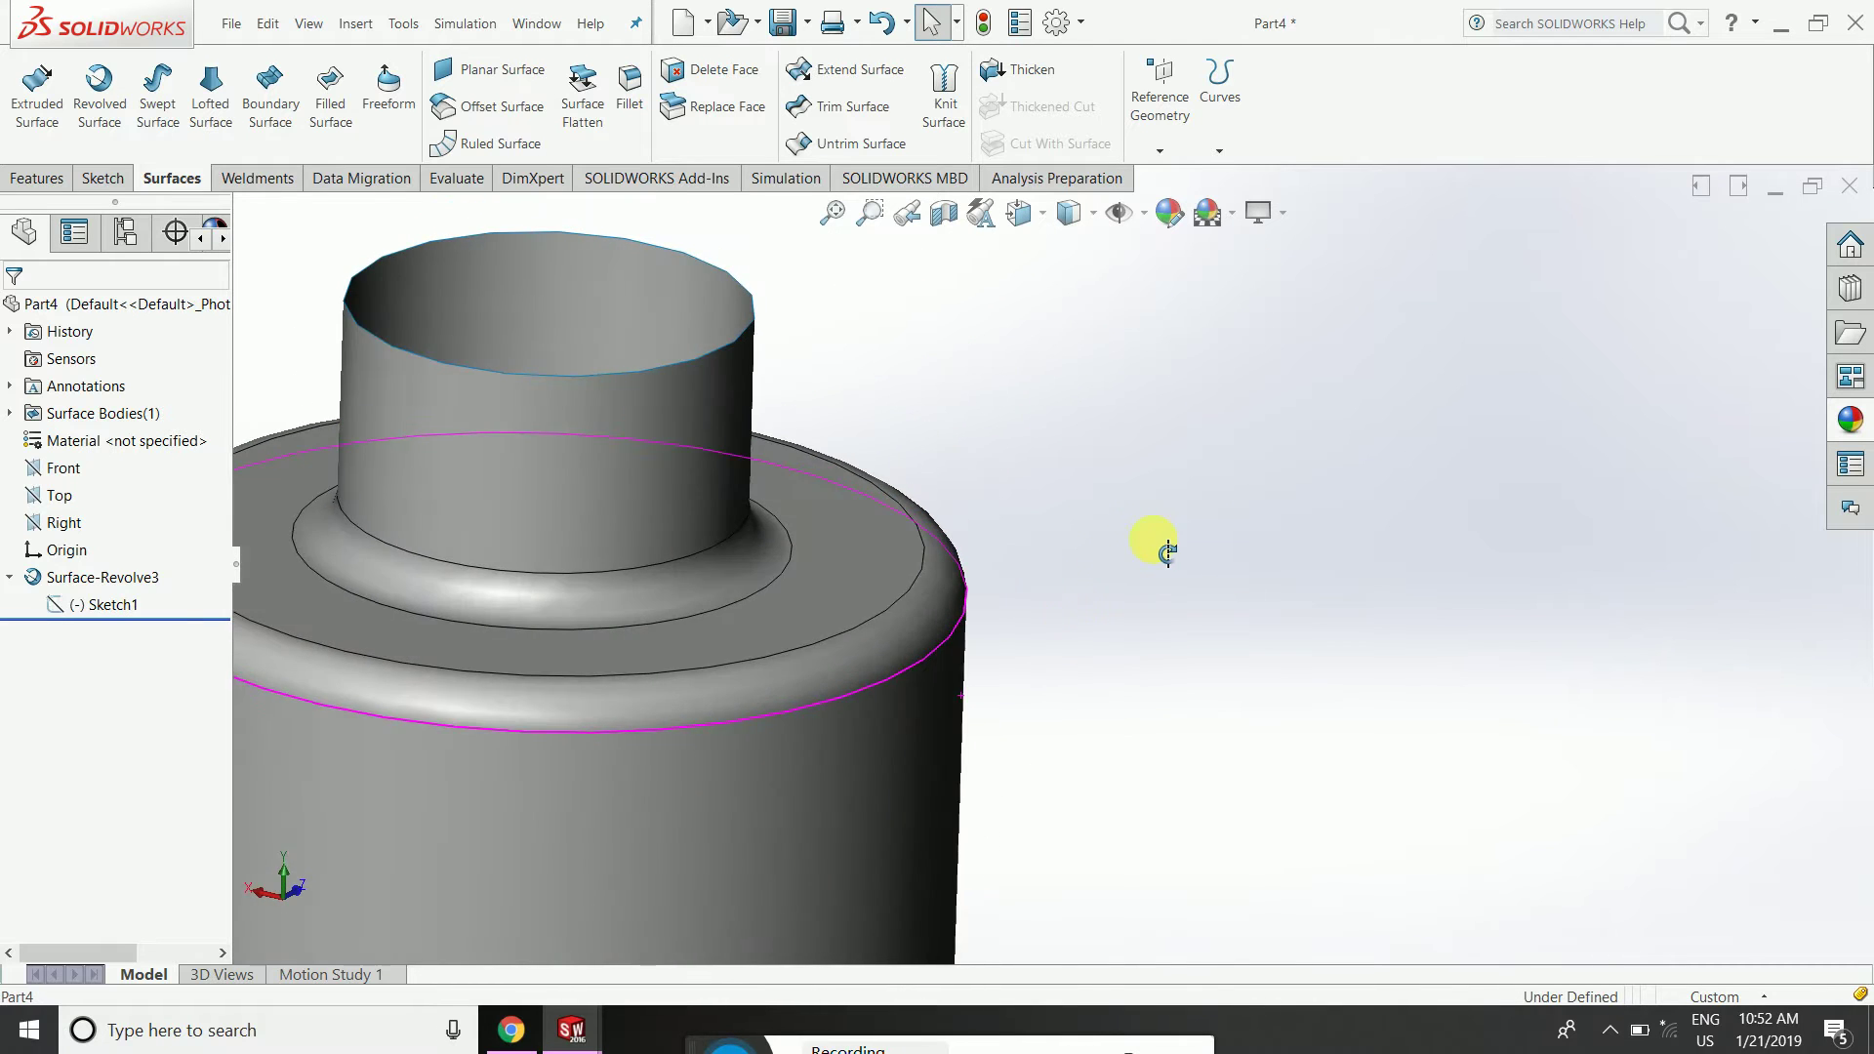
{"action": "scroll", "coordinate": [879, 625], "scroll_direction": "up", "scroll_amount": 3}
{"action": "scroll", "coordinate": [769, 695], "scroll_direction": "down", "scroll_amount": 2}
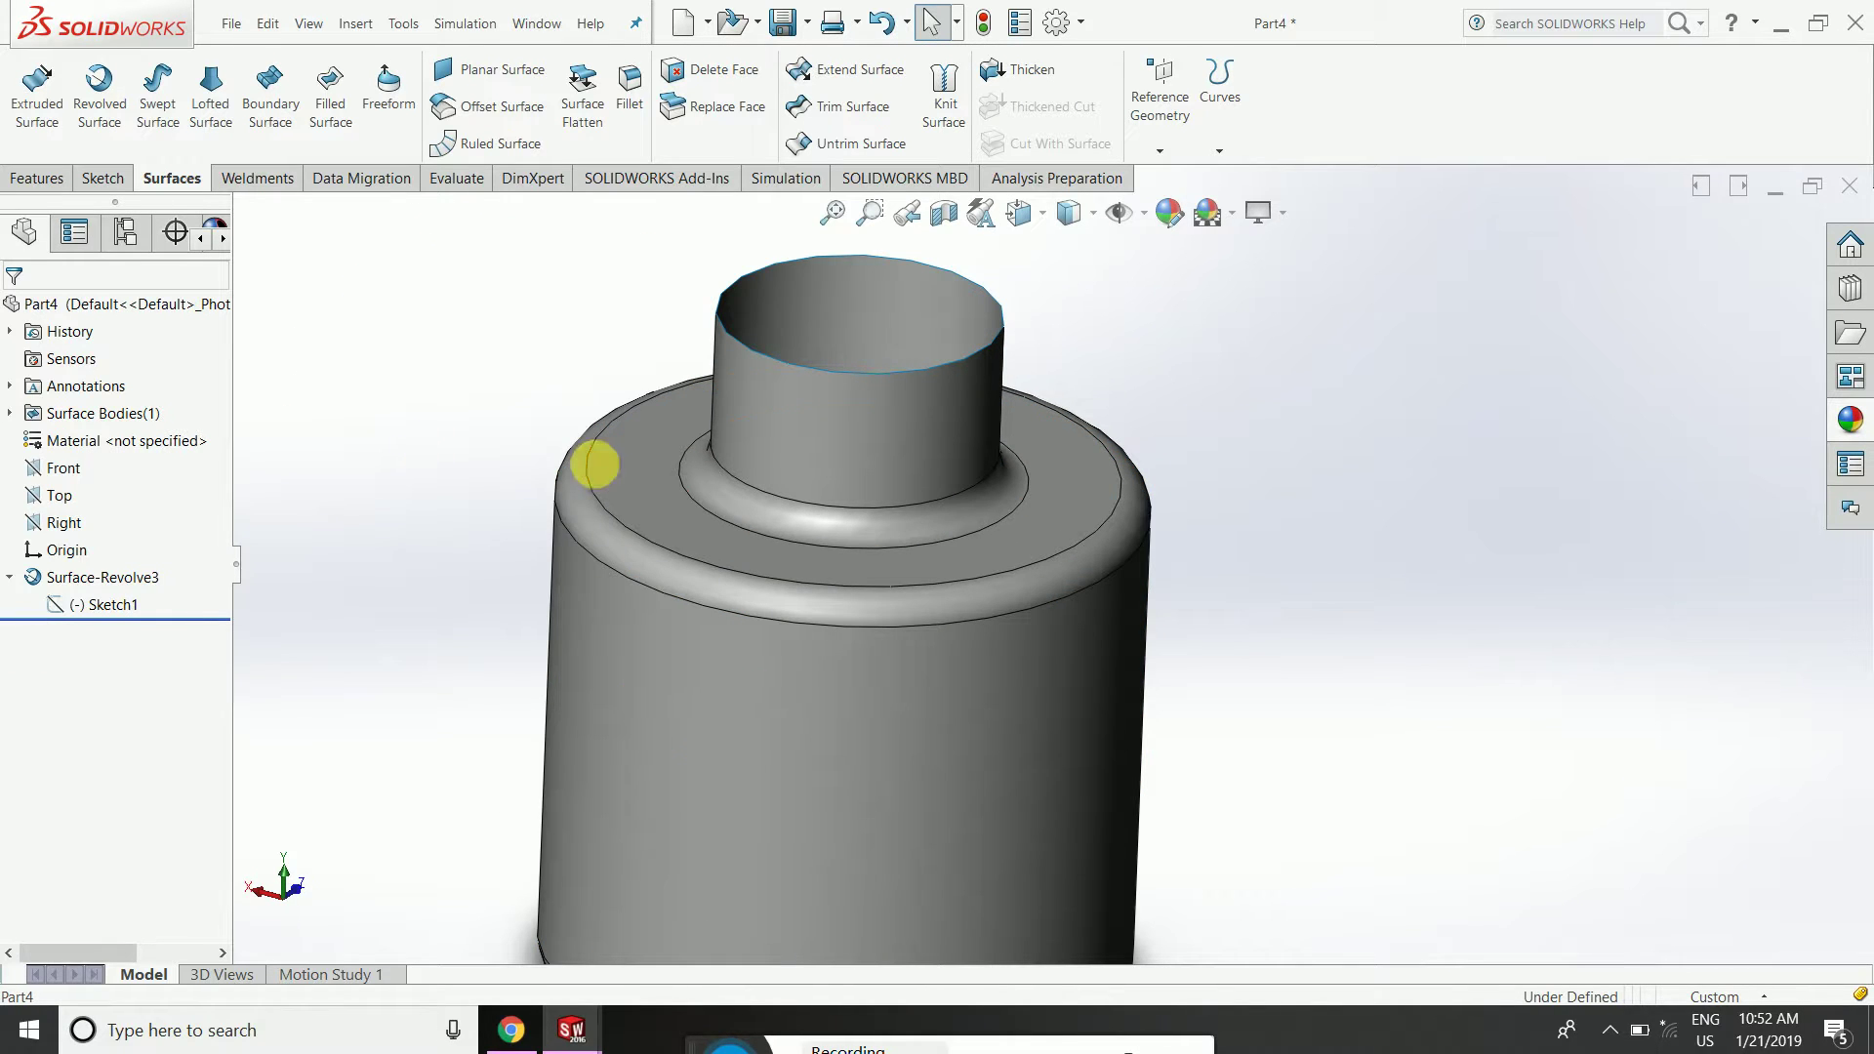
{"action": "left_click", "coordinate": [136, 442]}
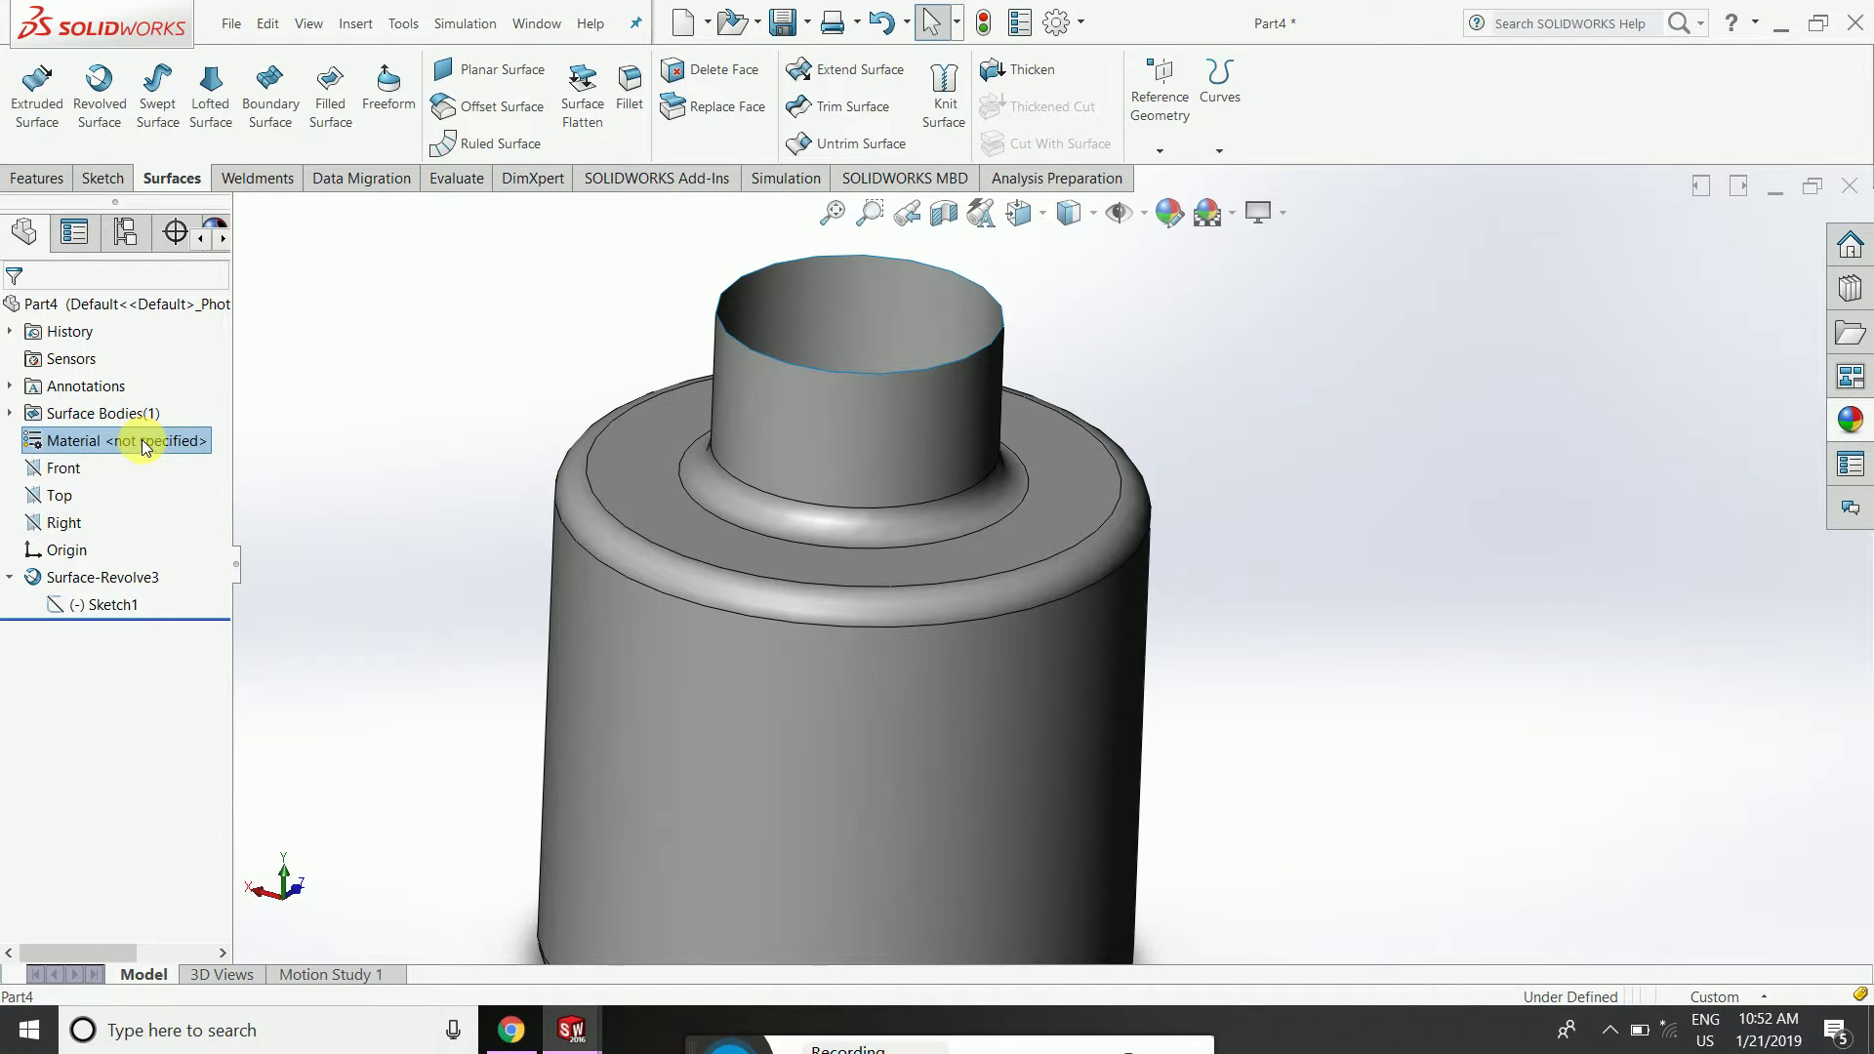
{"action": "right_click", "coordinate": [143, 440]}
Apply 1060 Alloy from the Aluminium Alloys library to the part and close the editor.
{"action": "left_click", "coordinate": [198, 455]}
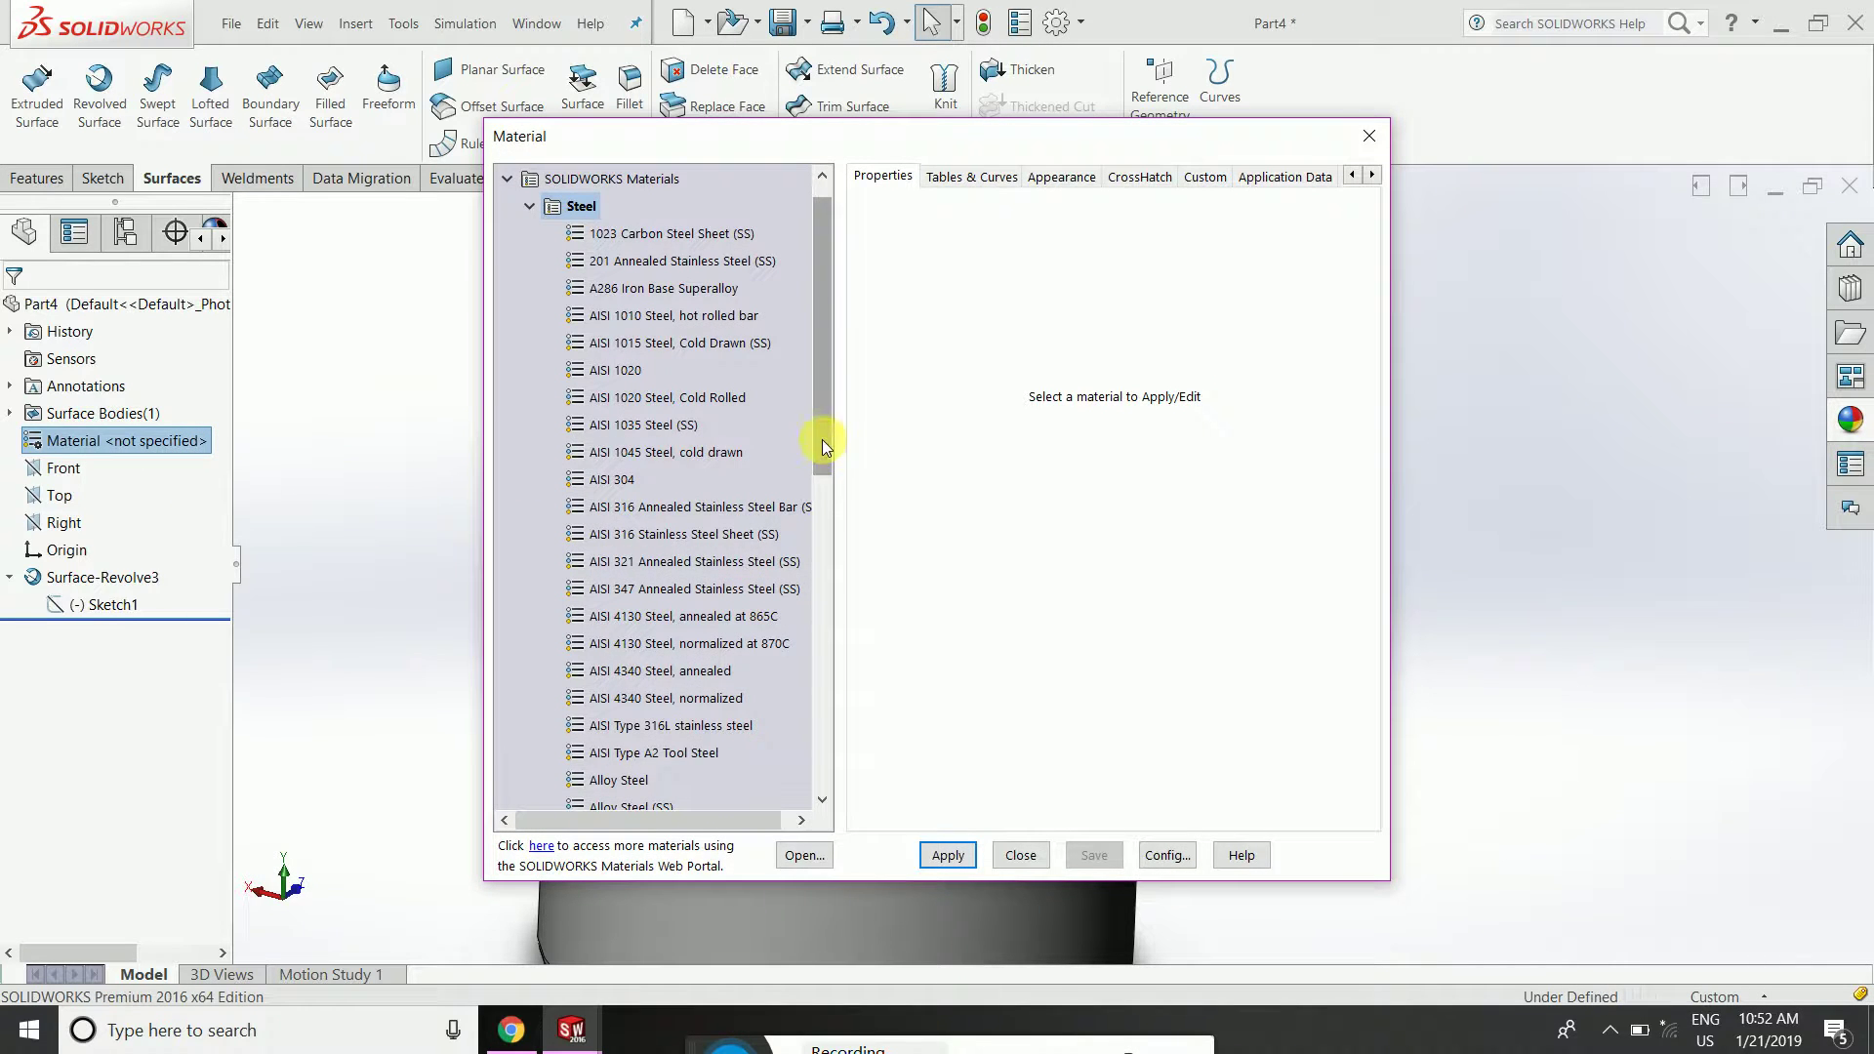
{"action": "left_click_drag", "start_coordinate": [821, 439], "coordinate": [820, 659]}
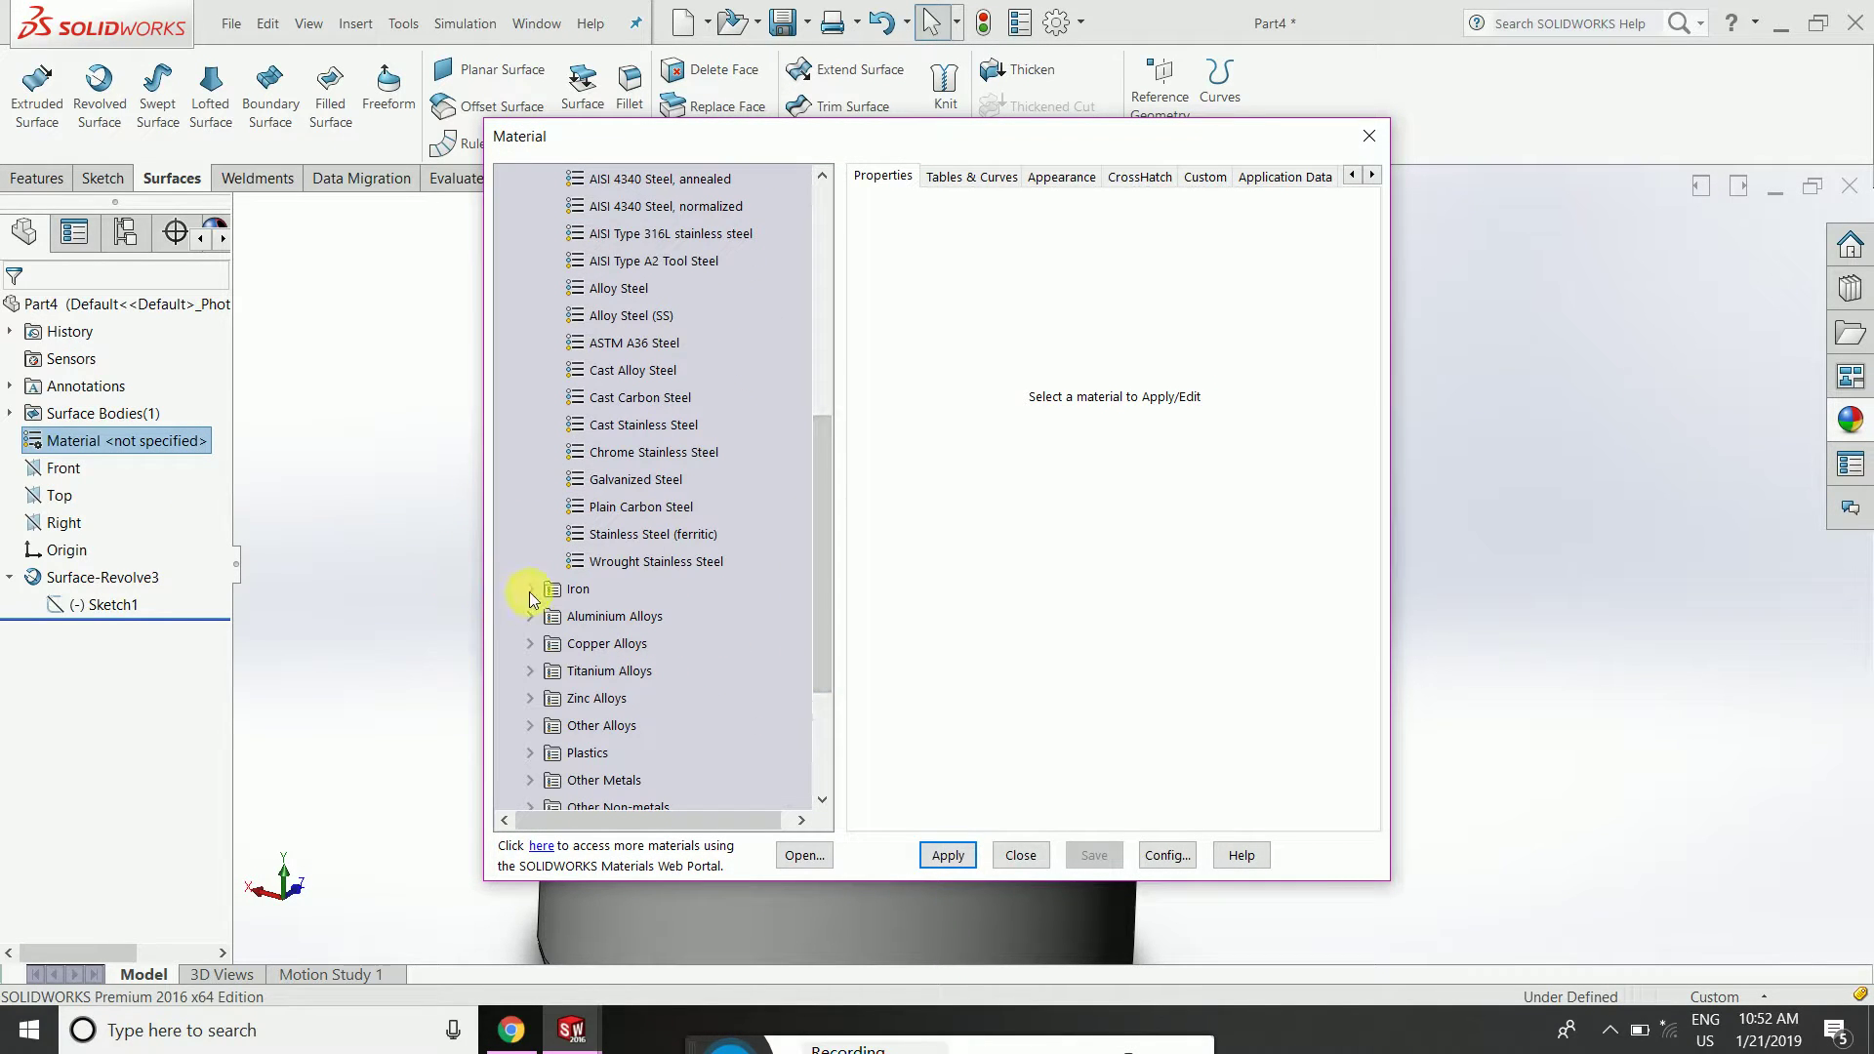
{"action": "left_click", "coordinate": [533, 615]}
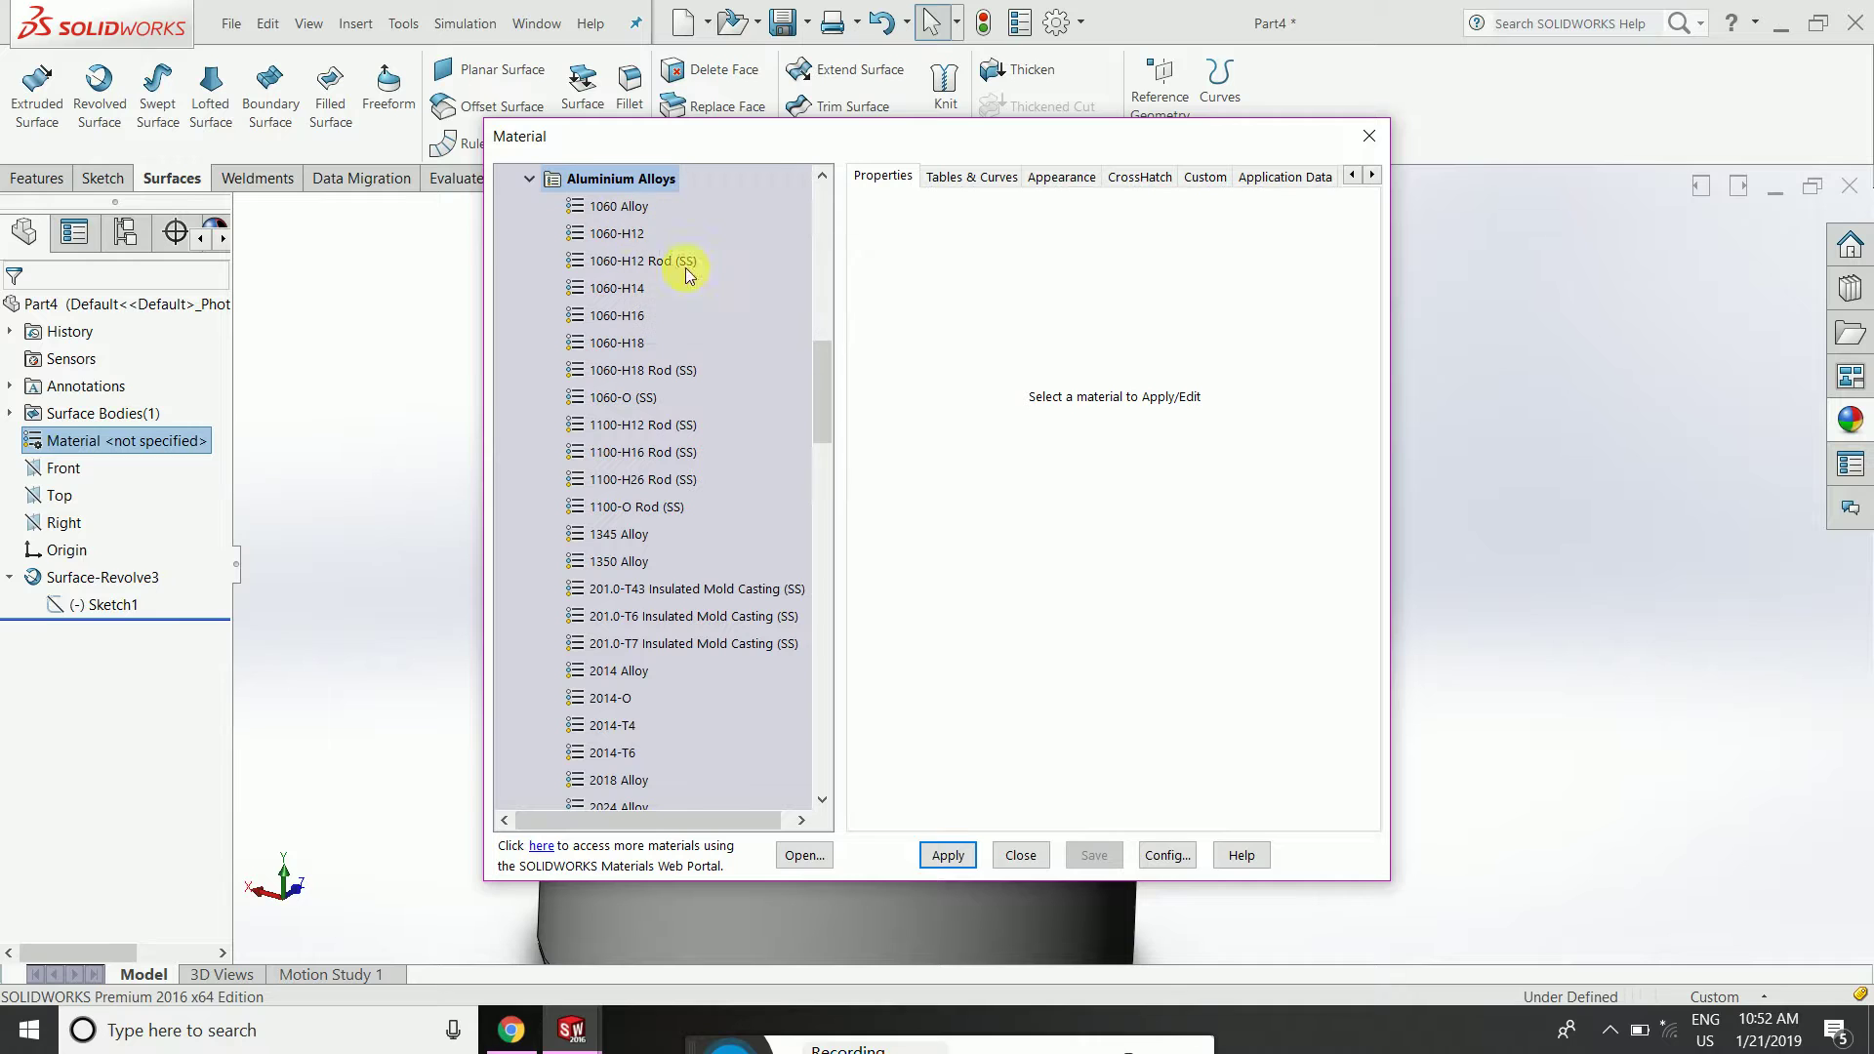
{"action": "left_click_drag", "start_coordinate": [820, 394], "coordinate": [821, 383]}
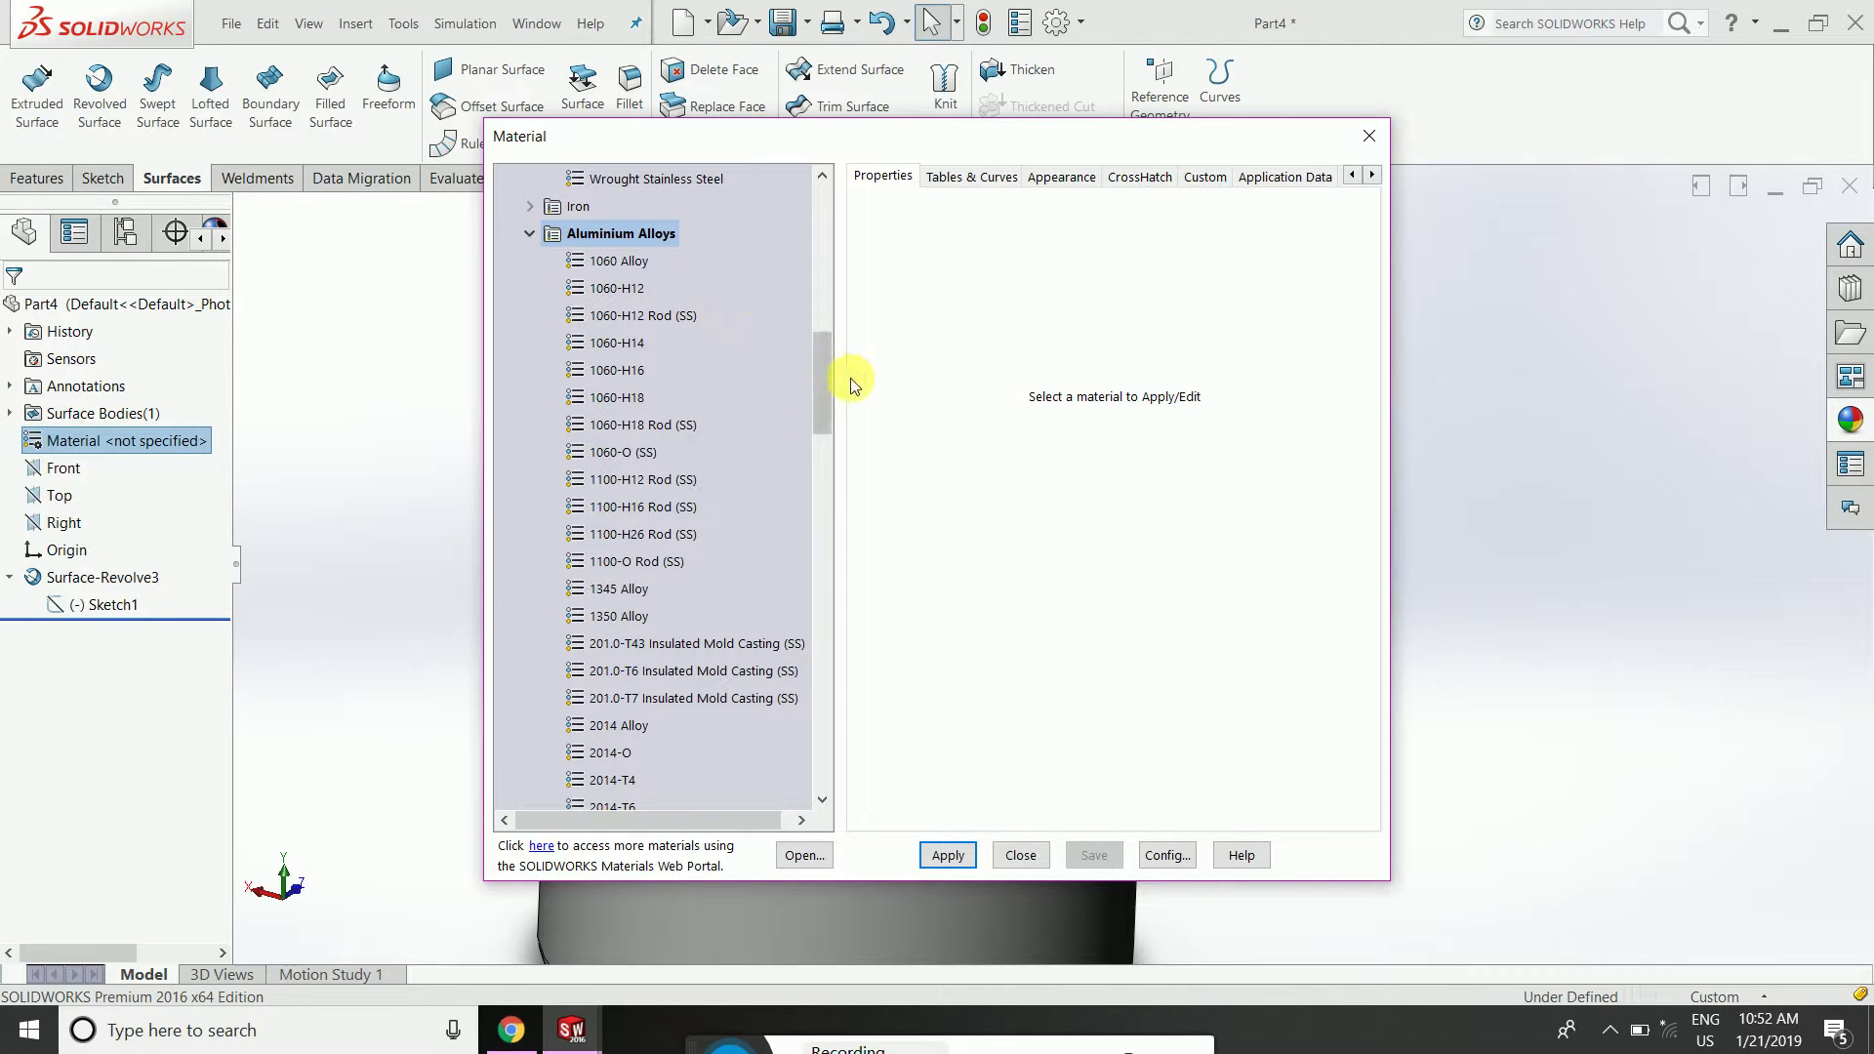
{"action": "left_click", "coordinate": [634, 261]}
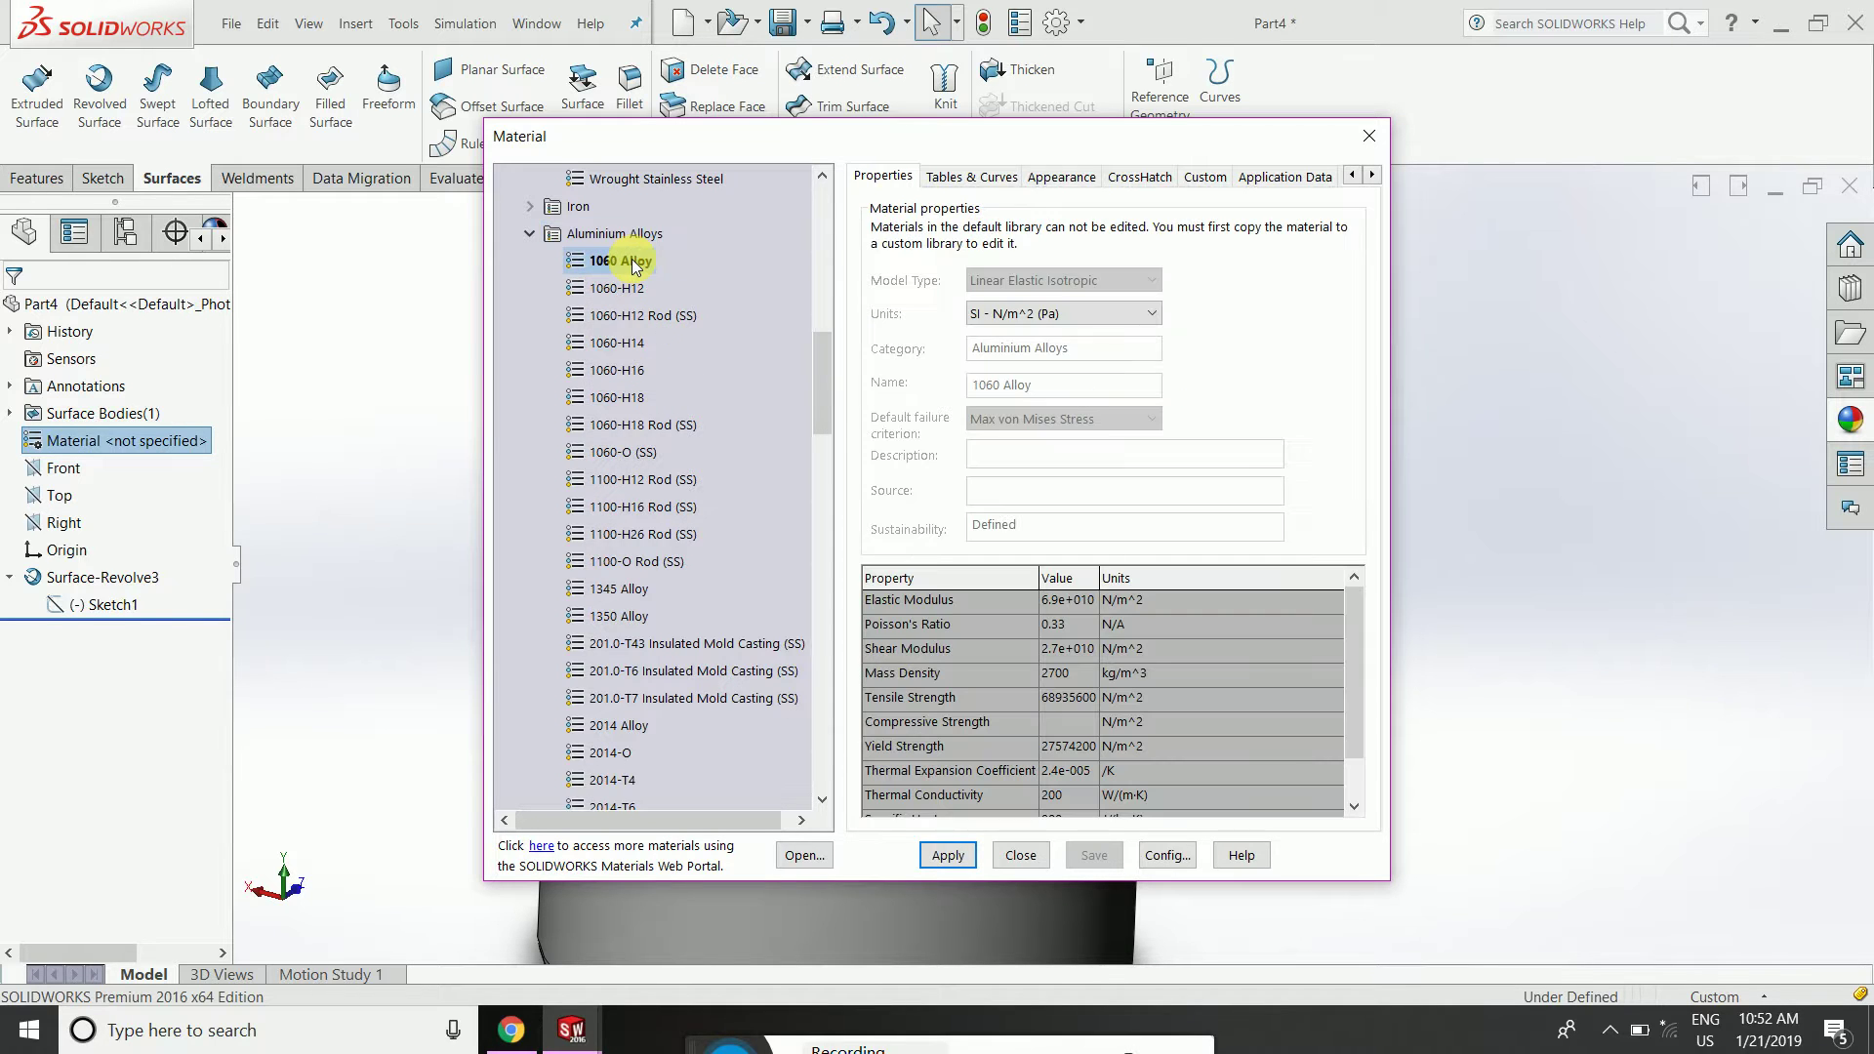
{"action": "left_click", "coordinate": [948, 857]}
{"action": "left_click", "coordinate": [1021, 856]}
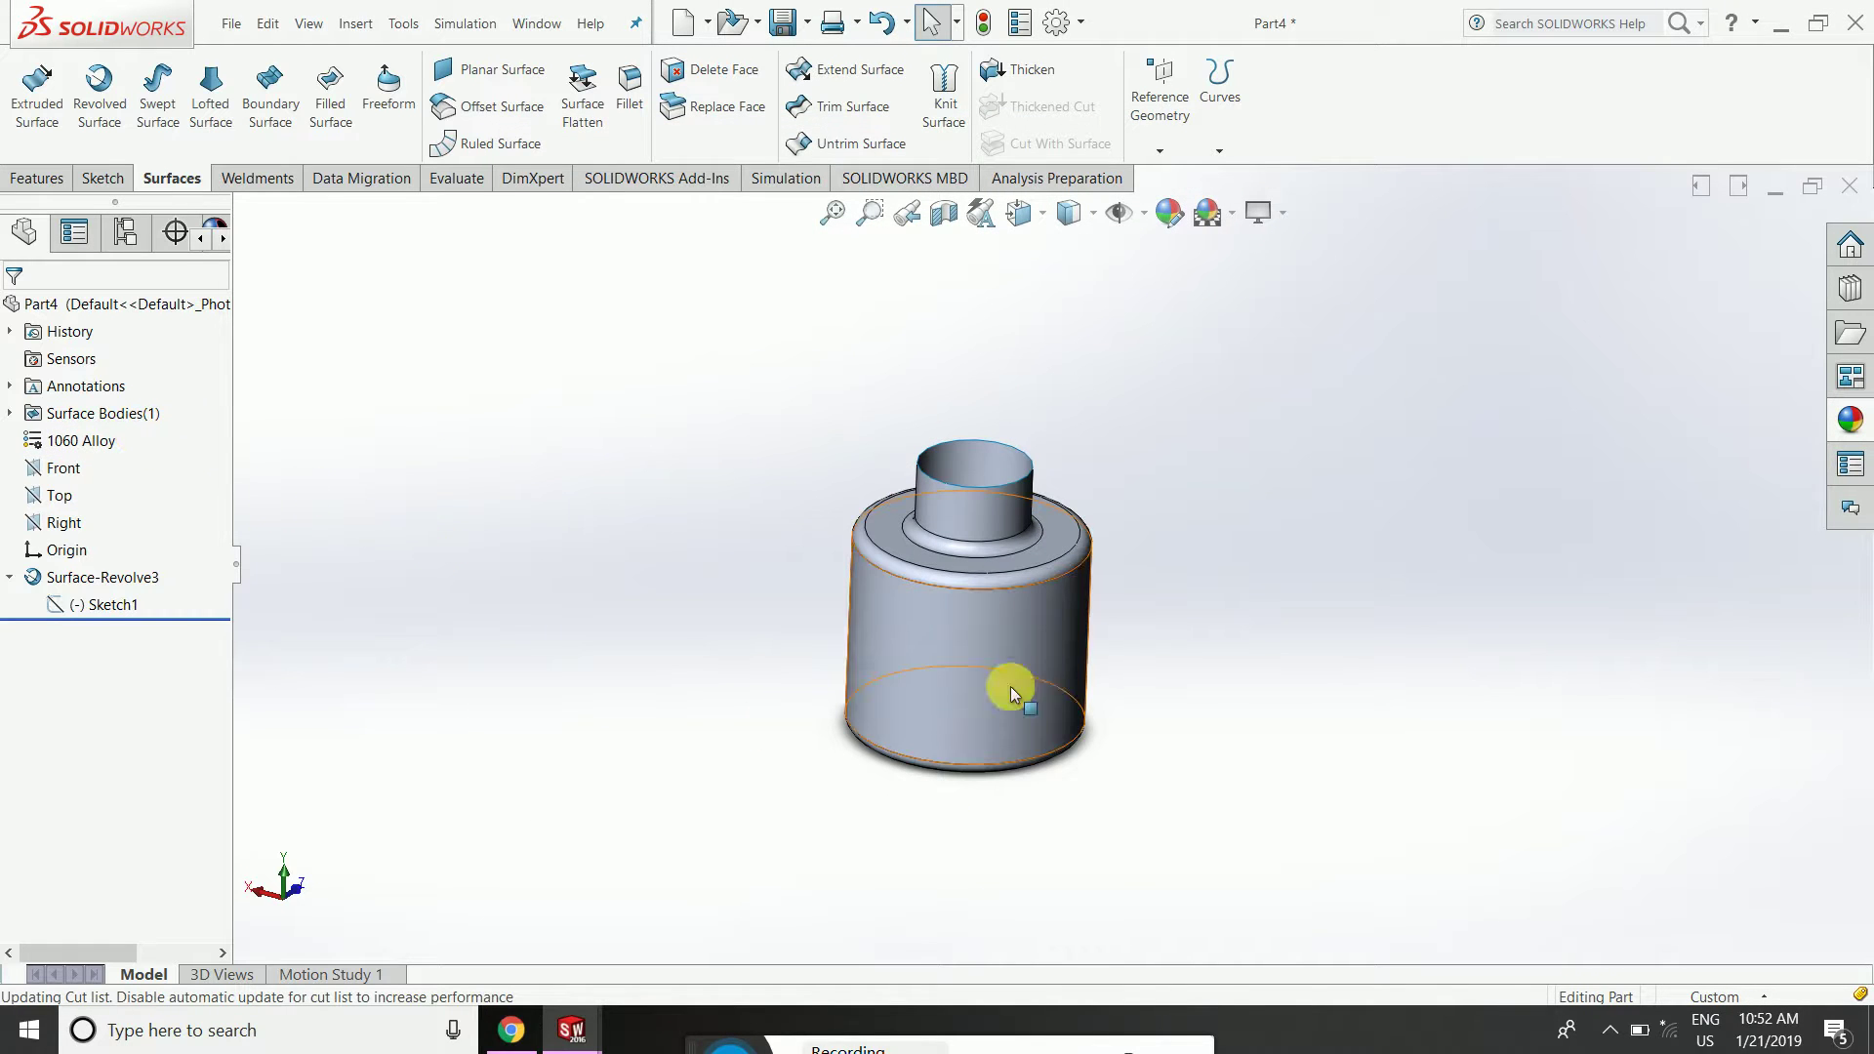
Zoom and orbit to inspect the 1060 Alloy bottle's underside and tilted side.
{"action": "scroll", "coordinate": [976, 624], "scroll_direction": "down", "scroll_amount": 2}
{"action": "scroll", "coordinate": [1045, 612], "scroll_direction": "down", "scroll_amount": 2}
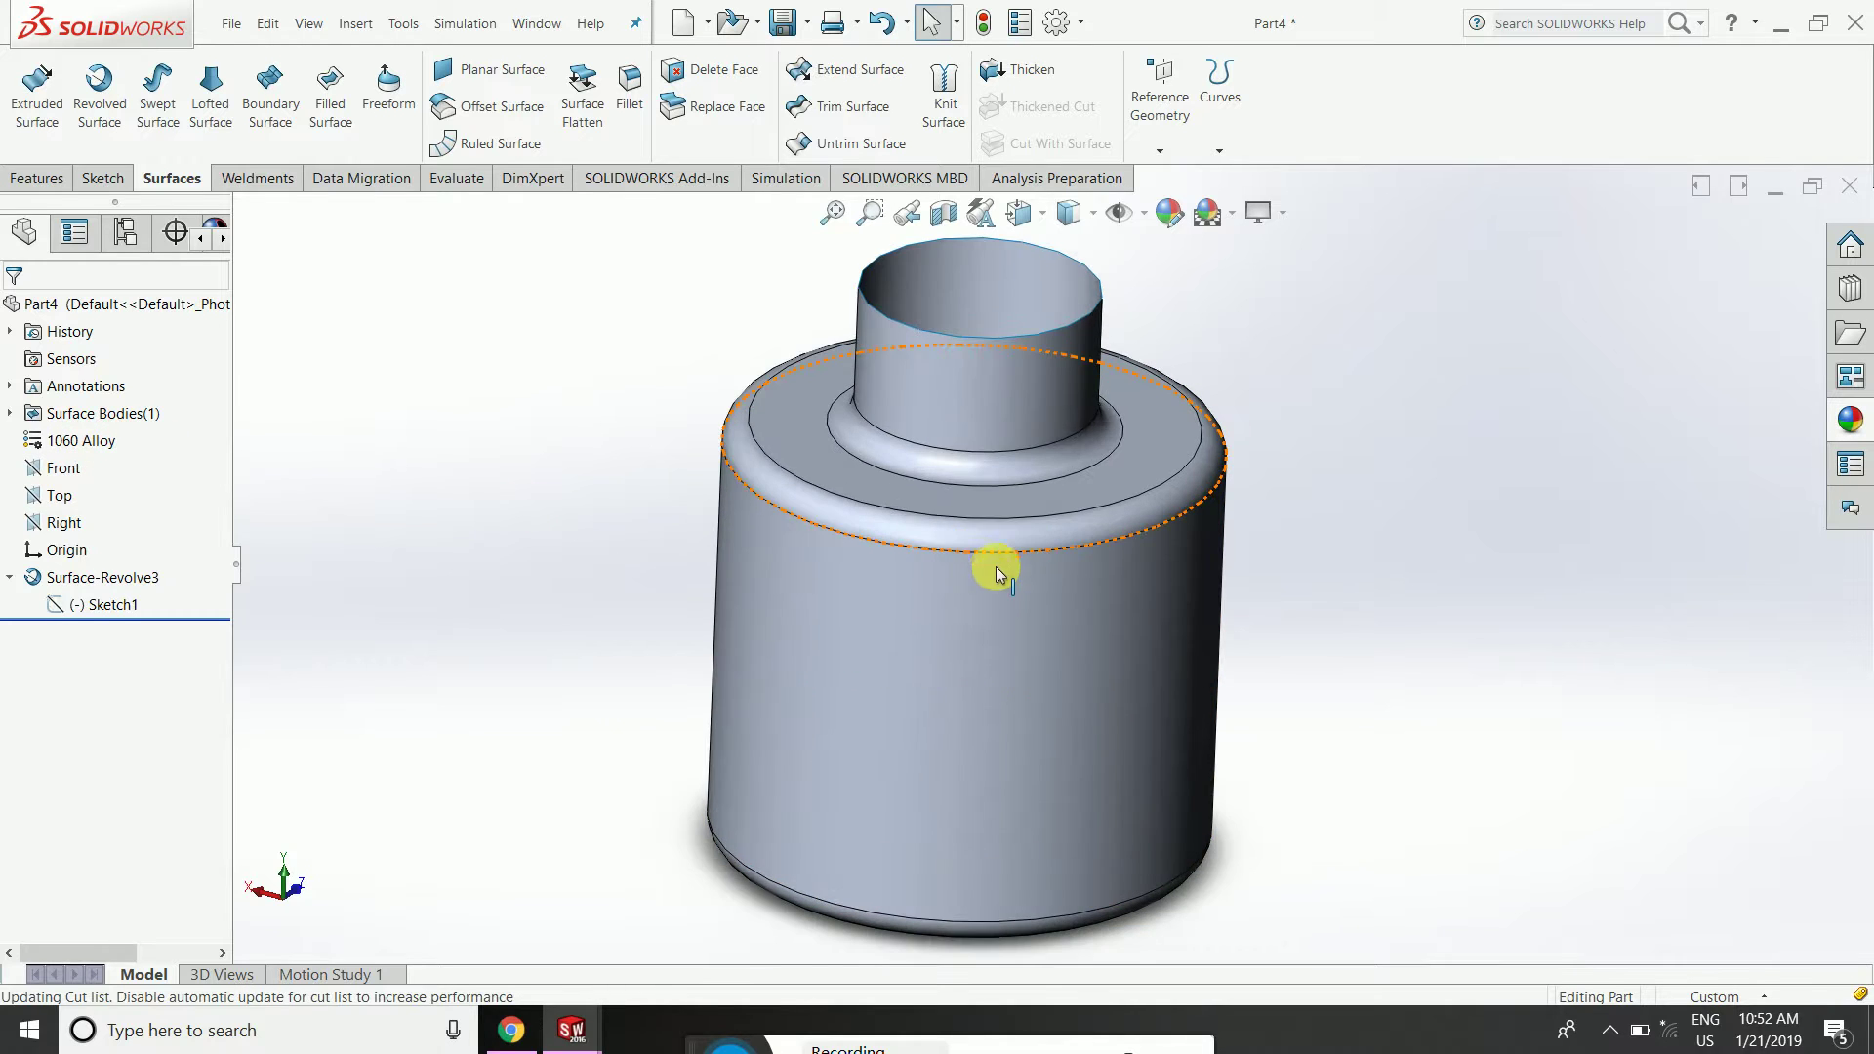
{"action": "mouse_move", "coordinate": [990, 564]}
{"action": "middle_mouse_down"}
{"action": "mouse_move", "coordinate": [1067, 502]}
{"action": "mouse_move", "coordinate": [1191, 703]}
{"action": "mouse_move", "coordinate": [1098, 504]}
{"action": "mouse_move", "coordinate": [1183, 683]}
{"action": "mouse_move", "coordinate": [1167, 778]}
{"action": "middle_mouse_up"}
{"action": "scroll", "coordinate": [891, 472], "scroll_direction": "up", "scroll_amount": 2}
{"action": "scroll", "coordinate": [973, 628], "scroll_direction": "down", "scroll_amount": 4}
{"action": "mouse_move", "coordinate": [973, 627]}
{"action": "middle_mouse_down"}
{"action": "mouse_move", "coordinate": [1151, 452]}
{"action": "mouse_move", "coordinate": [908, 673]}
{"action": "mouse_move", "coordinate": [962, 745]}
{"action": "middle_mouse_up"}
Select Part4 at the top of the FeatureManager tree and bring up its shortcut options.
{"action": "scroll", "coordinate": [907, 713], "scroll_direction": "up", "scroll_amount": 4}
{"action": "scroll", "coordinate": [908, 752], "scroll_direction": "down", "scroll_amount": 2}
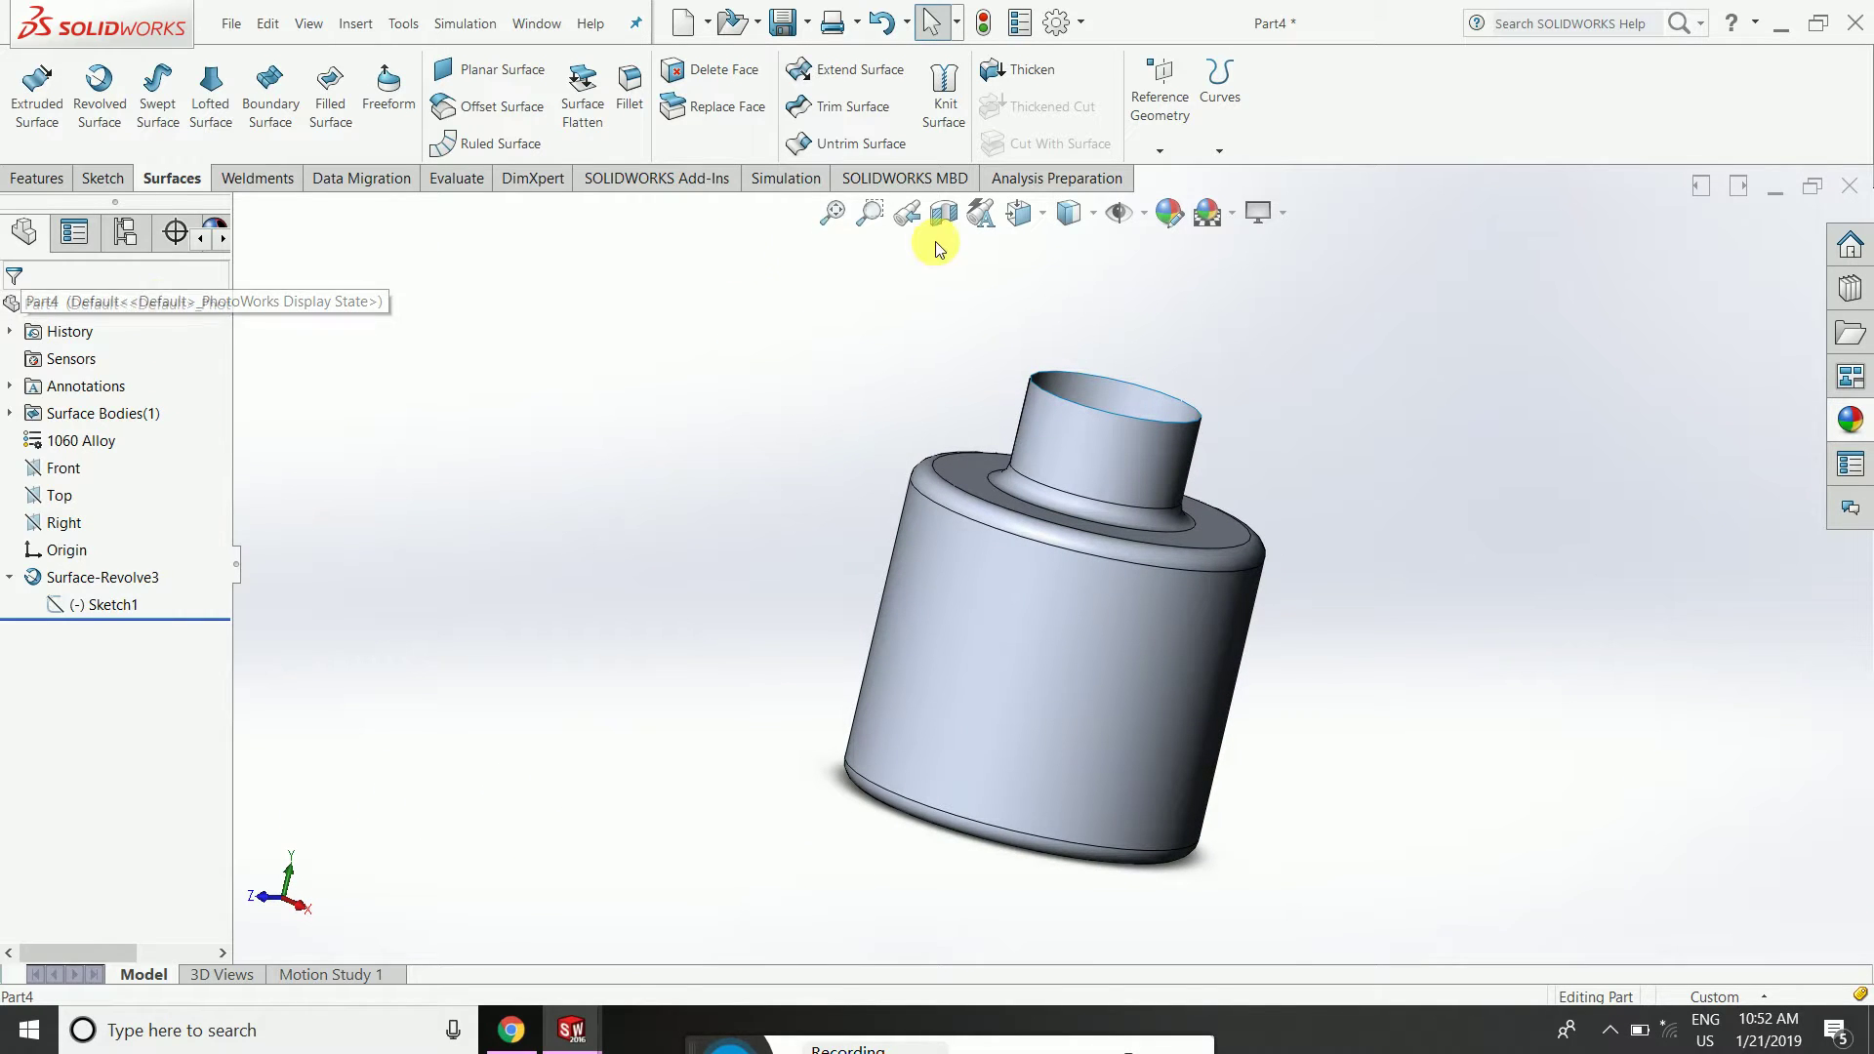
{"action": "left_click", "coordinate": [109, 304]}
{"action": "right_click", "coordinate": [180, 302]}
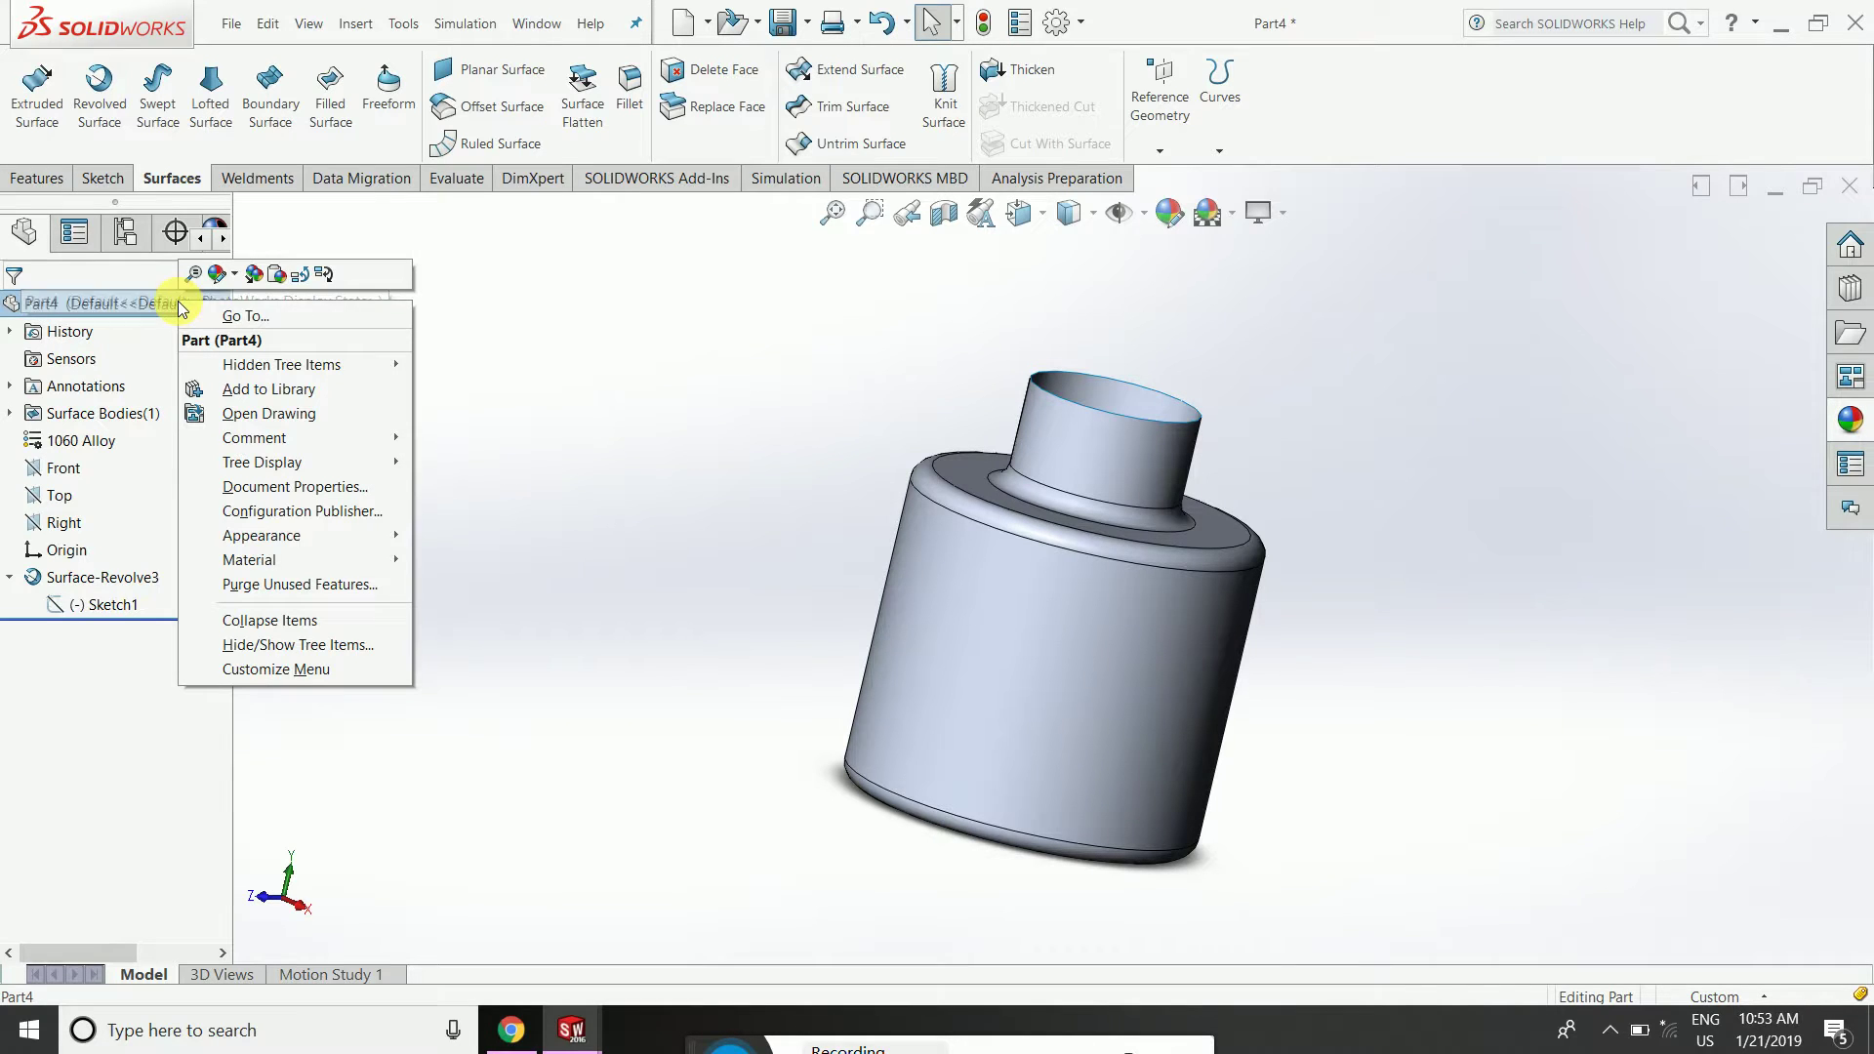
Try a magenta swatch on the part's appearance, then back out without applying it.
{"action": "left_click", "coordinate": [235, 276]}
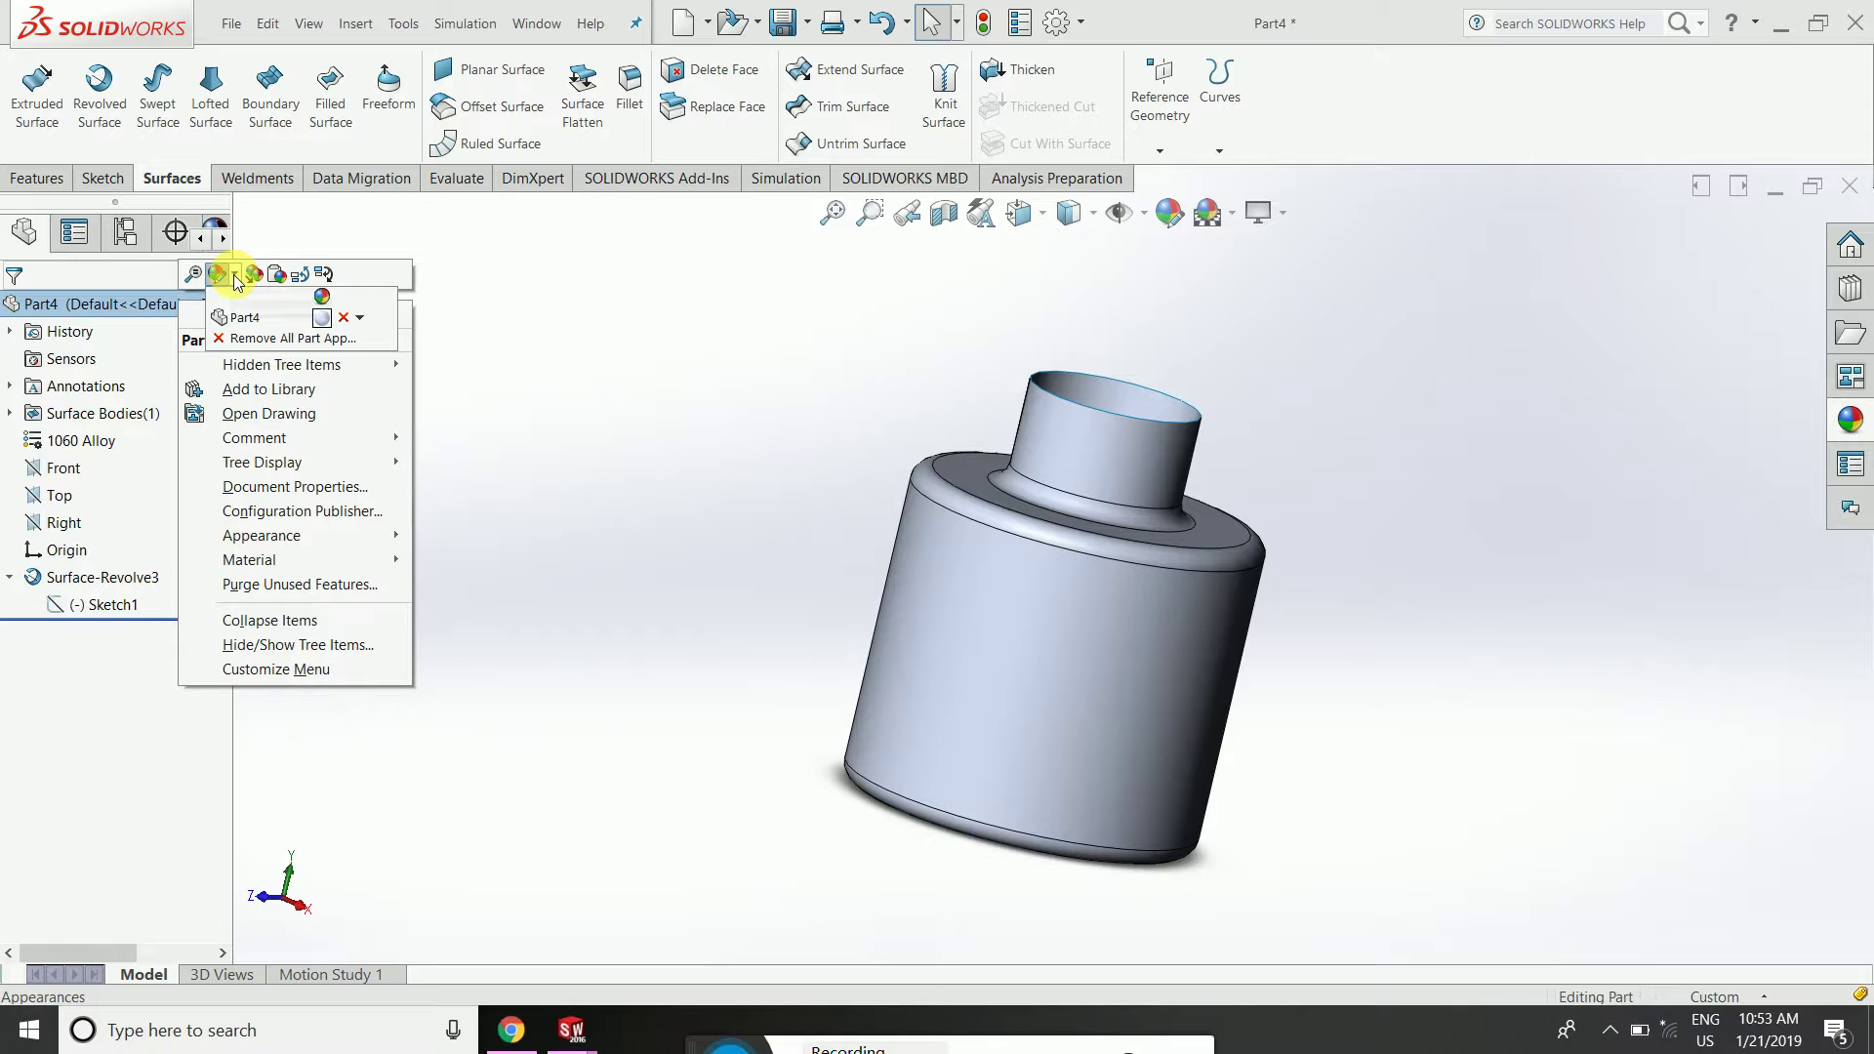
{"action": "left_click", "coordinate": [281, 322]}
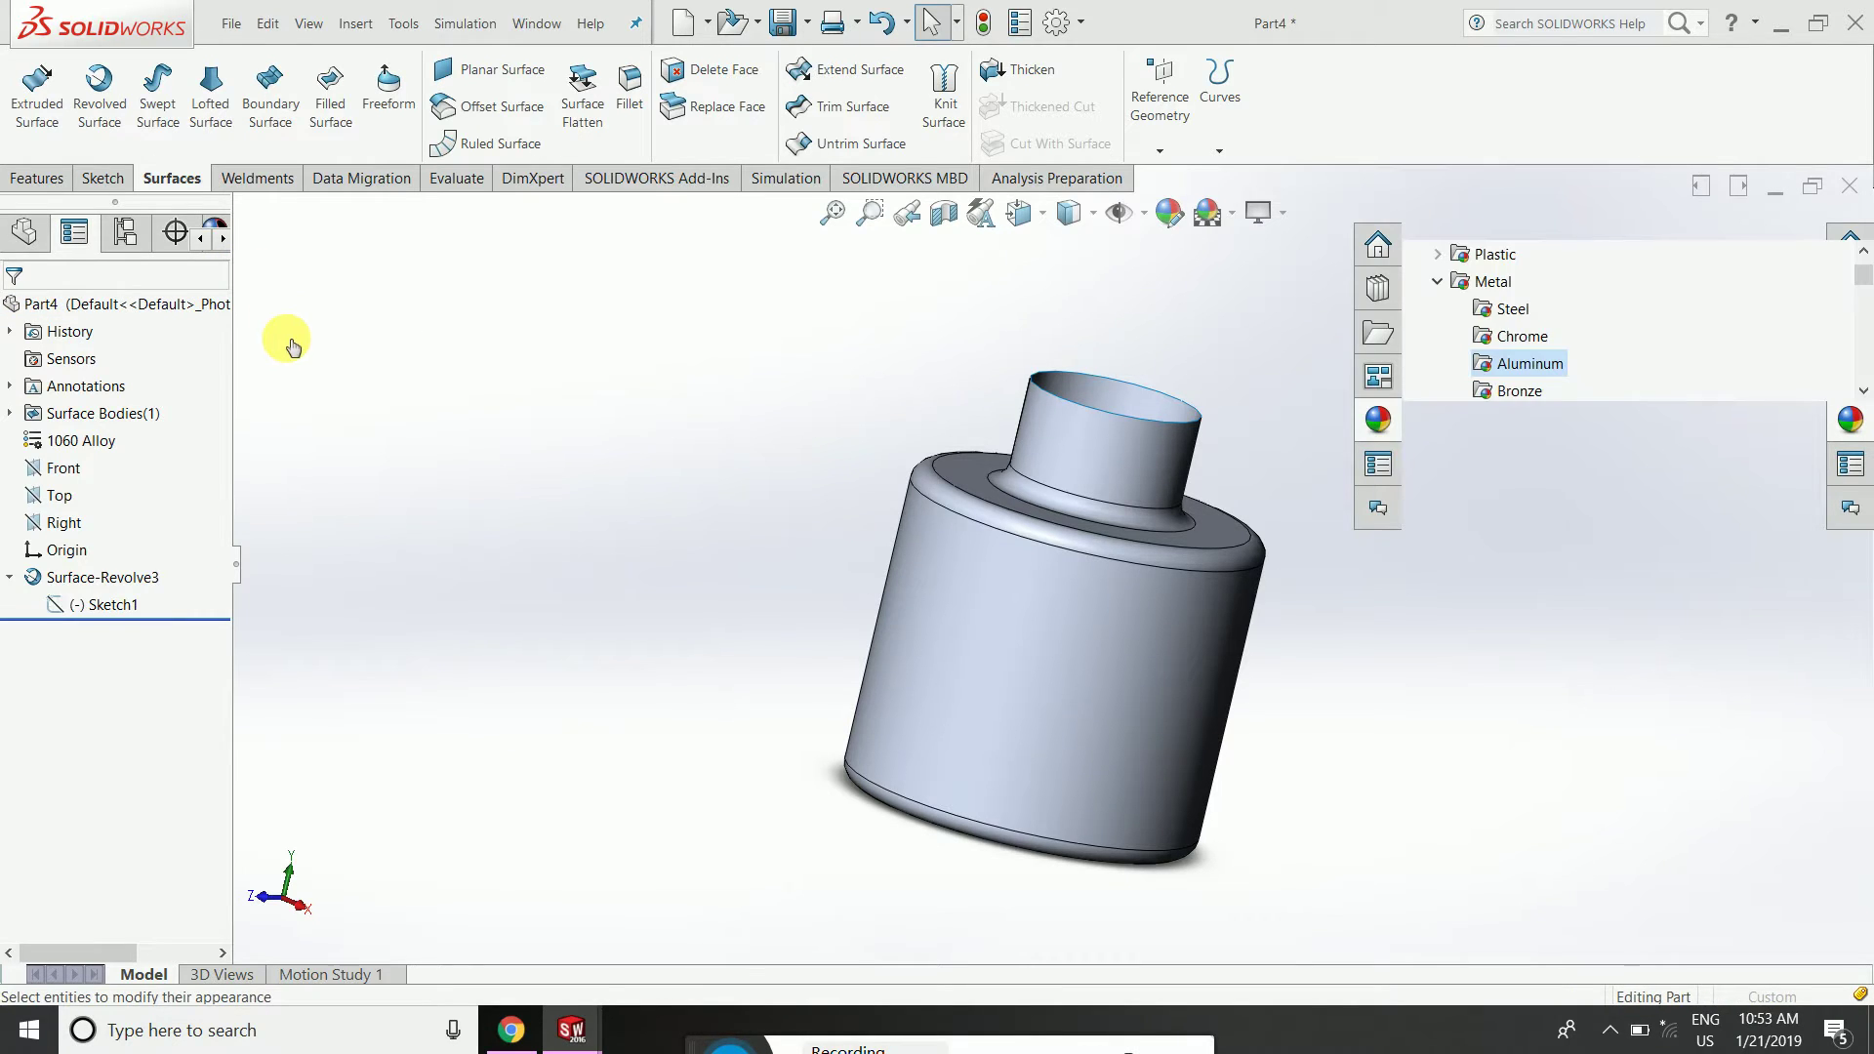
{"action": "left_click", "coordinate": [153, 834]}
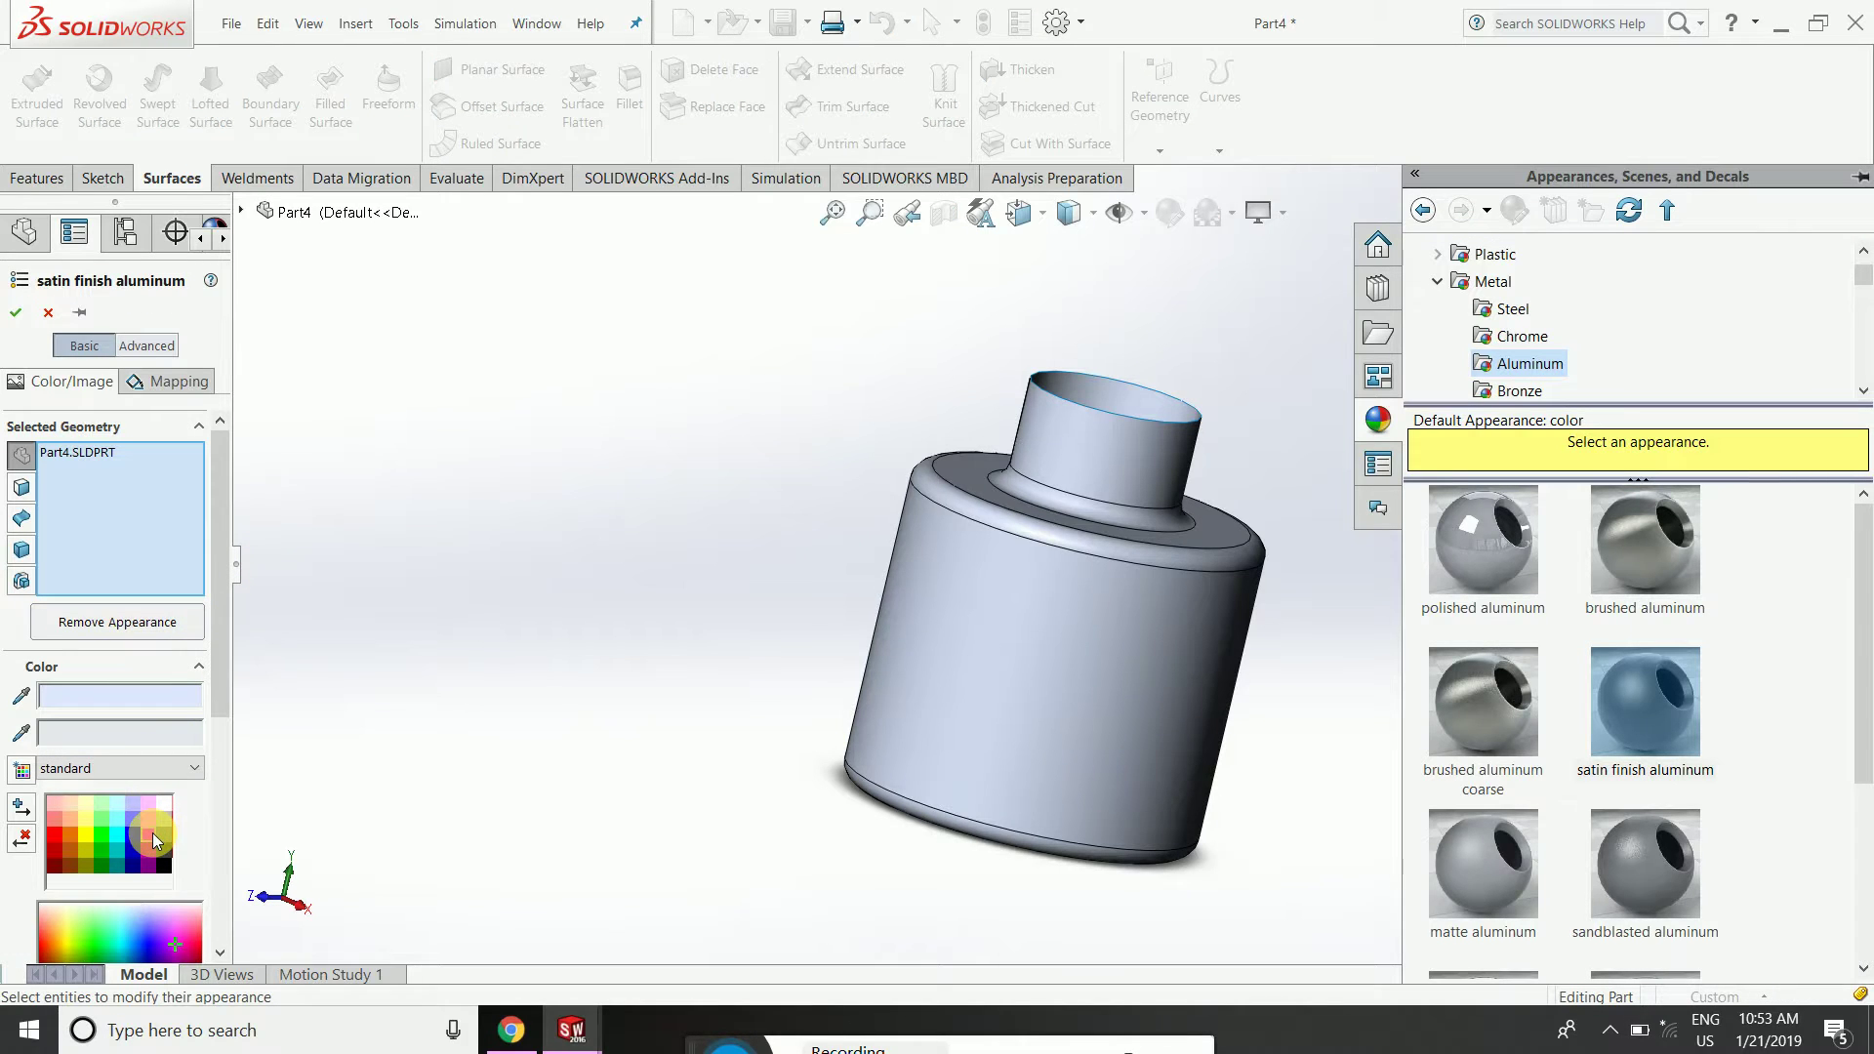
{"action": "left_click", "coordinate": [51, 314]}
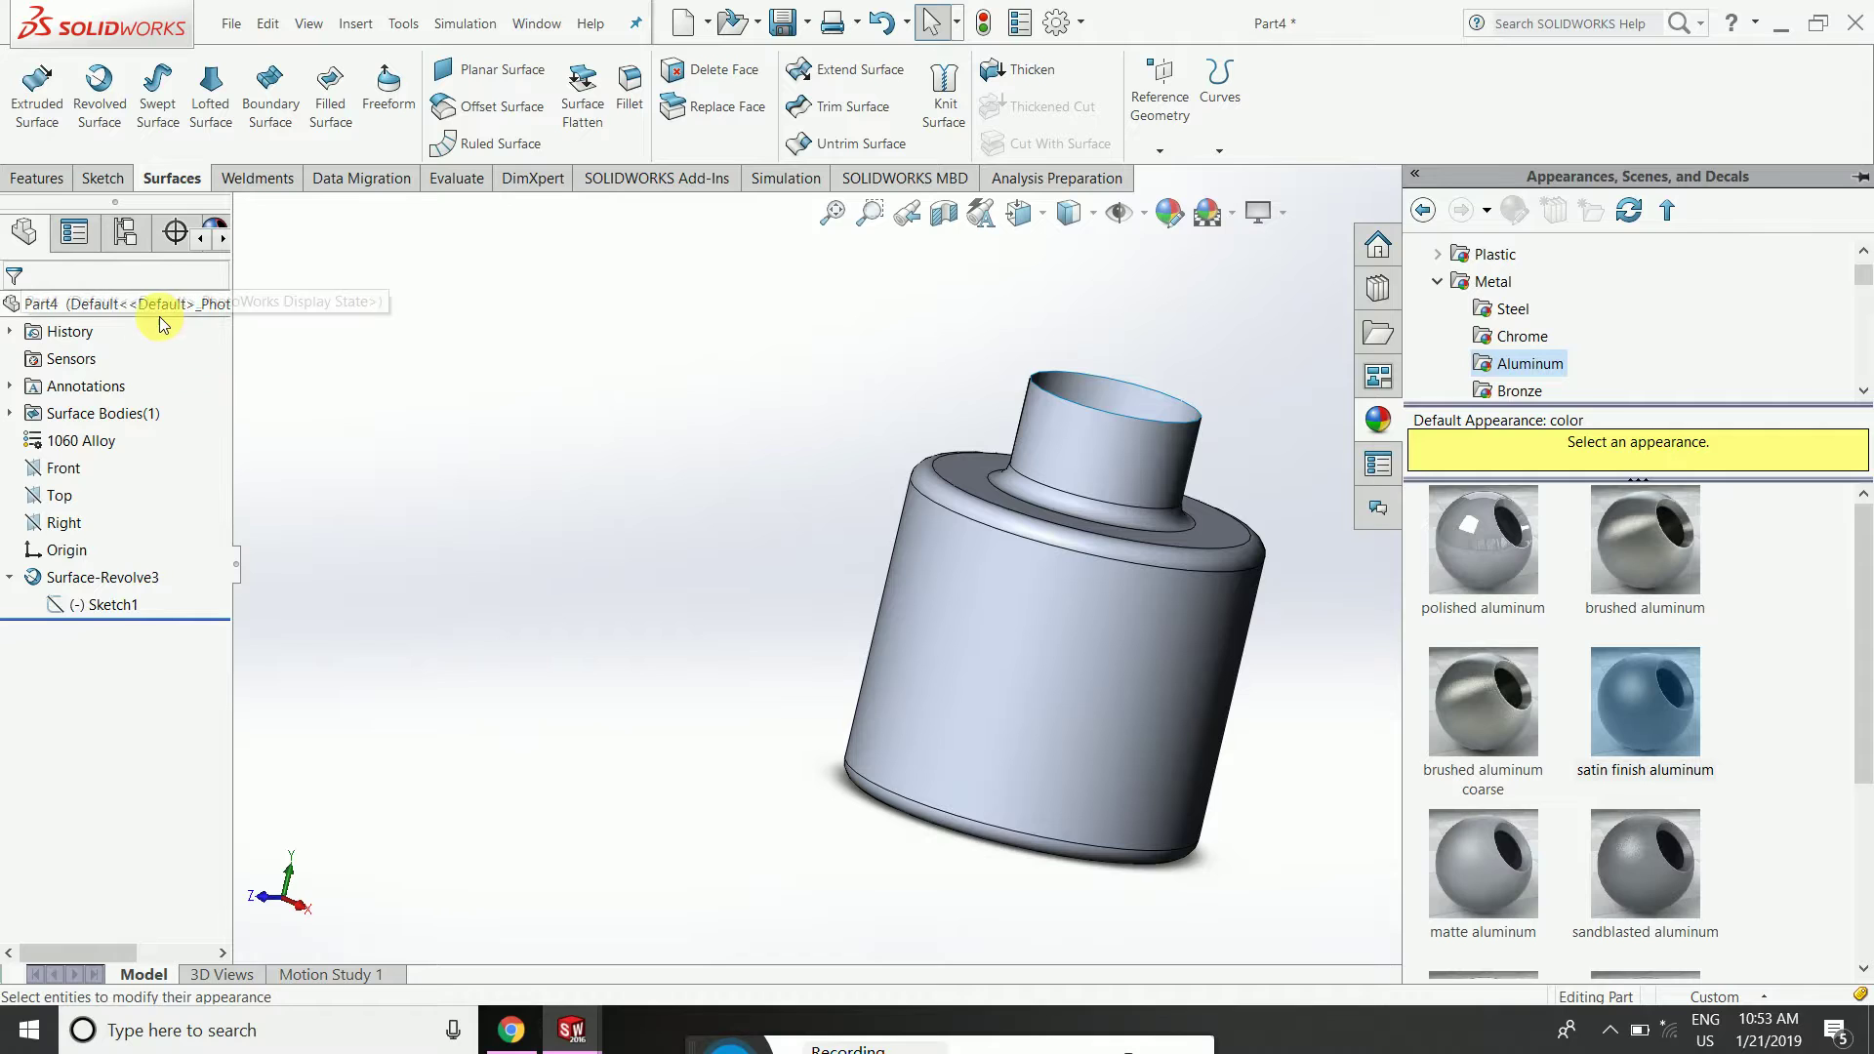
Browse the part's applied appearances and removal options, closing them without removing anything.
{"action": "right_click", "coordinate": [159, 304]}
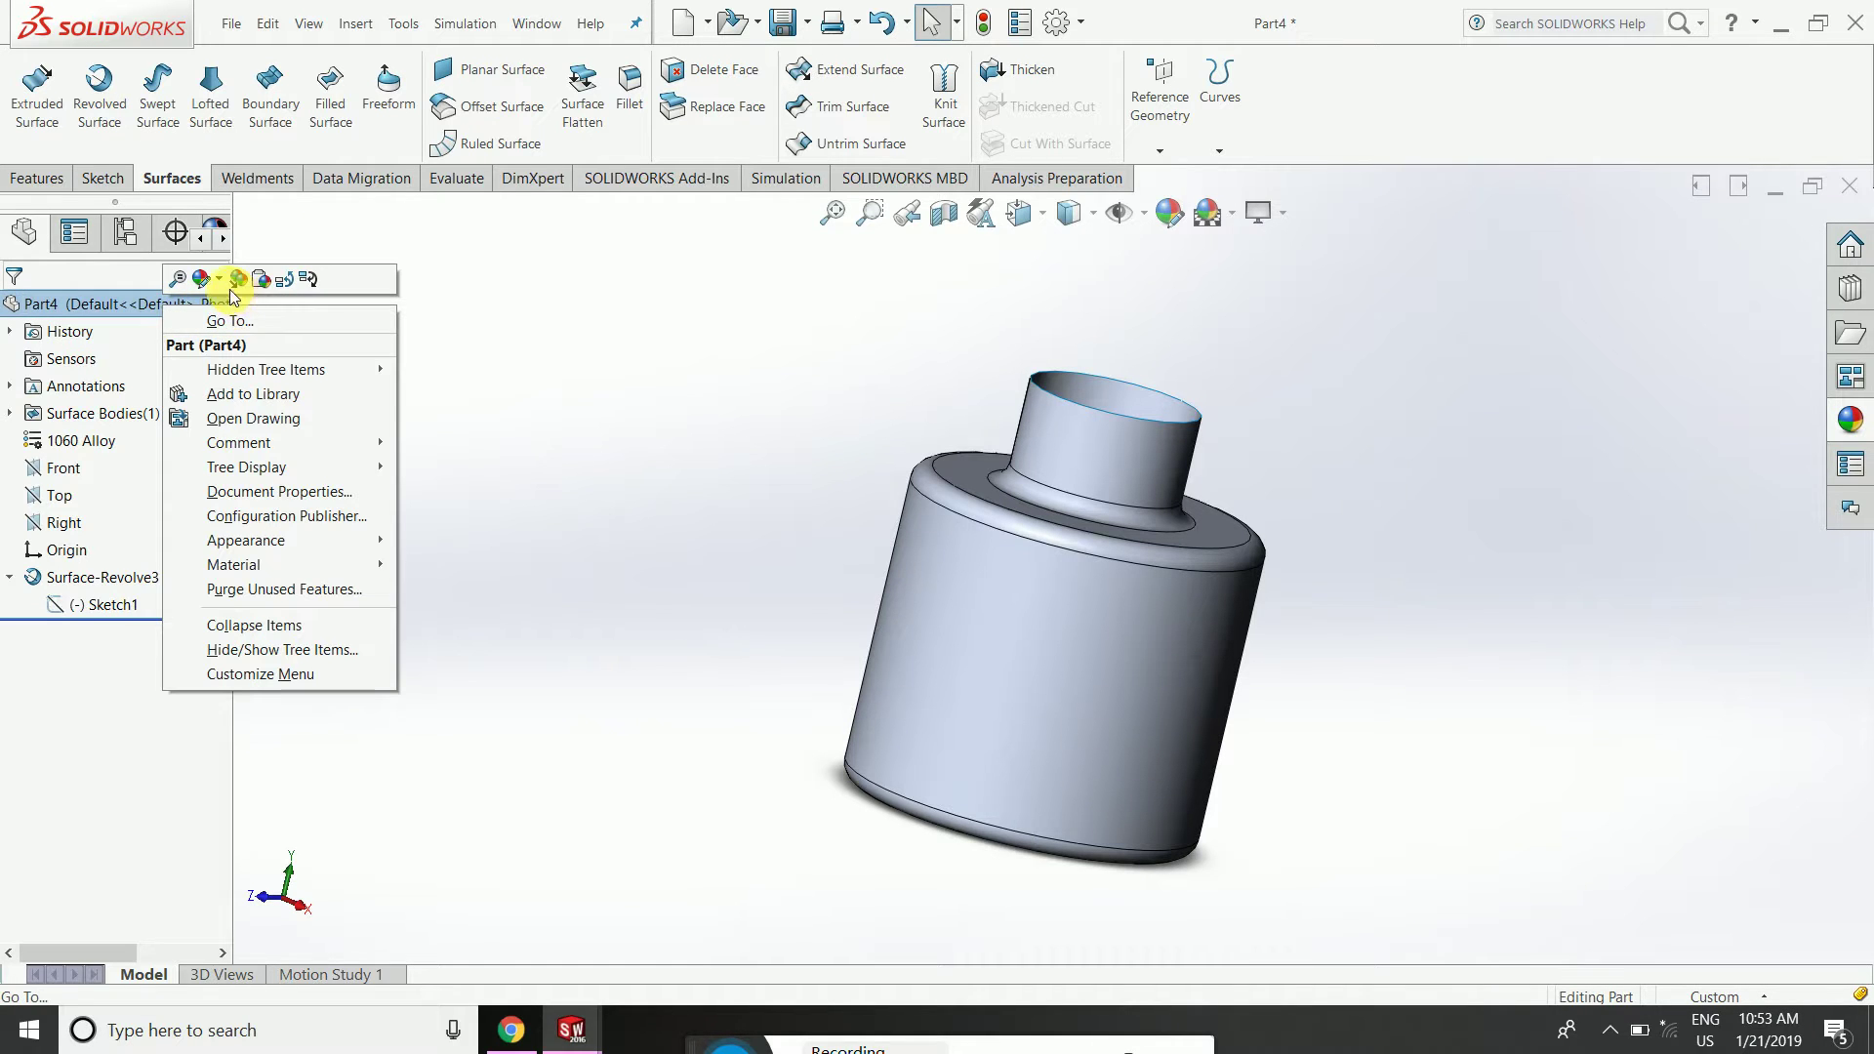
{"action": "left_click", "coordinate": [217, 281]}
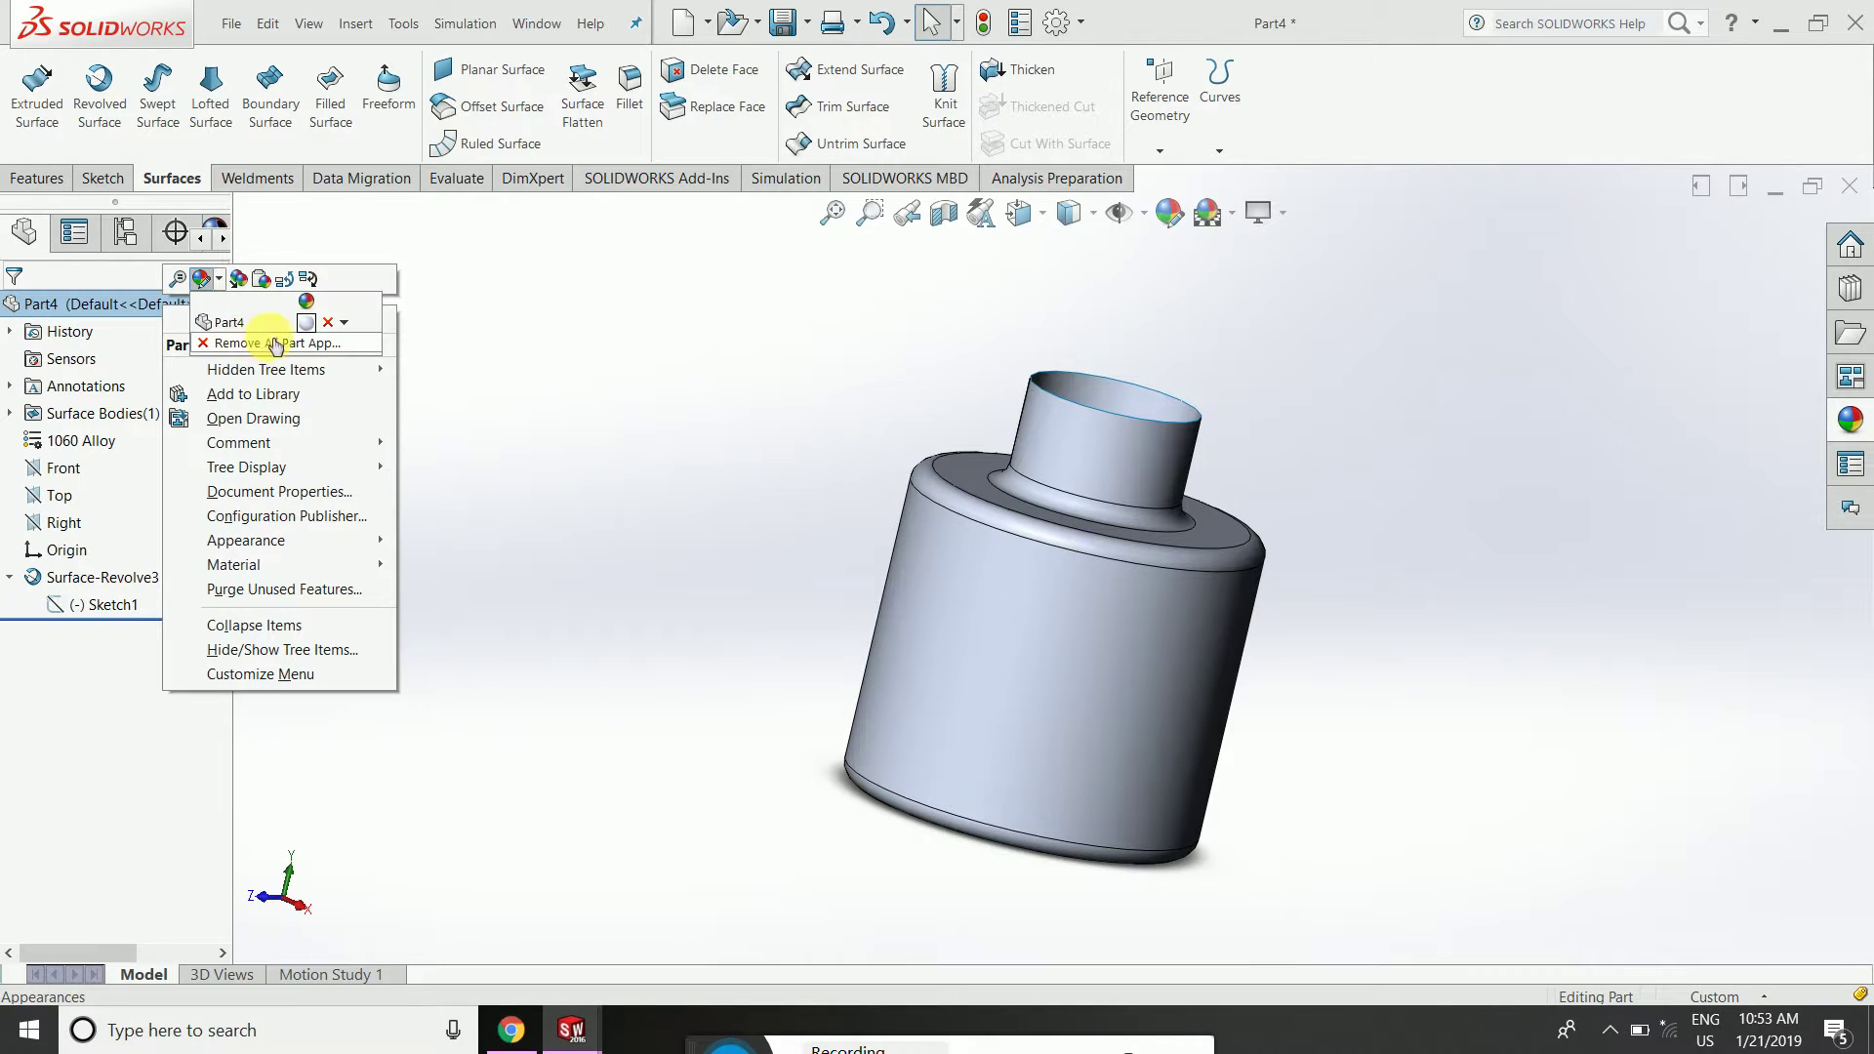
{"action": "left_click", "coordinate": [347, 324]}
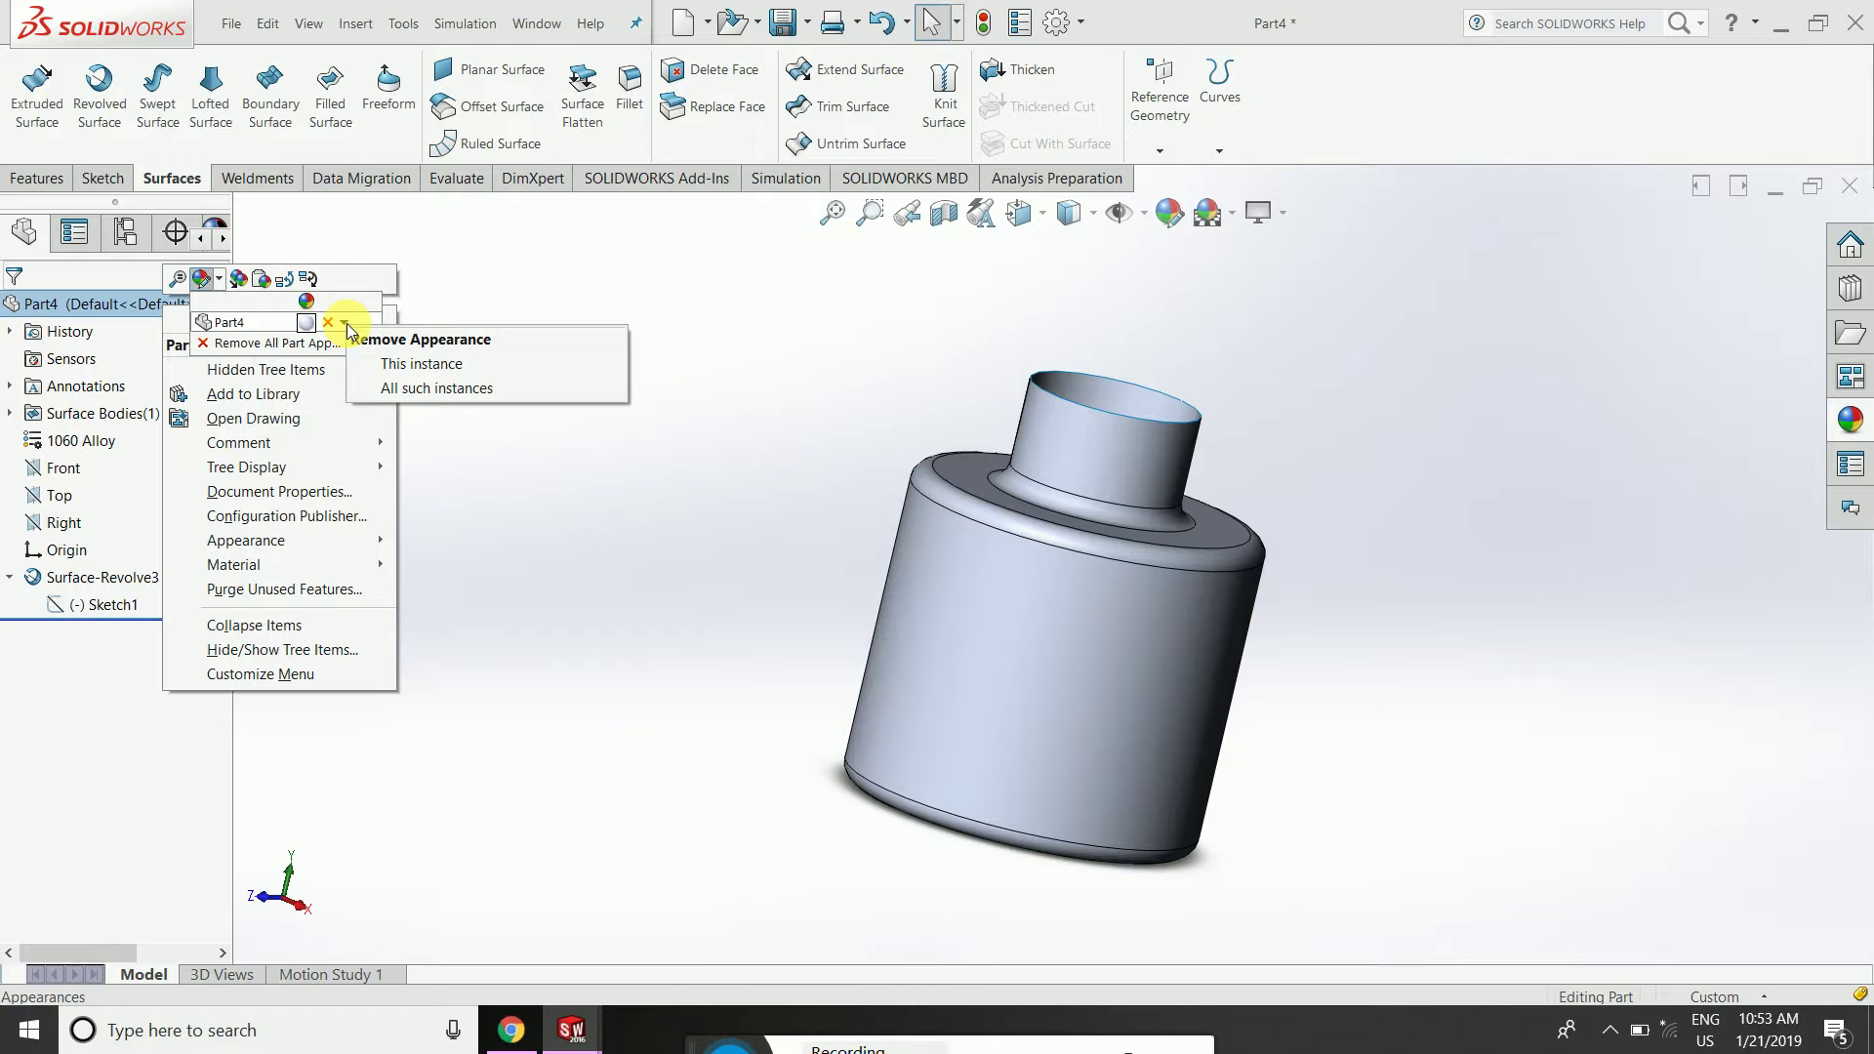
{"action": "left_click", "coordinate": [816, 392]}
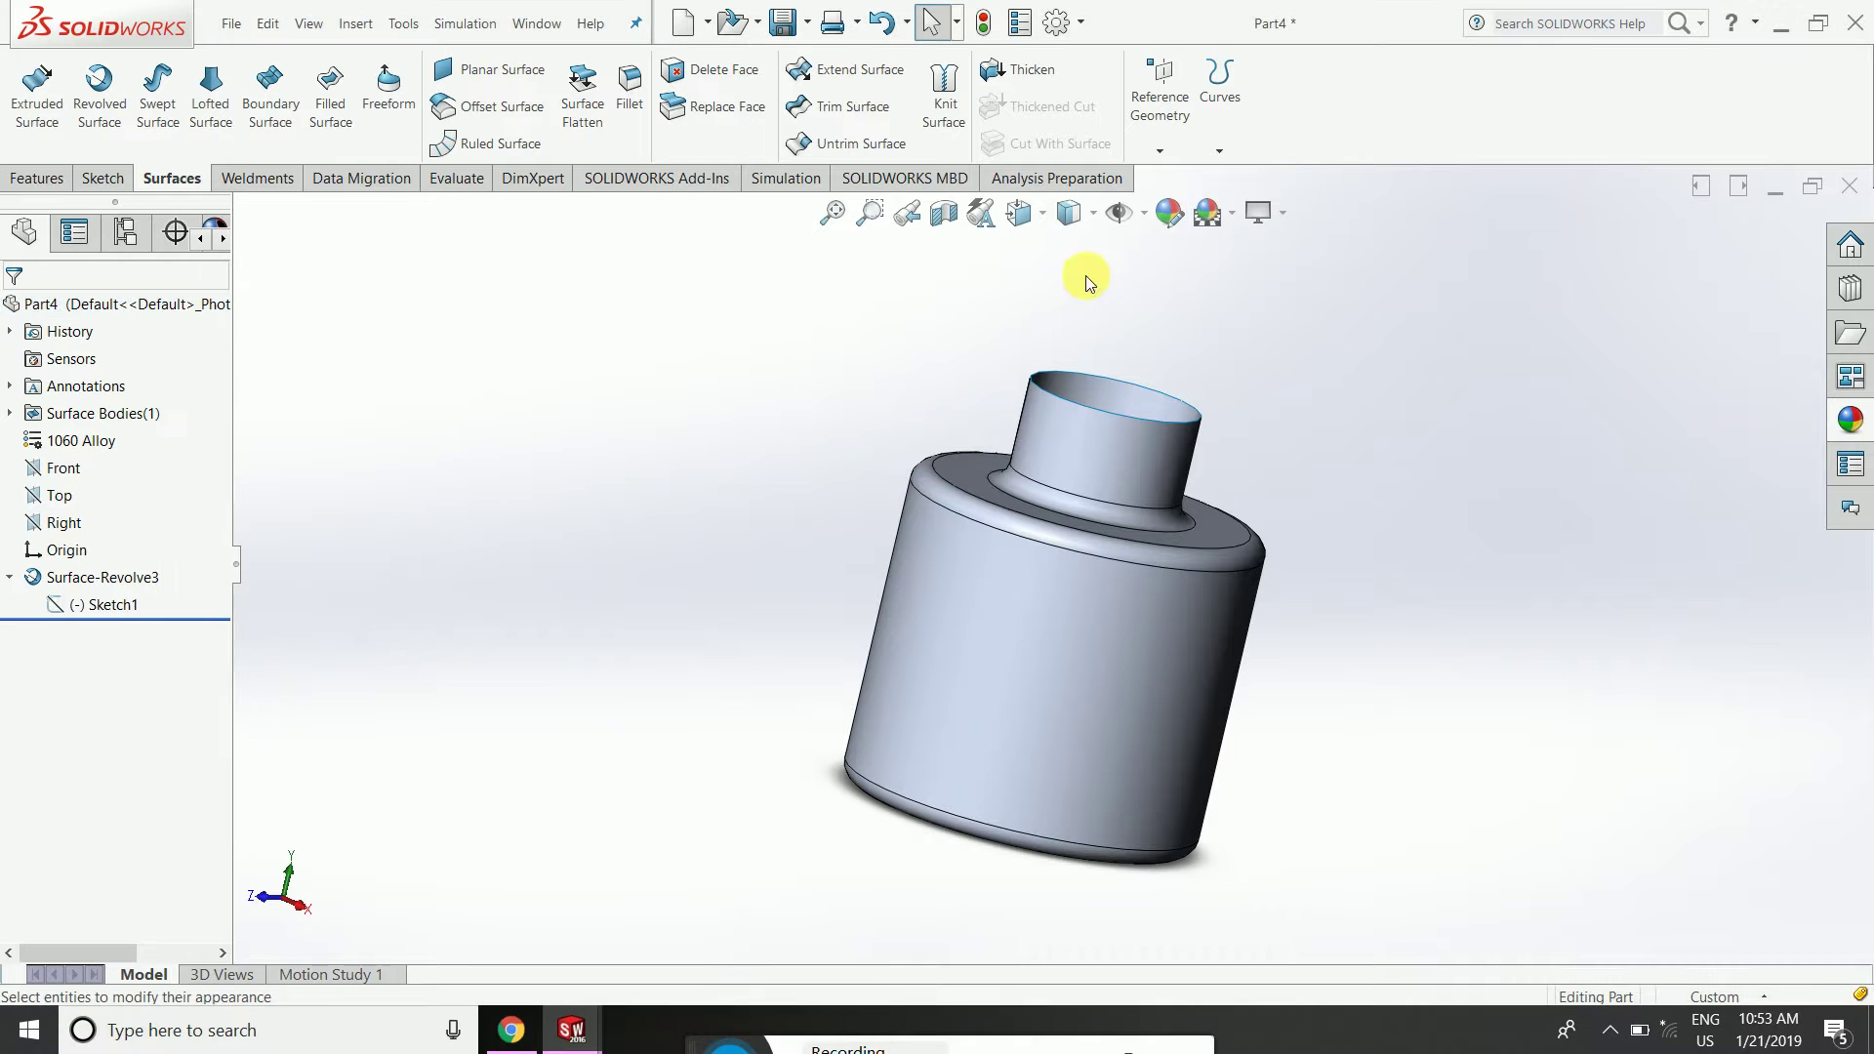
Cancel the appearance editor with nothing applied, and glance at the Apply Scene list unchanged.
{"action": "left_click", "coordinate": [1180, 216]}
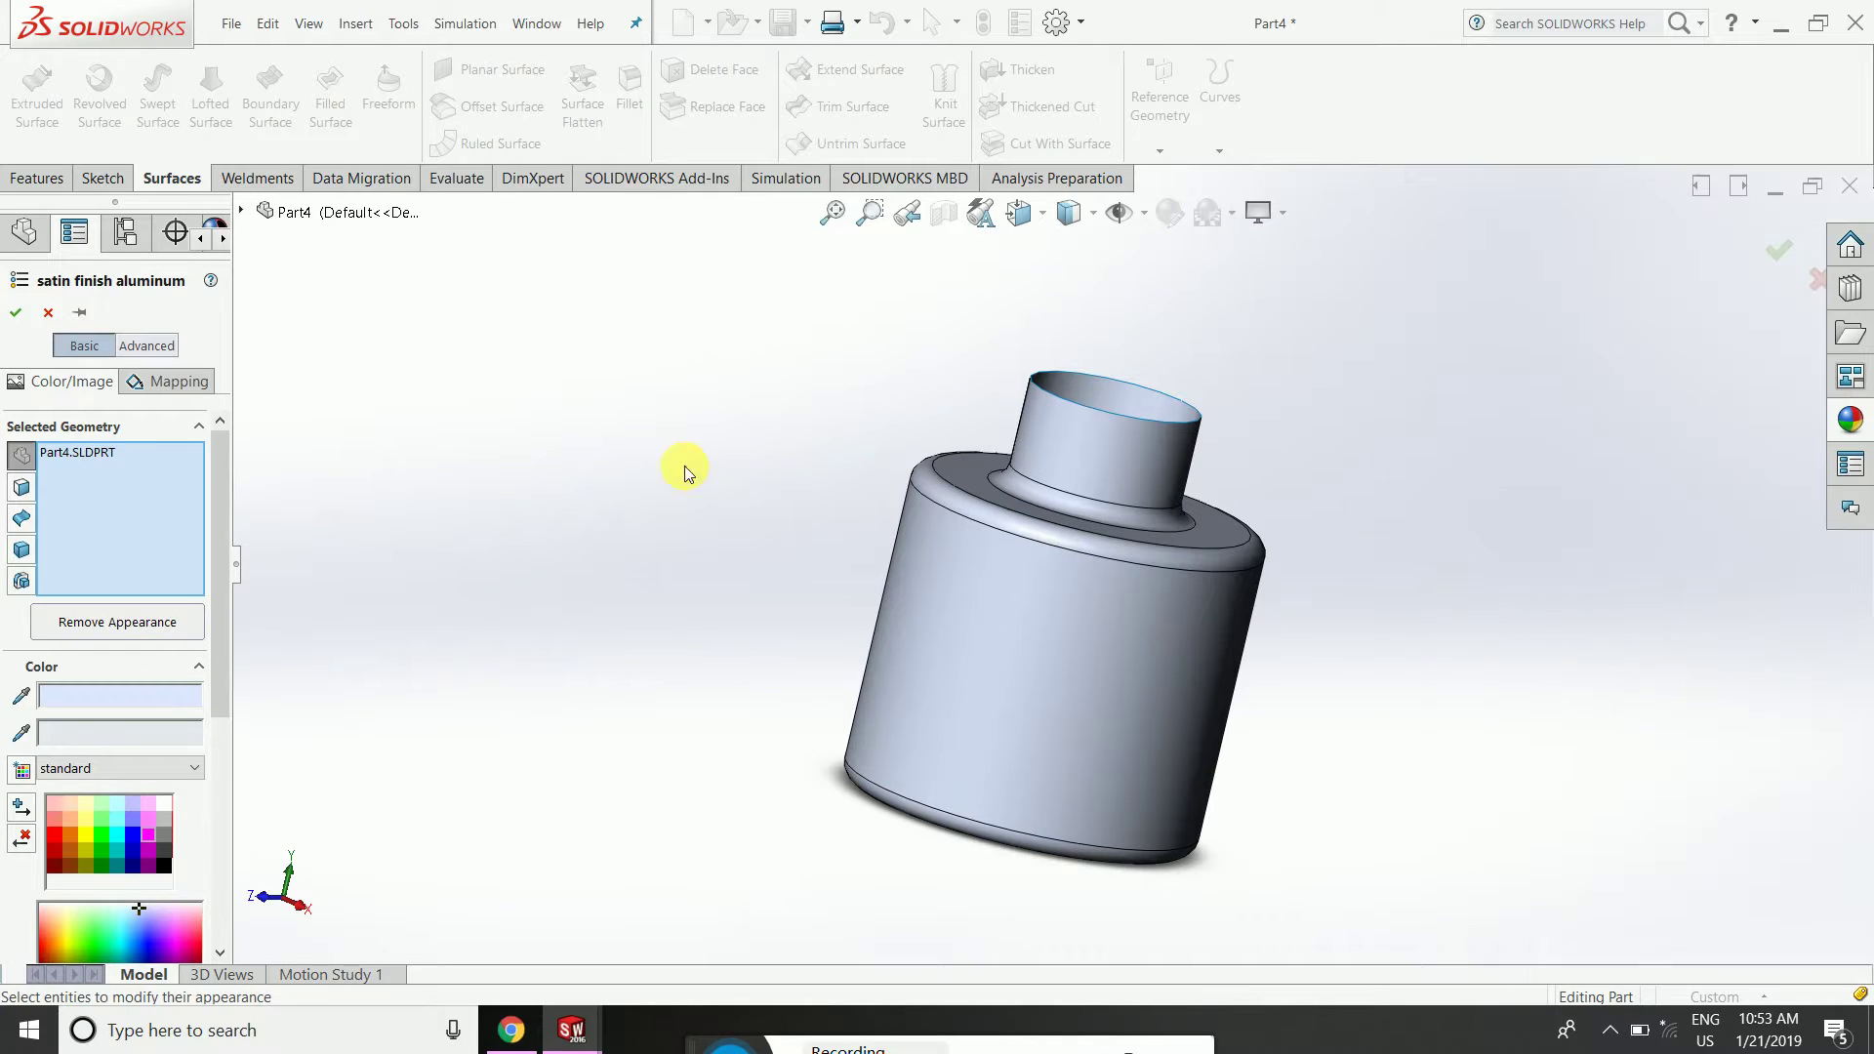
{"action": "left_click", "coordinate": [1099, 423]}
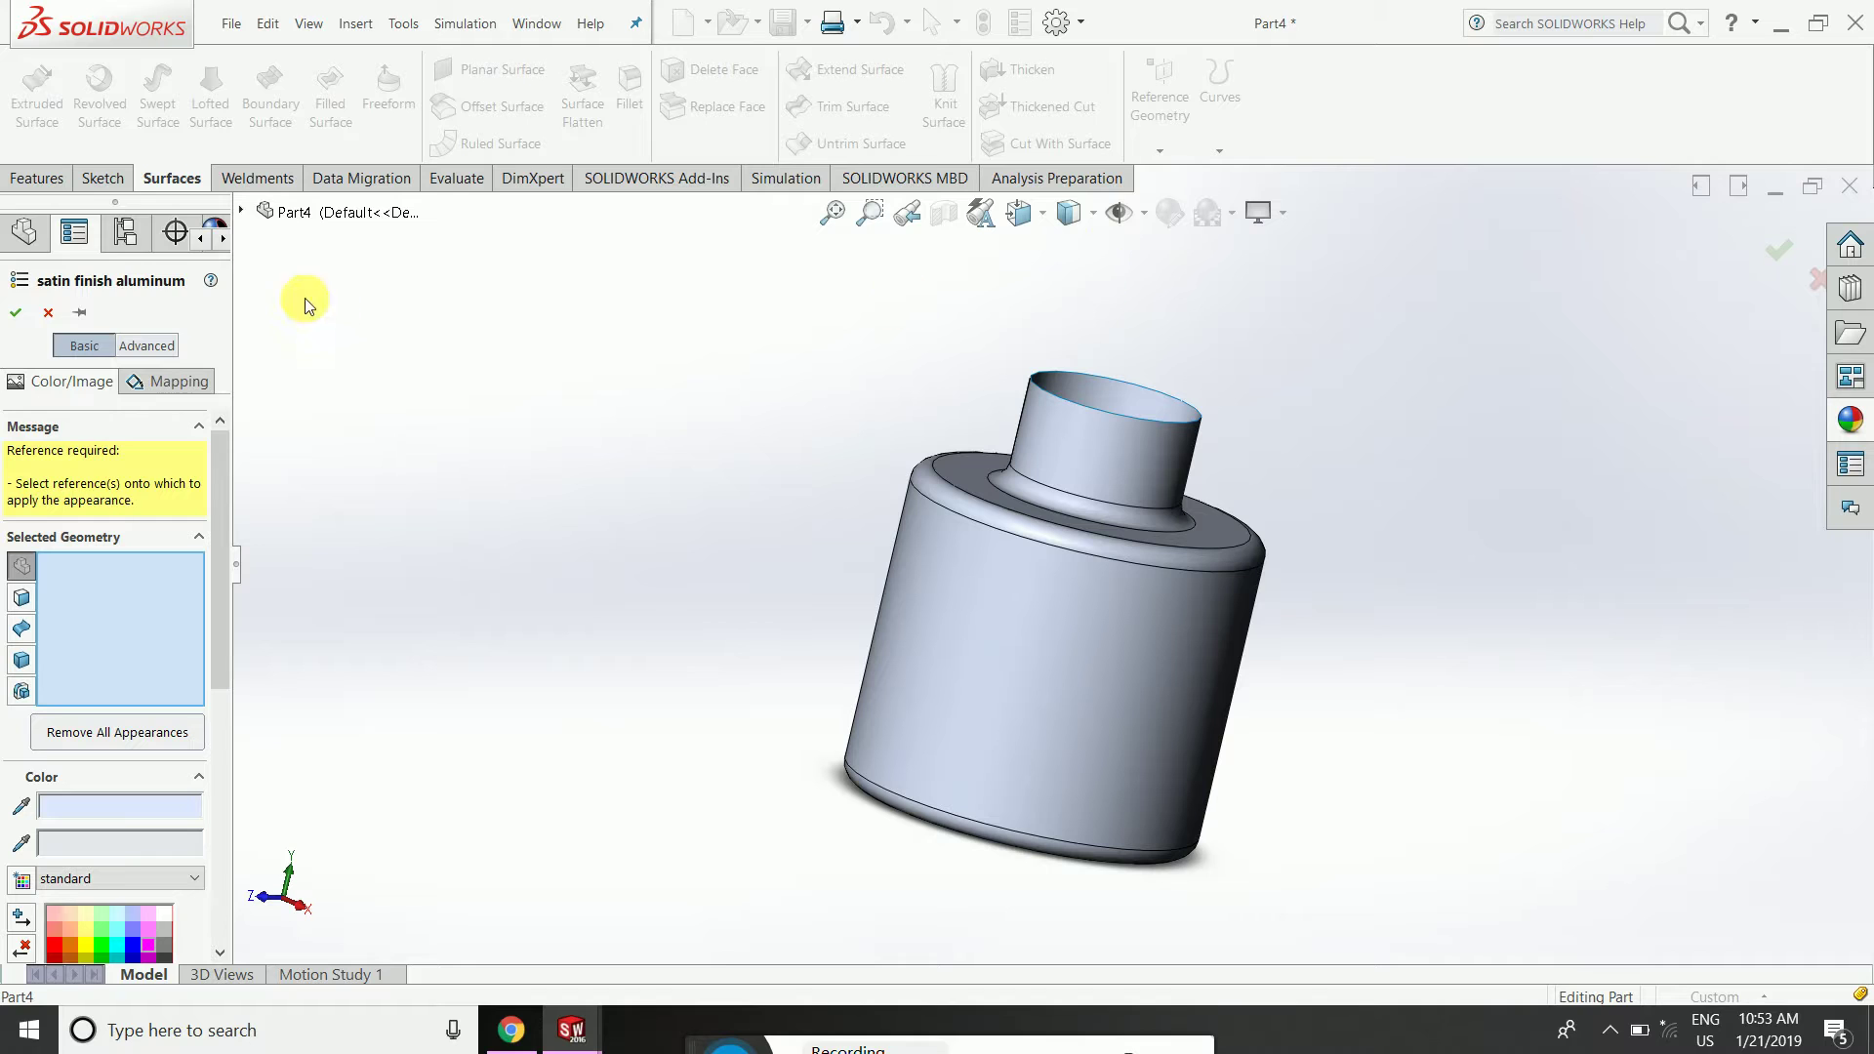
{"action": "left_click", "coordinate": [27, 310]}
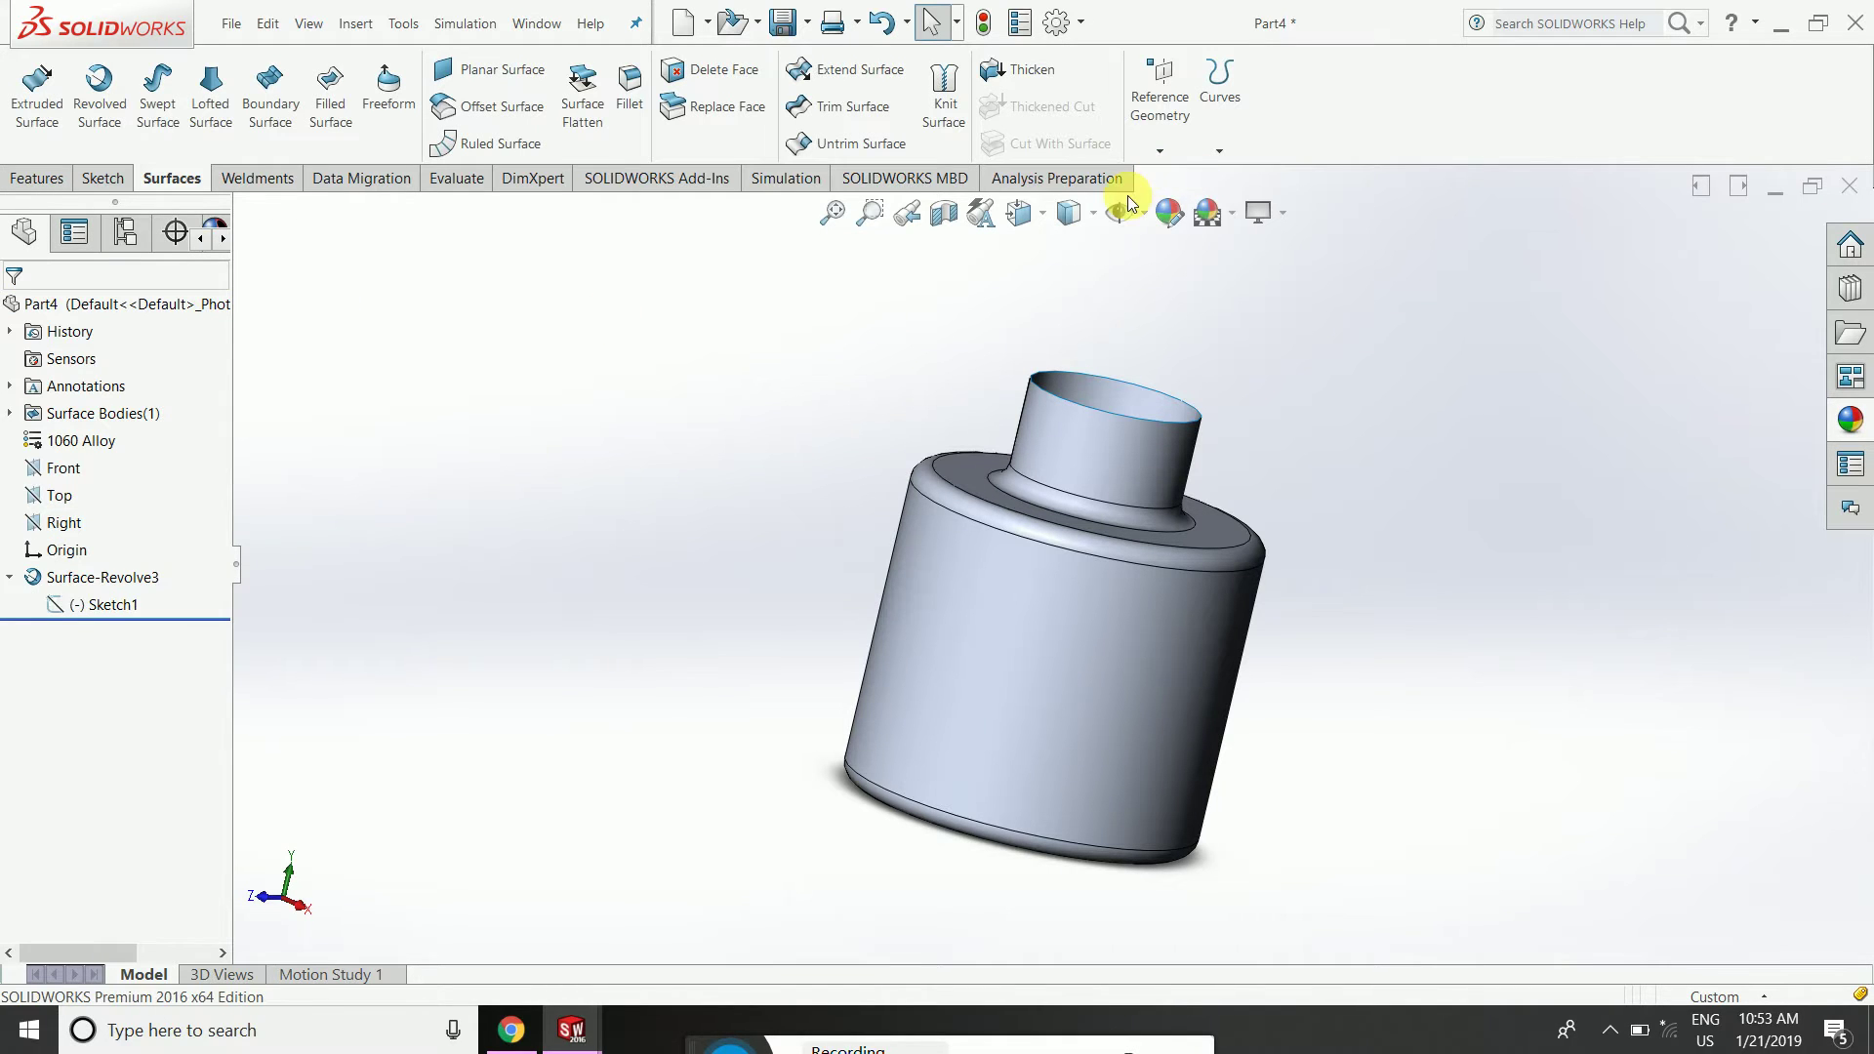
{"action": "left_click", "coordinate": [1235, 221]}
{"action": "left_click", "coordinate": [1069, 326]}
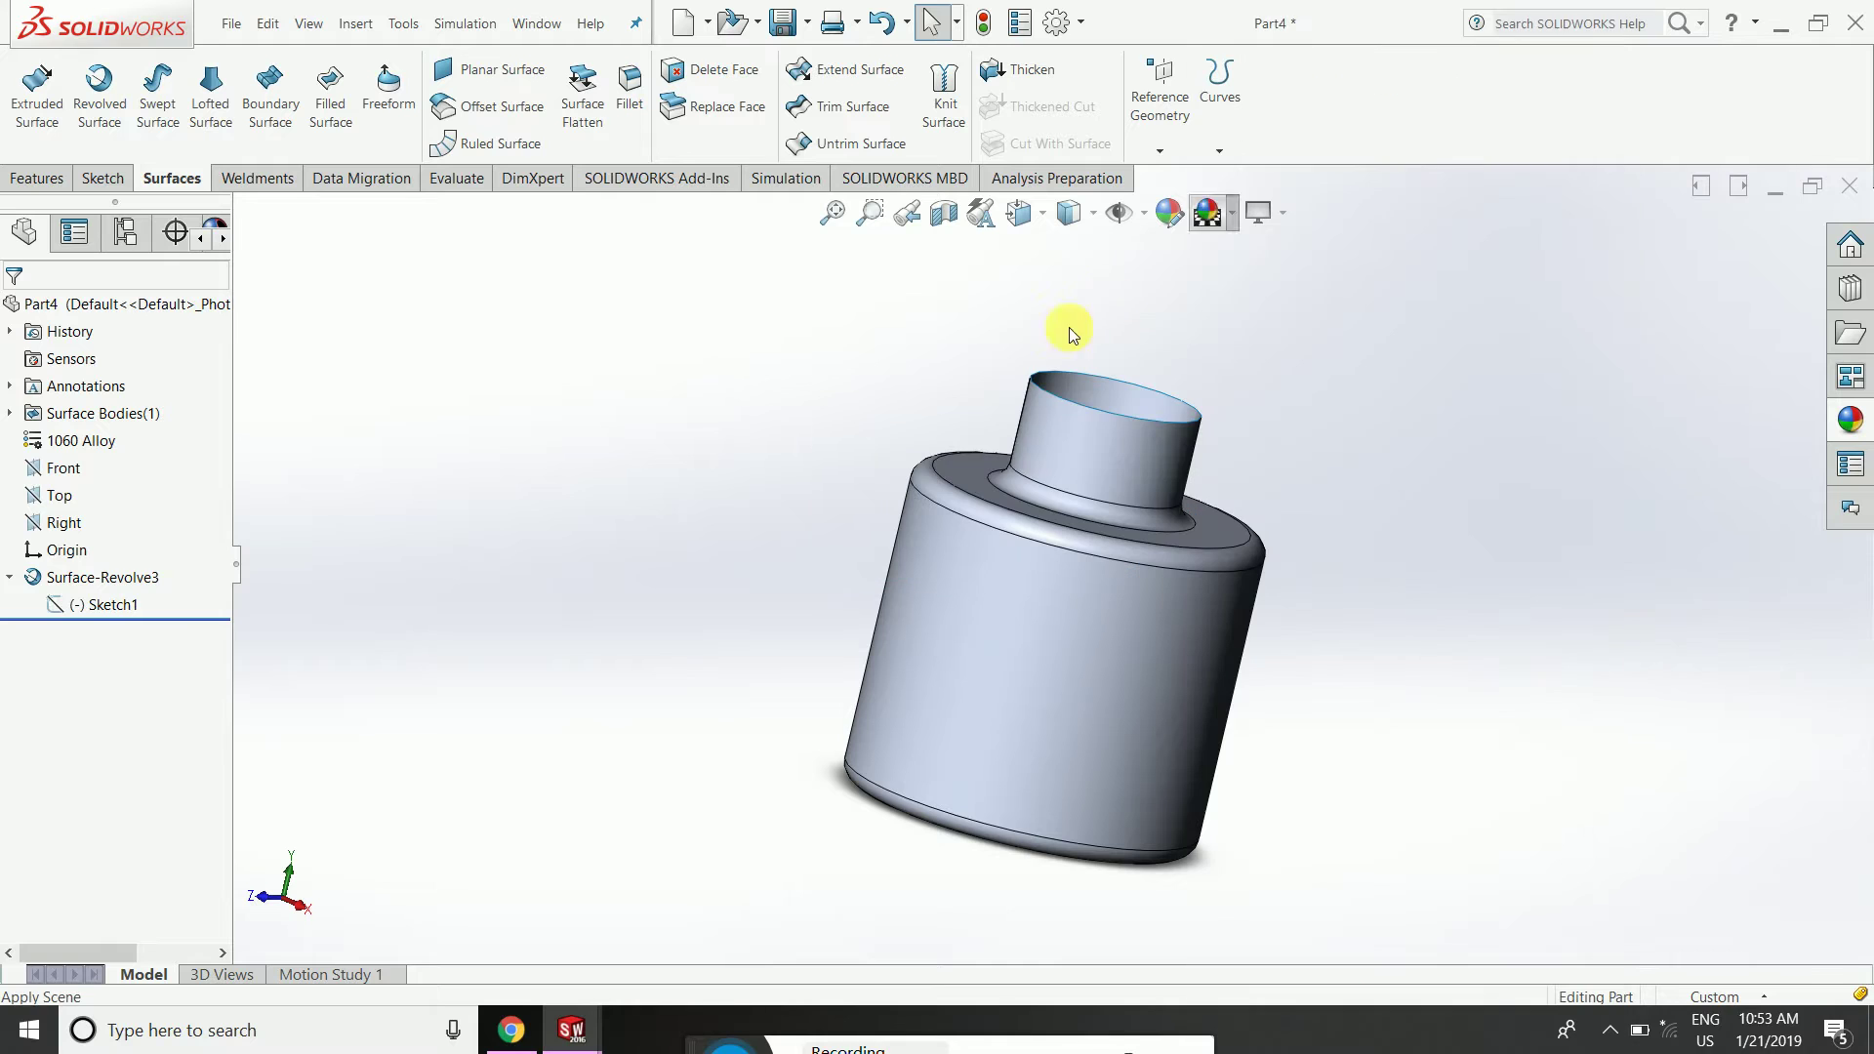
Recolour the bottle red, then bright green, and accept the green appearance.
{"action": "left_click", "coordinate": [1177, 215]}
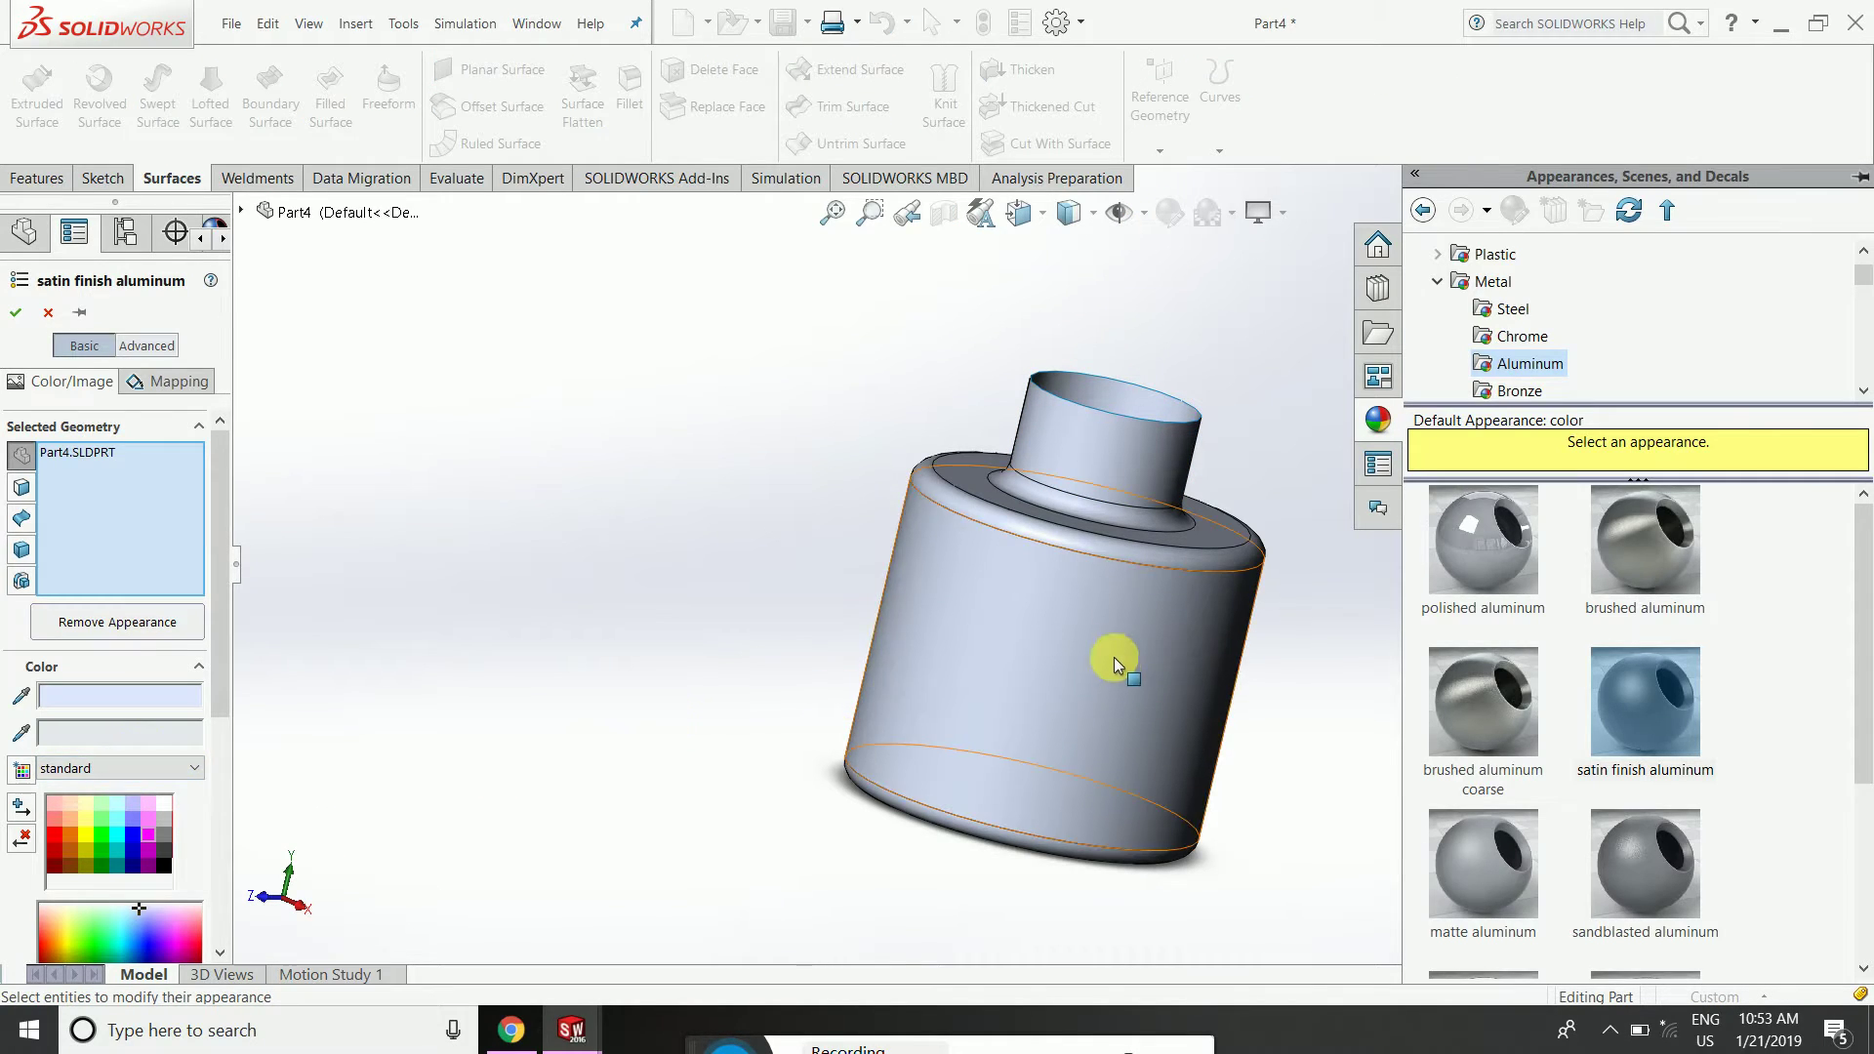
{"action": "left_click", "coordinate": [1086, 649]}
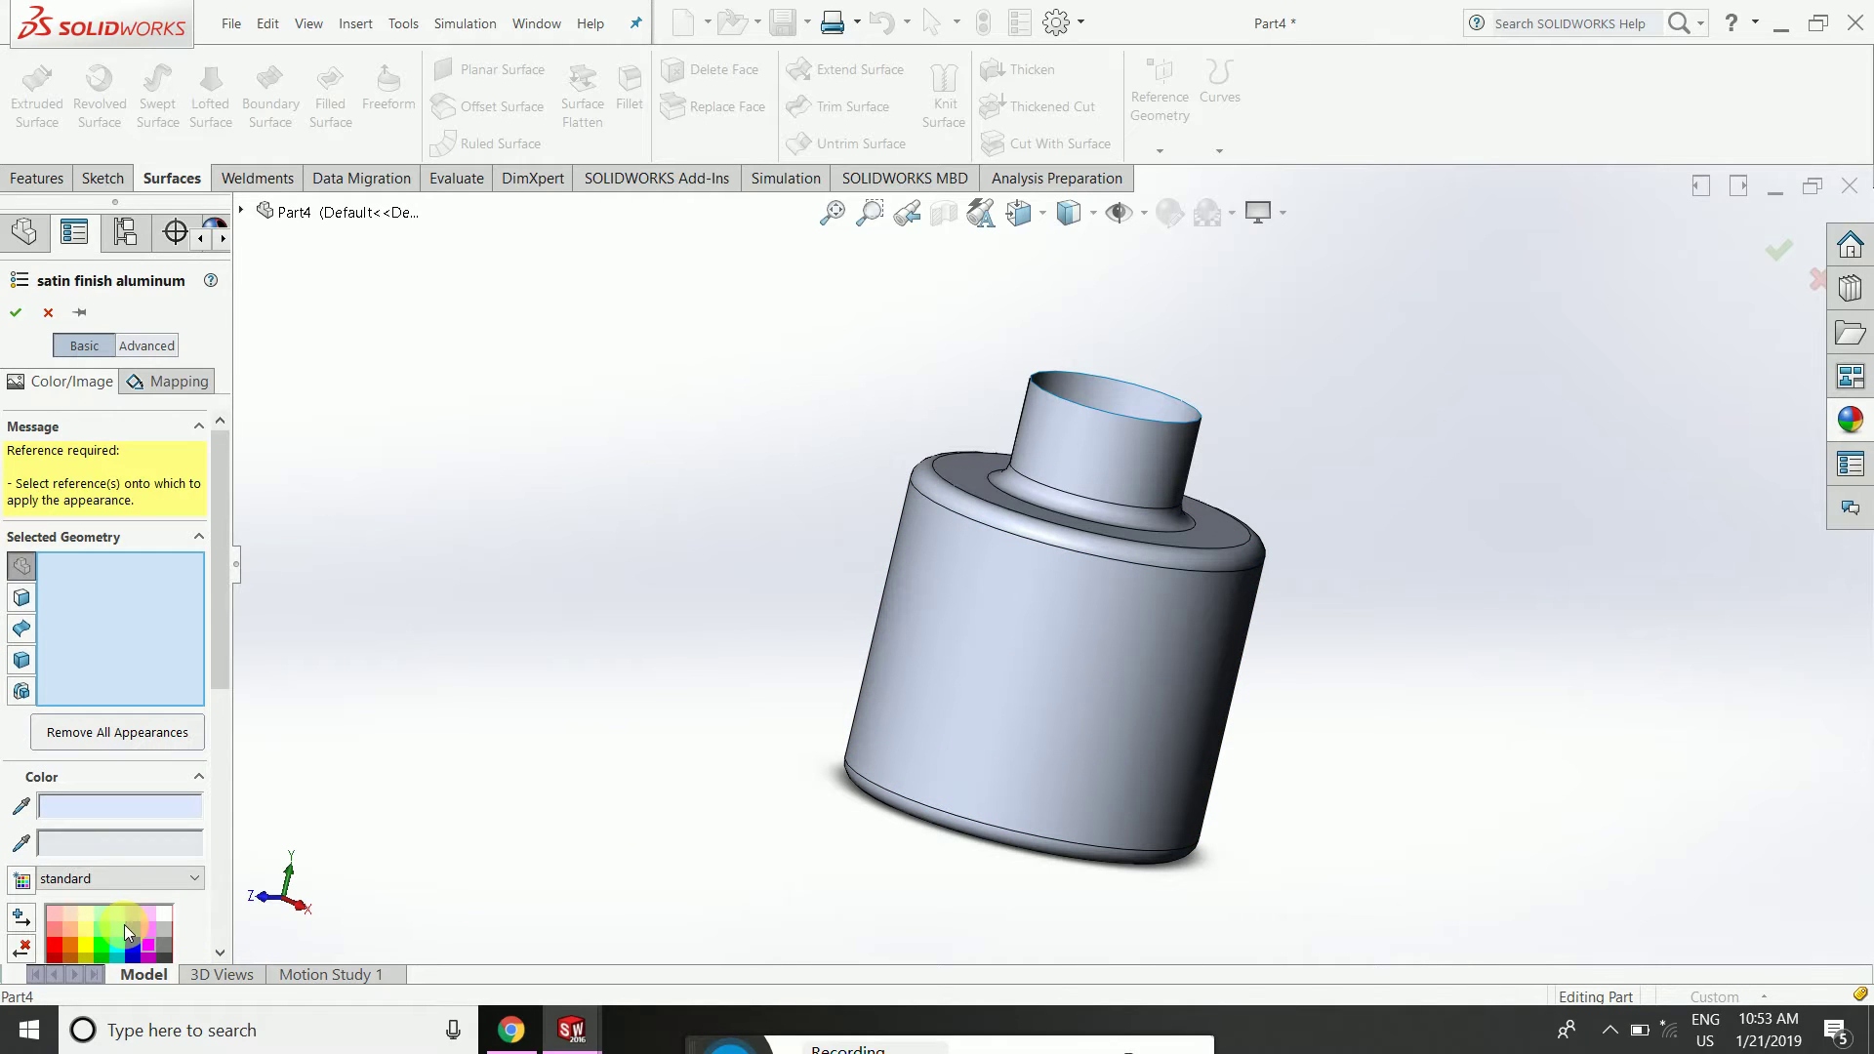
{"action": "left_click", "coordinate": [102, 946]}
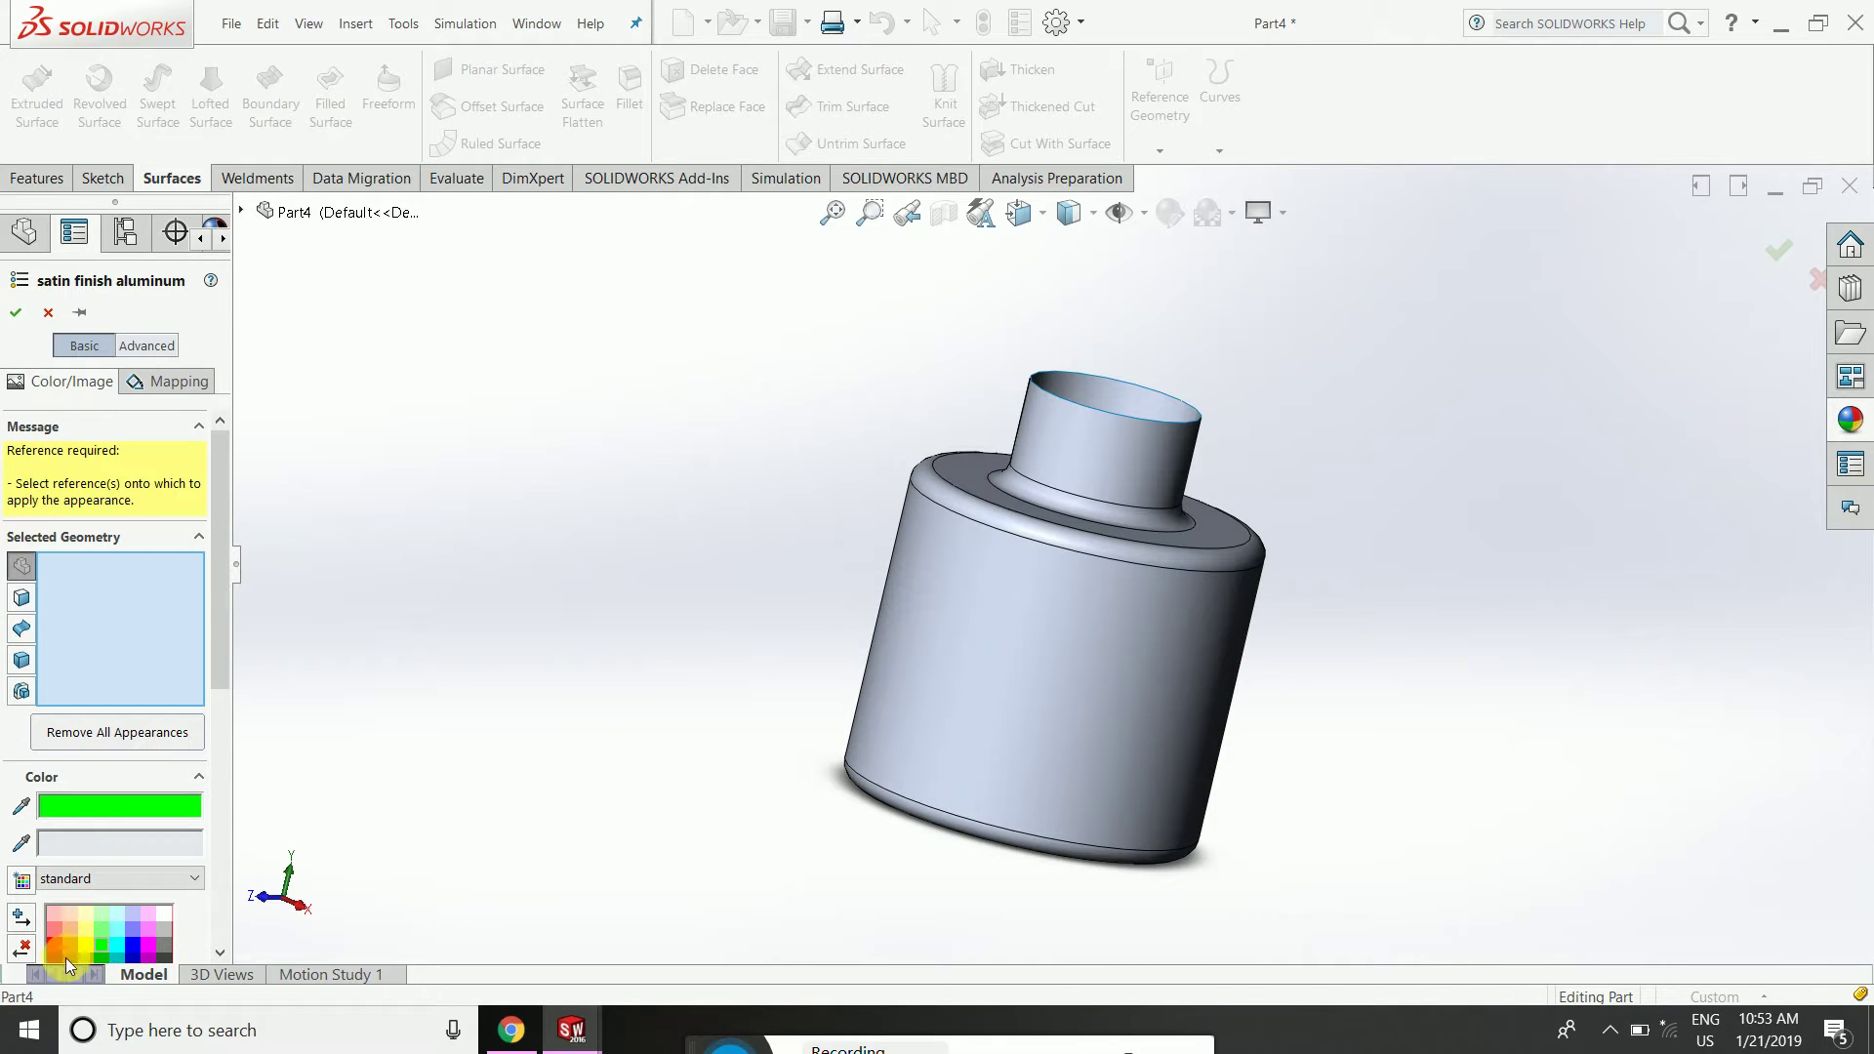
{"action": "left_click", "coordinate": [56, 947]}
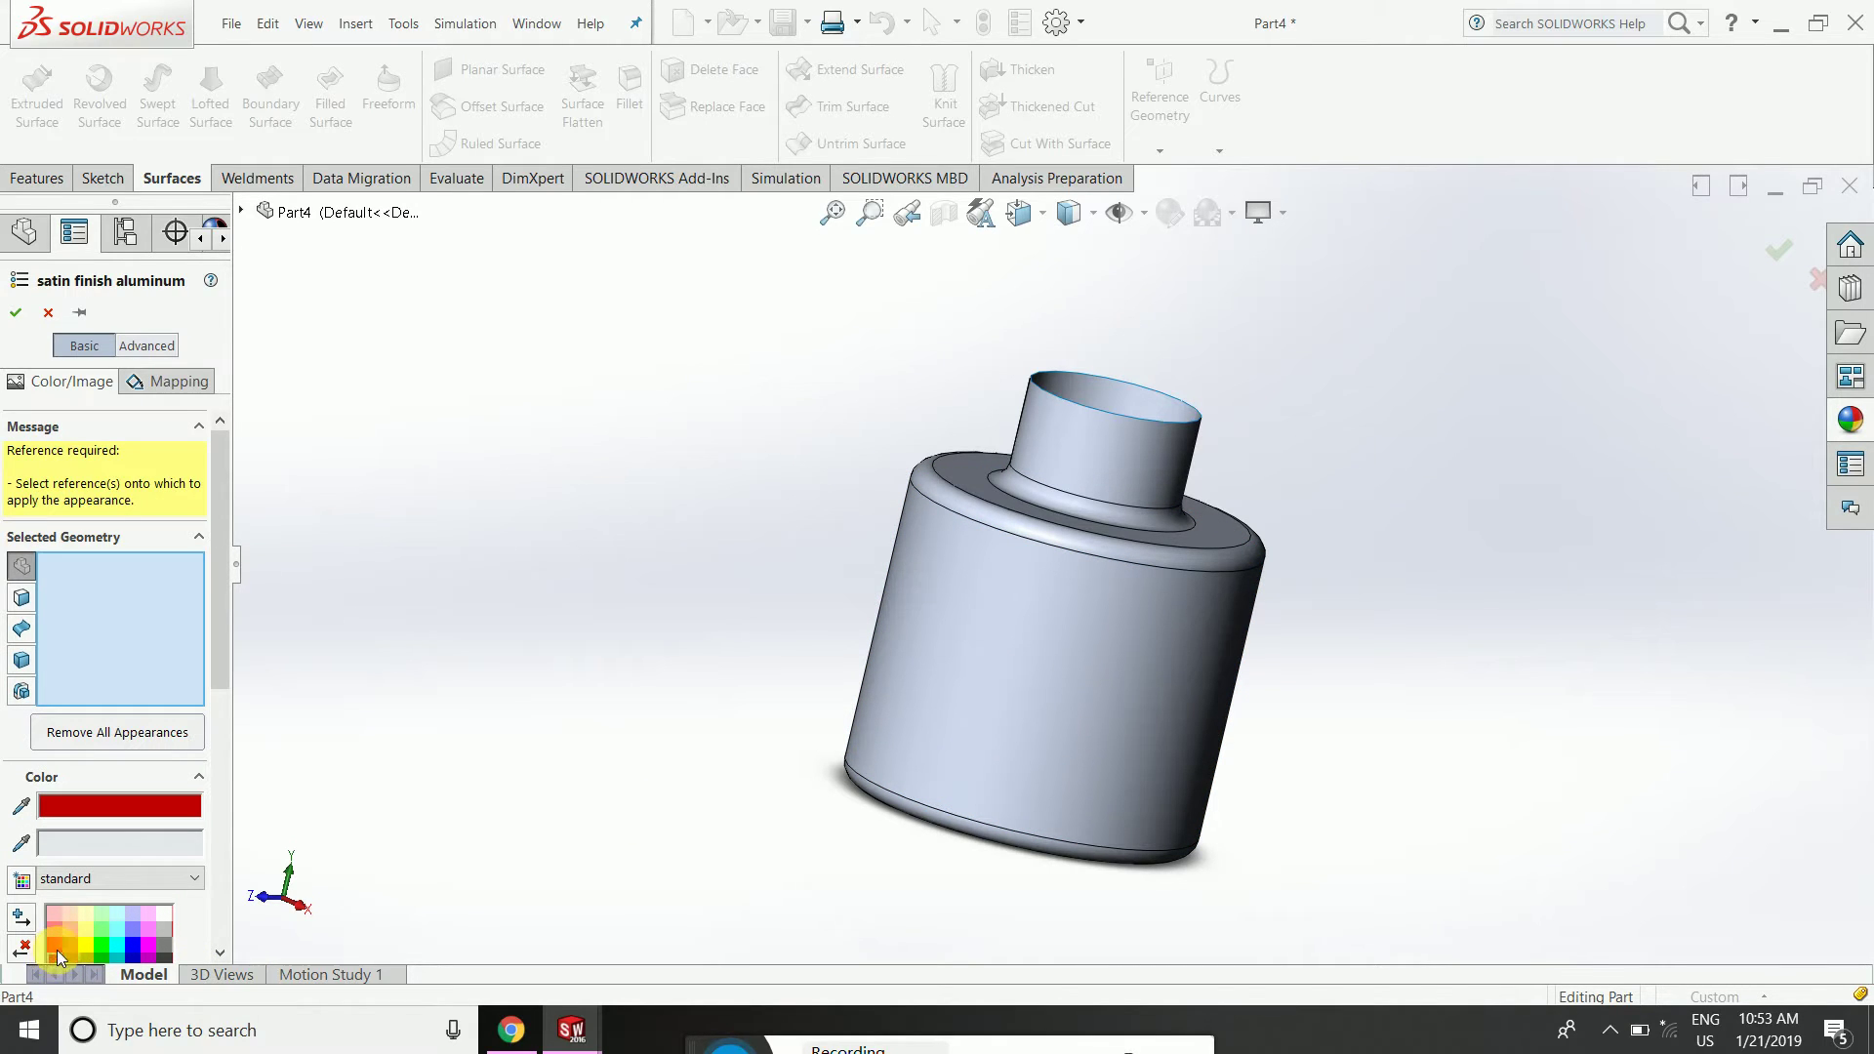
{"action": "left_click", "coordinate": [987, 625]}
{"action": "middle_click_drag", "start_coordinate": [987, 616], "coordinate": [975, 757]}
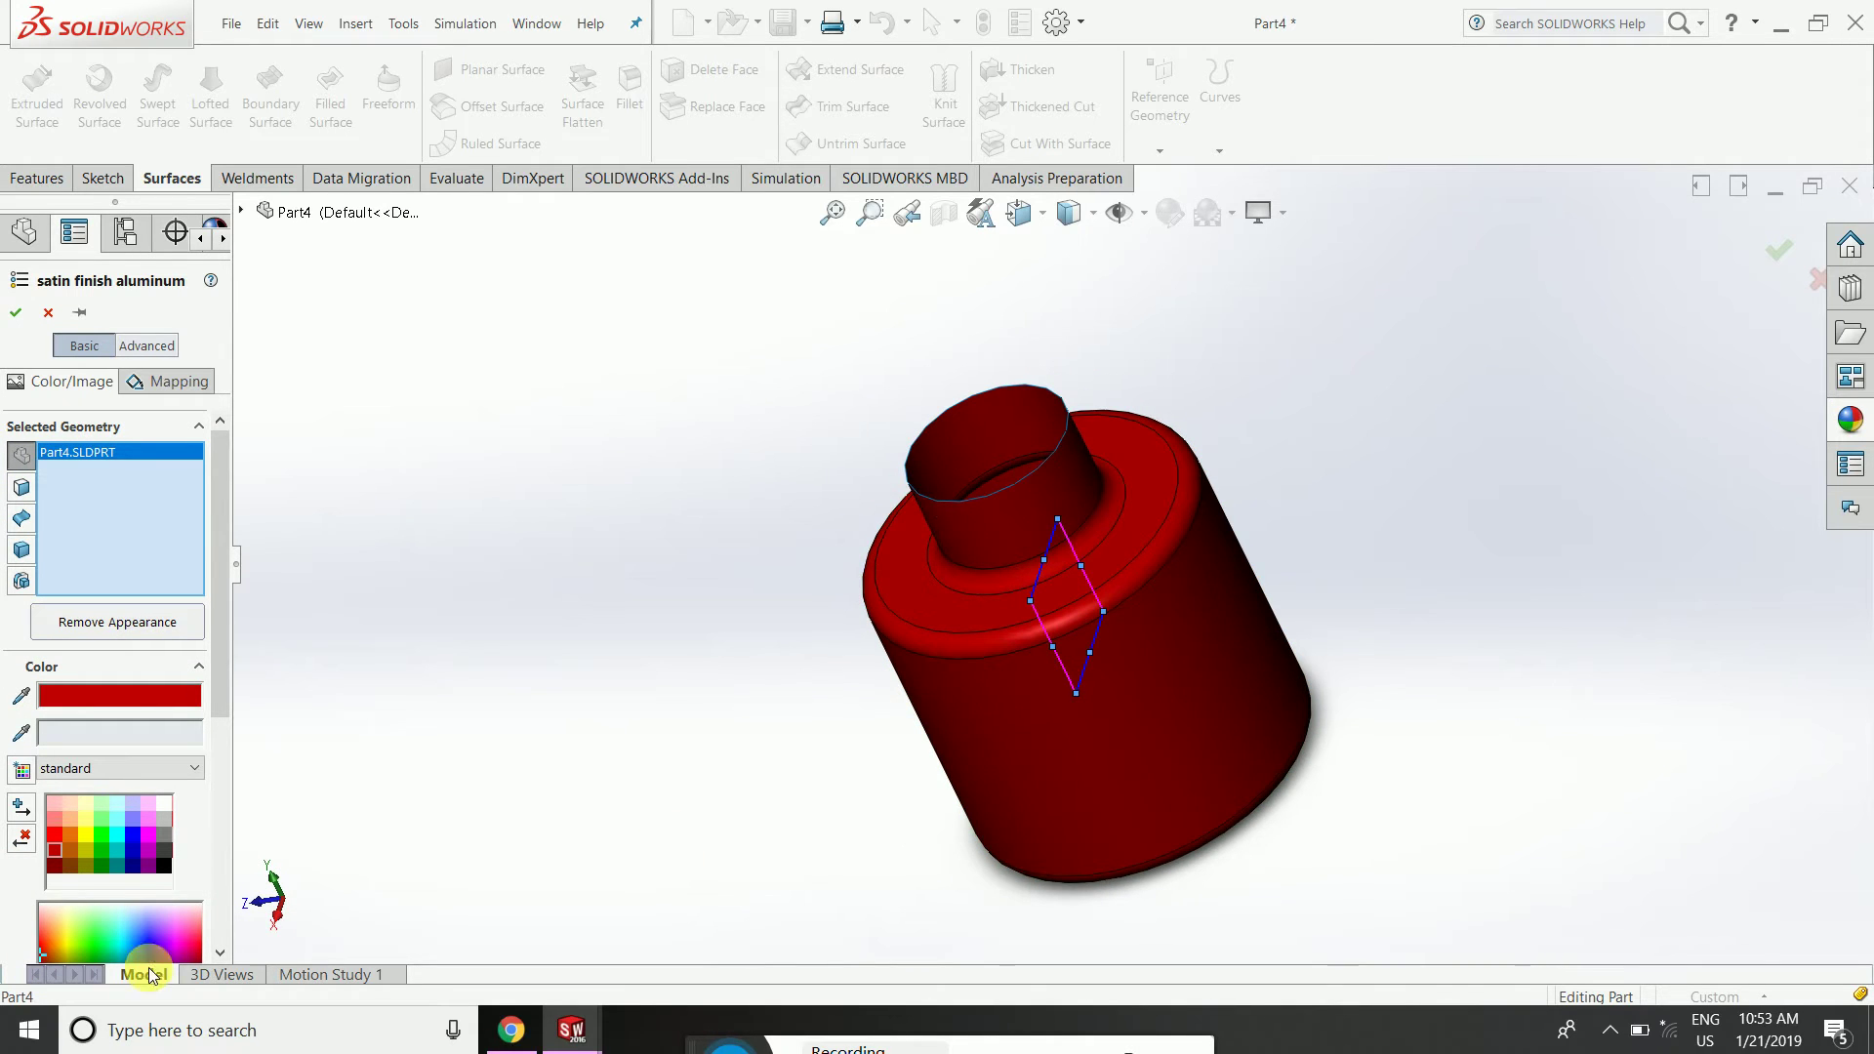
{"action": "left_click", "coordinate": [100, 947]}
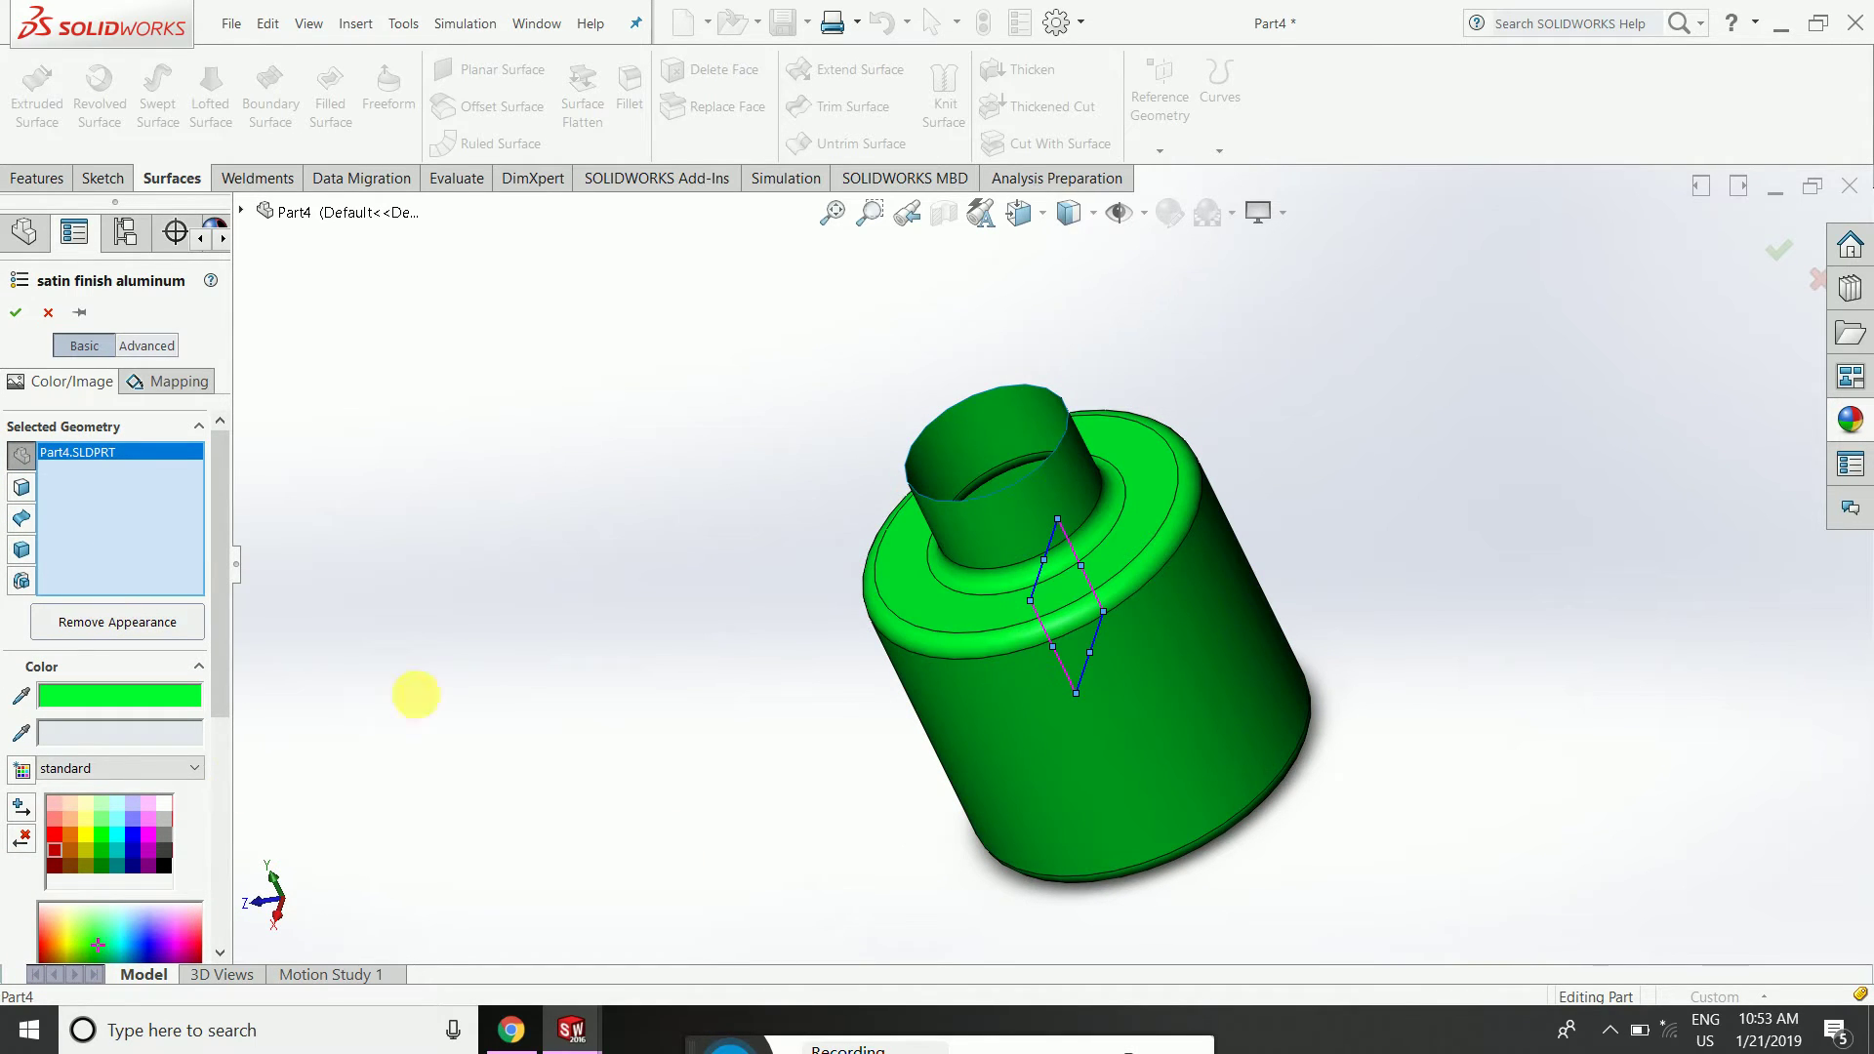
{"action": "left_click", "coordinate": [16, 312]}
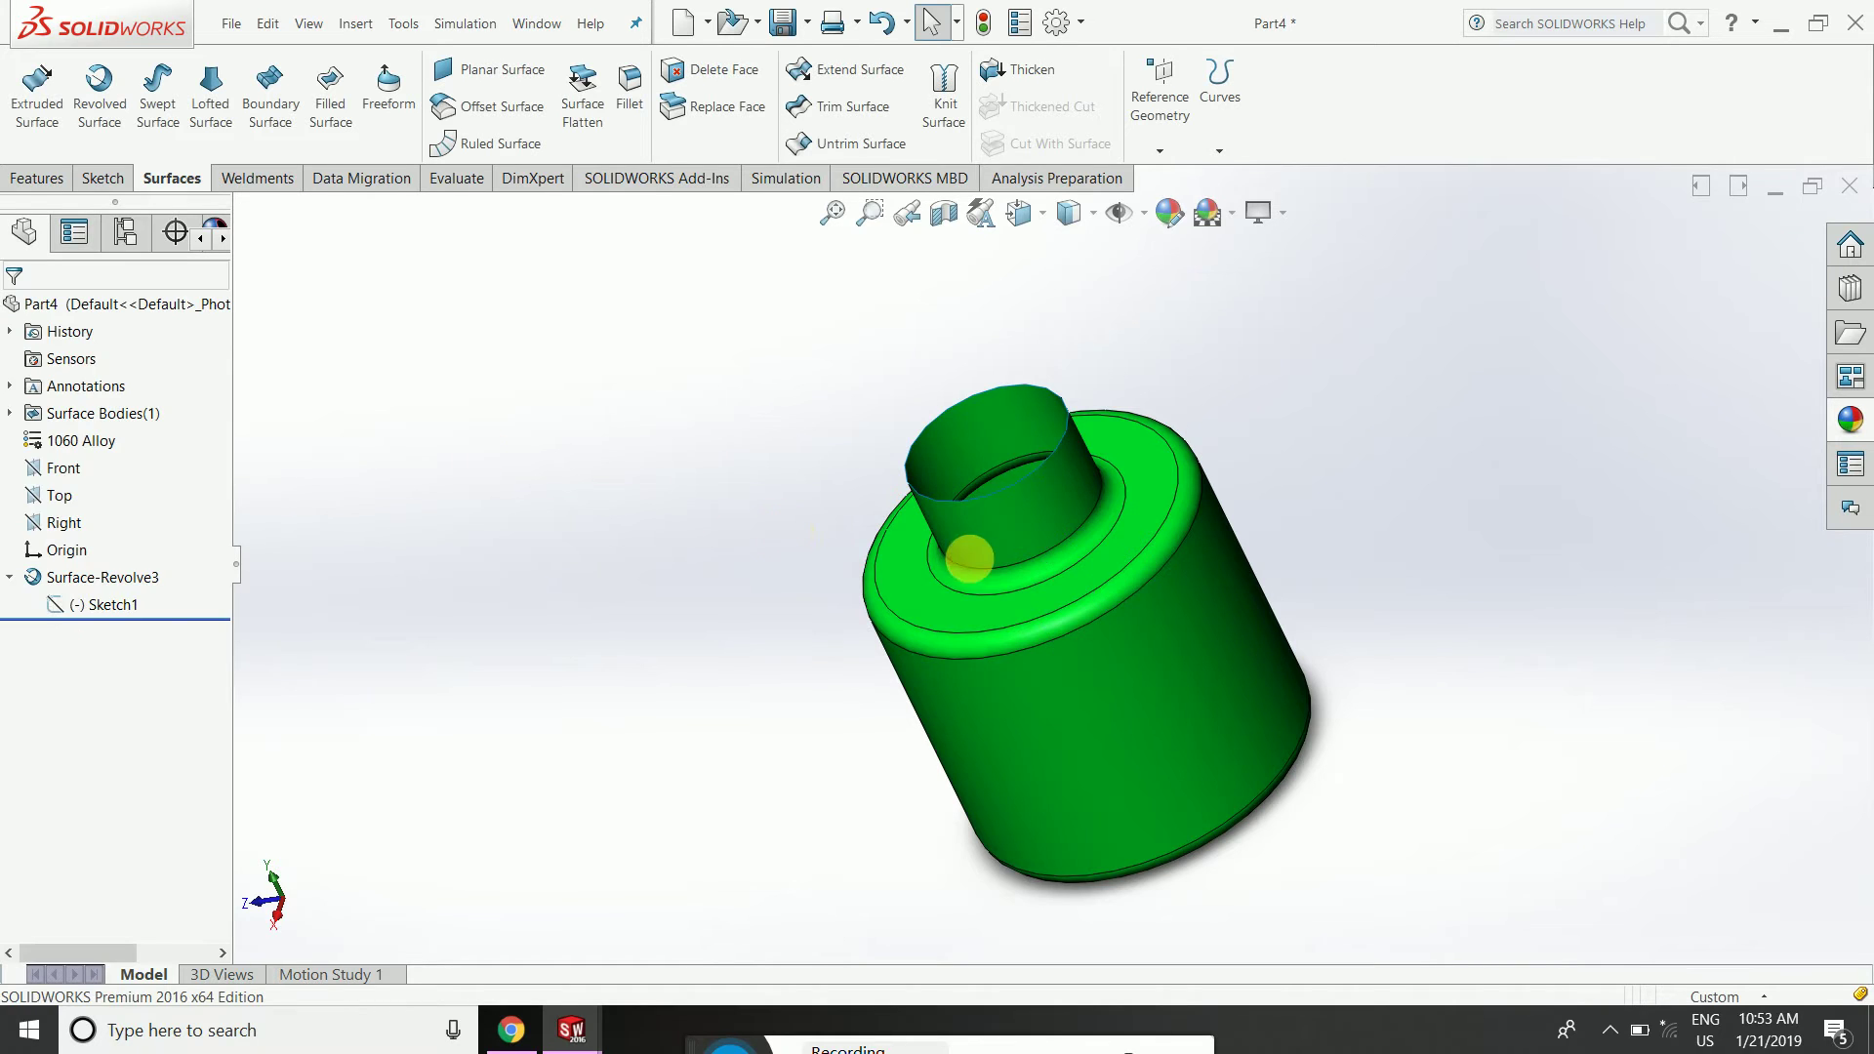
{"action": "scroll", "coordinate": [976, 566], "scroll_direction": "down", "scroll_amount": 3}
{"action": "mouse_move", "coordinate": [1009, 607]}
{"action": "middle_mouse_down"}
{"action": "mouse_move", "coordinate": [1101, 507]}
{"action": "mouse_move", "coordinate": [1064, 546]}
{"action": "middle_mouse_up"}
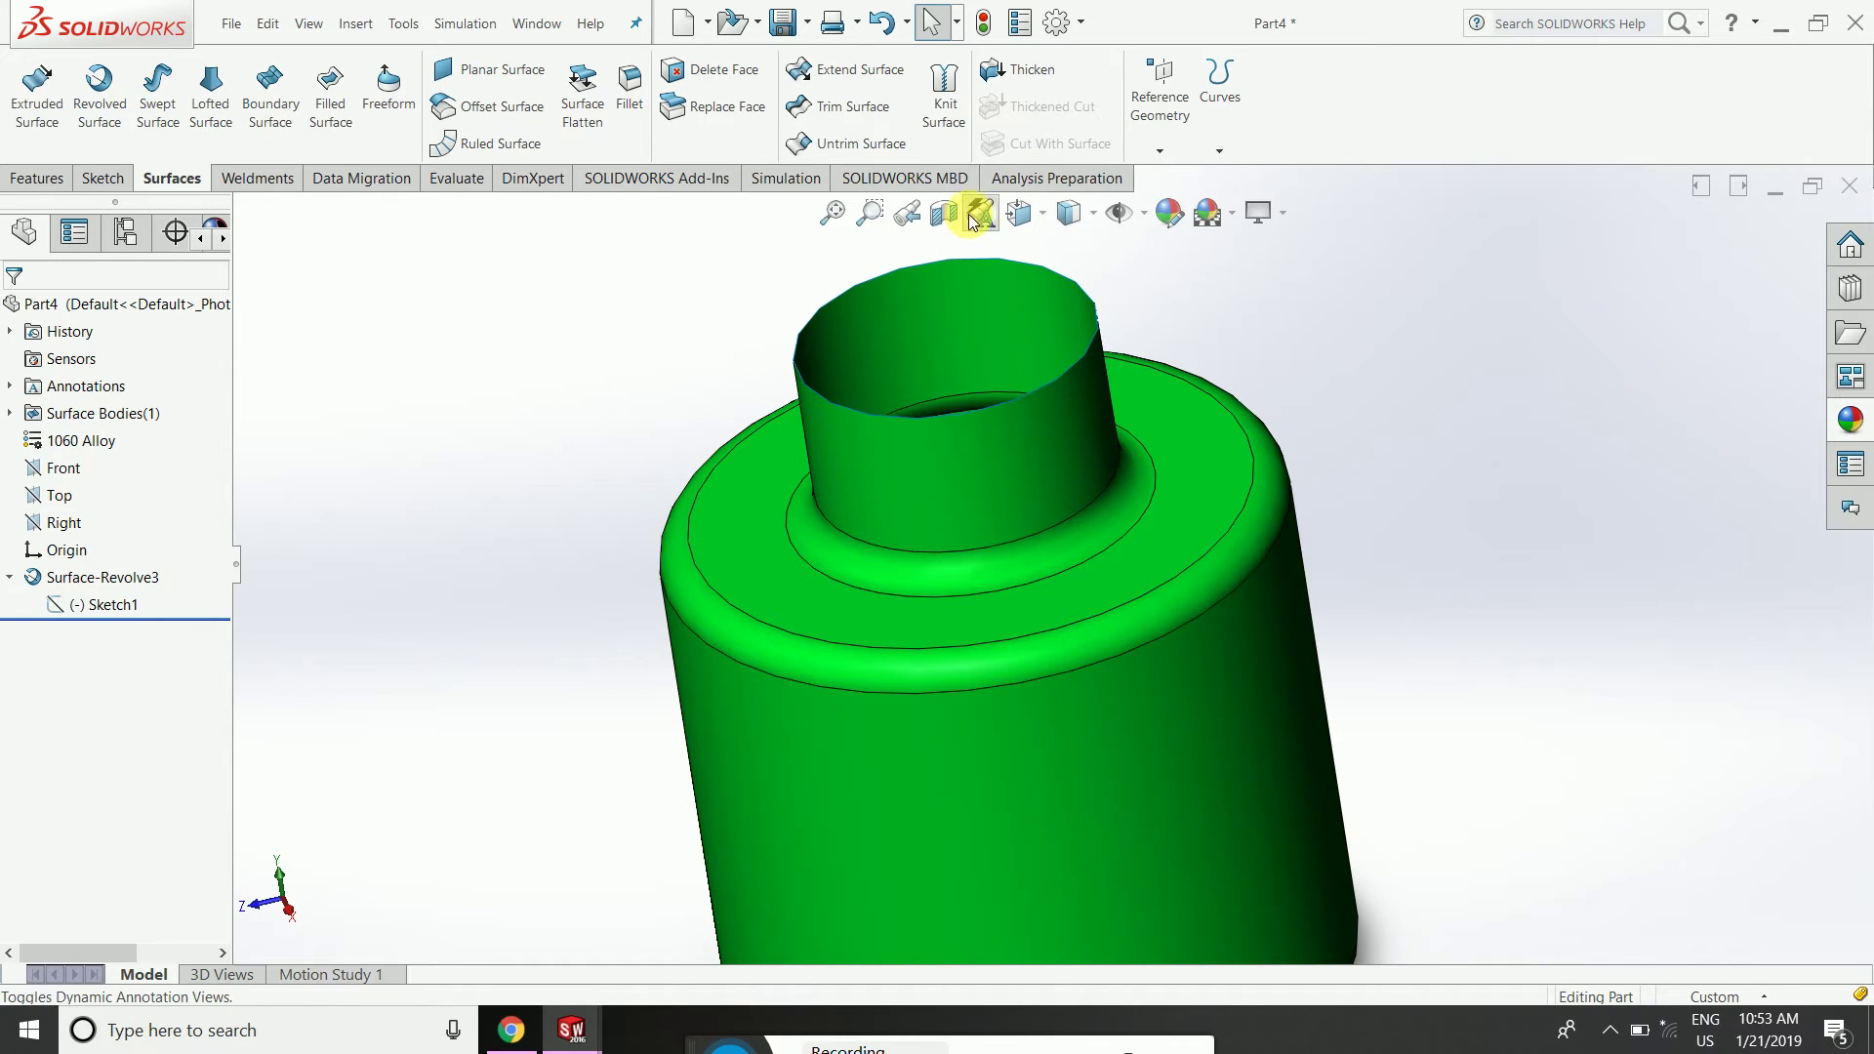
Change the bottle's appearance colour to magenta and accept it.
{"action": "left_click", "coordinate": [1171, 213]}
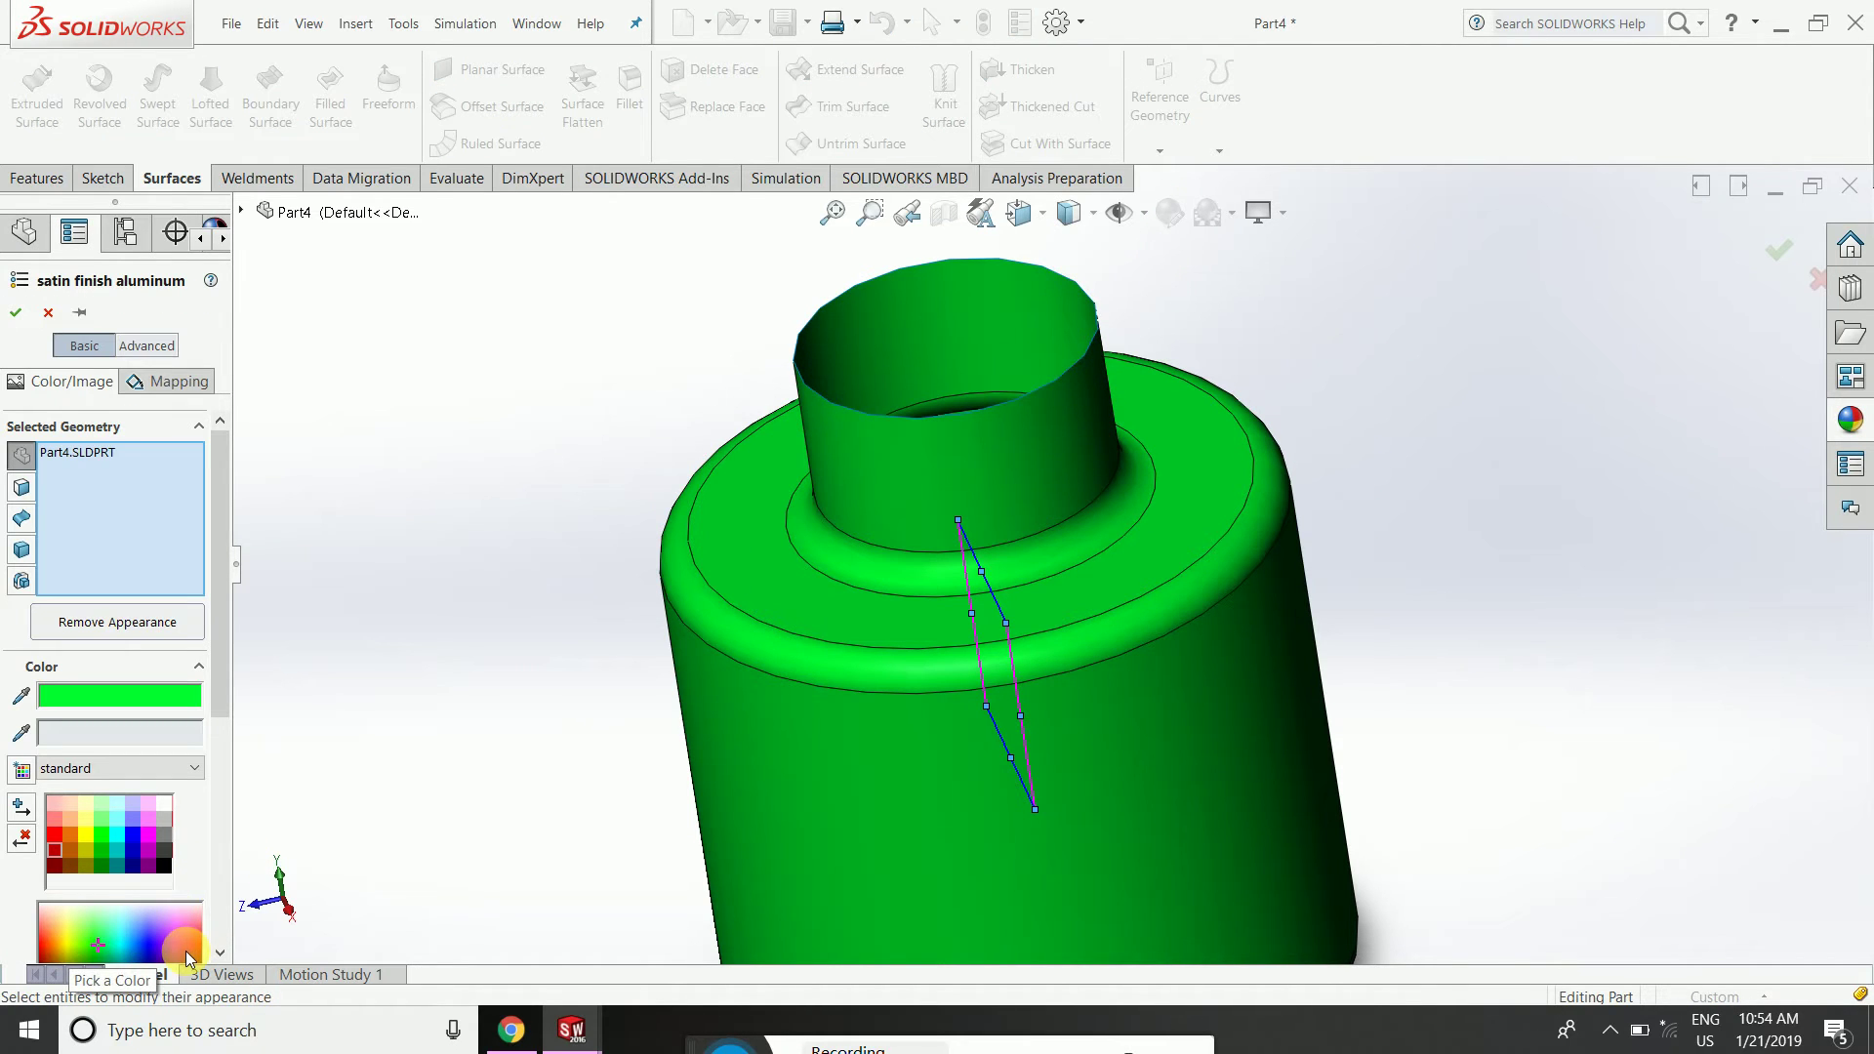
{"action": "left_click", "coordinate": [188, 954]}
{"action": "left_click", "coordinate": [20, 314]}
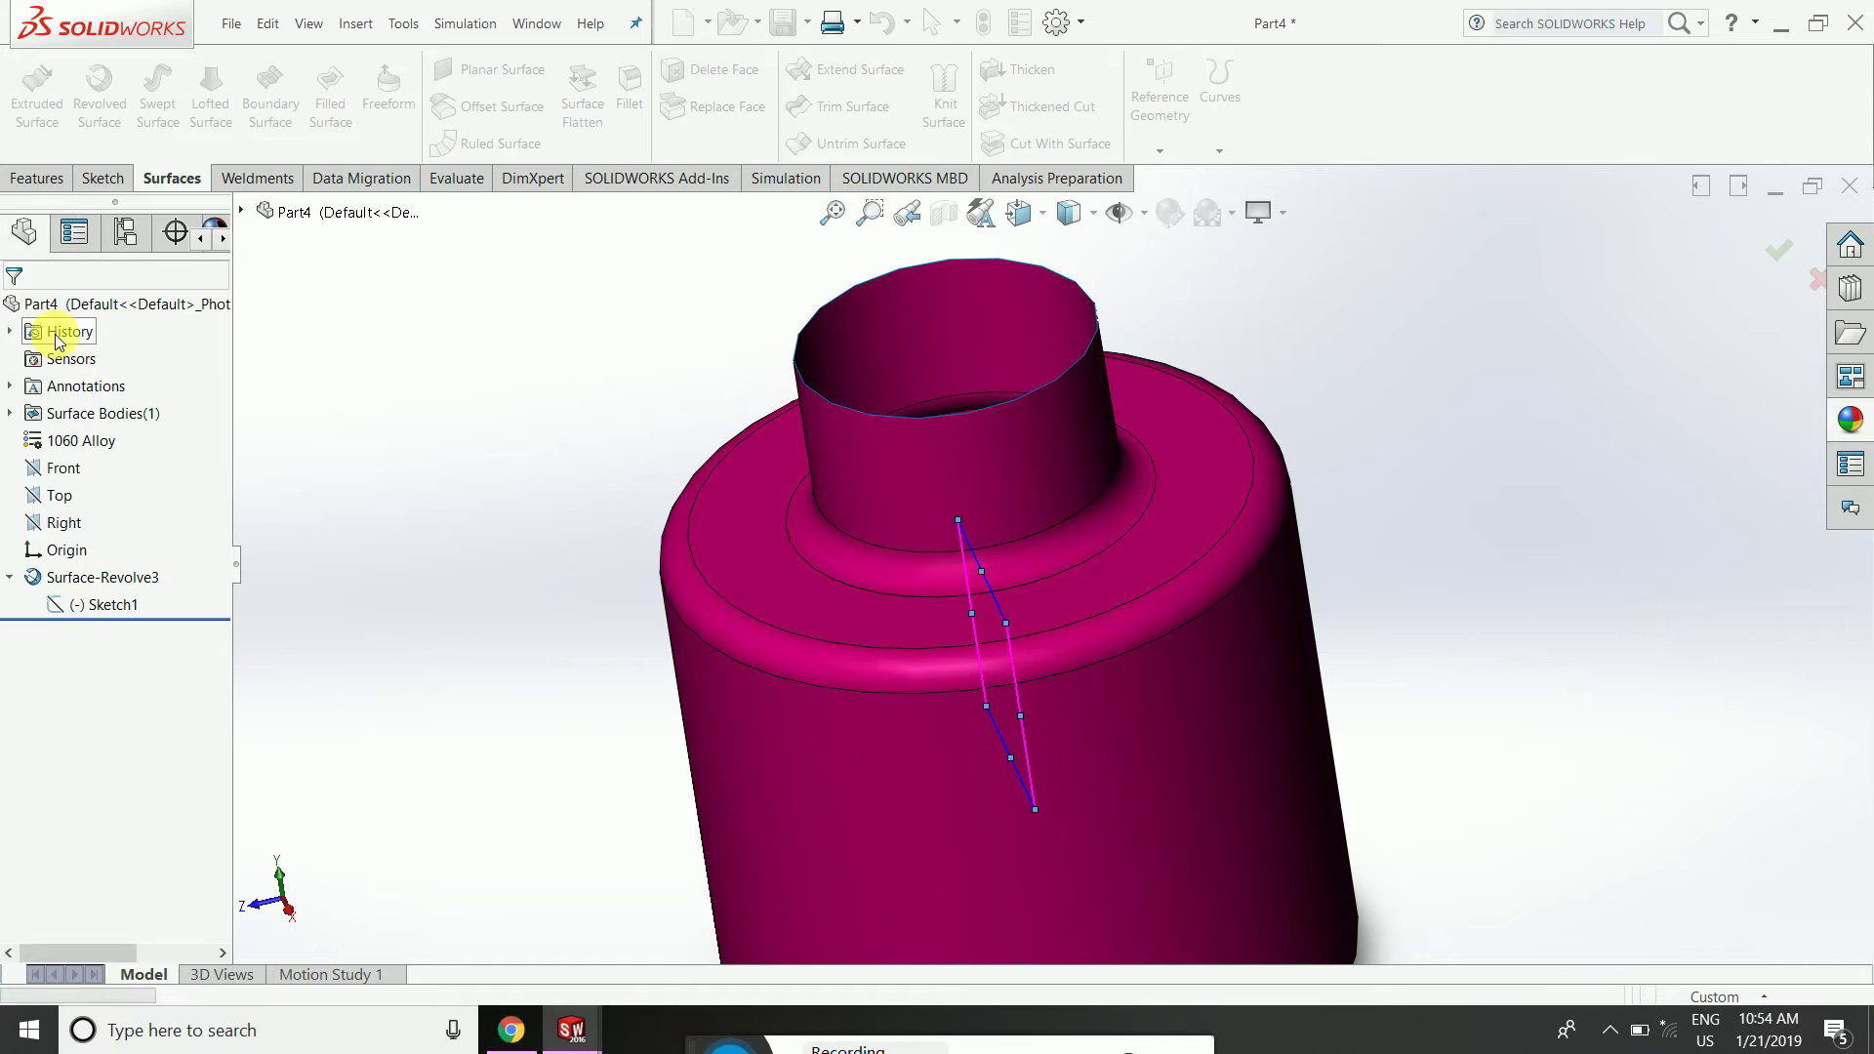
{"action": "scroll", "coordinate": [946, 746], "scroll_direction": "up", "scroll_amount": 2}
{"action": "scroll", "coordinate": [1006, 739], "scroll_direction": "up", "scroll_amount": 1}
{"action": "scroll", "coordinate": [1005, 740], "scroll_direction": "down", "scroll_amount": 4}
Orbit and zoom around the magenta bottle, ending in an upright view.
{"action": "mouse_move", "coordinate": [1145, 610]}
{"action": "middle_mouse_down"}
{"action": "mouse_move", "coordinate": [1223, 806]}
{"action": "mouse_move", "coordinate": [1076, 786]}
{"action": "middle_mouse_up"}
{"action": "scroll", "coordinate": [1072, 756], "scroll_direction": "up", "scroll_amount": 3}
{"action": "scroll", "coordinate": [1118, 718], "scroll_direction": "down", "scroll_amount": 3}
{"action": "middle_click_drag", "start_coordinate": [1118, 717], "coordinate": [1003, 624]}
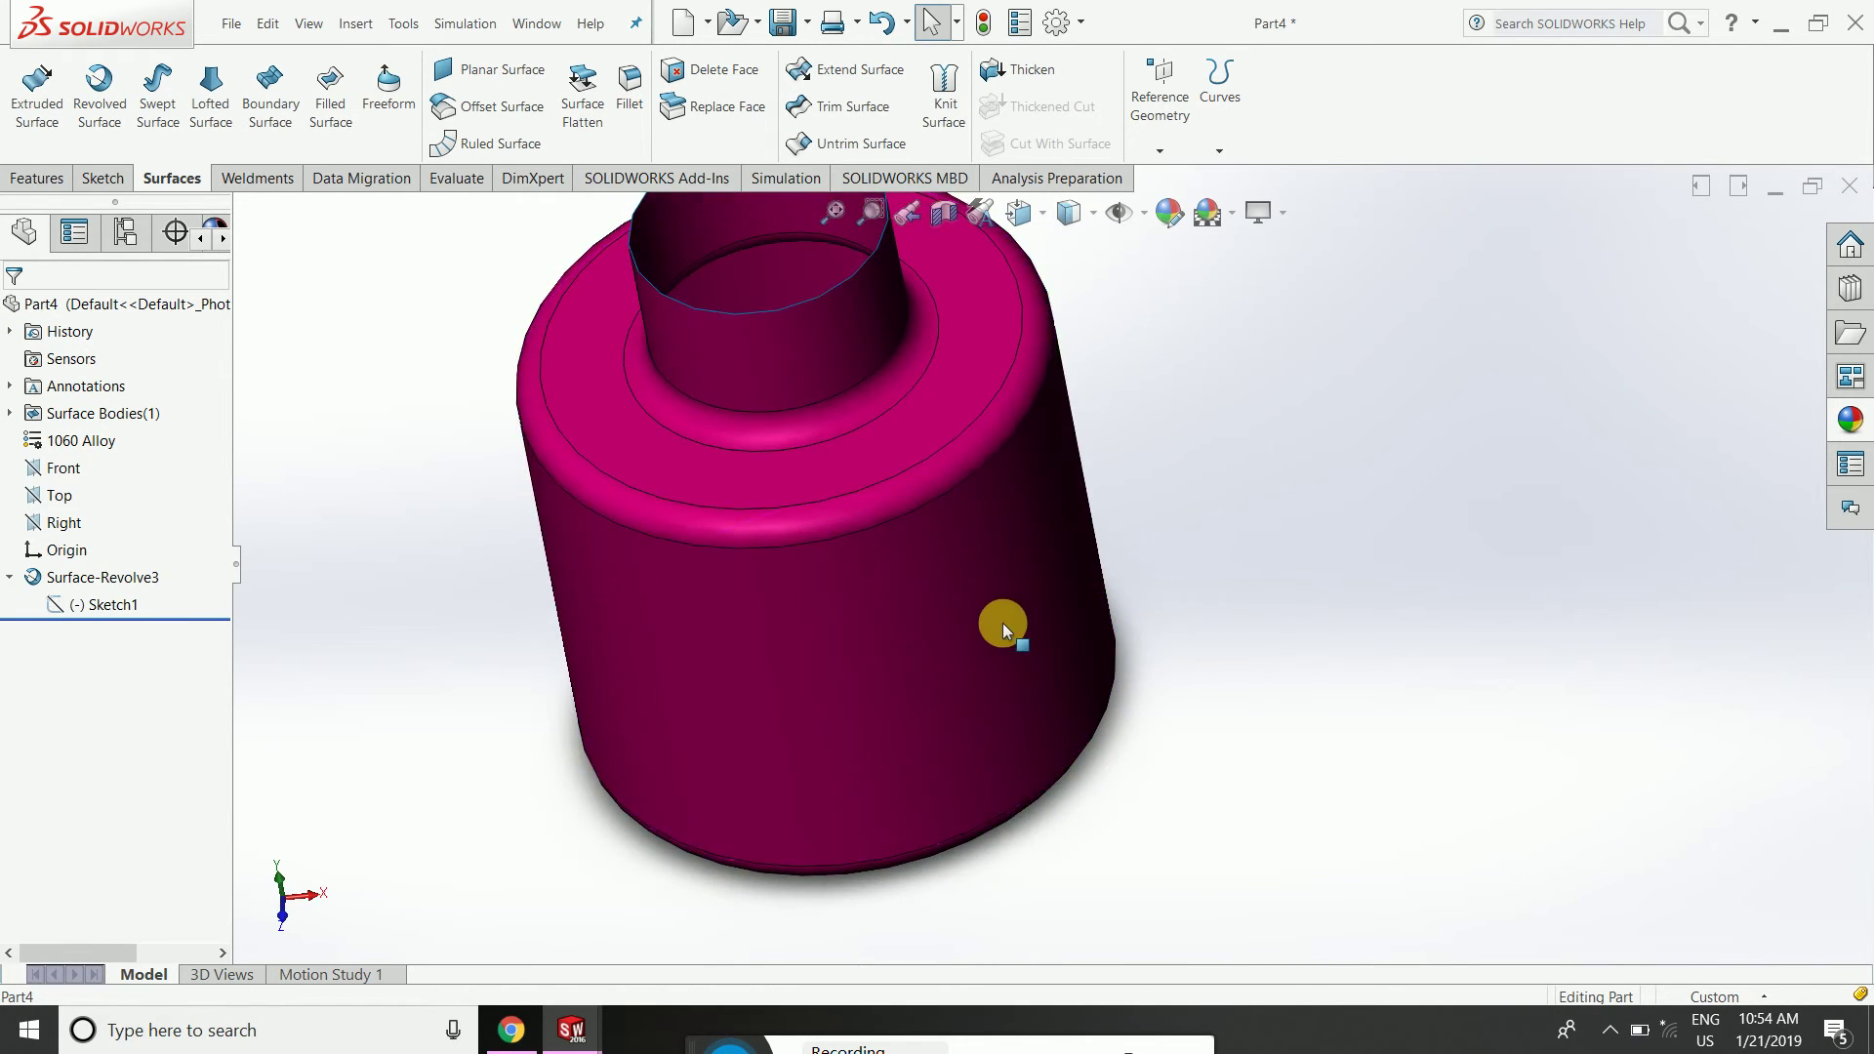
{"action": "scroll", "coordinate": [975, 532], "scroll_direction": "up", "scroll_amount": 2}
{"action": "scroll", "coordinate": [975, 532], "scroll_direction": "down", "scroll_amount": 3}
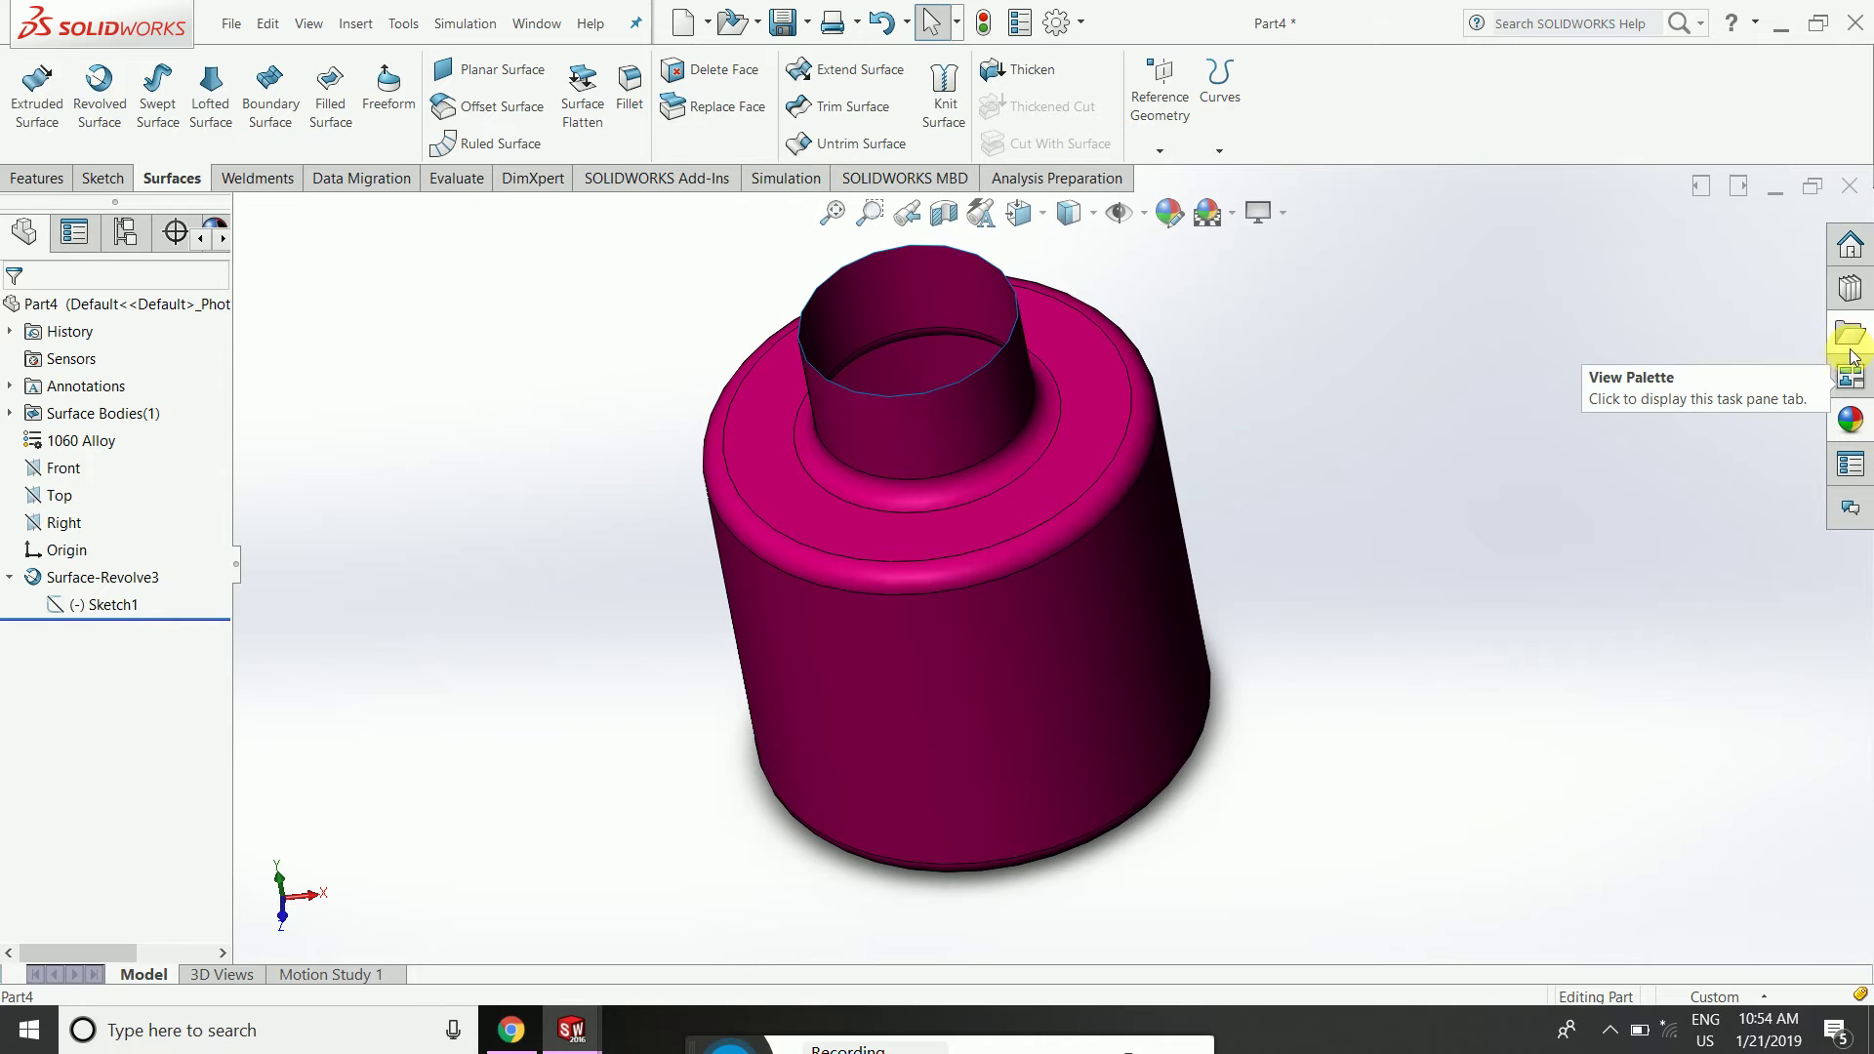
Browse the Metal and Plastic categories in the Appearances, Scenes, and Decals library.
{"action": "left_click", "coordinate": [1851, 420]}
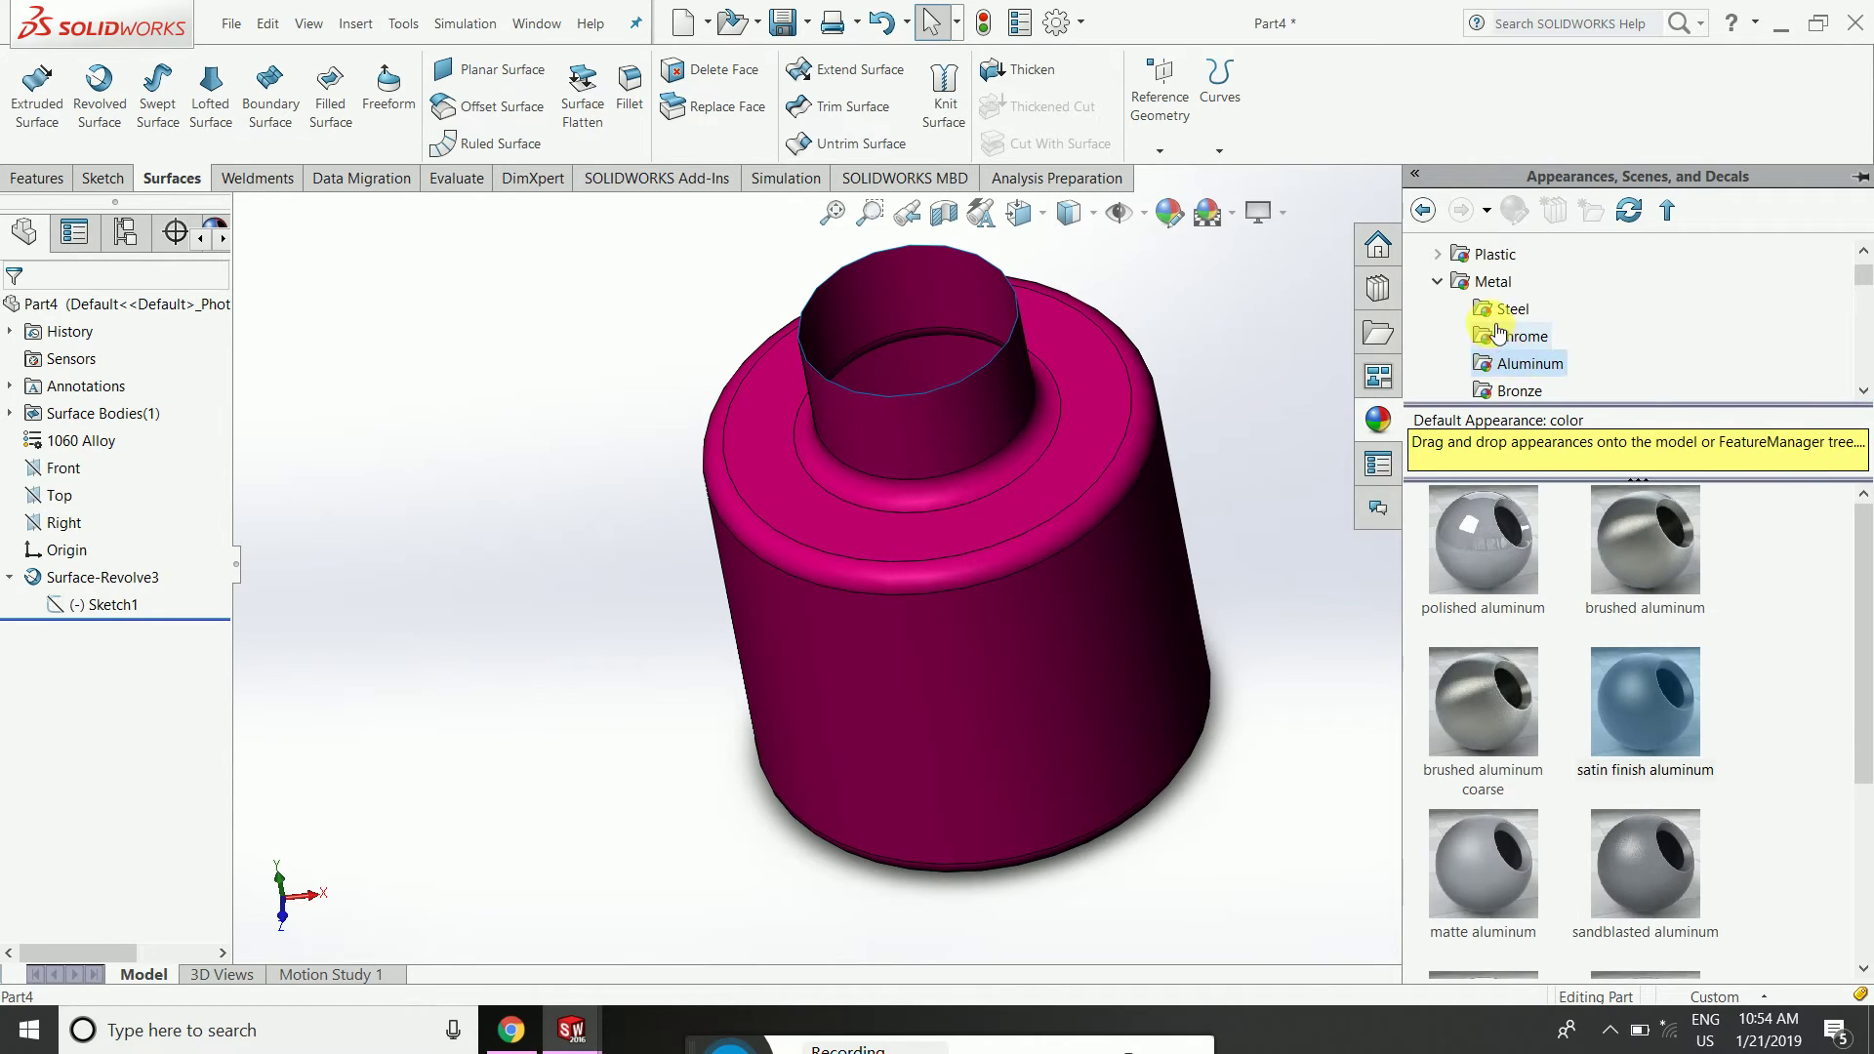
{"action": "left_click", "coordinate": [1440, 283]}
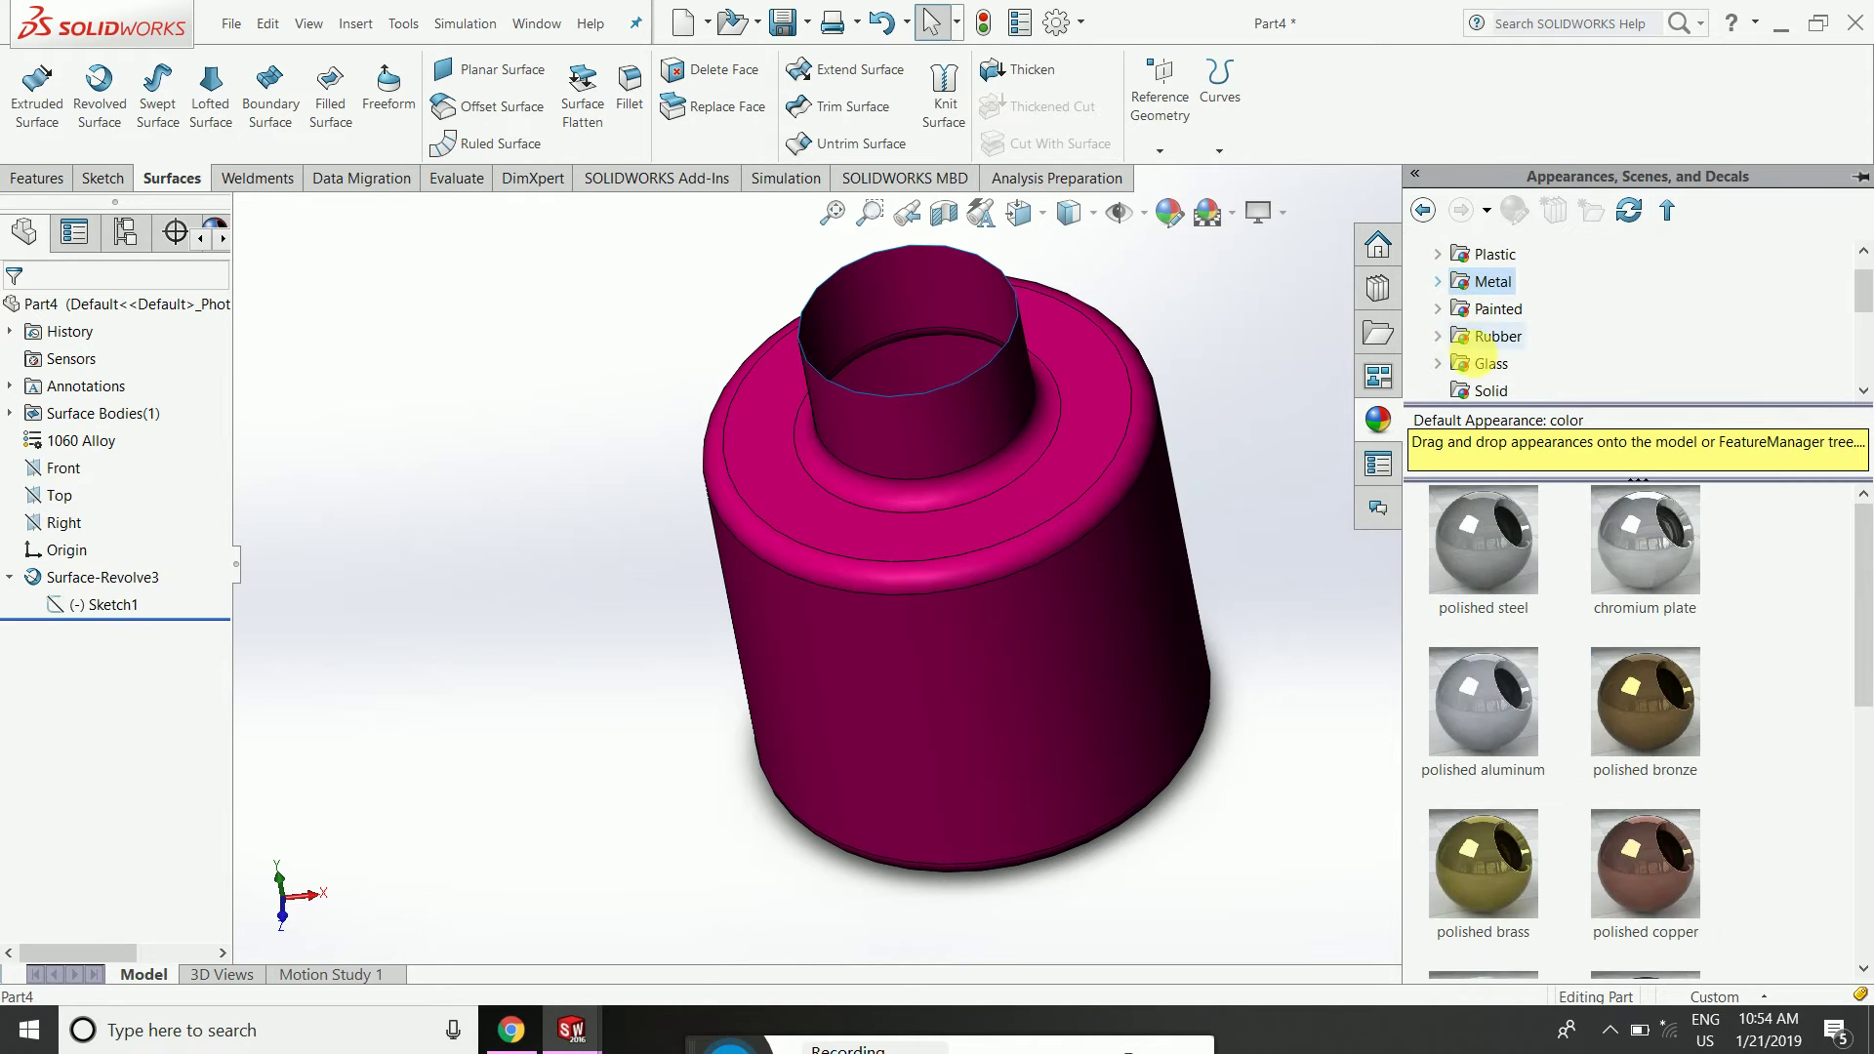
{"action": "left_click", "coordinate": [1439, 253]}
{"action": "left_click", "coordinate": [1439, 254]}
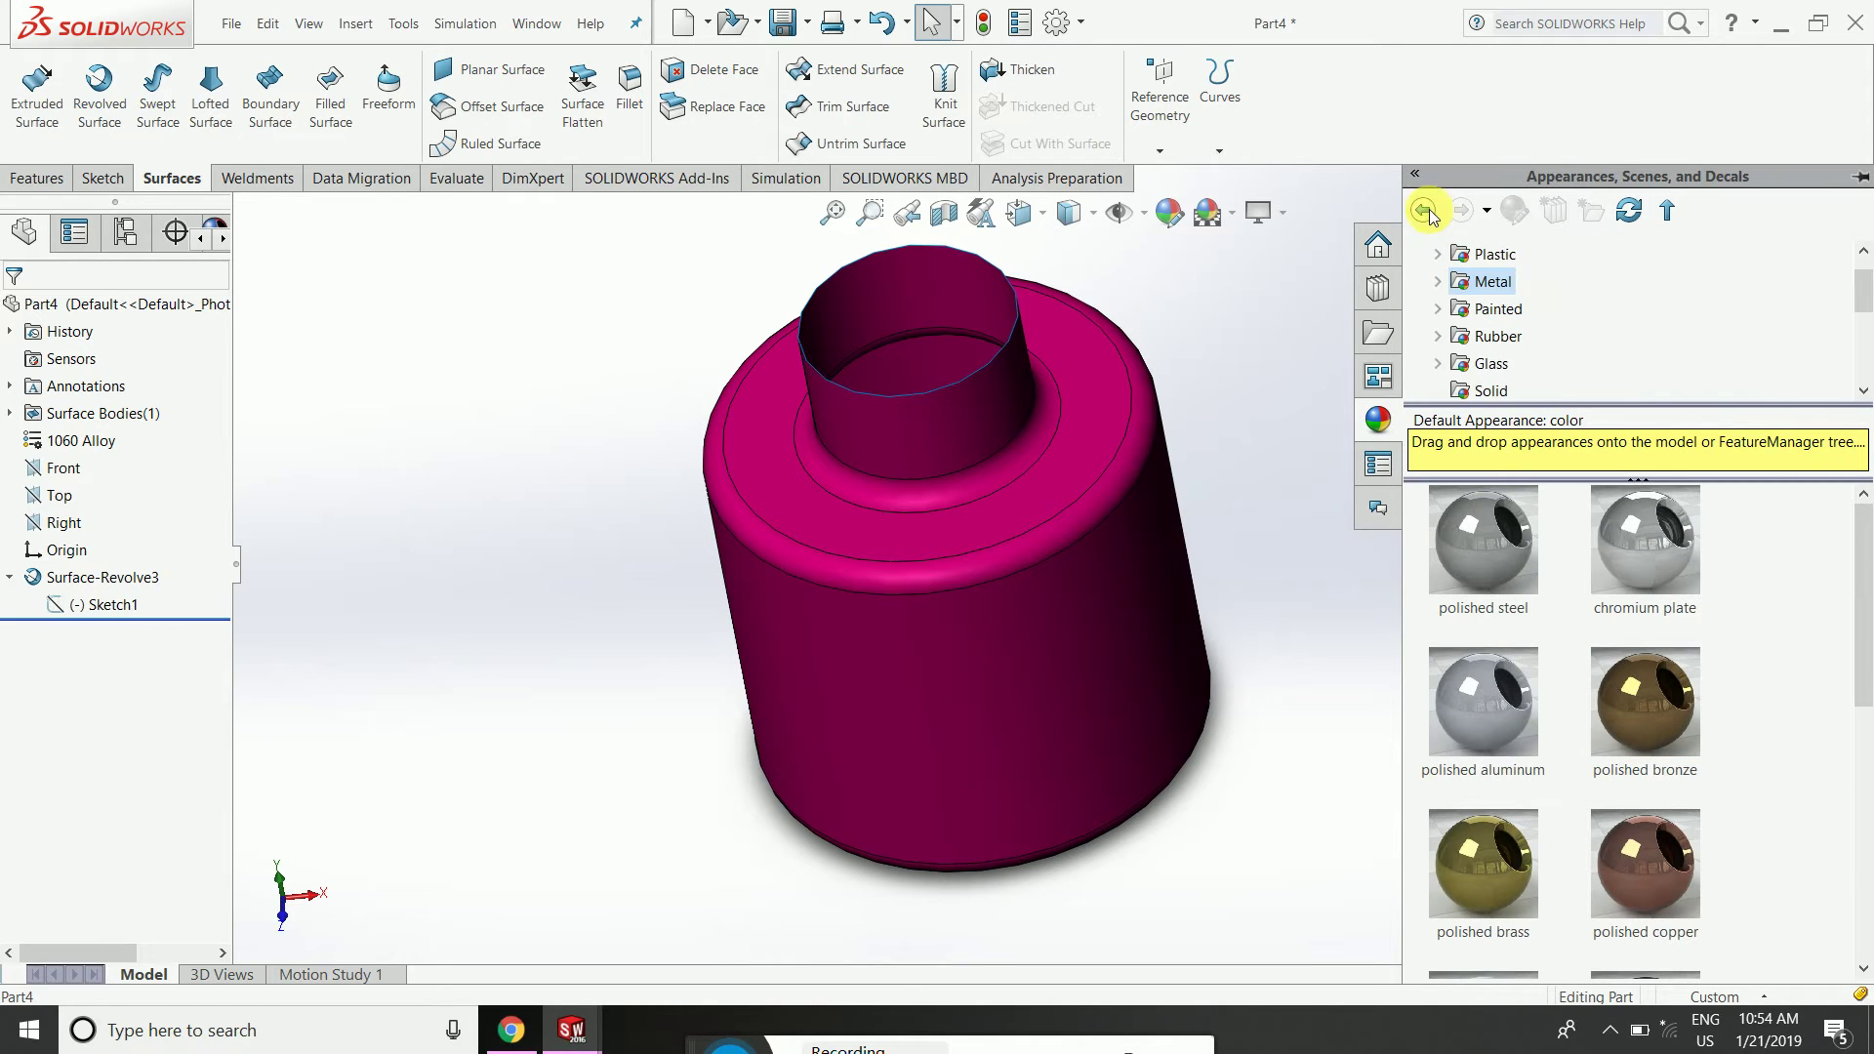
{"action": "left_click", "coordinate": [1421, 210]}
{"action": "left_click", "coordinate": [1442, 255]}
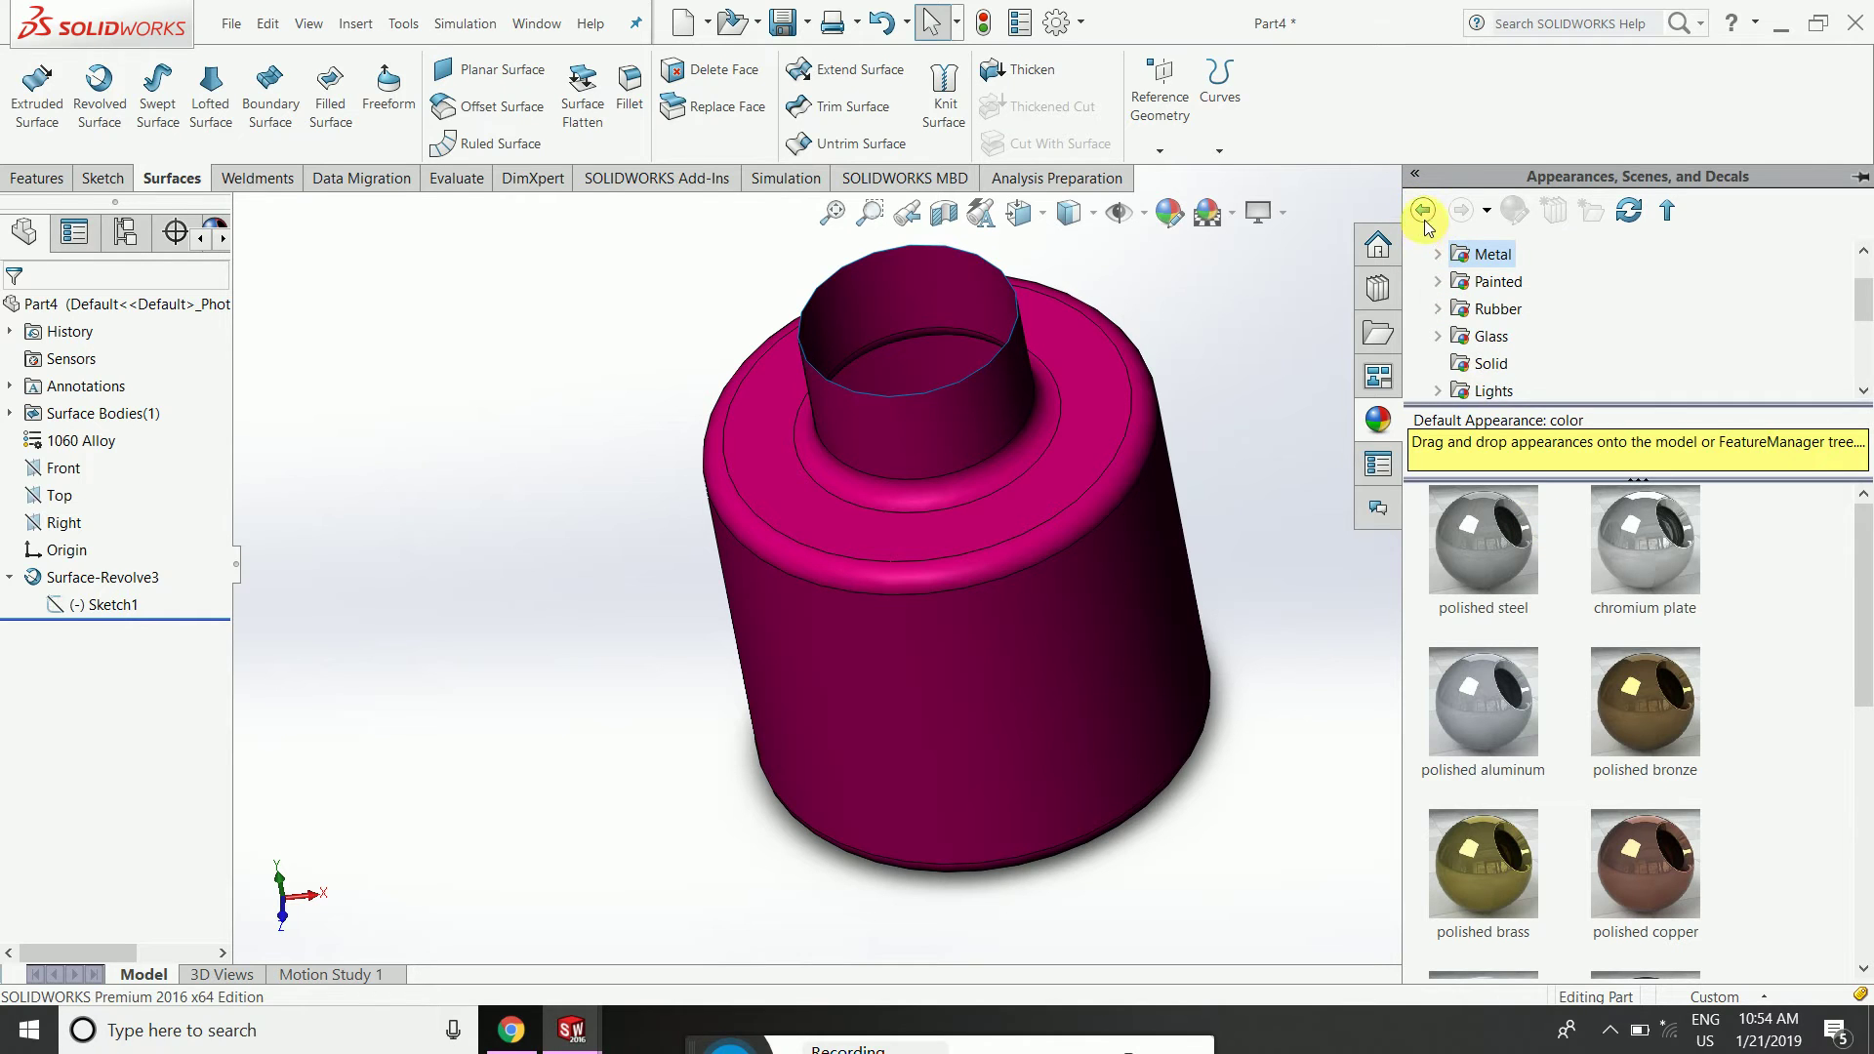
{"action": "left_click", "coordinate": [1422, 211]}
{"action": "left_click_drag", "start_coordinate": [1862, 288], "coordinate": [1861, 261]}
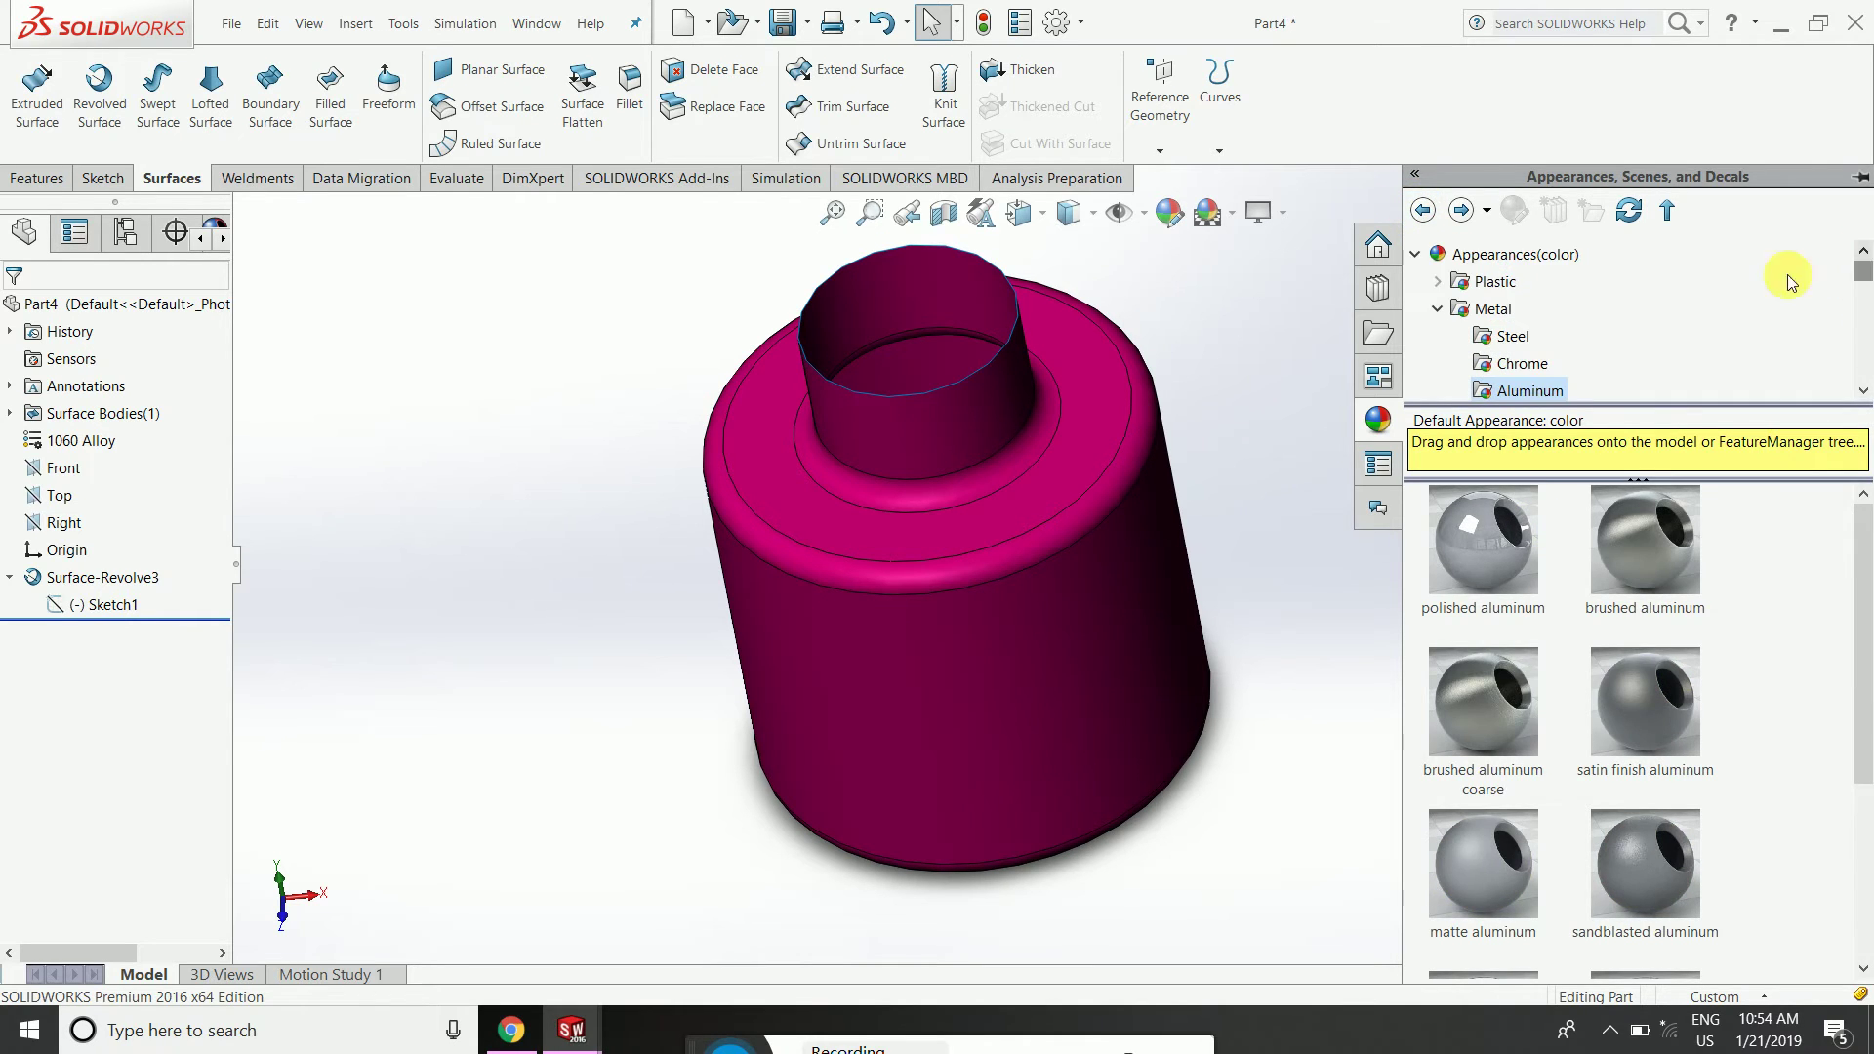
Collapse Appearances and show the Scenes > Basic Scenes thumbnails.
{"action": "left_click", "coordinate": [1415, 254]}
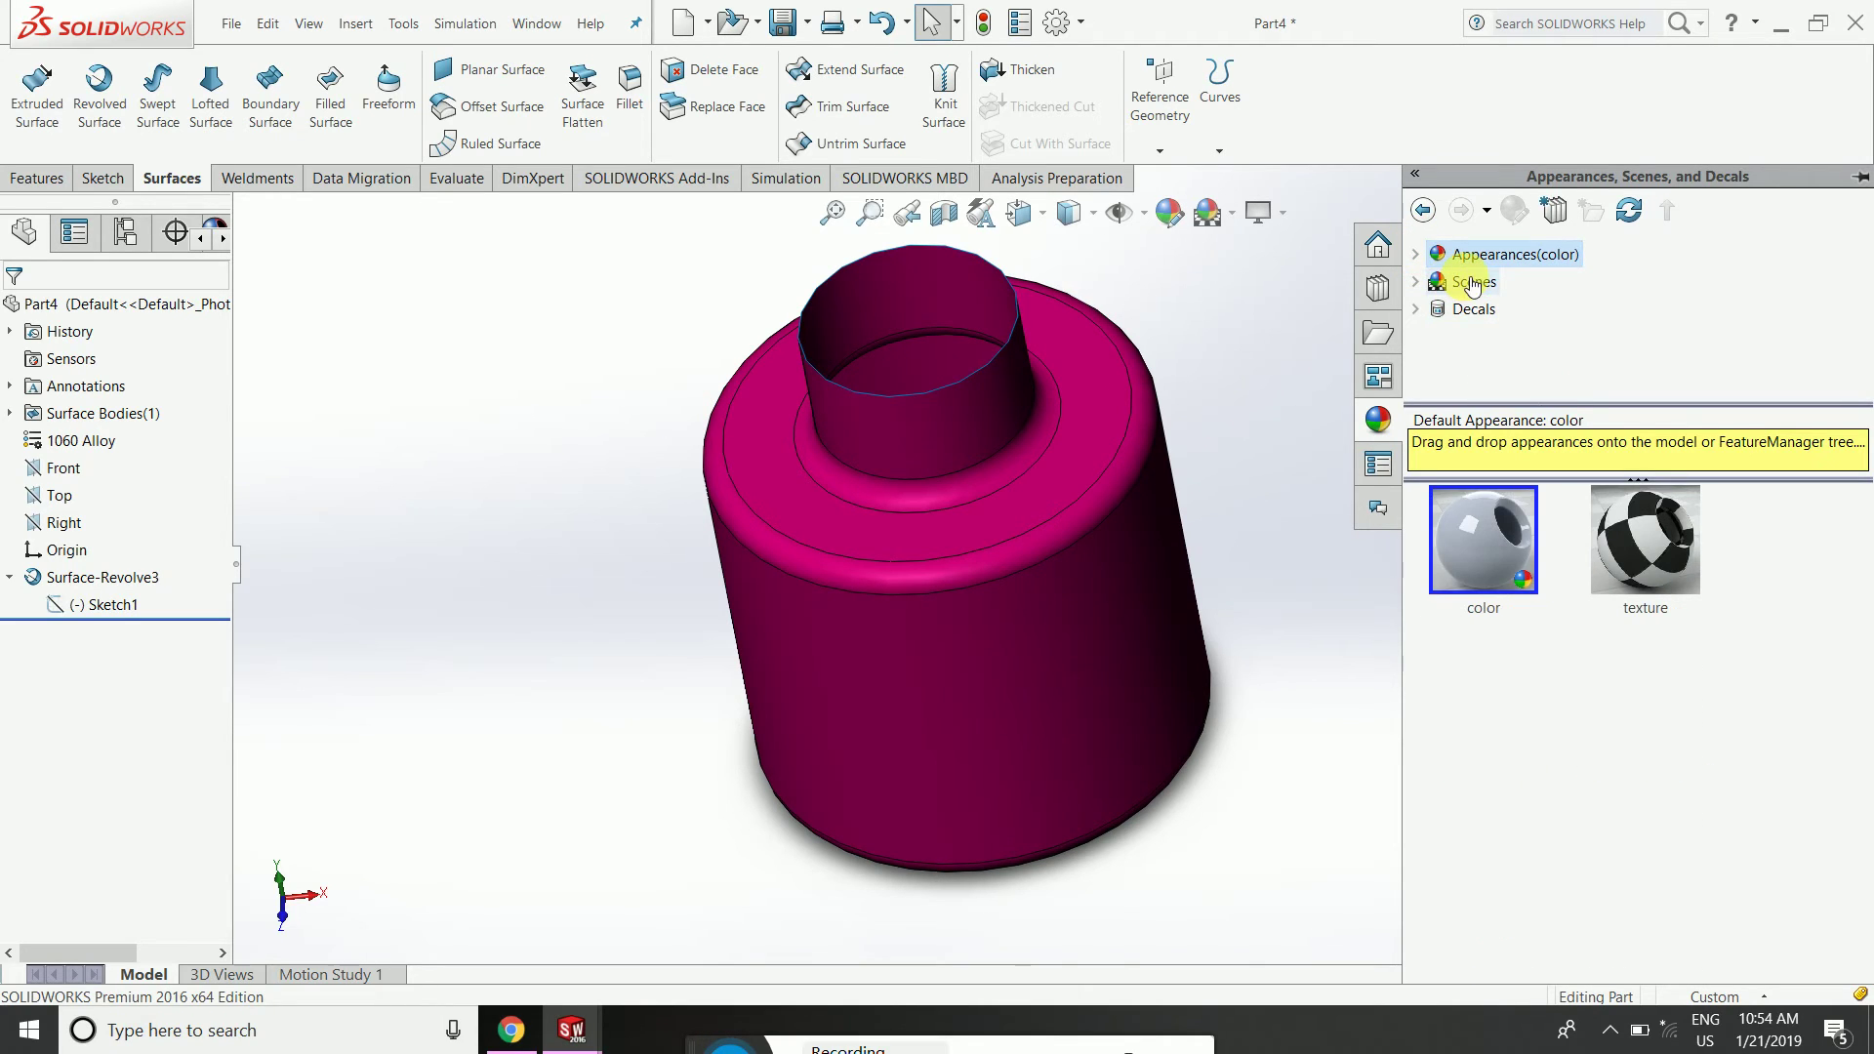
{"action": "left_click", "coordinate": [1472, 282]}
{"action": "double_click", "coordinate": [1505, 571]}
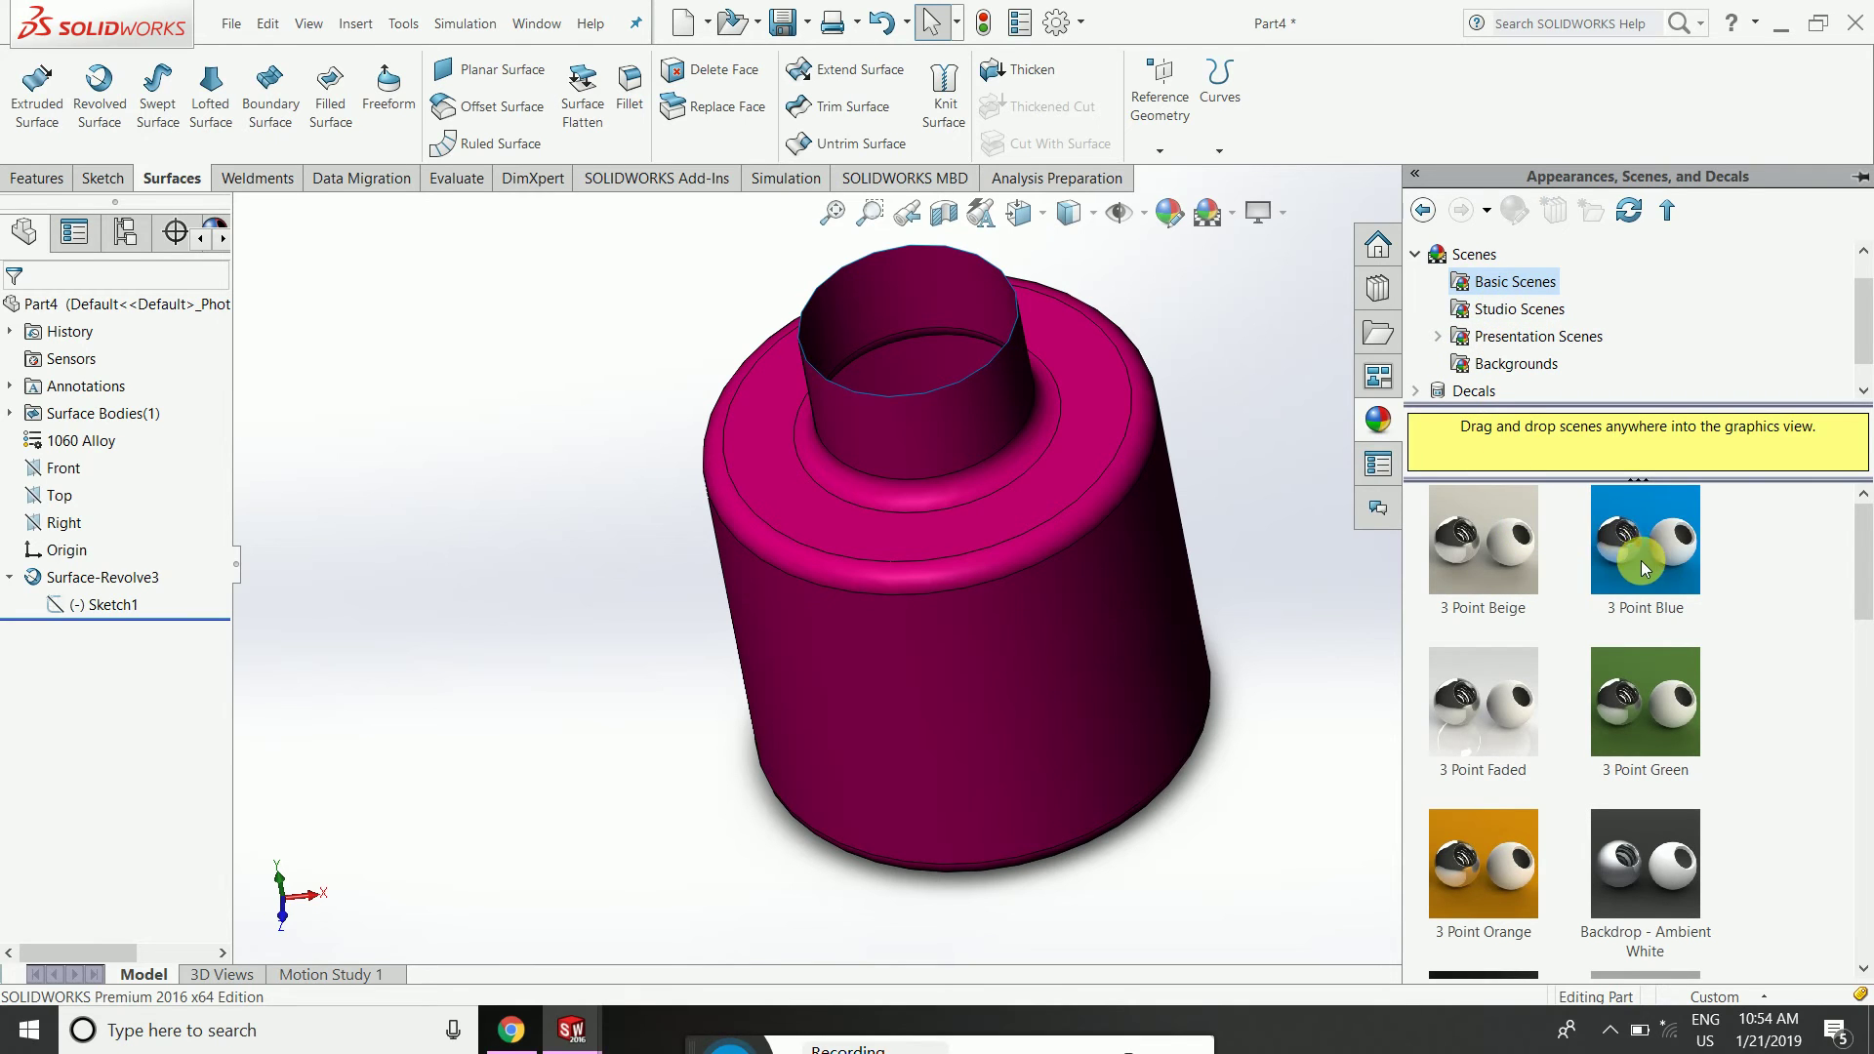
Drag the 3 Point Blue scene onto the model and orbit to view it.
{"action": "left_click_drag", "start_coordinate": [1630, 570], "coordinate": [1058, 588]}
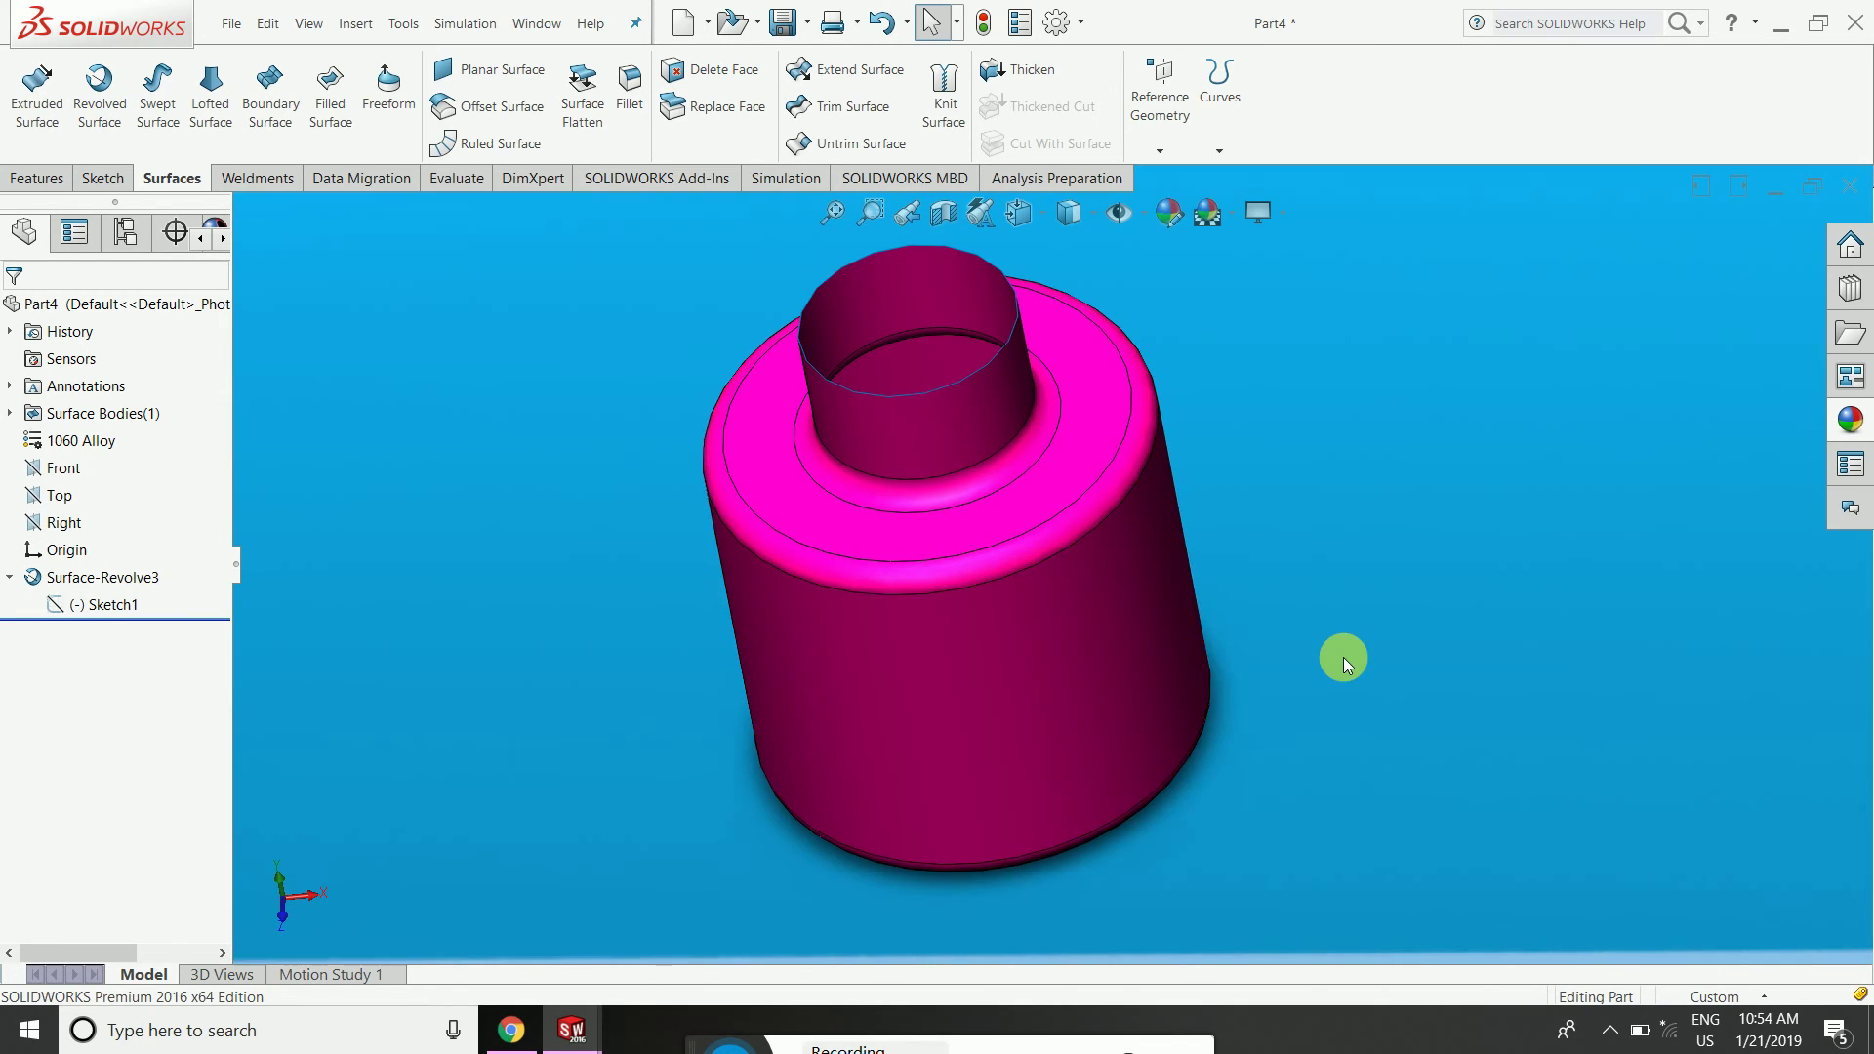
{"action": "mouse_move", "coordinate": [1191, 531]}
{"action": "middle_mouse_down"}
{"action": "mouse_move", "coordinate": [1042, 554]}
{"action": "mouse_move", "coordinate": [1713, 390]}
{"action": "middle_mouse_up"}
{"action": "scroll", "coordinate": [1088, 546], "scroll_direction": "up", "scroll_amount": 3}
{"action": "scroll", "coordinate": [1130, 531], "scroll_direction": "down", "scroll_amount": 4}
Cycle through the Design Library and File Explorer panes, then reopen Appearances, Scenes, and Decals.
{"action": "left_click", "coordinate": [1849, 289]}
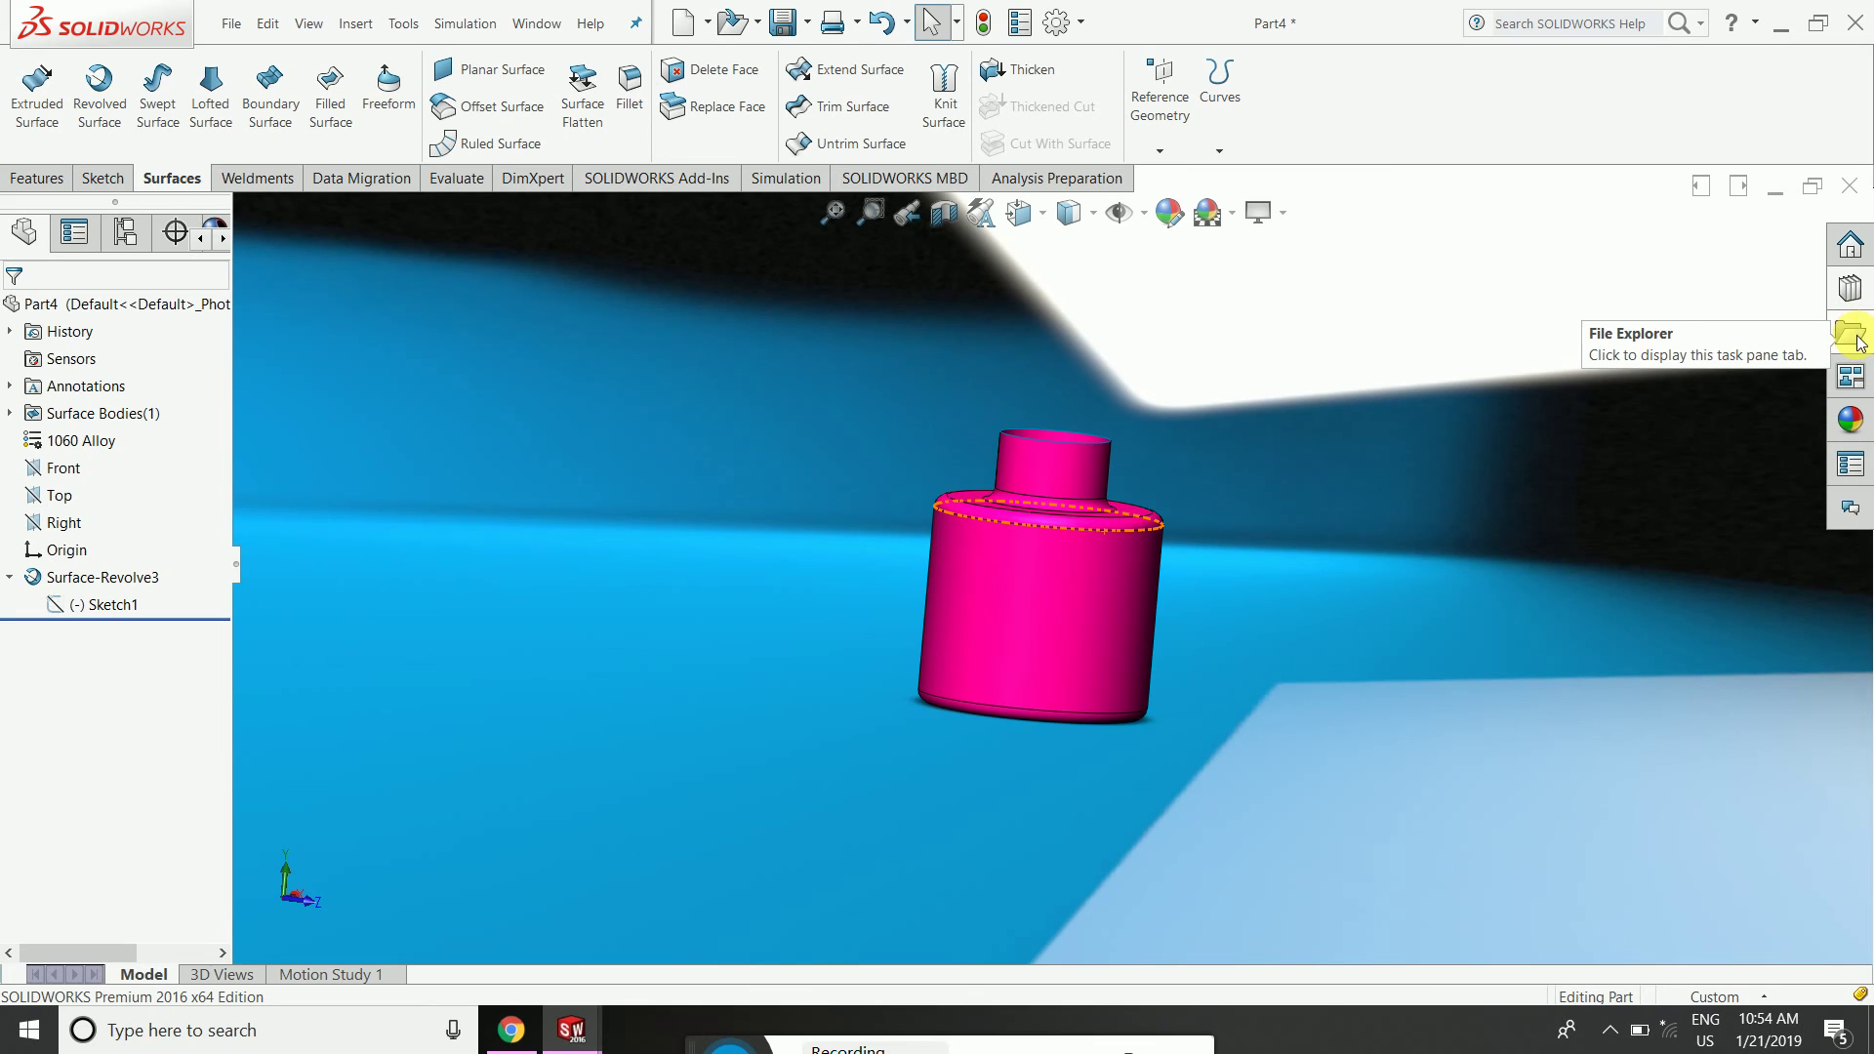
{"action": "left_click", "coordinate": [1857, 340]}
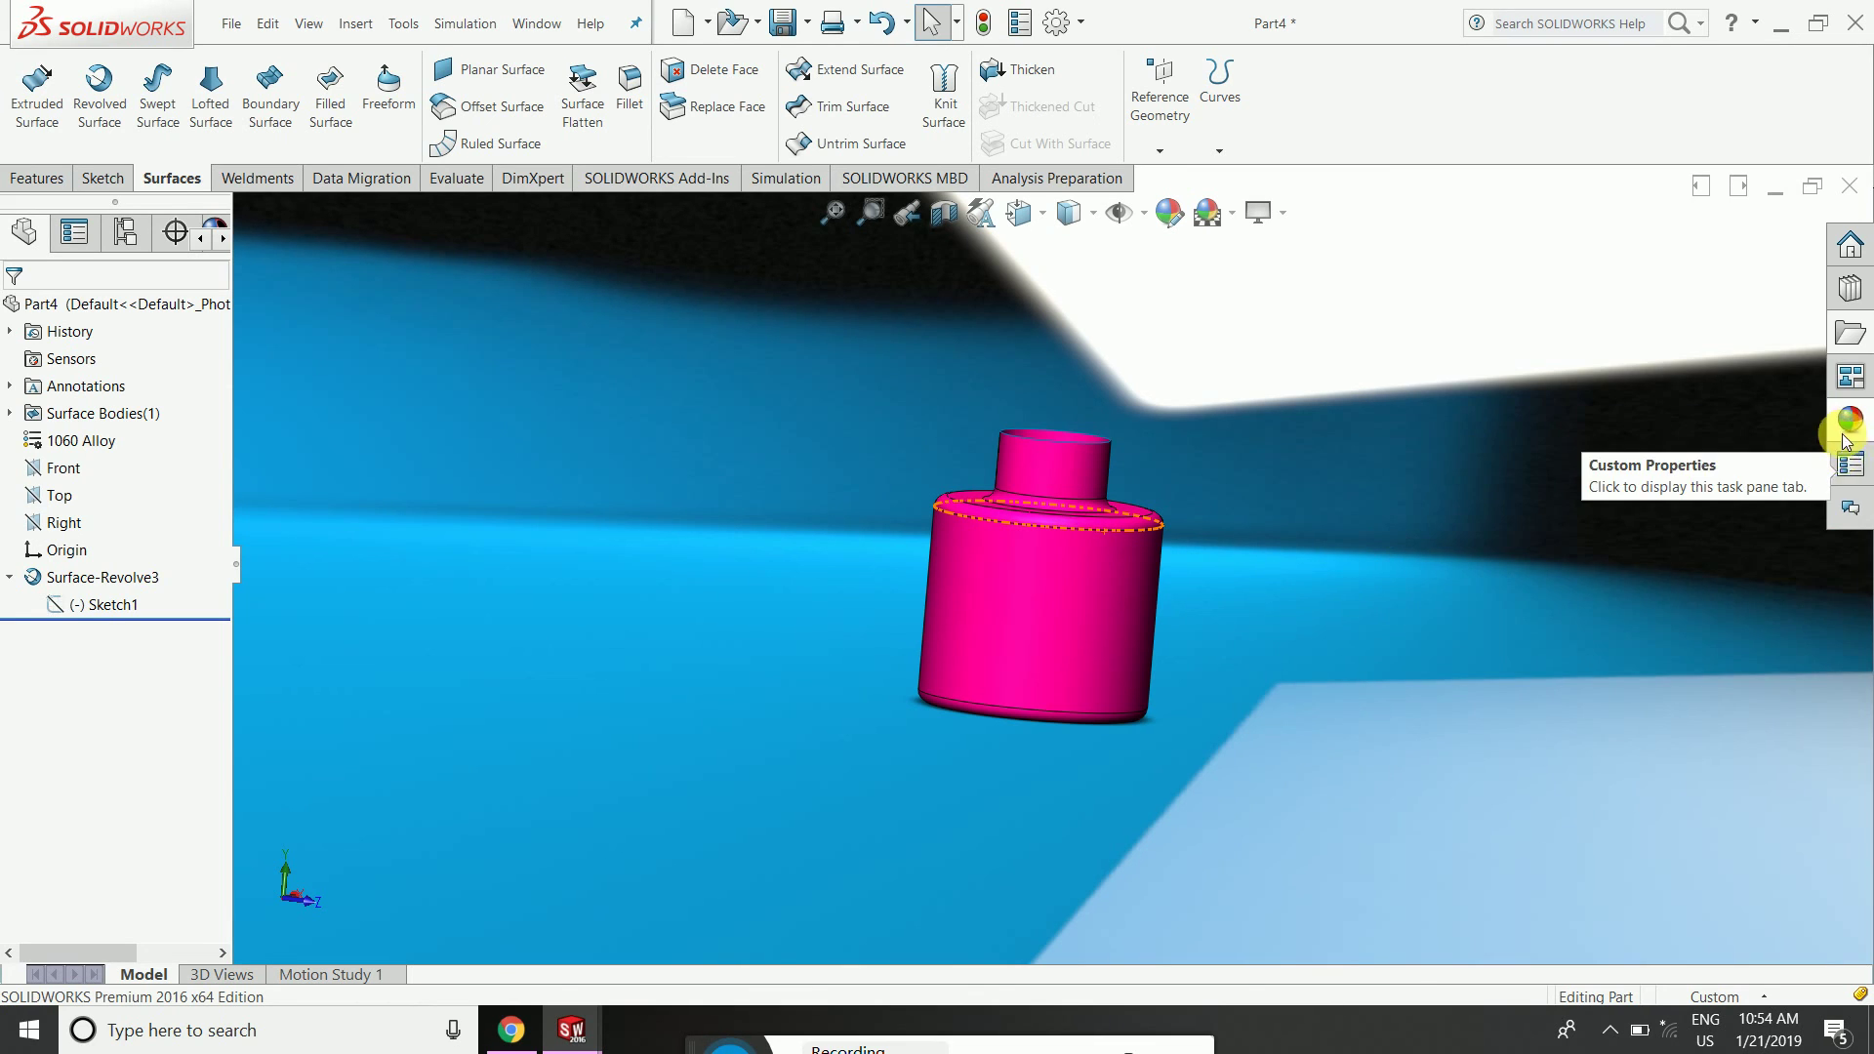
{"action": "left_click", "coordinate": [1846, 431]}
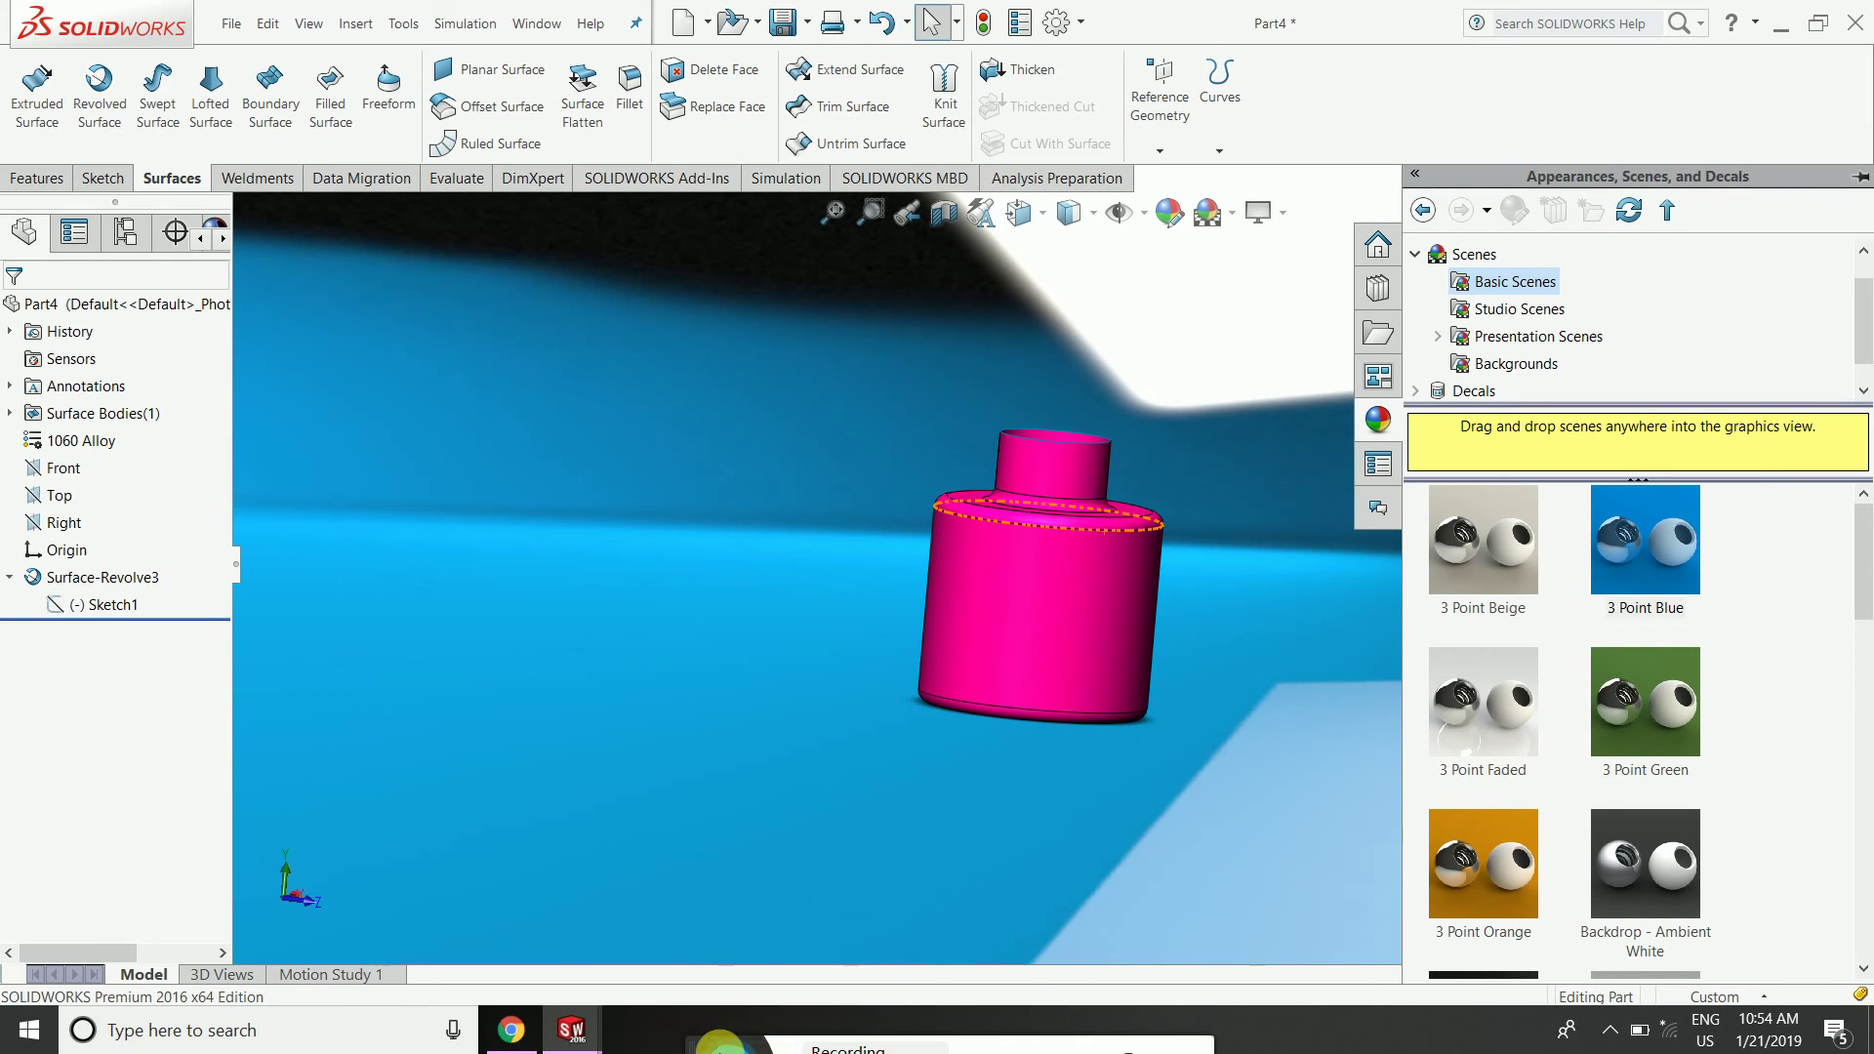